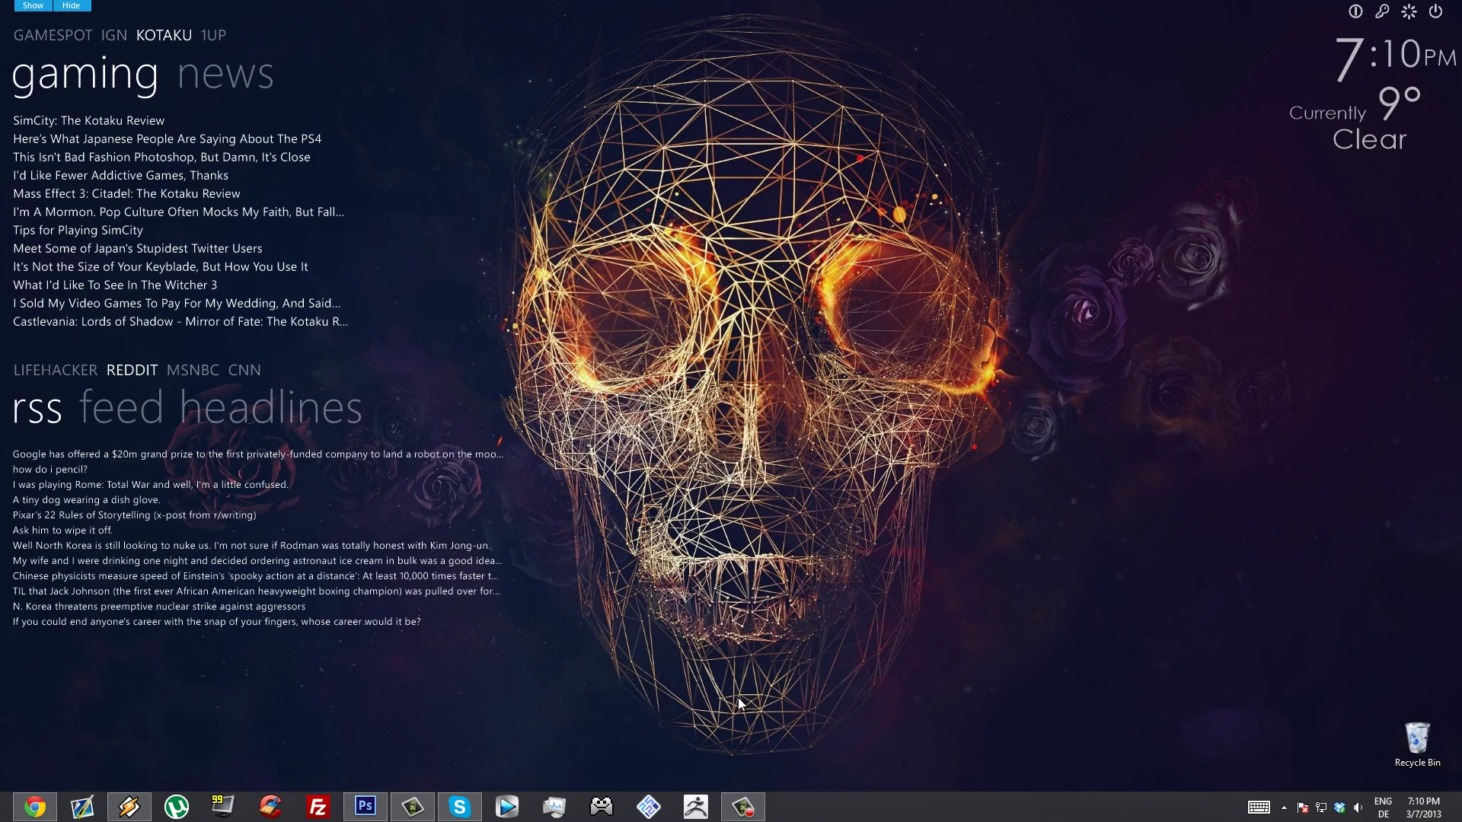
# Switch to Photoshop and examine the finished TR Sig.psd signature at 100% and 200% along with its layer stack.
pyautogui.click(365, 805)
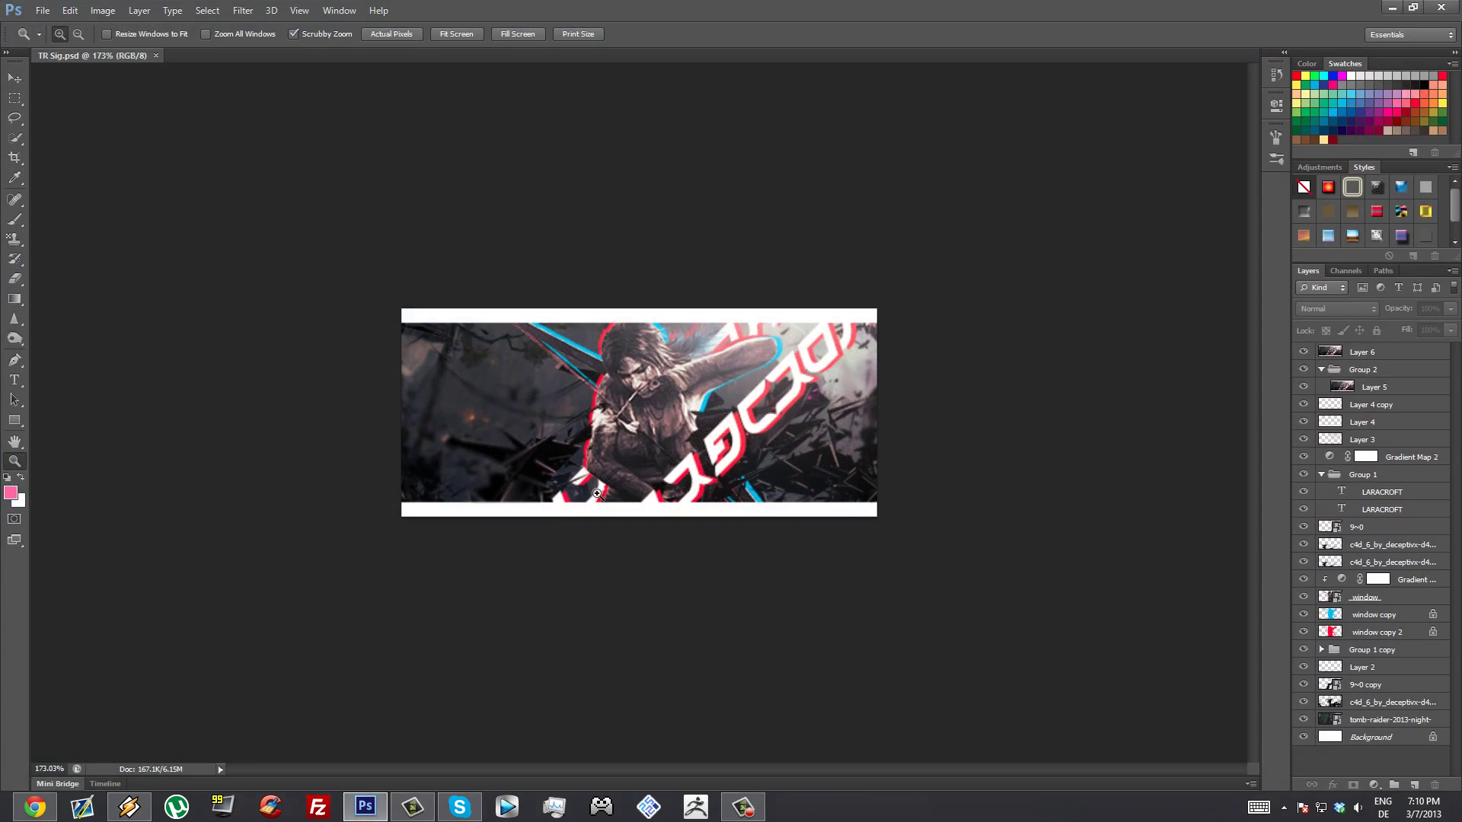
pyautogui.click(389, 34)
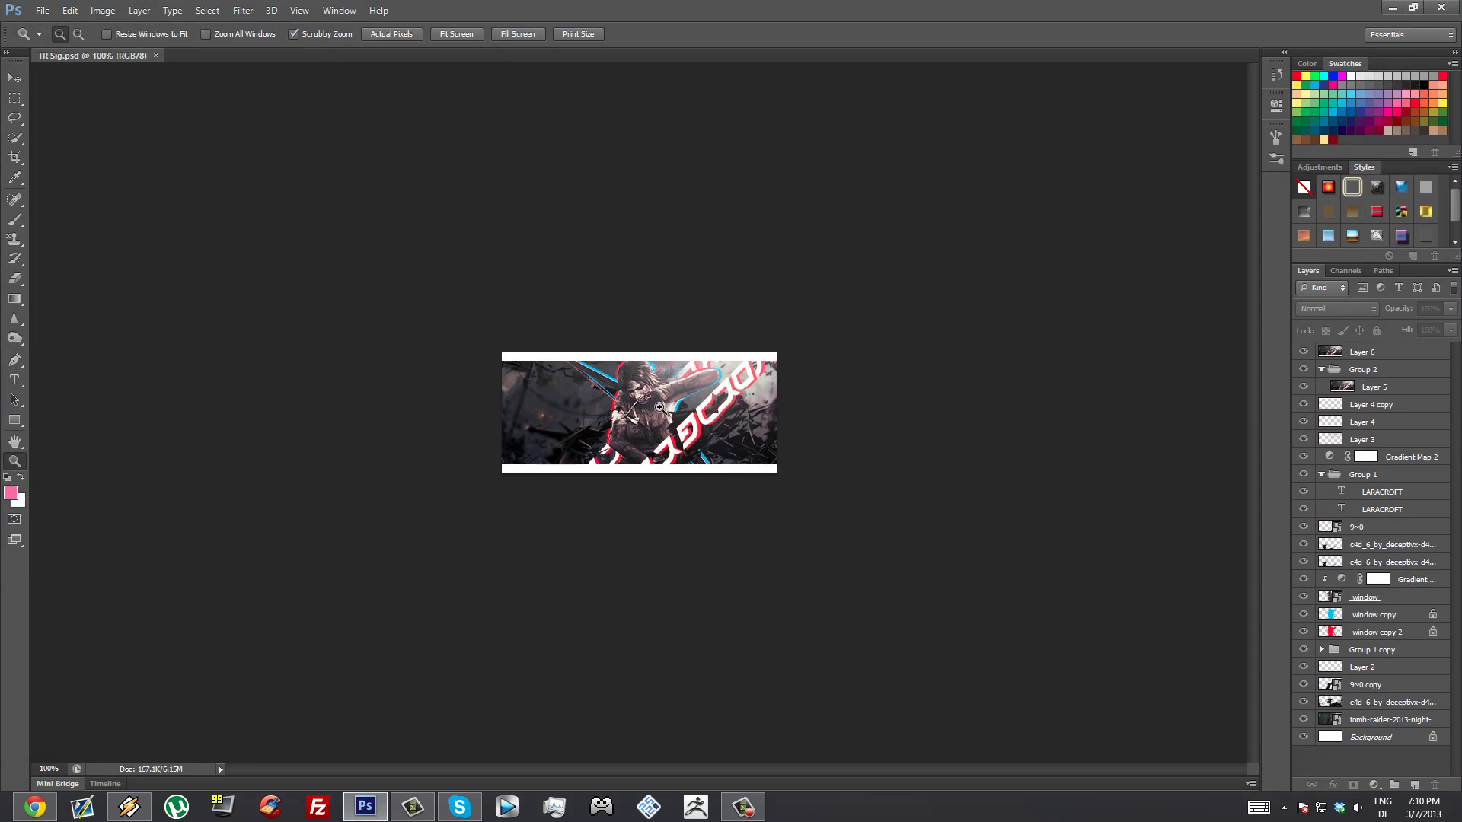
pyautogui.click(677, 413)
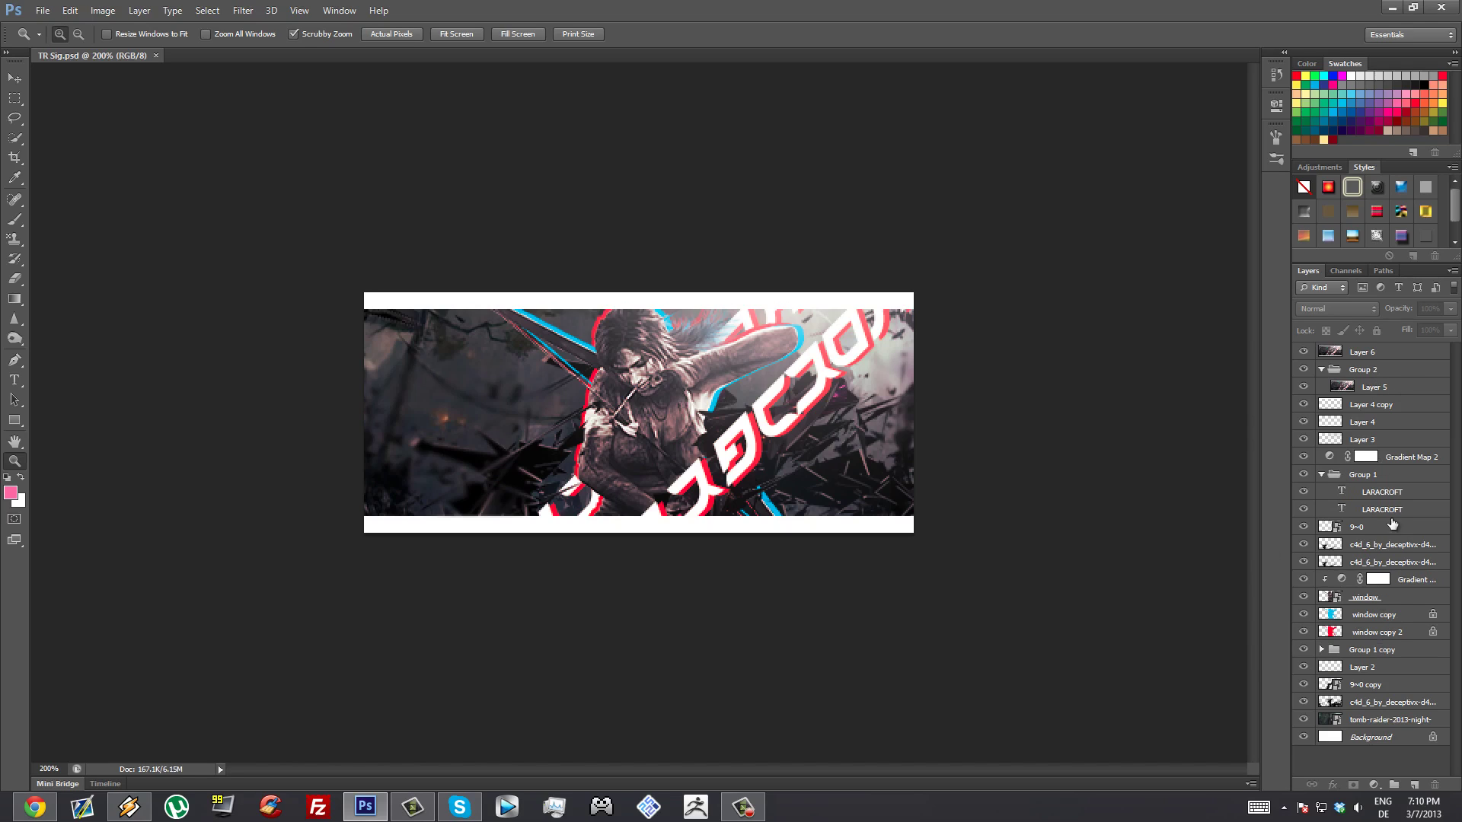
pyautogui.click(1375, 652)
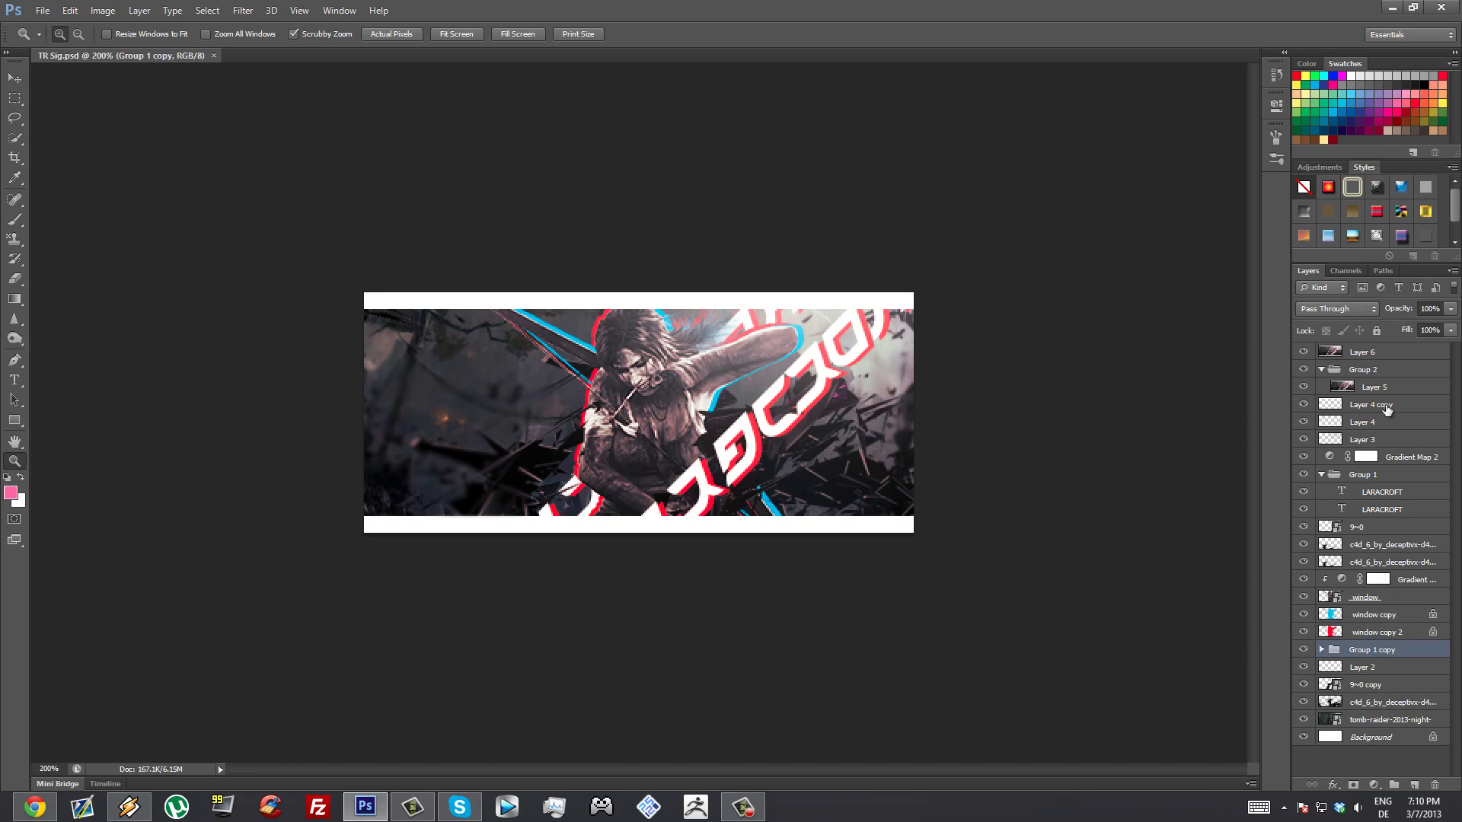
pyautogui.click(1386, 562)
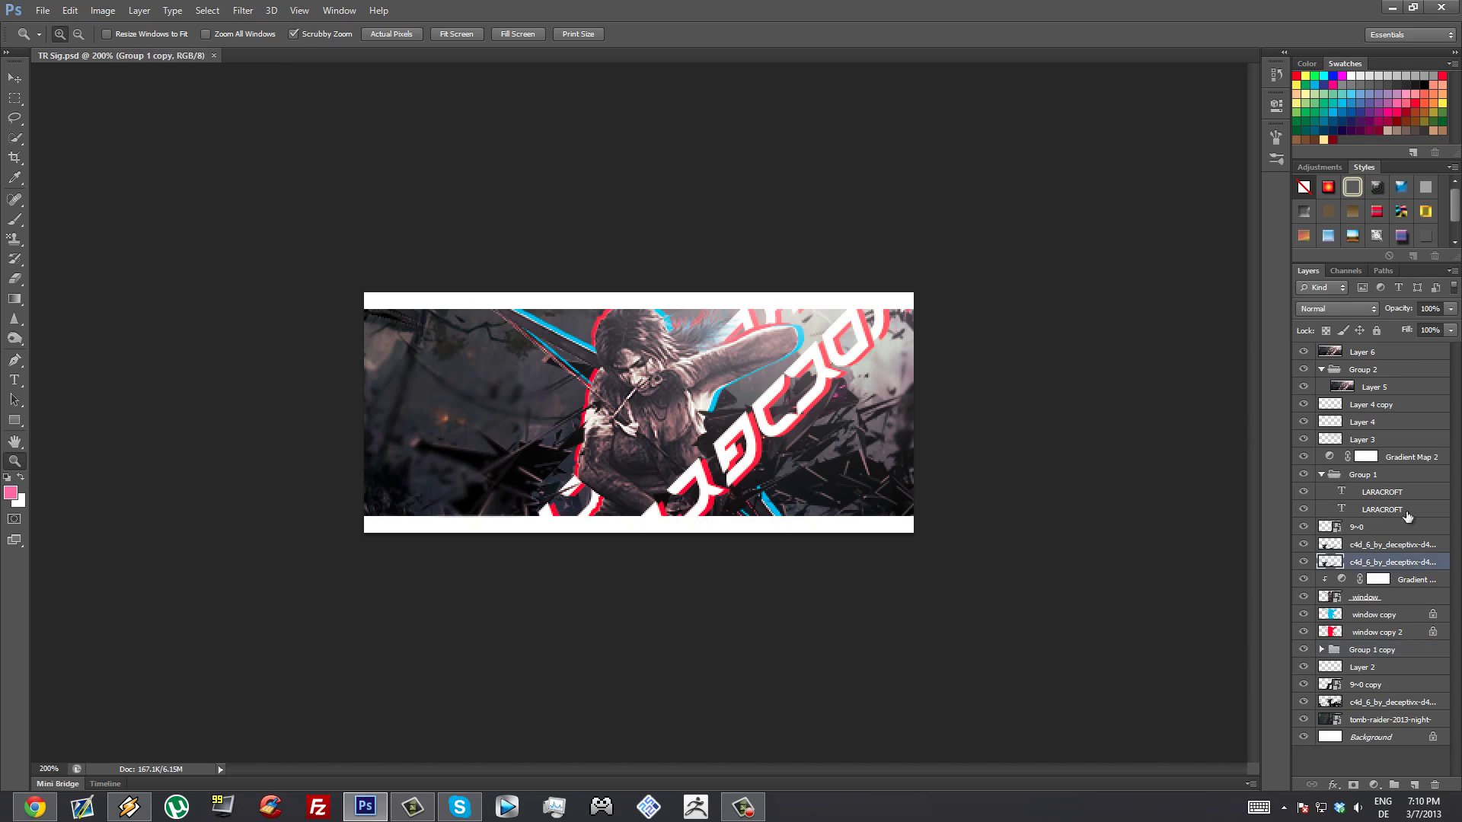
pyautogui.click(1394, 688)
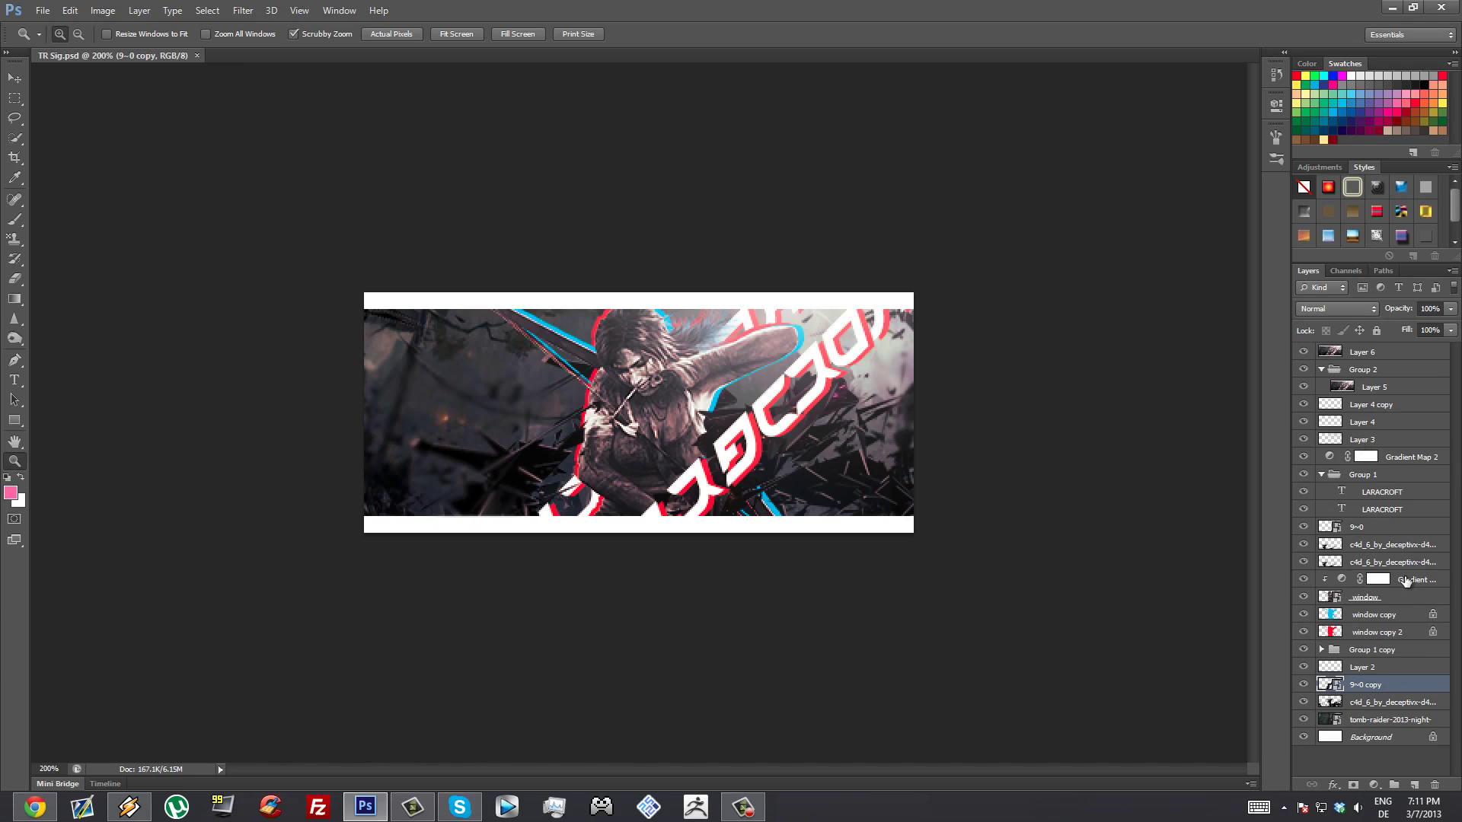
pyautogui.click(1393, 510)
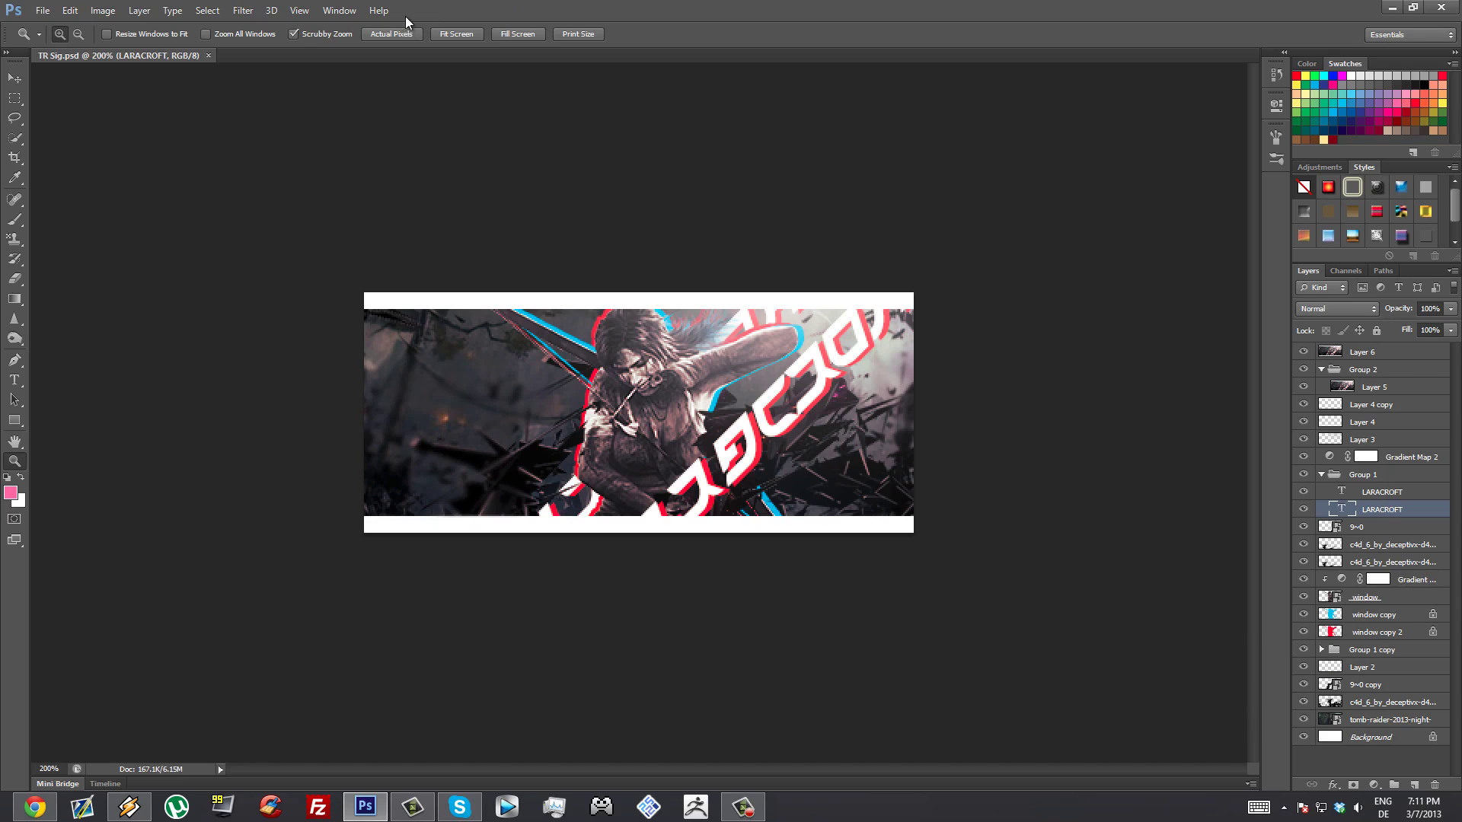
pyautogui.click(1370, 352)
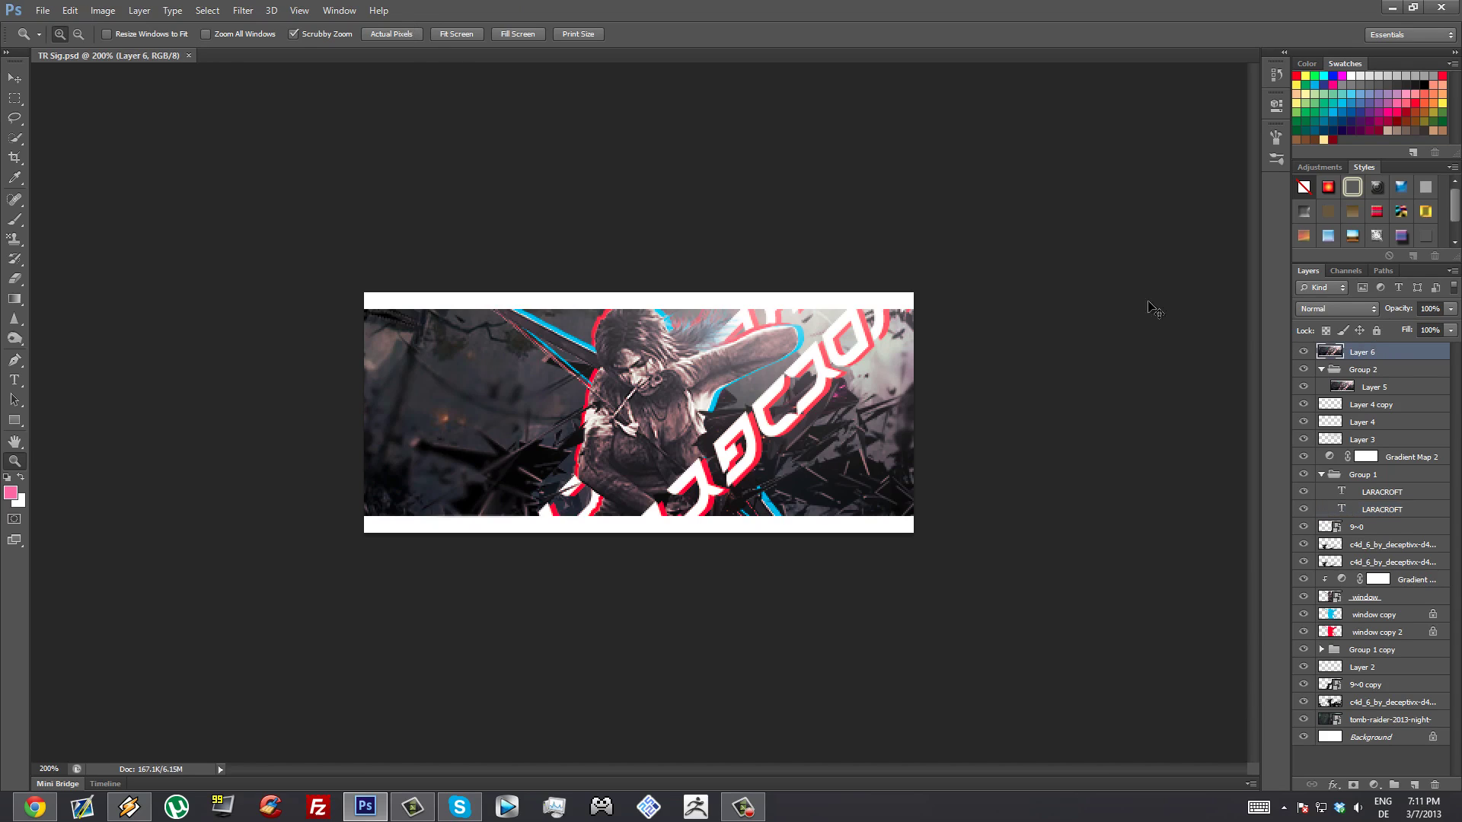
# Create a new white 361 × 158 pixel RGB document at 72 pixels/inch, matching the canvas of TR Sig.psd.
pyautogui.hotkey('ctrl', 'a')
pyautogui.click(43, 10)
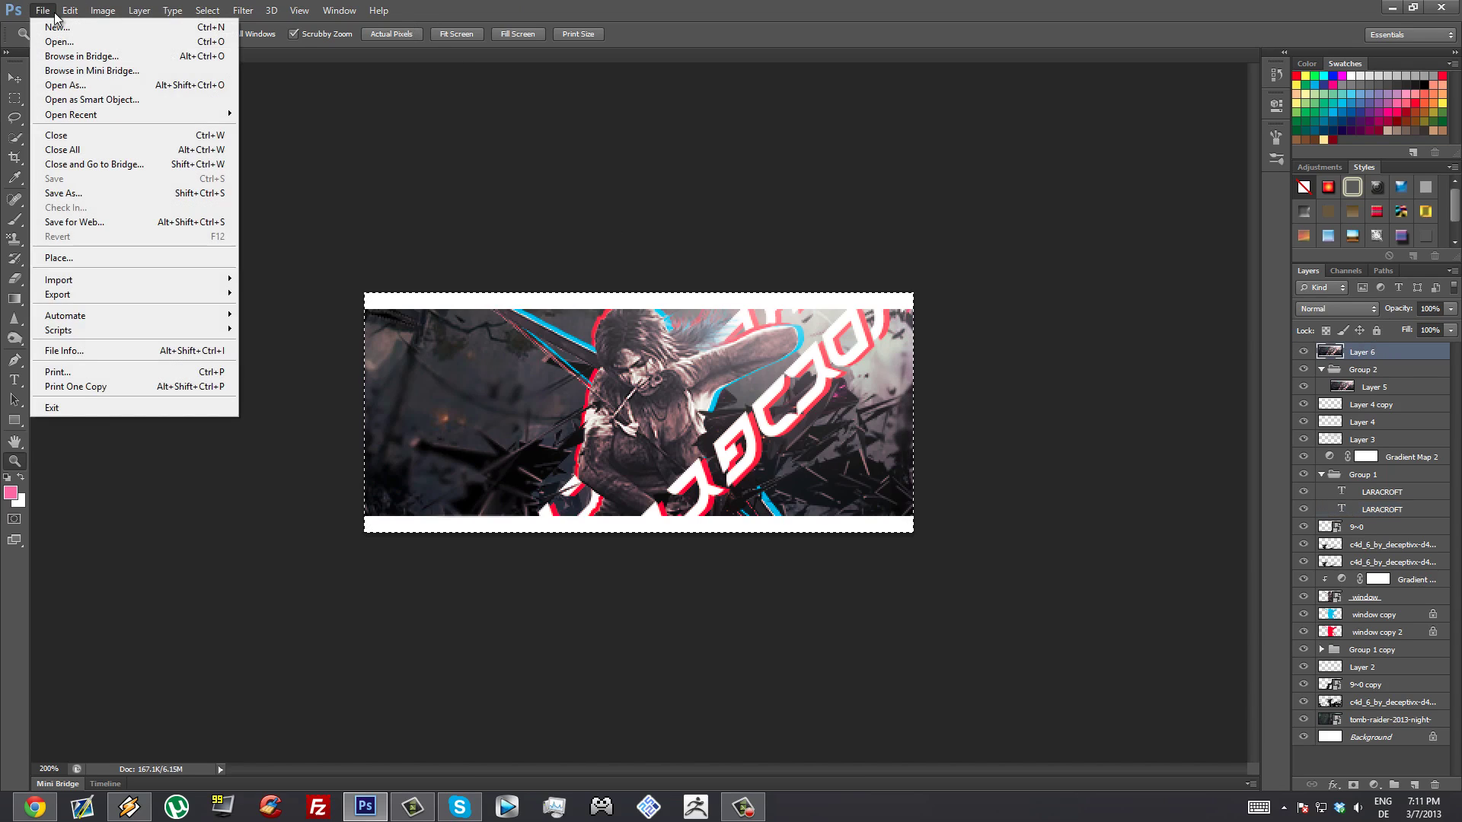
pyautogui.click(61, 28)
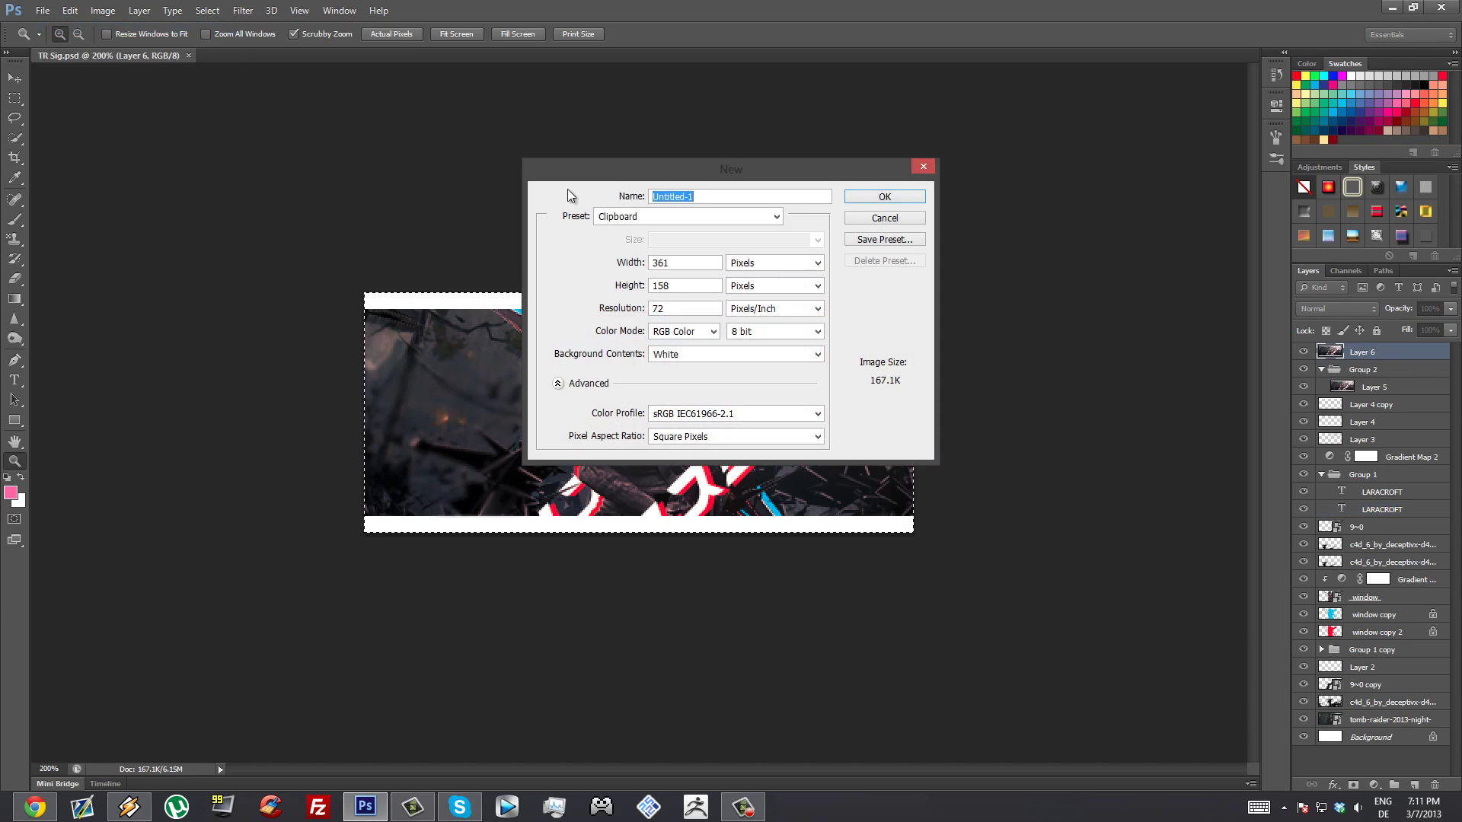
pyautogui.click(904, 196)
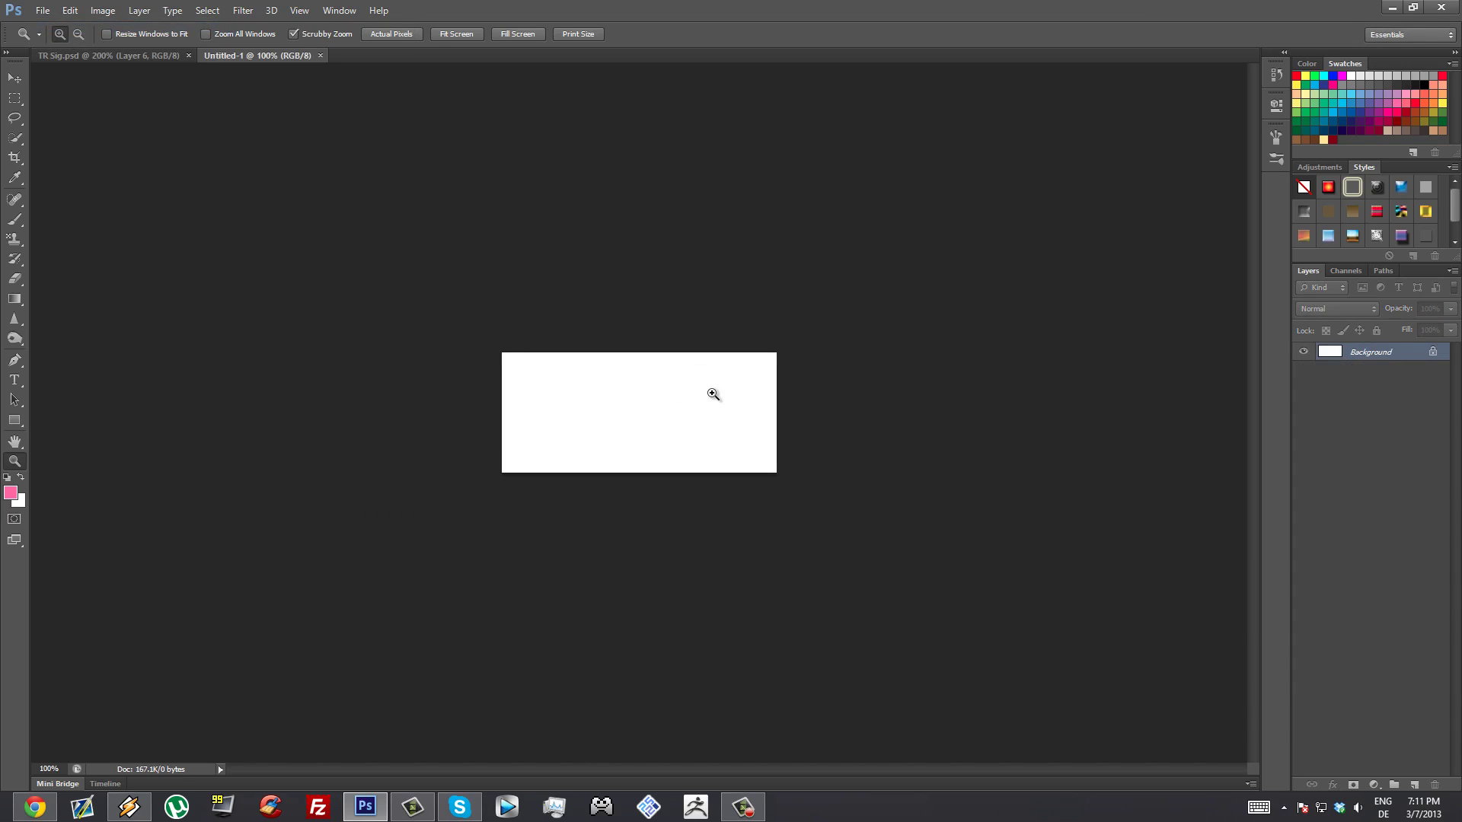
# Clear the selection in TR Sig.psd and view the finished signature at actual pixels.
pyautogui.click(121, 56)
pyautogui.hotkey('ctrl', 'd')
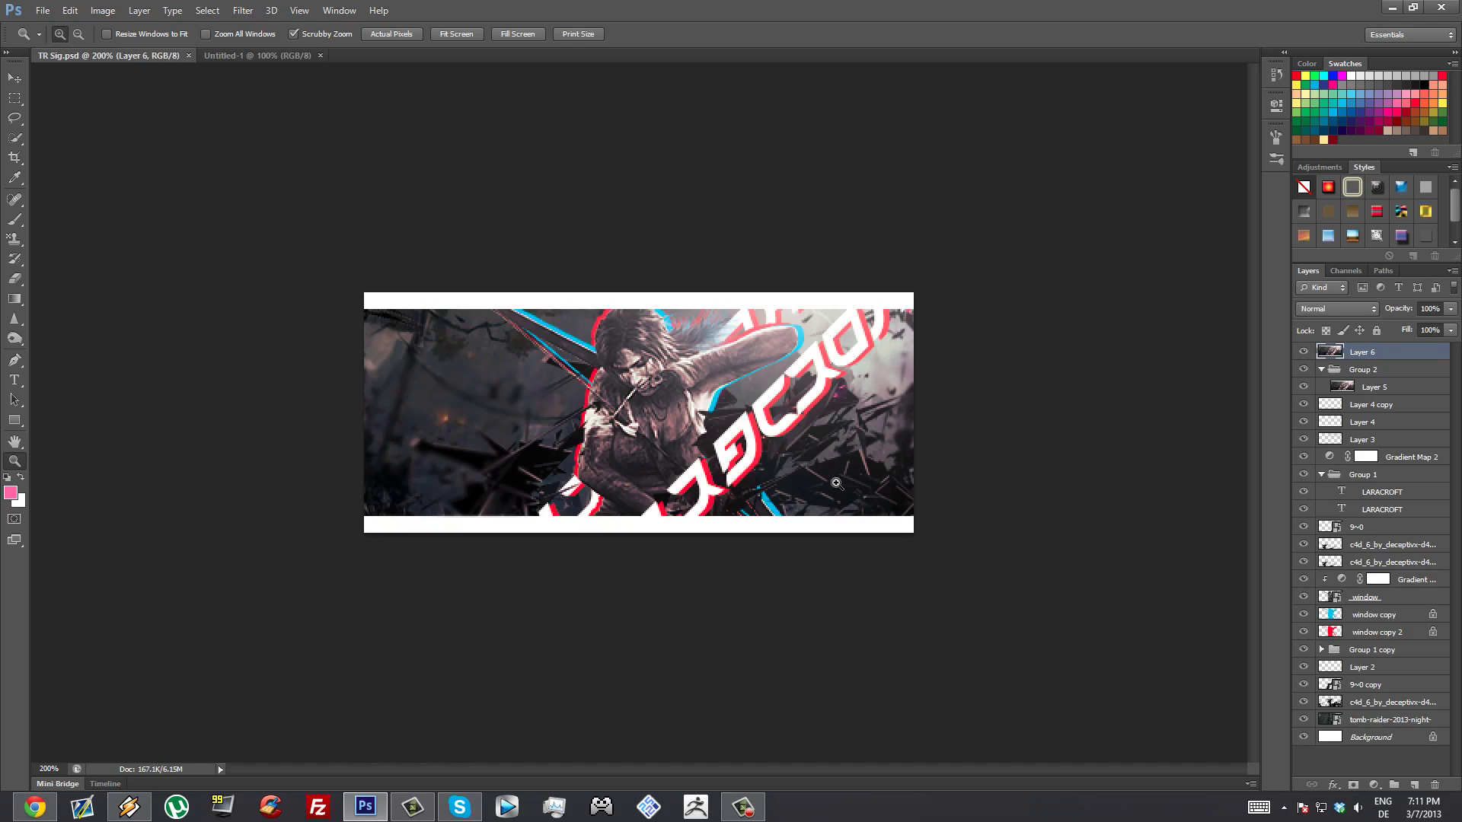
pyautogui.click(392, 35)
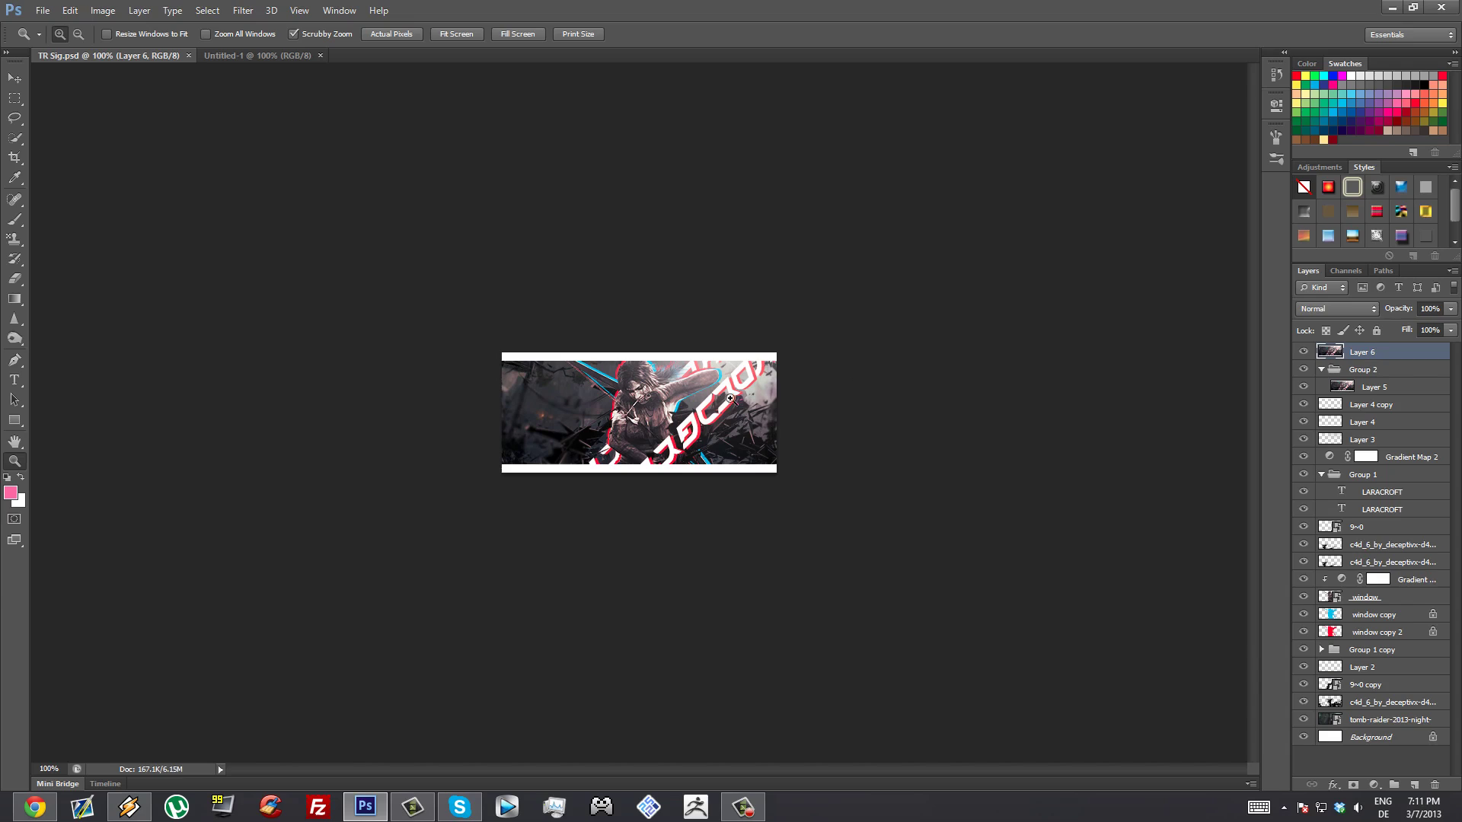
# Open the Tomb_Raider.png character render as its own document.
pyautogui.click(285, 55)
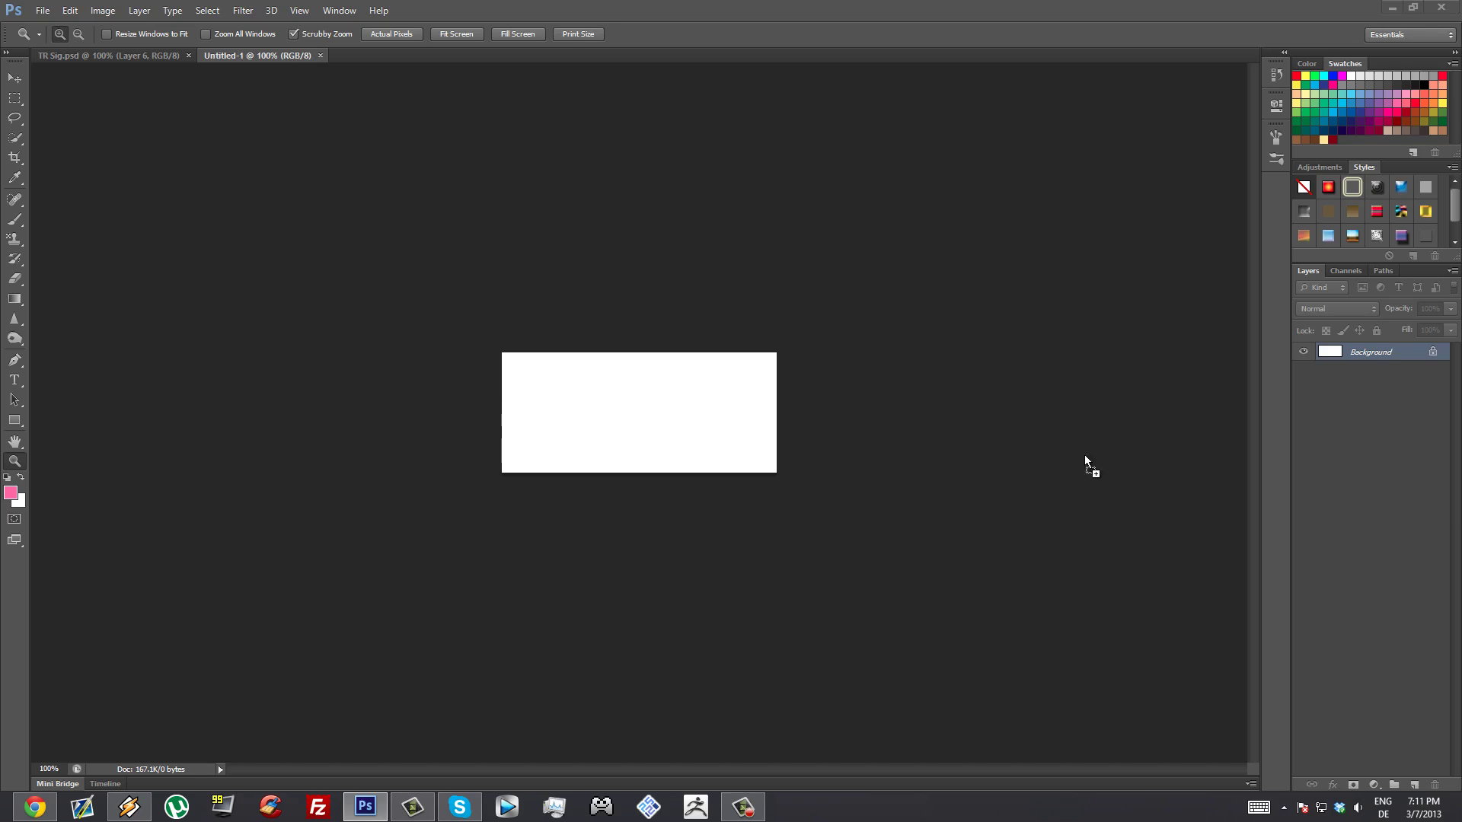
pyautogui.moveTo(1396, 442); pyautogui.dragTo(873, 450)
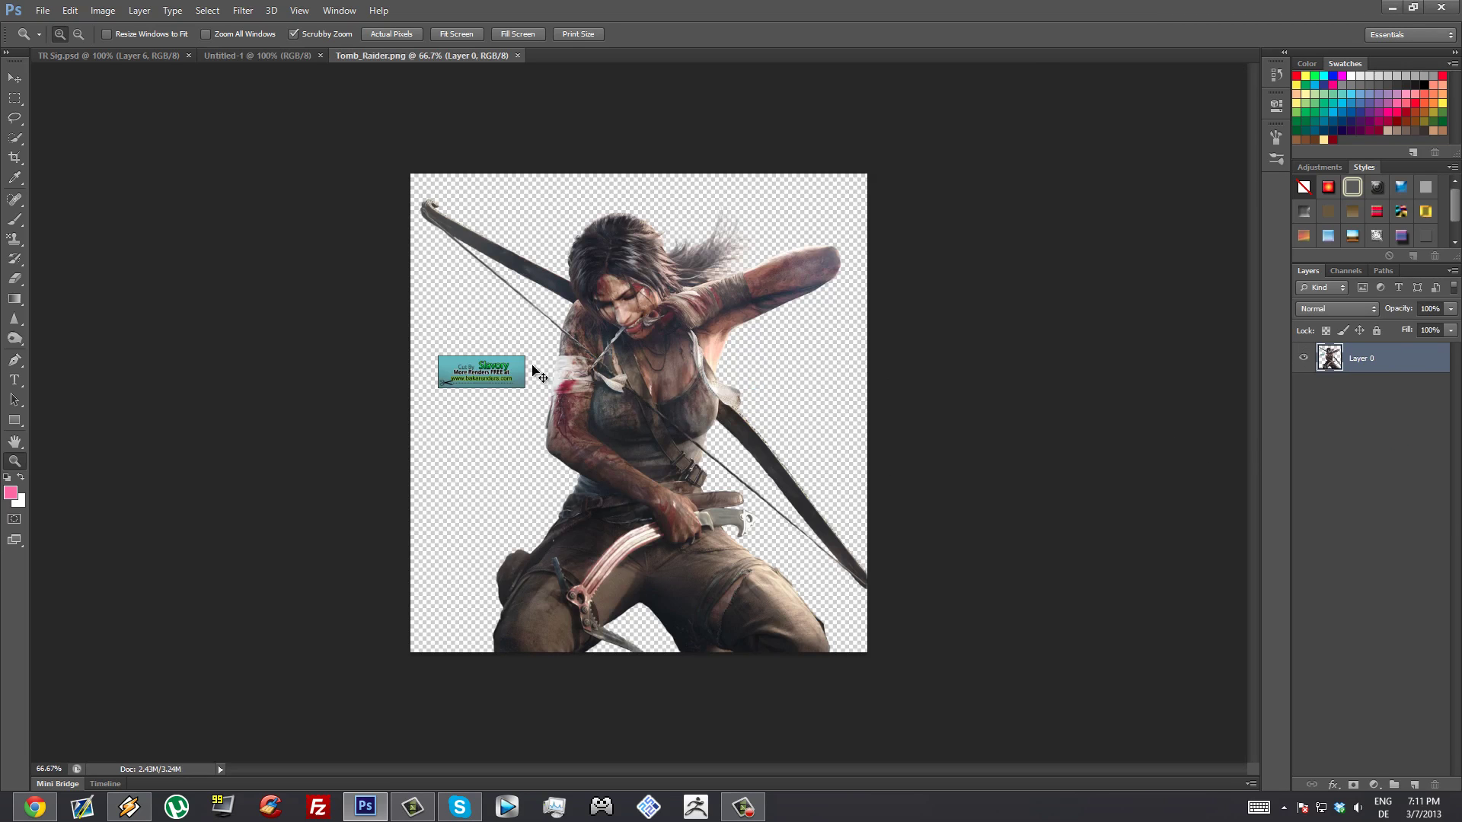
pyautogui.scroll(2, 609, 427)
pyautogui.press('alt')
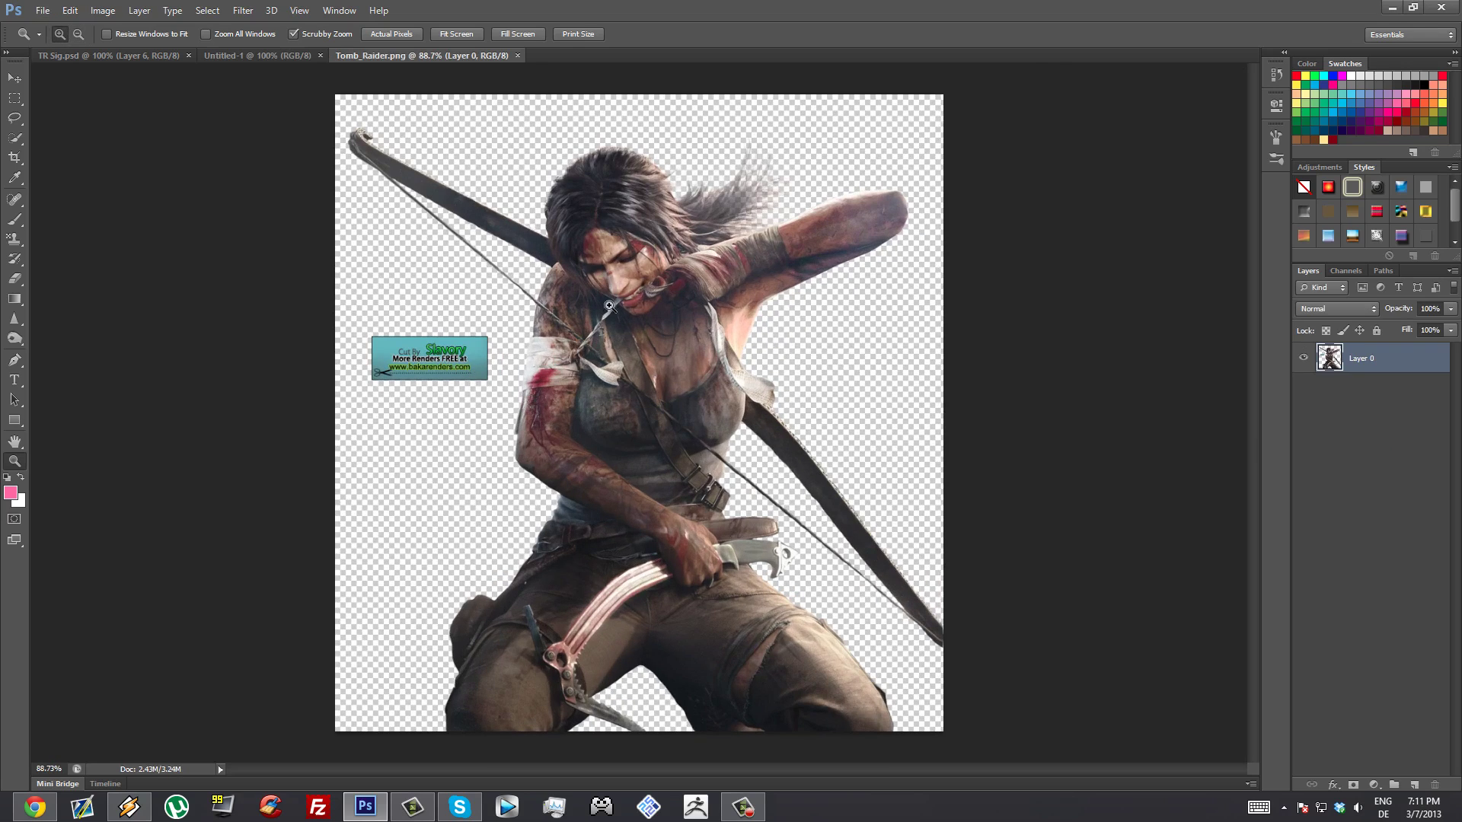
# Erase the watermark box beside the character's arm, and save and close Tomb_Raider.png.
pyautogui.click(14, 98)
pyautogui.moveTo(349, 327); pyautogui.dragTo(501, 395)
pyautogui.press('Delete')
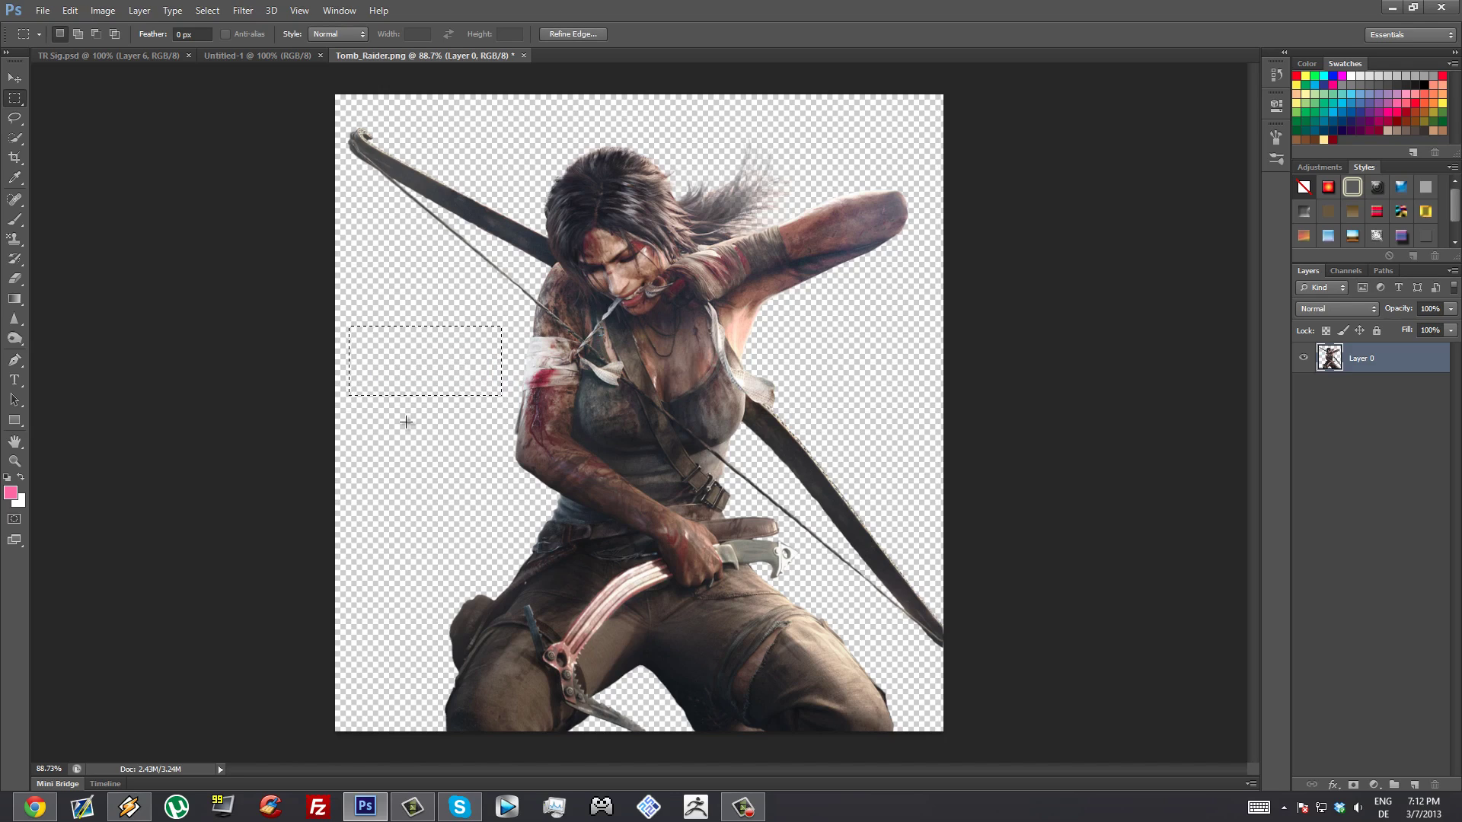
pyautogui.hotkey('ctrl', 'd')
pyautogui.scroll(-1, 784, 423)
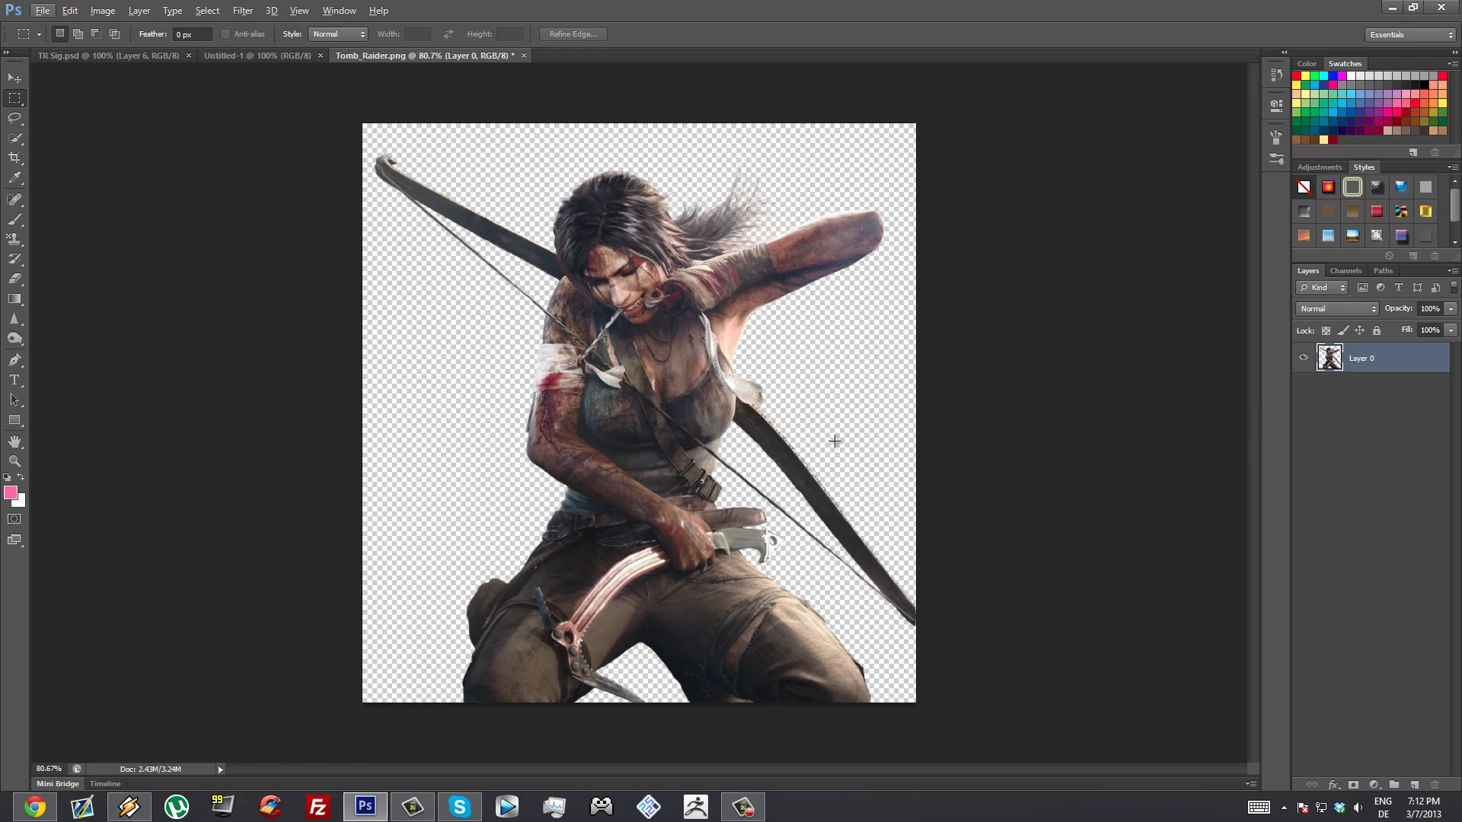
pyautogui.hotkey('ctrl', 's')
pyautogui.click(517, 57)
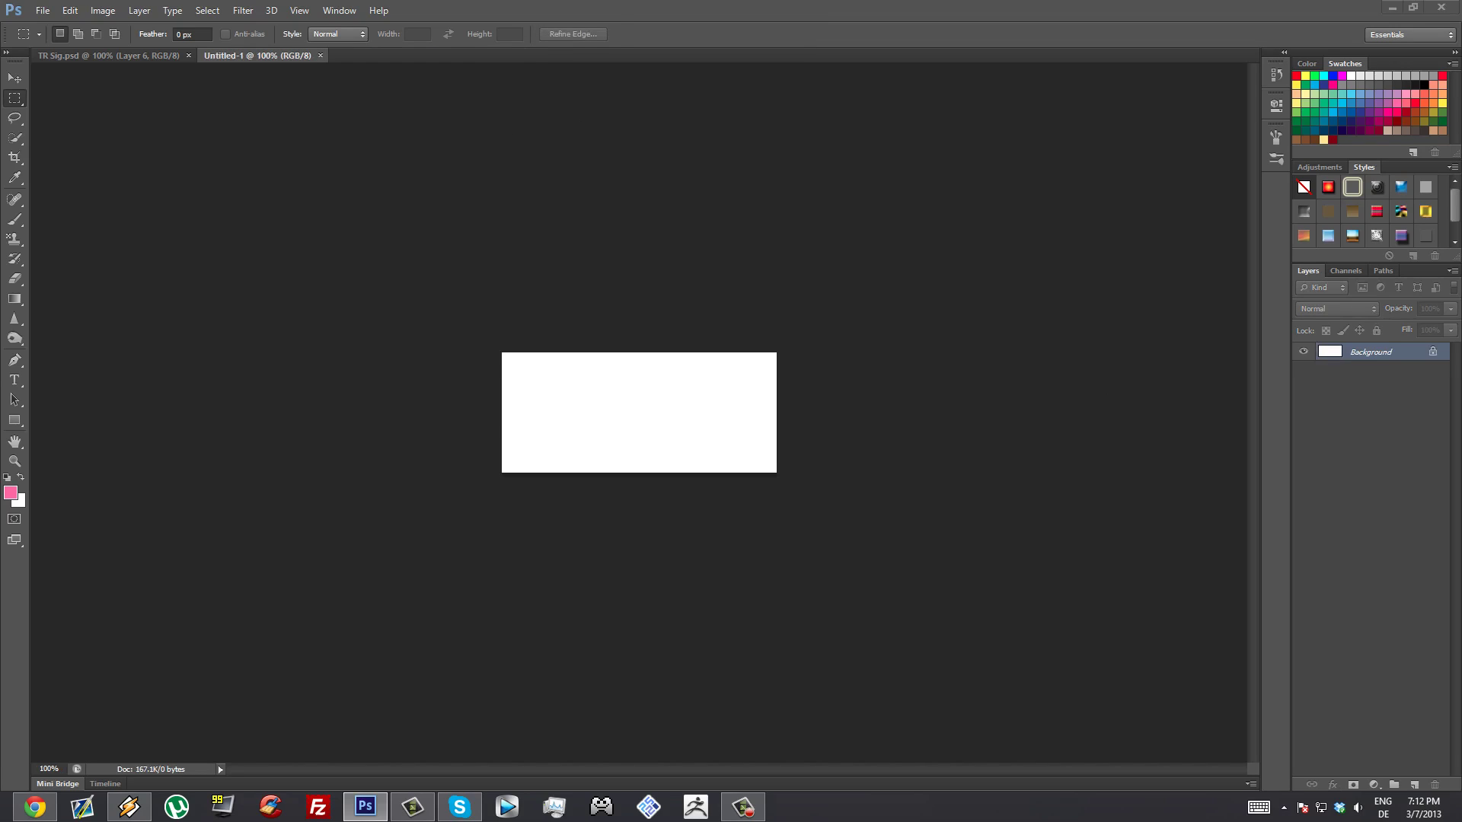
# Place the Tomb_Raider render in the new document, scaled to 25.45% and positioned slightly right of the canvas centre.
pyautogui.moveTo(1461, 423); pyautogui.dragTo(524, 424)
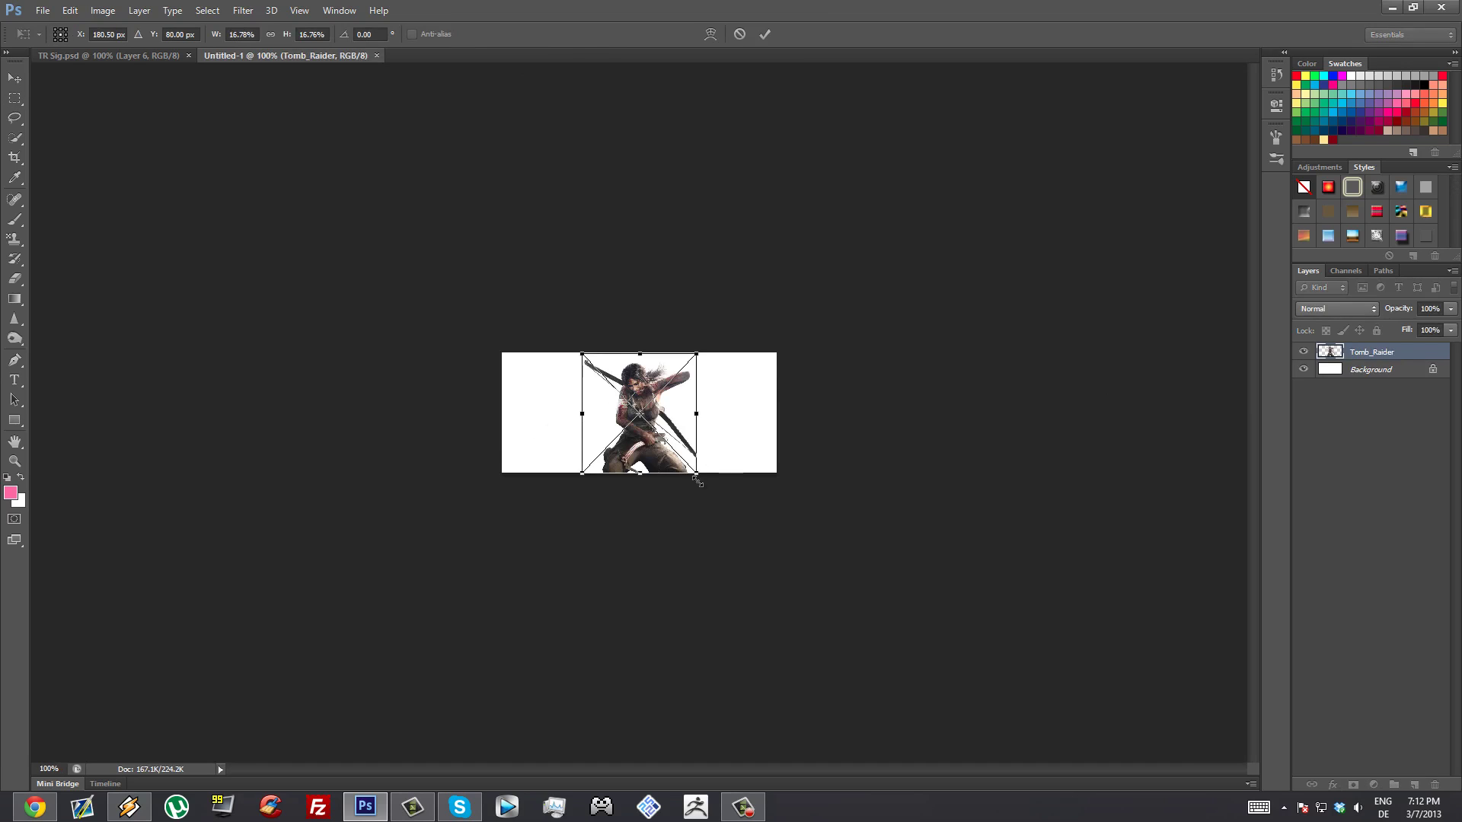
pyautogui.moveTo(695, 475); pyautogui.dragTo(759, 539)
pyautogui.moveTo(725, 460); pyautogui.dragTo(714, 441)
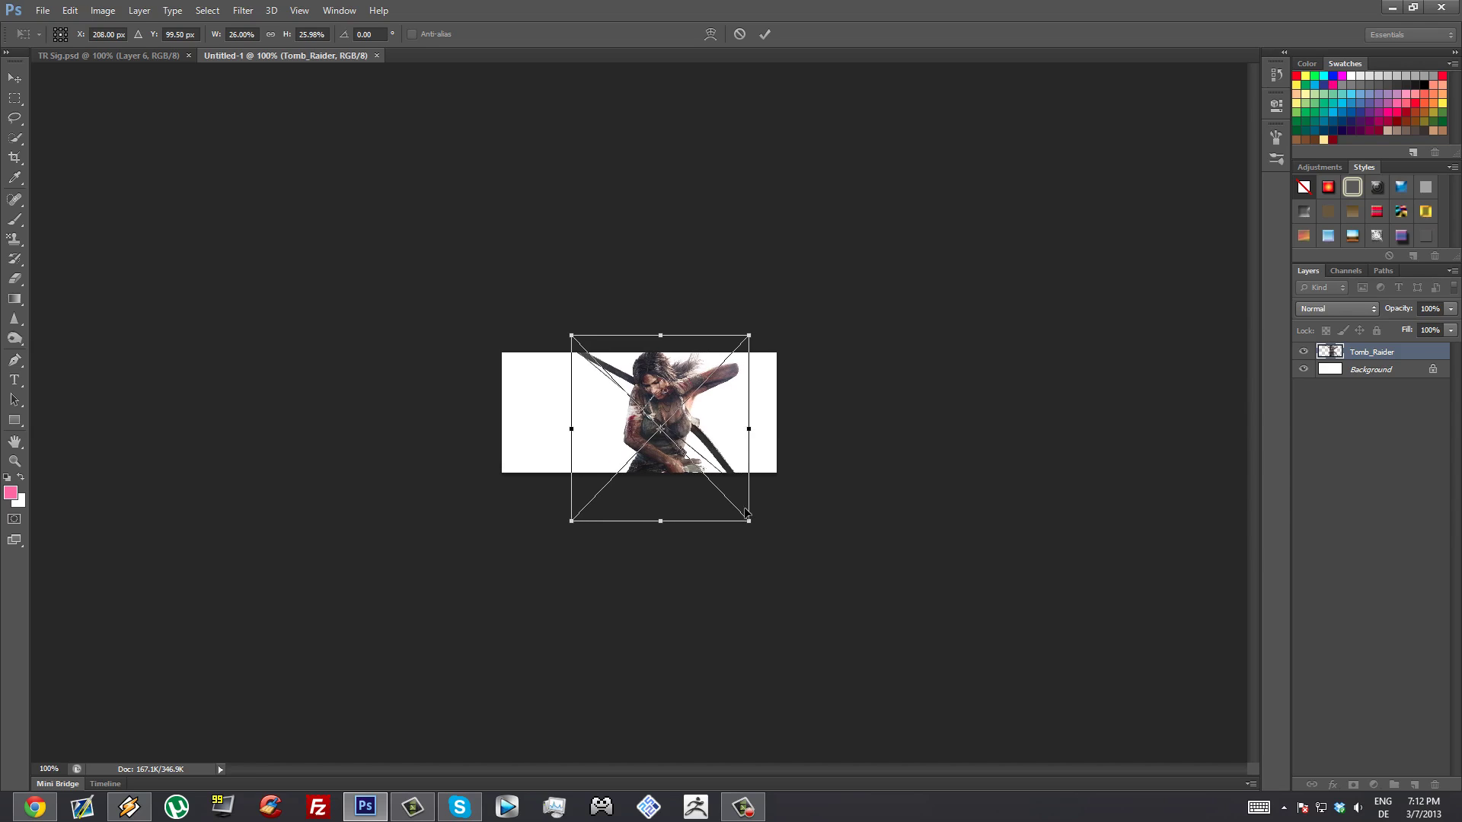
pyautogui.moveTo(734, 517)
pyautogui.mouseDown()
pyautogui.moveTo(719, 513)
pyautogui.moveTo(744, 521)
pyautogui.mouseUp()
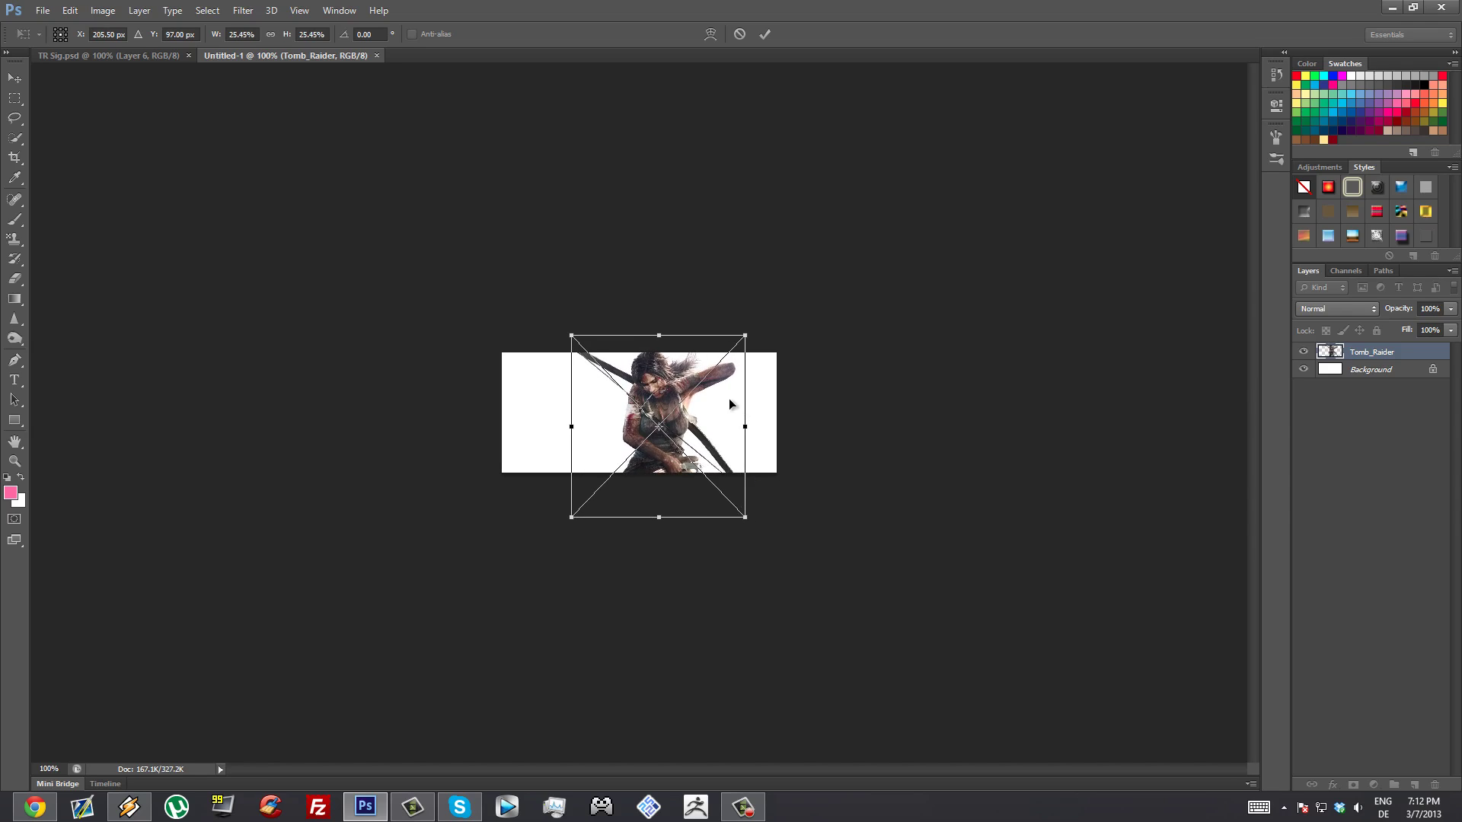
pyautogui.press('Return')
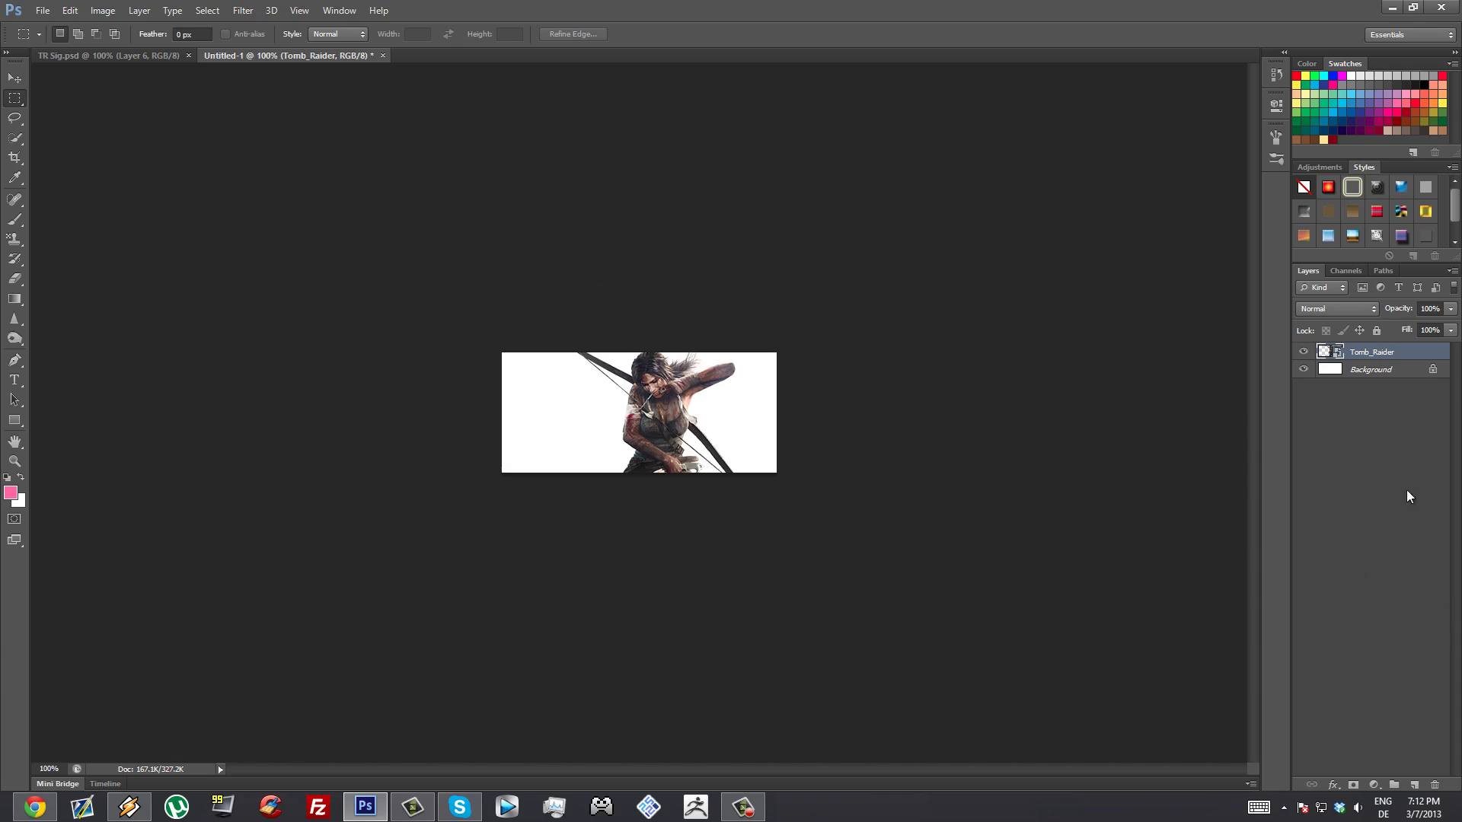
# Place the Tomb_raider_2013_night_concept_art-wide image between the Background and the render, positioned to fill the whole canvas.
pyautogui.click(1416, 377)
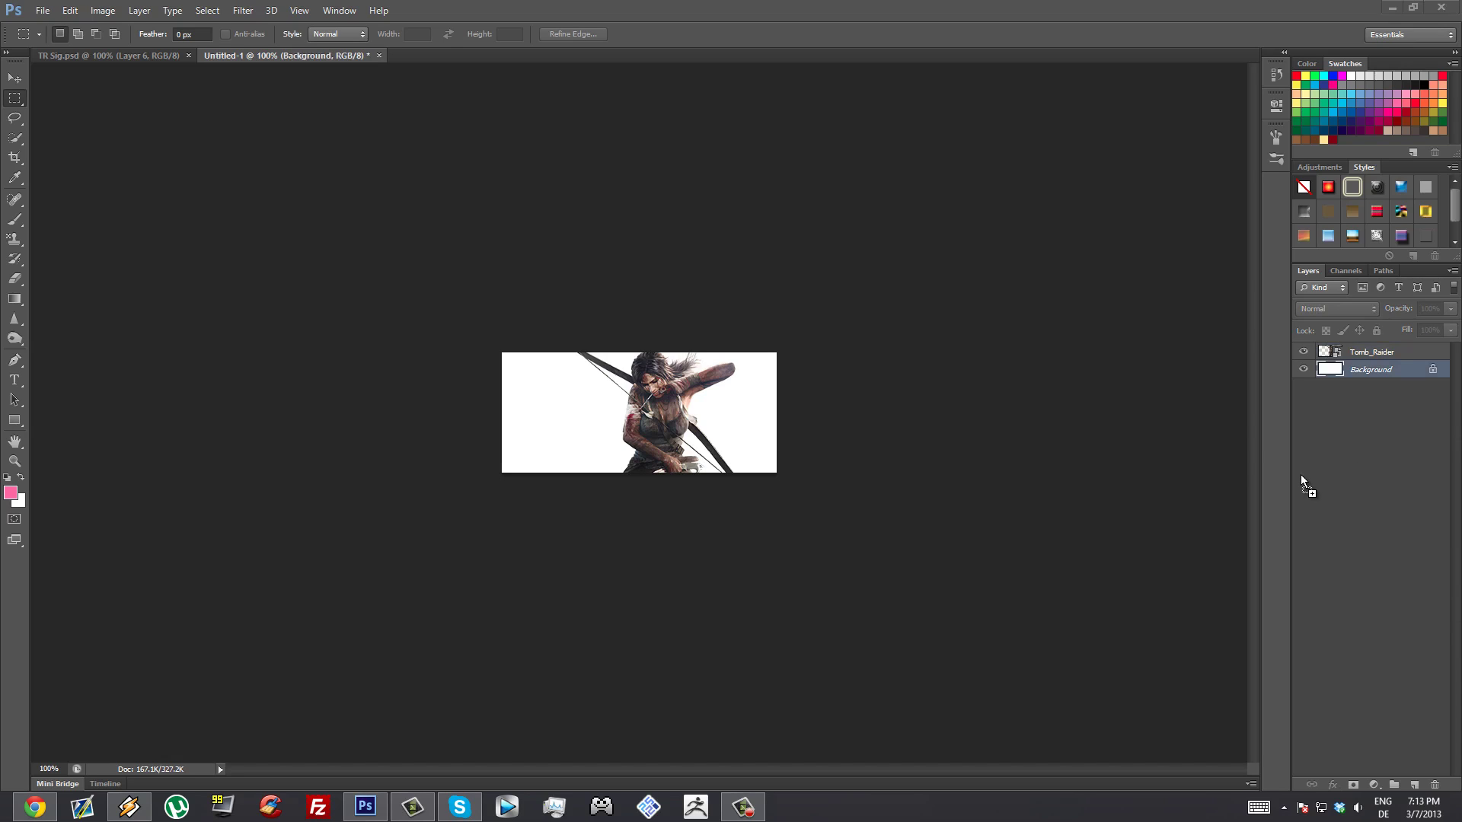
pyautogui.moveTo(1301, 474); pyautogui.dragTo(974, 599)
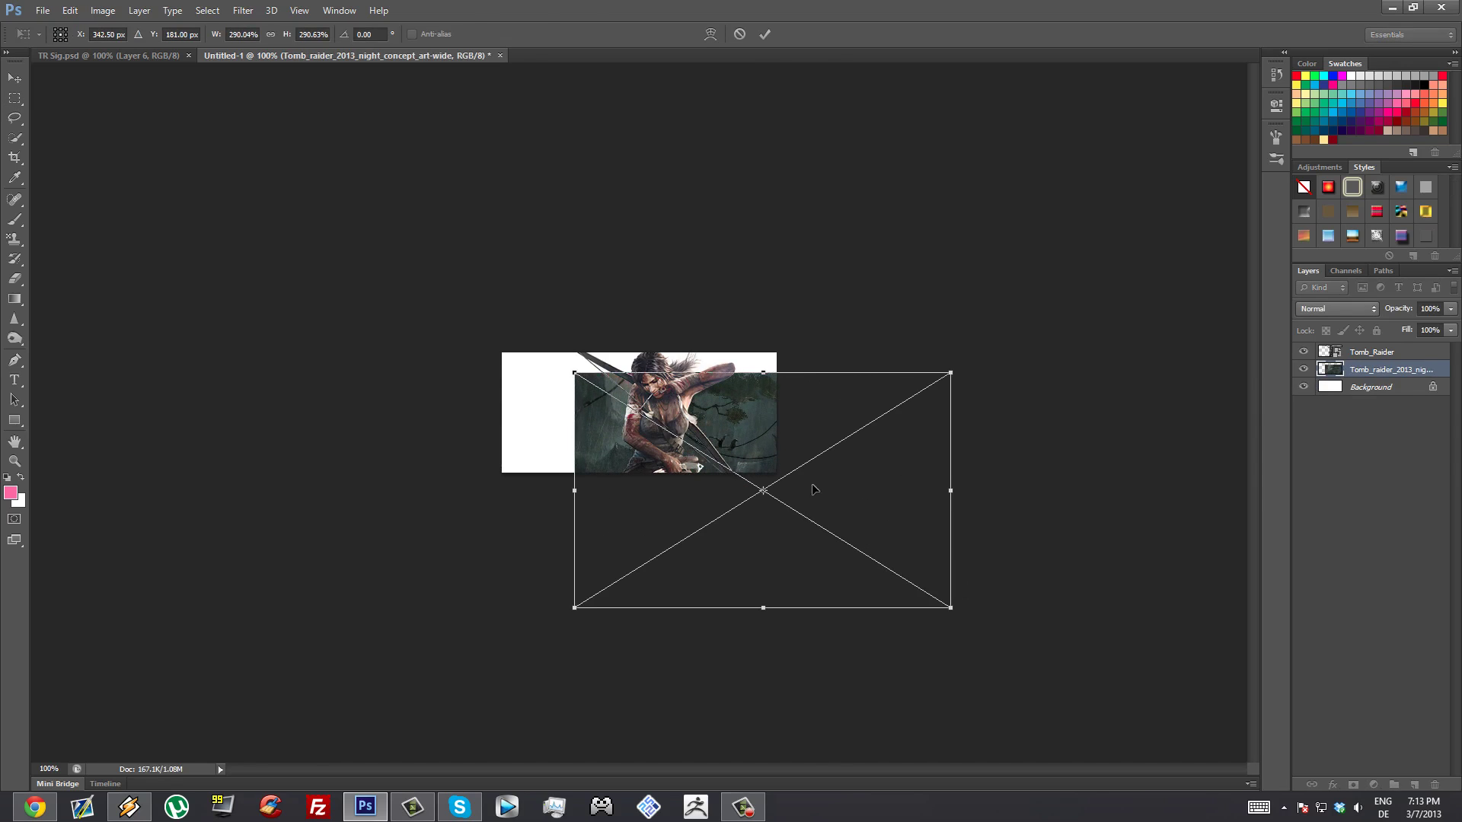
pyautogui.moveTo(883, 506); pyautogui.dragTo(731, 478)
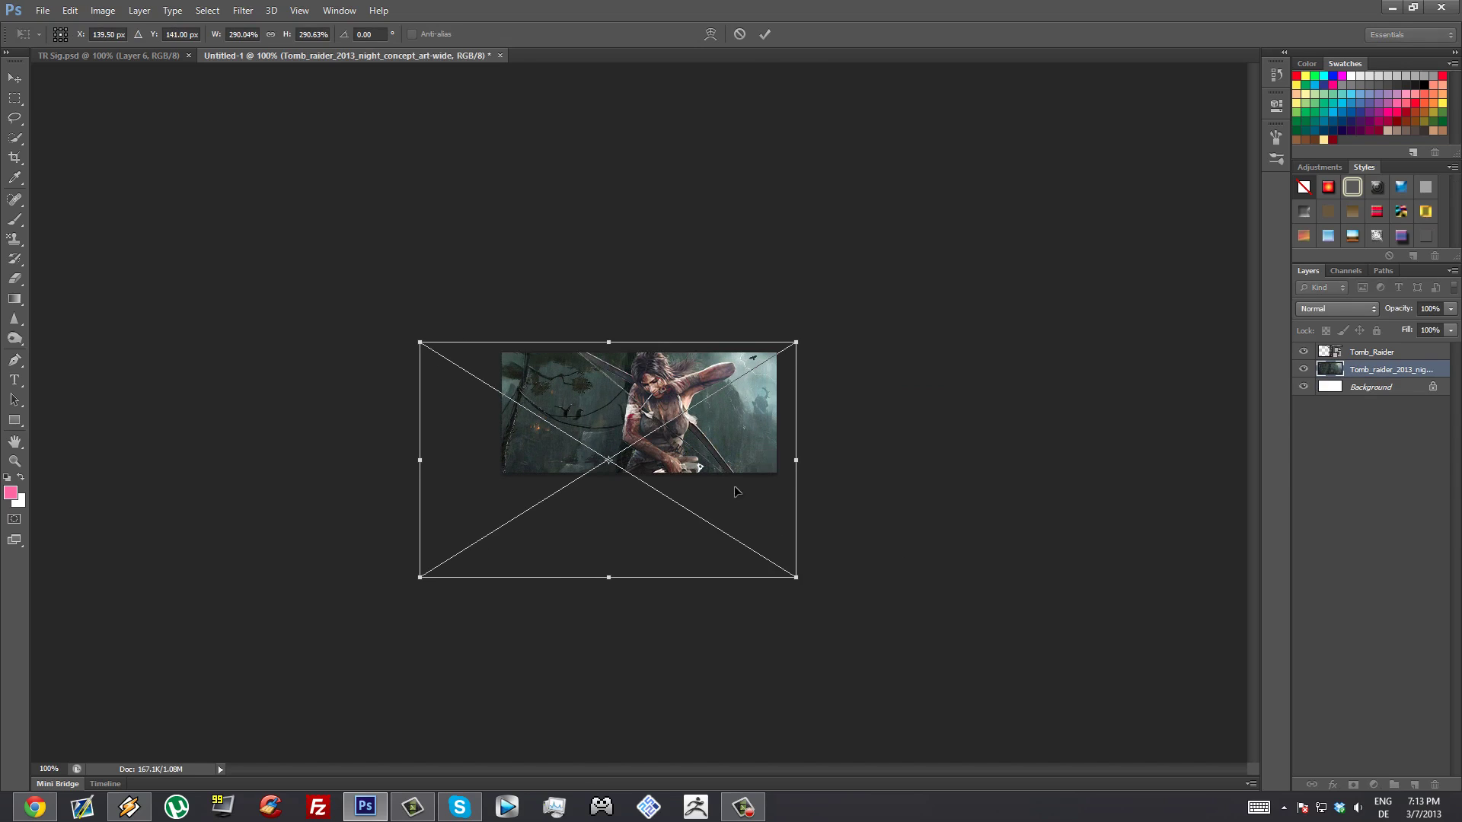
pyautogui.press('Return')
pyautogui.press('m')
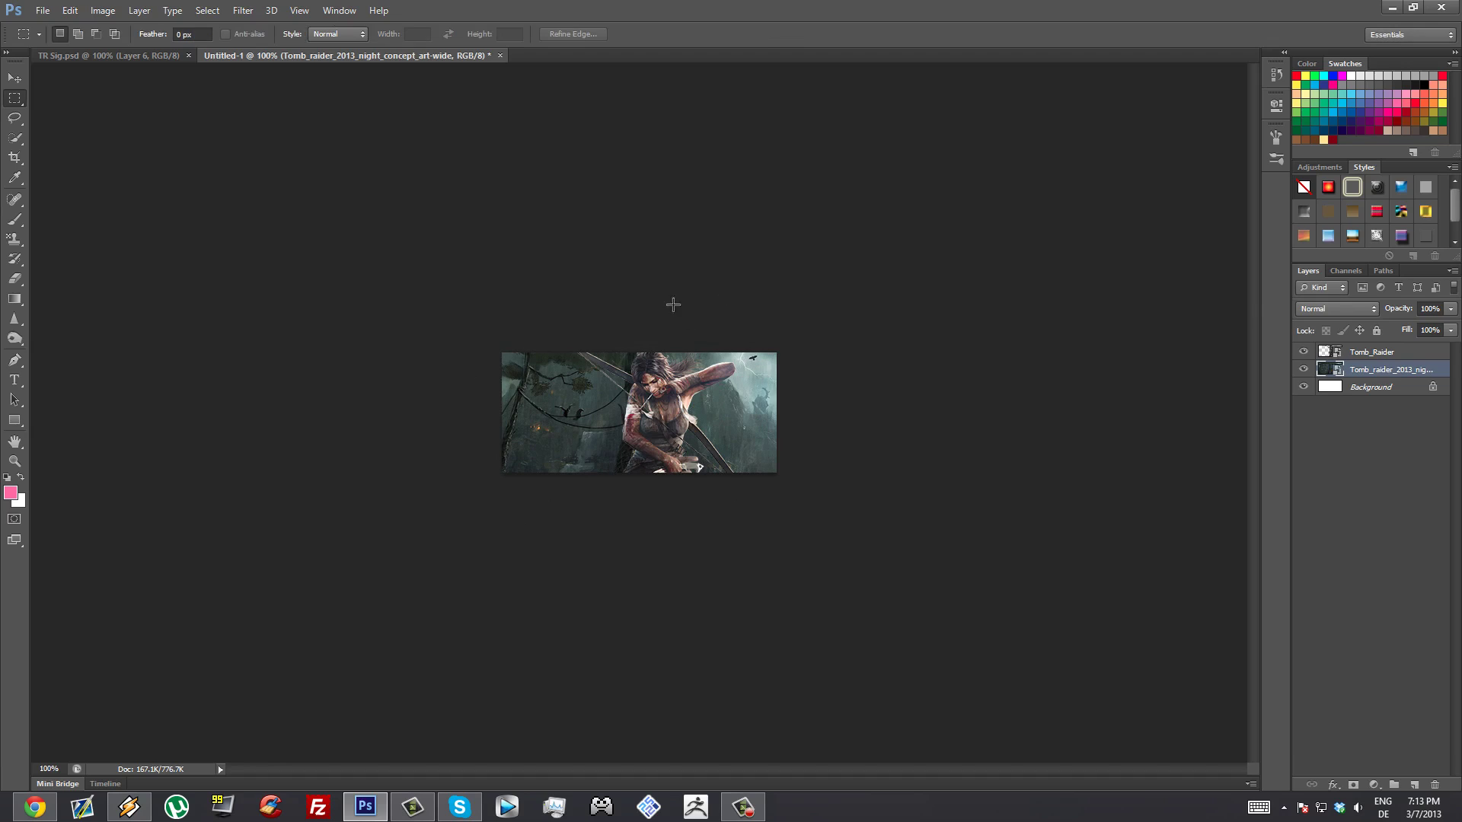
# Move the Tomb_Raider render slightly to the left, closer to the middle of the canvas.
pyautogui.click(143, 54)
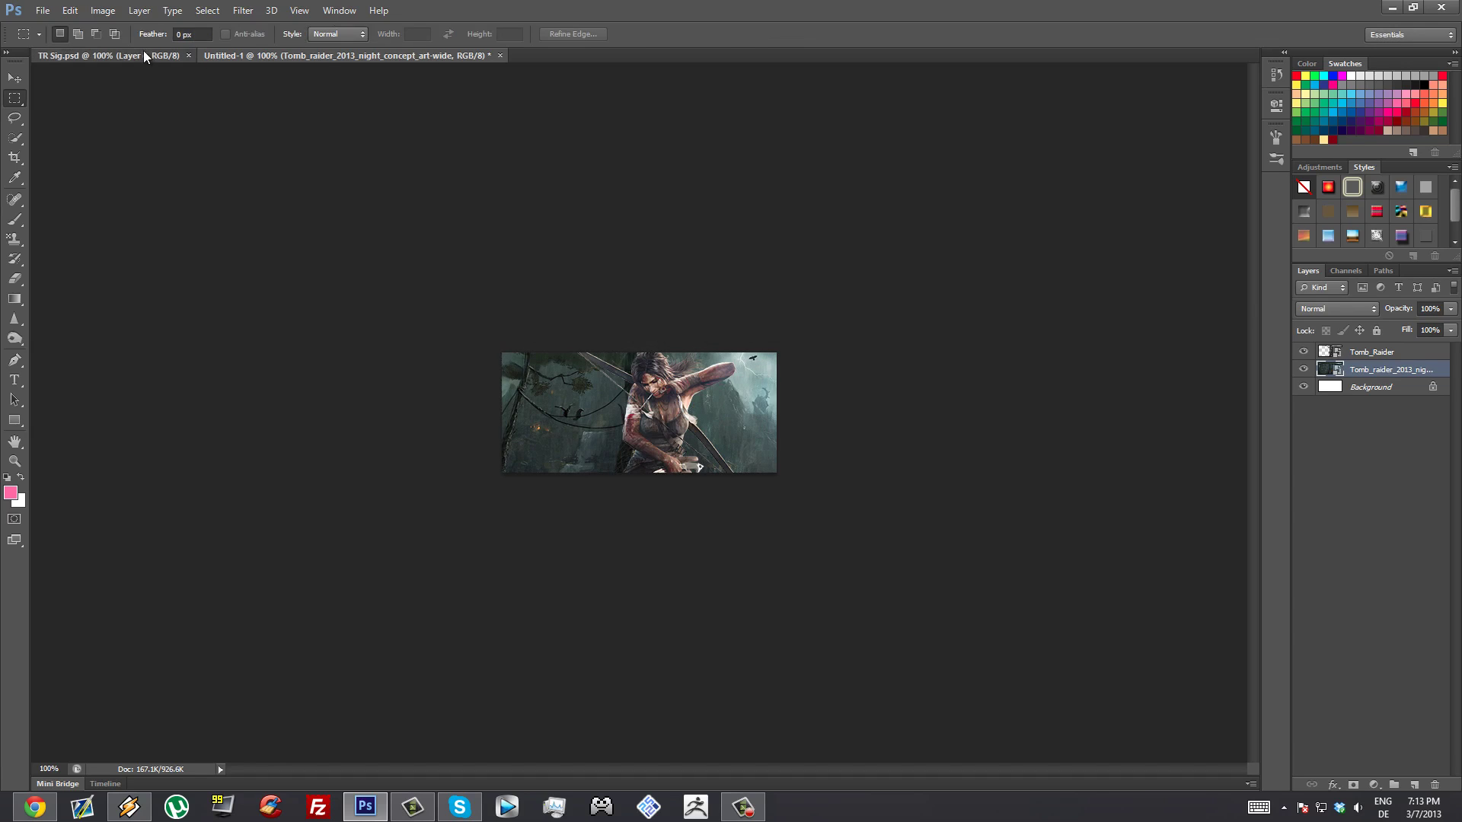
pyautogui.click(400, 61)
pyautogui.click(1366, 355)
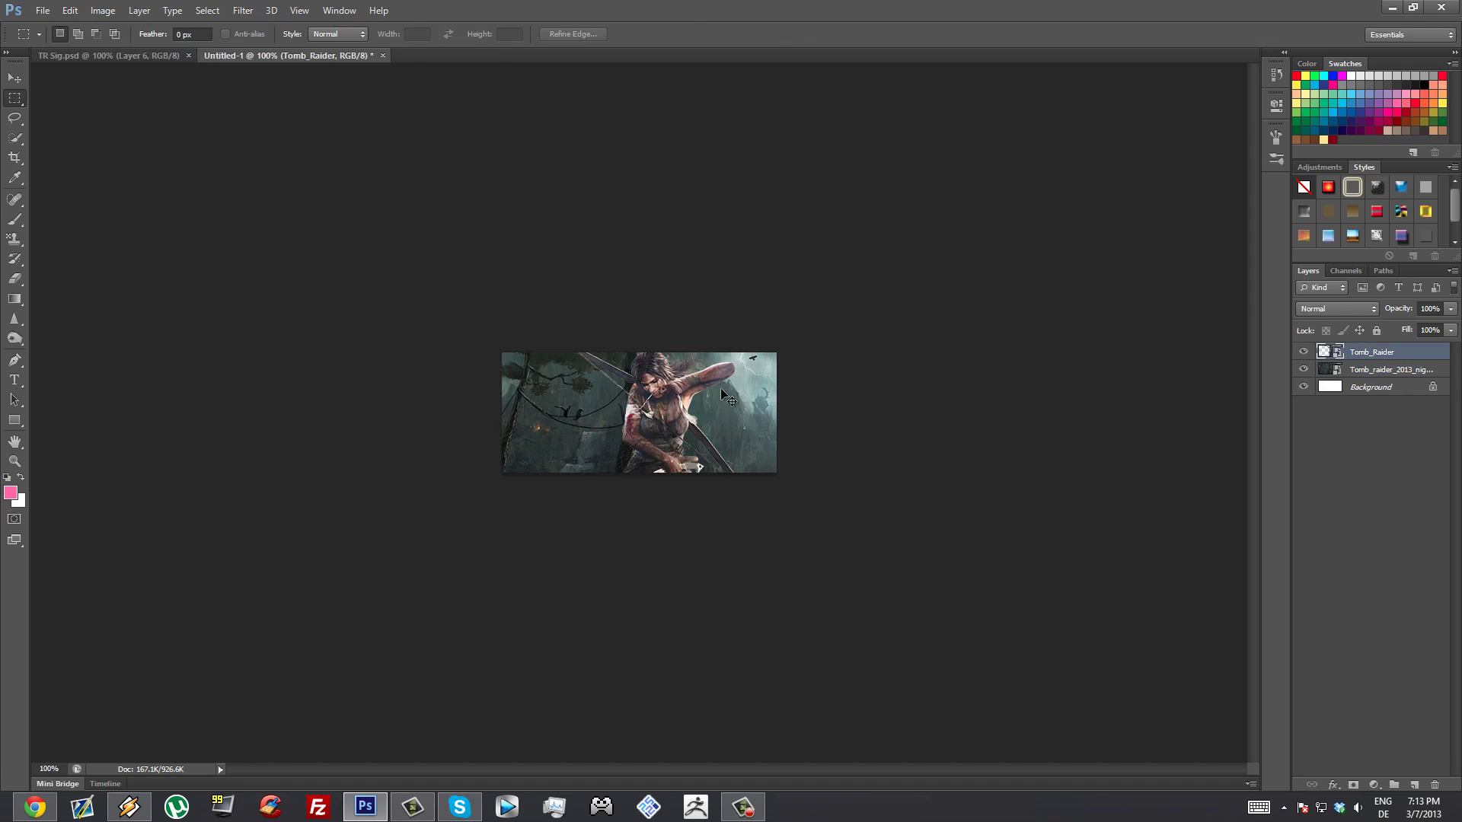
pyautogui.moveTo(704, 396); pyautogui.dragTo(689, 399)
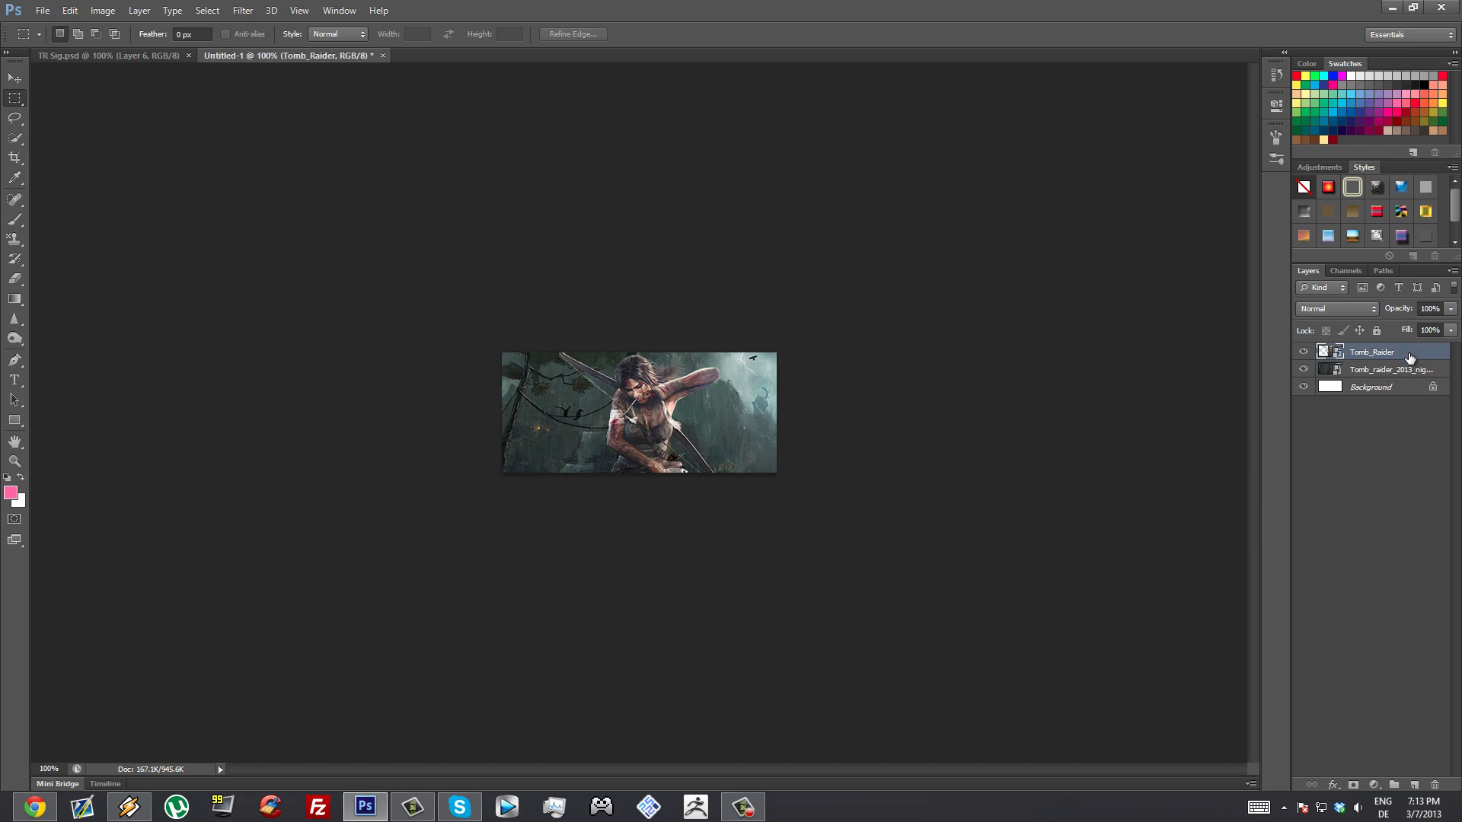
# Colour-label the Tomb_Raider layer red and the night concept art layer gray.
pyautogui.click(139, 55)
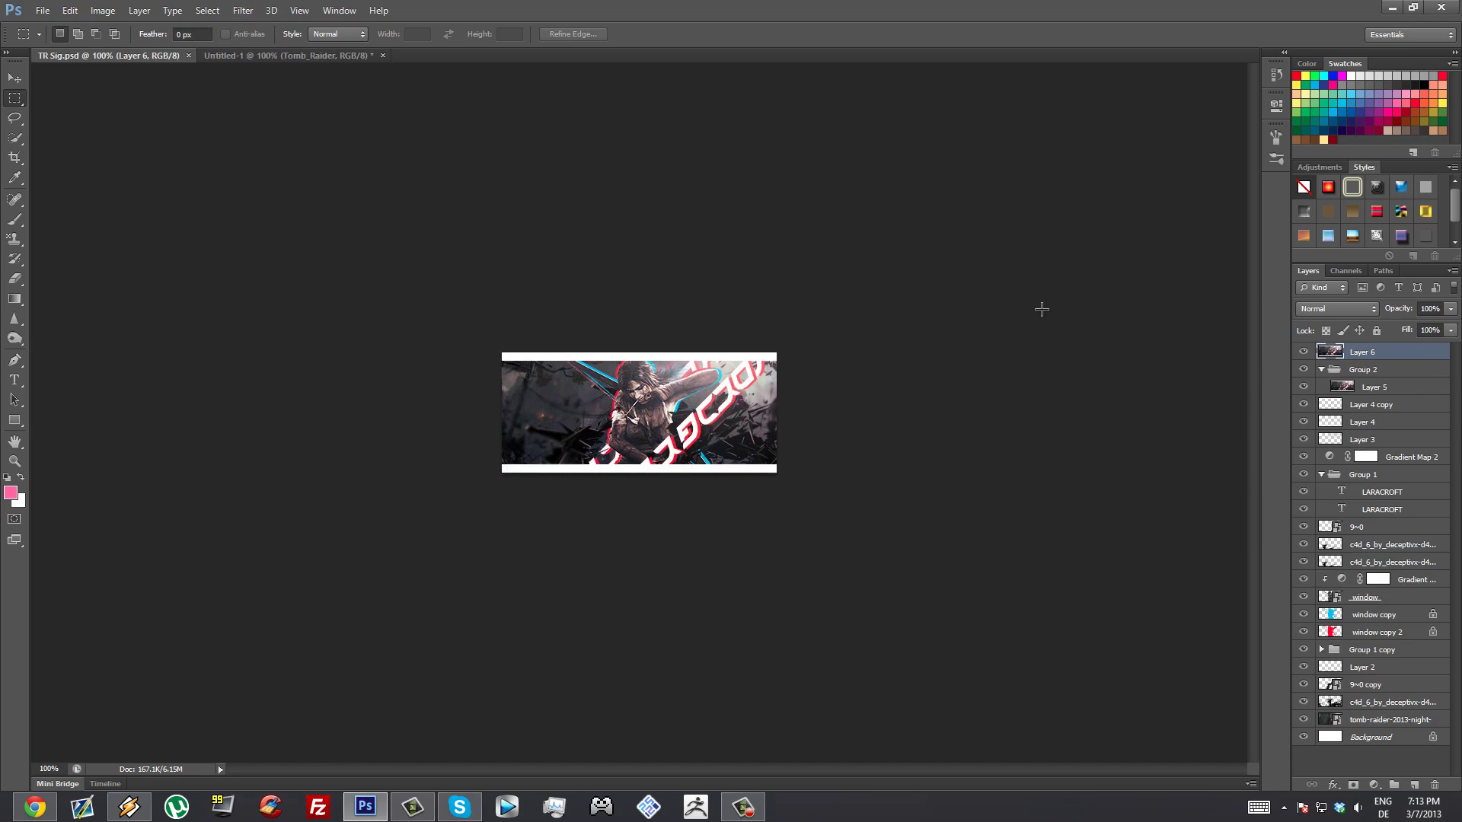
pyautogui.click(281, 55)
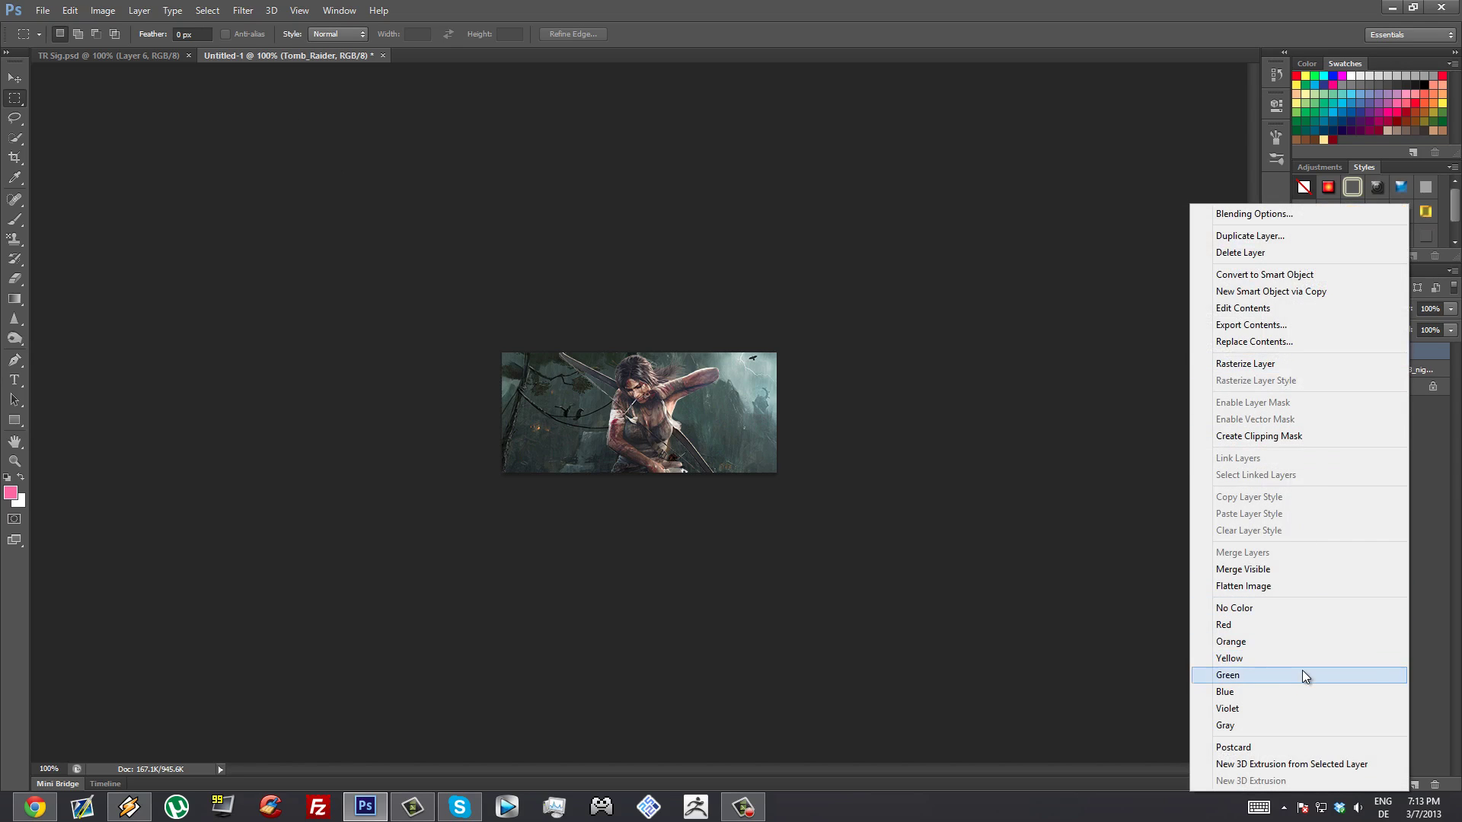
pyautogui.click(1303, 630)
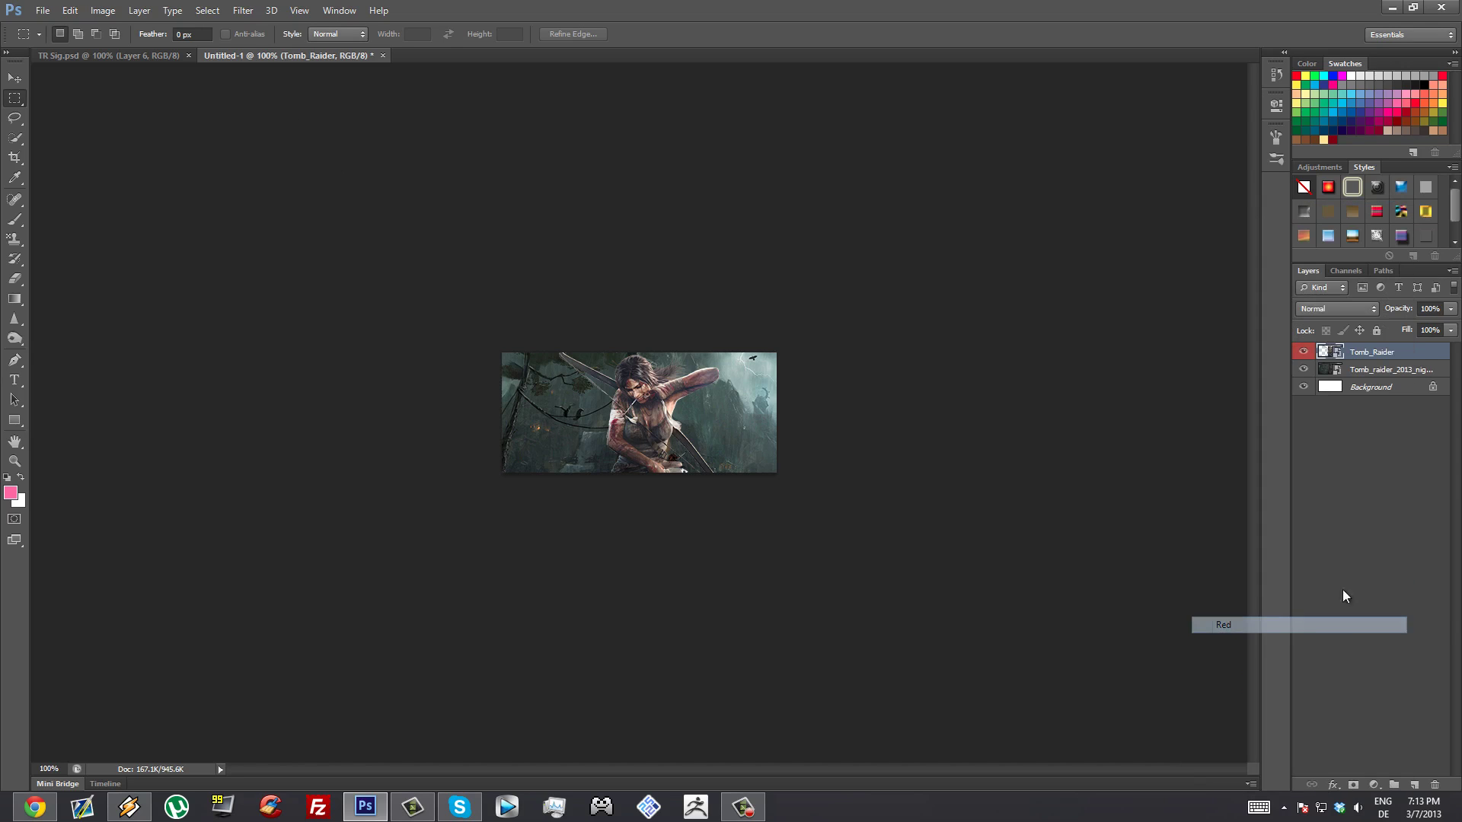
pyautogui.rightClick(1407, 371)
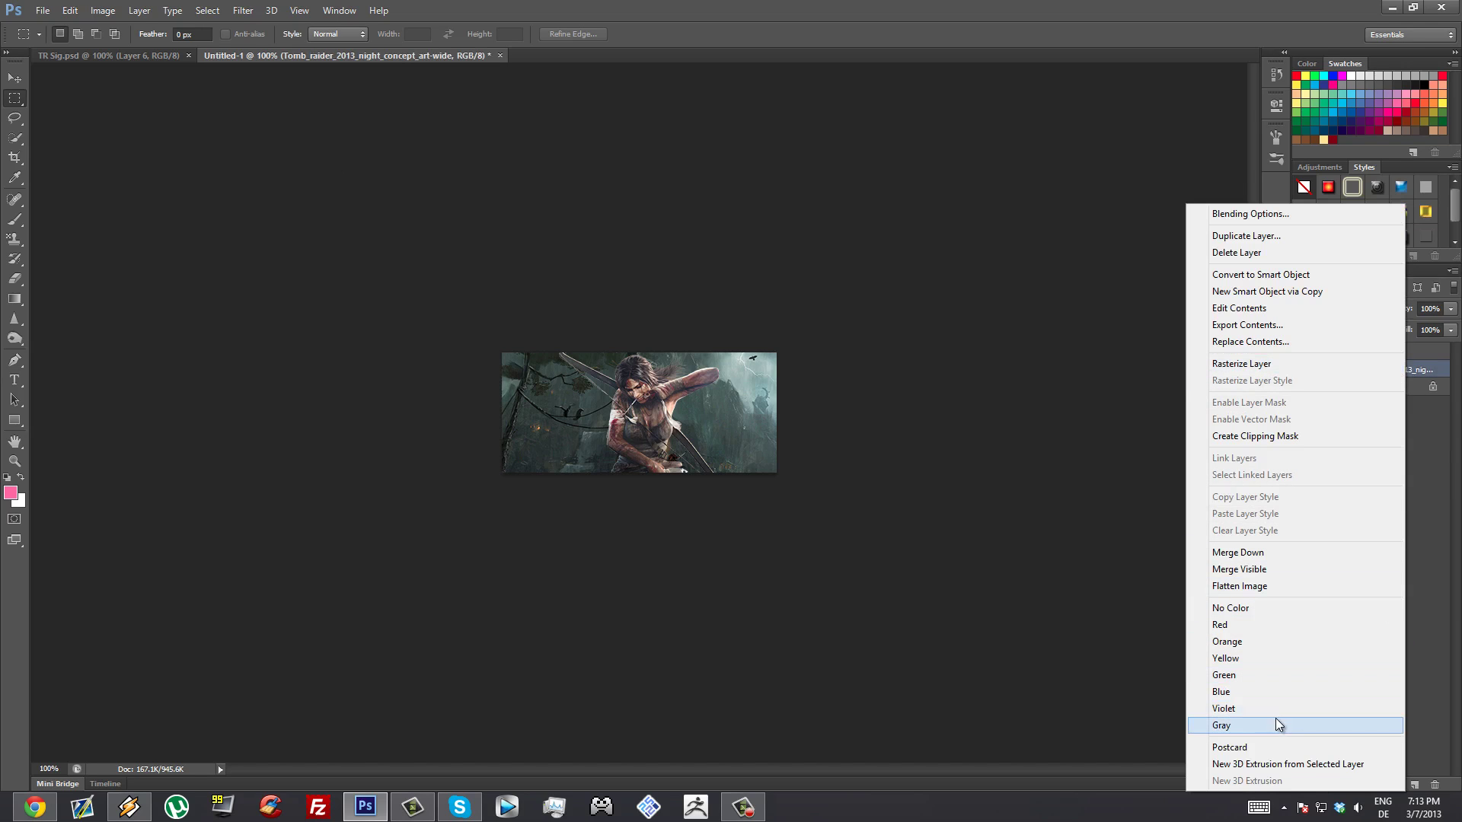
pyautogui.click(1276, 711)
pyautogui.click(1390, 354)
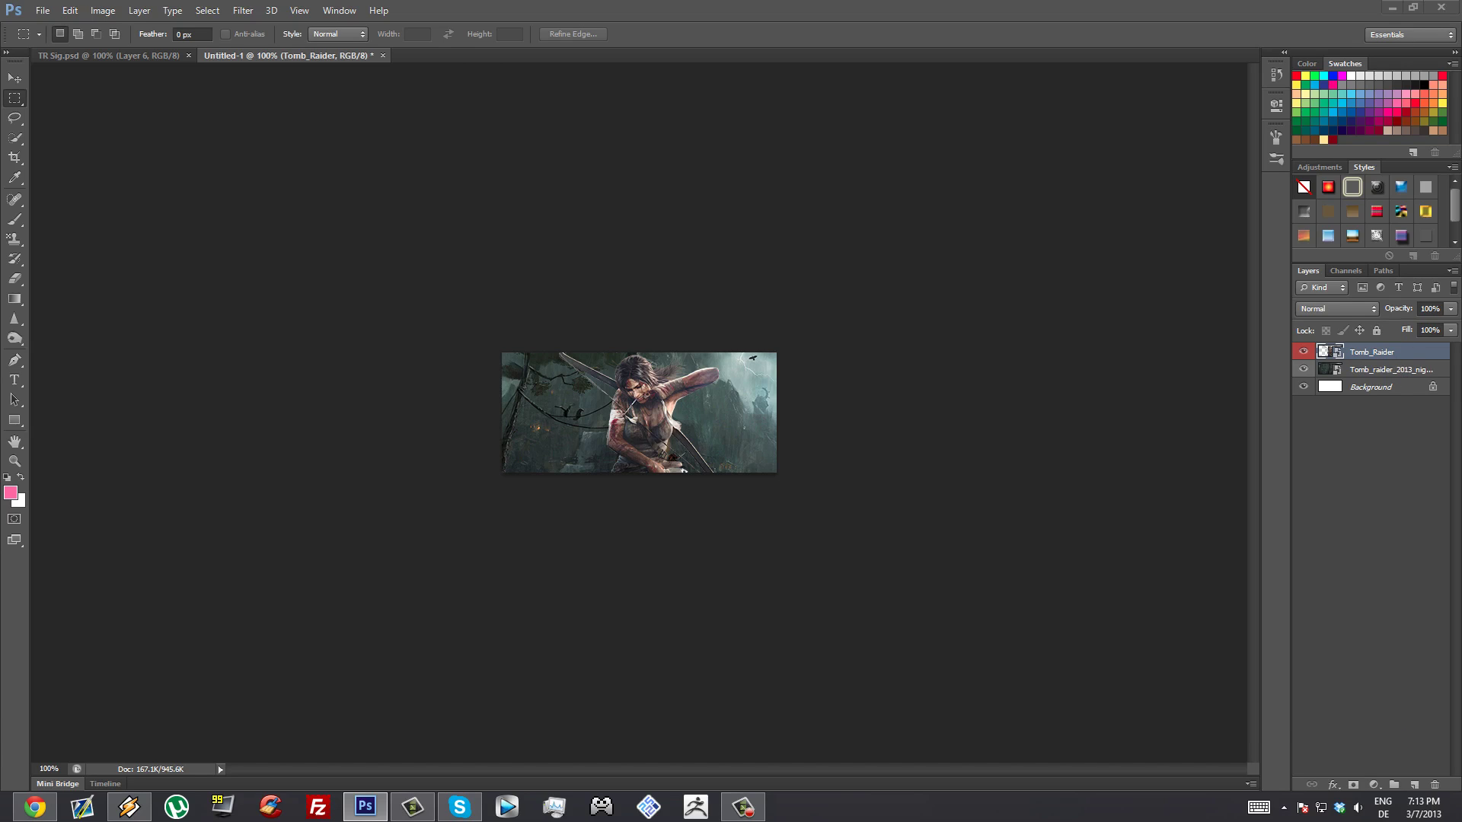
# Place the window shards image above the Tomb_Raider layer, scaled to about 45.27% and positioned over the canvas's lower-left area.
pyautogui.moveTo(1461, 350); pyautogui.dragTo(690, 399)
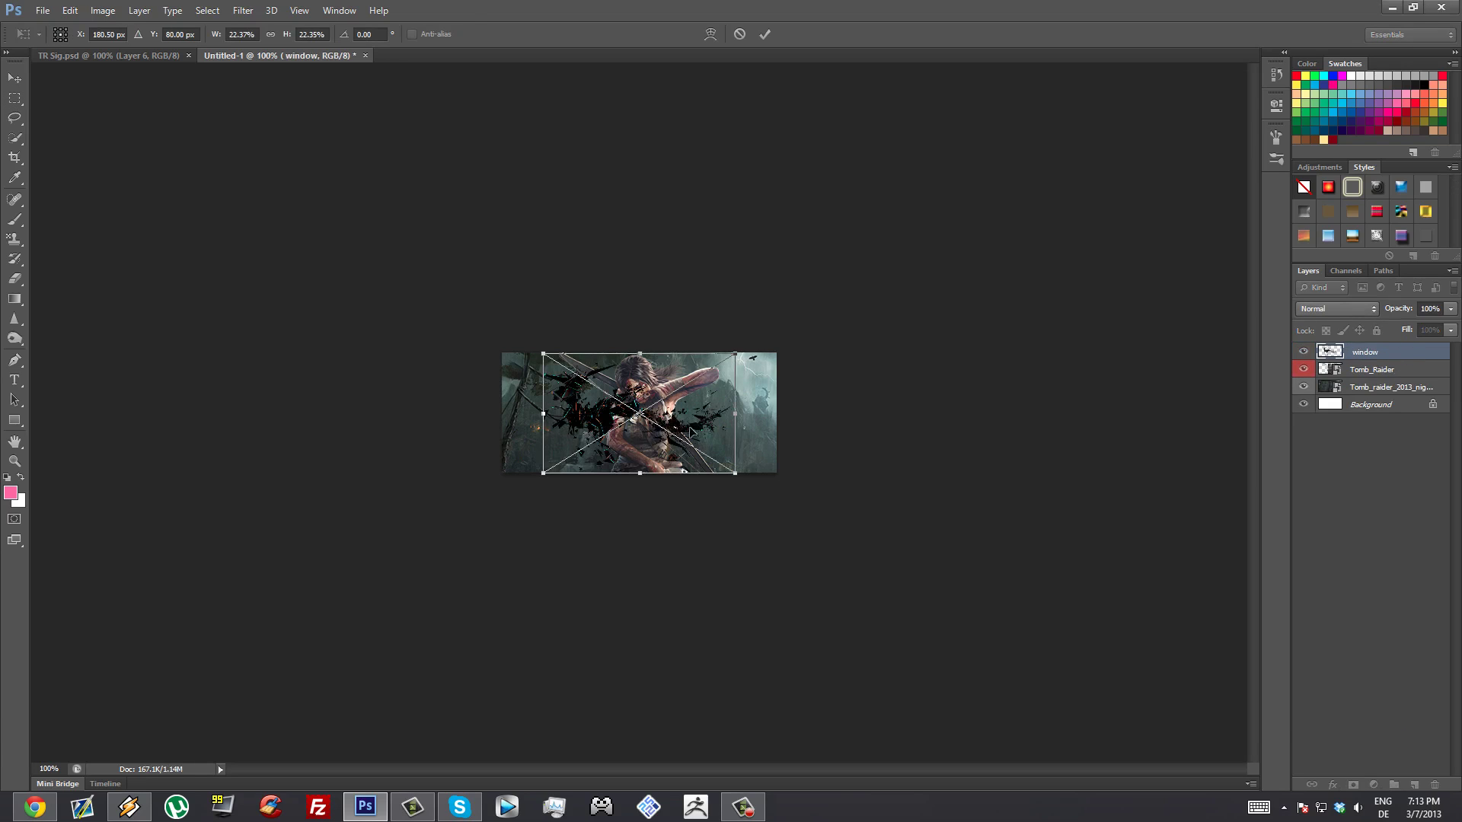
pyautogui.moveTo(769, 500); pyautogui.dragTo(933, 597)
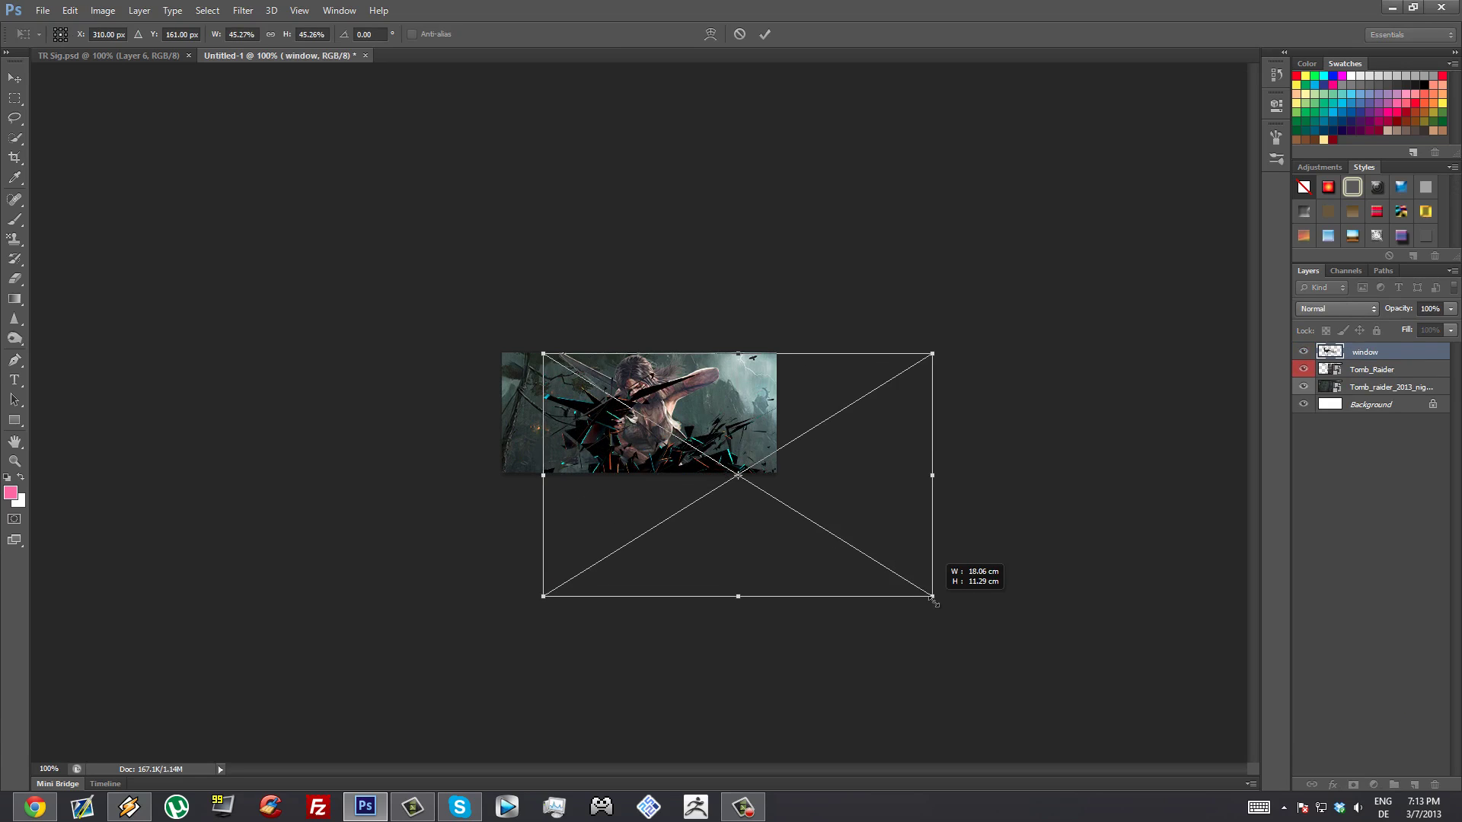
pyautogui.moveTo(871, 499); pyautogui.dragTo(801, 512)
pyautogui.press('Return')
pyautogui.press('m')
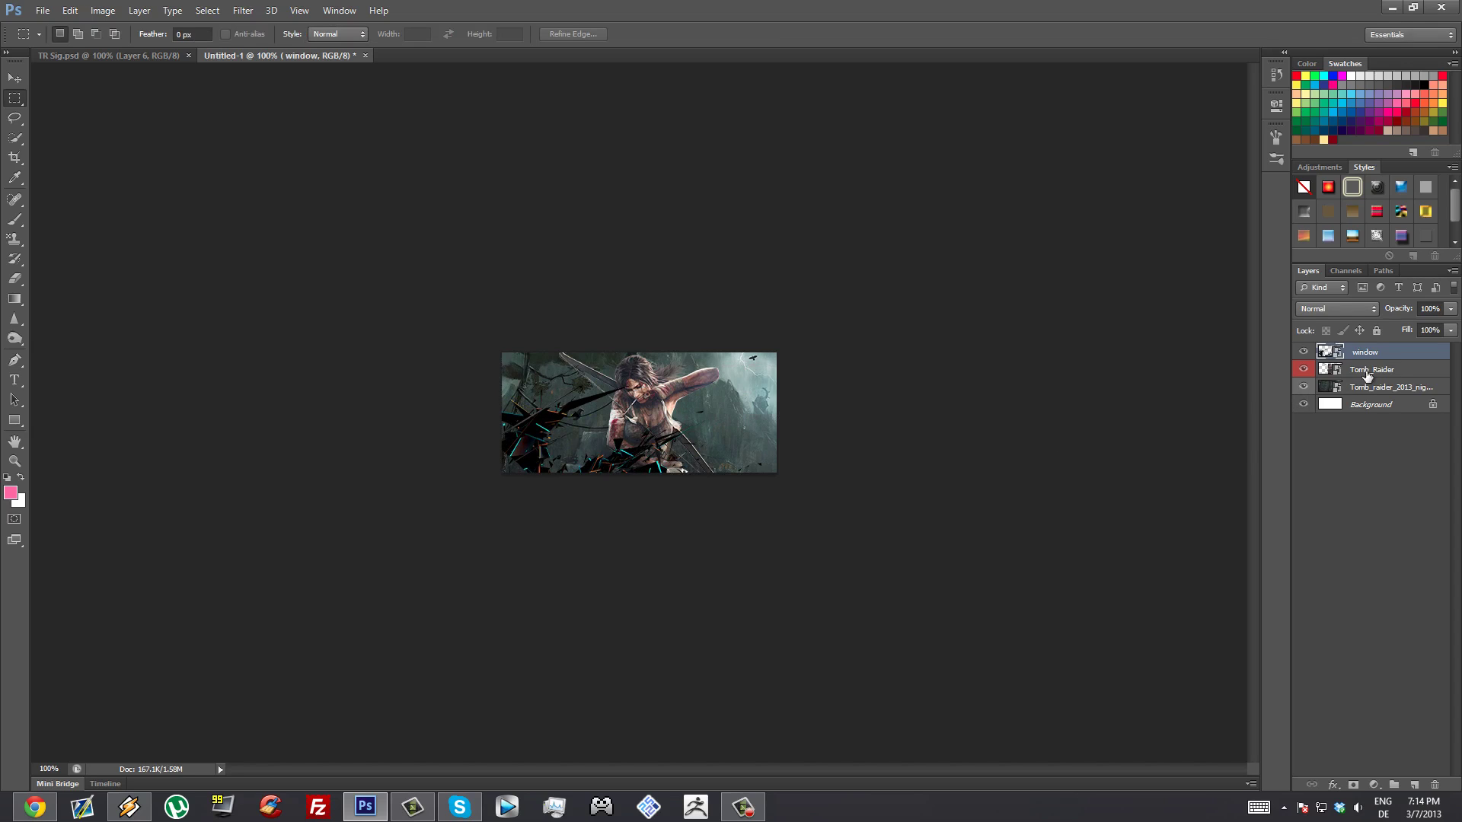
# Duplicate the window layer beneath the original, move the copy to the canvas's right side and rotate it to about 141.3°.
pyautogui.moveTo(1381, 355); pyautogui.dragTo(1383, 367)
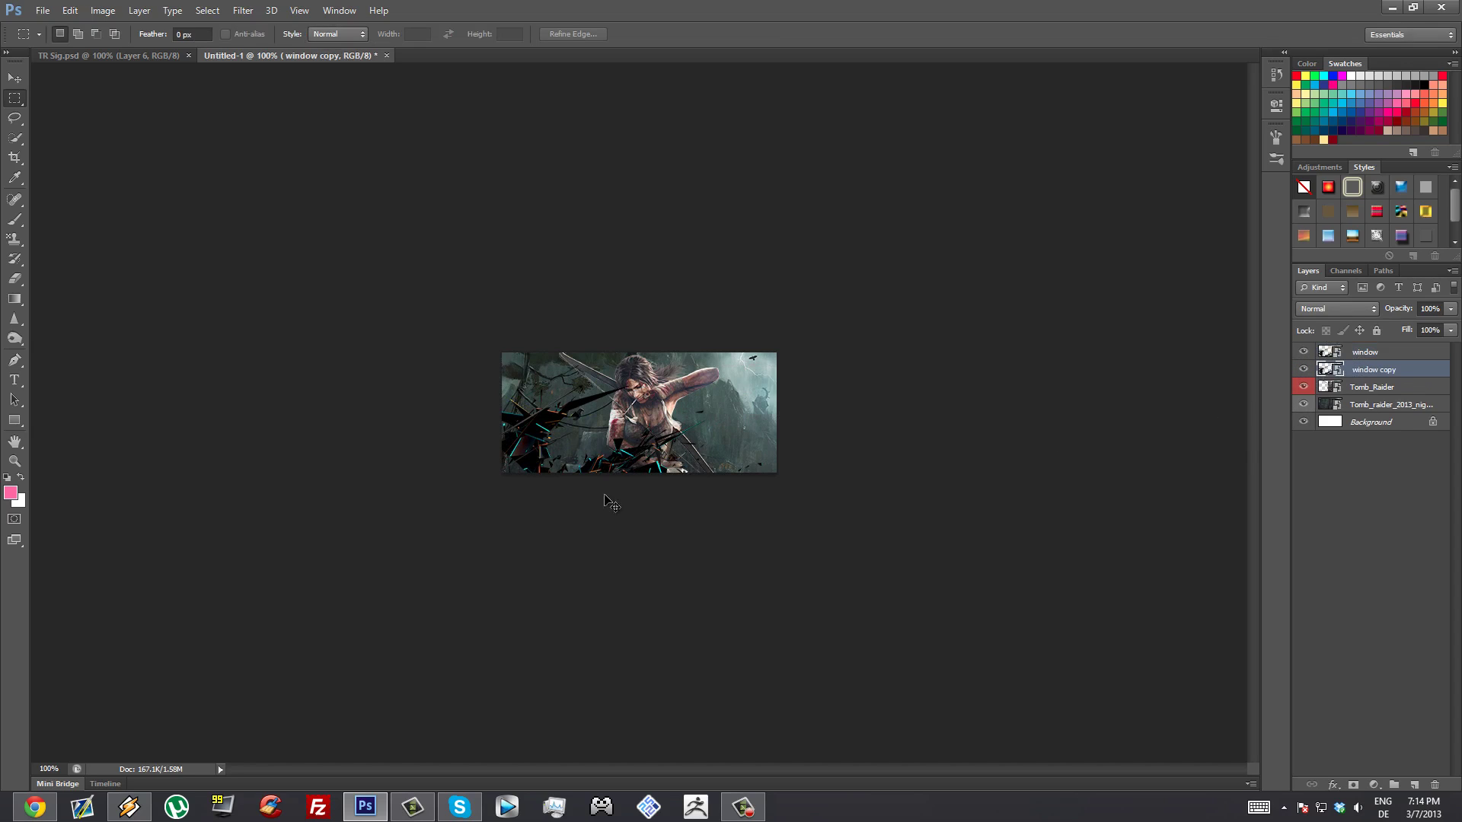
pyautogui.moveTo(590, 499); pyautogui.dragTo(793, 489)
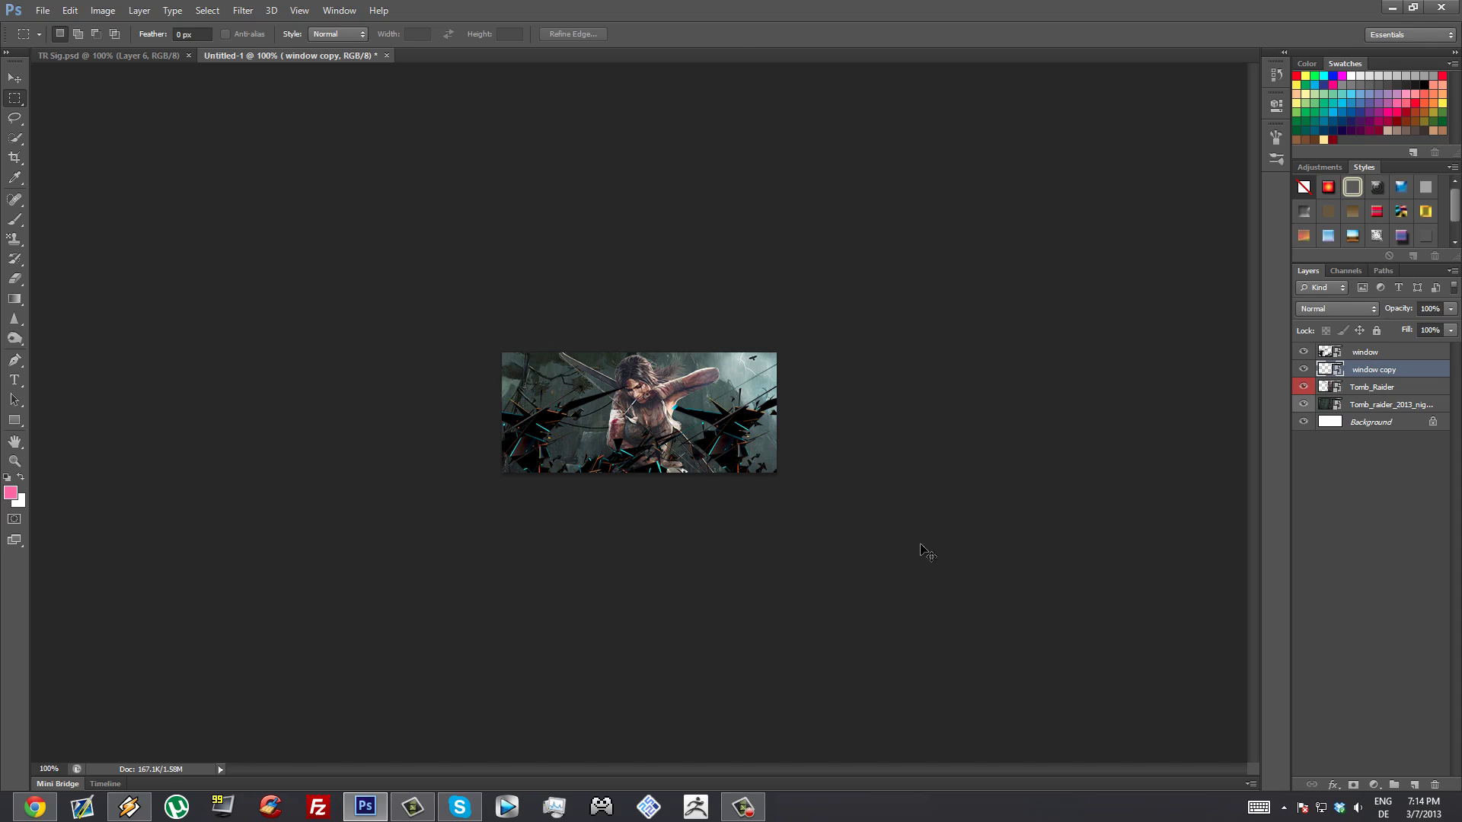
pyautogui.hotkey('ctrl', 't')
pyautogui.moveTo(1097, 499); pyautogui.dragTo(858, 507)
pyautogui.moveTo(1040, 438); pyautogui.dragTo(880, 425)
pyautogui.moveTo(1020, 487); pyautogui.dragTo(1017, 542)
pyautogui.moveTo(818, 466); pyautogui.dragTo(873, 477)
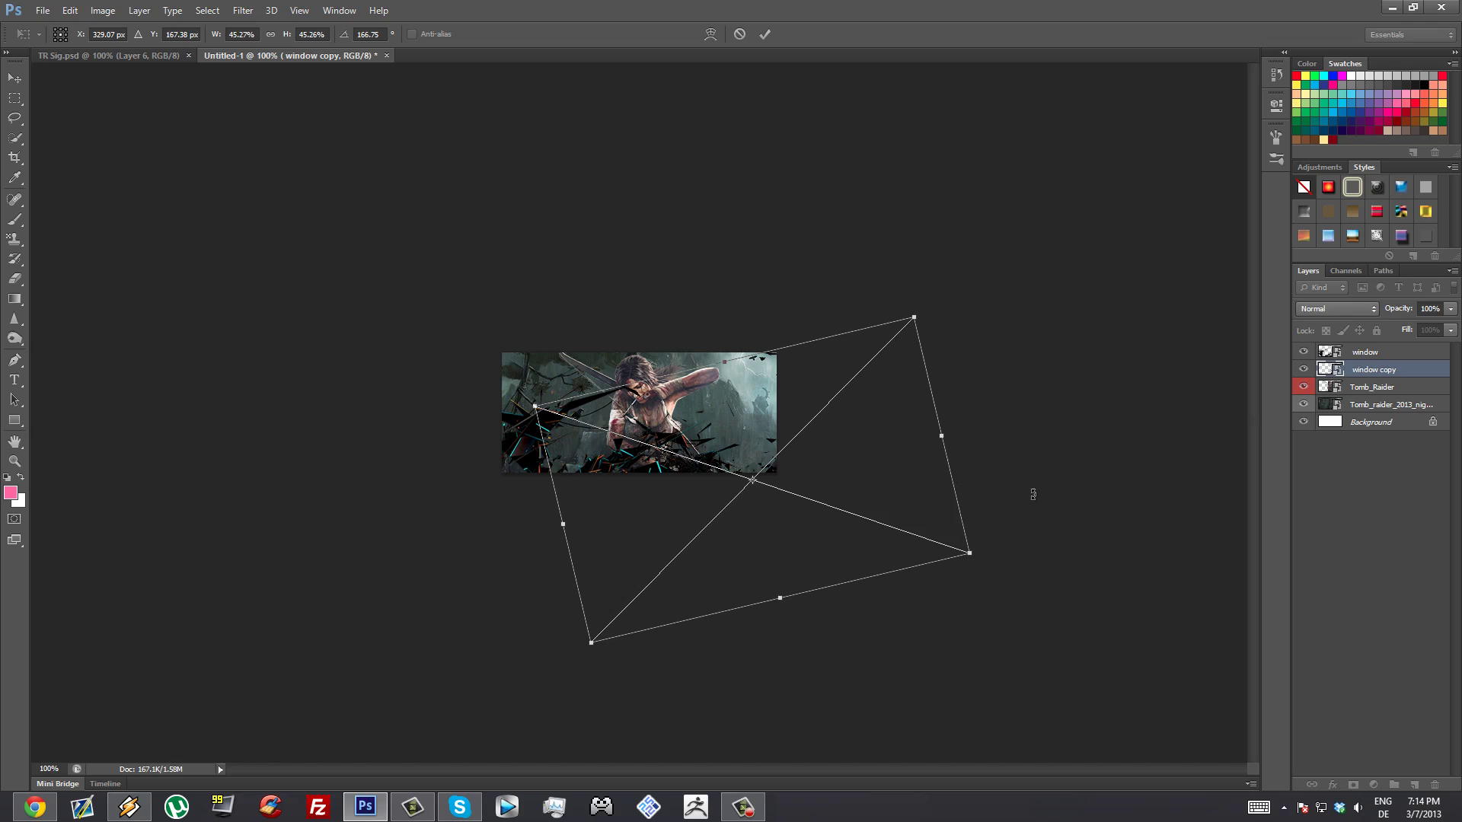
pyautogui.moveTo(1034, 452); pyautogui.dragTo(1029, 412)
pyautogui.moveTo(841, 558); pyautogui.dragTo(874, 489)
pyautogui.moveTo(982, 533); pyautogui.dragTo(989, 467)
pyautogui.moveTo(825, 453); pyautogui.dragTo(830, 489)
pyautogui.moveTo(953, 533); pyautogui.dragTo(943, 556)
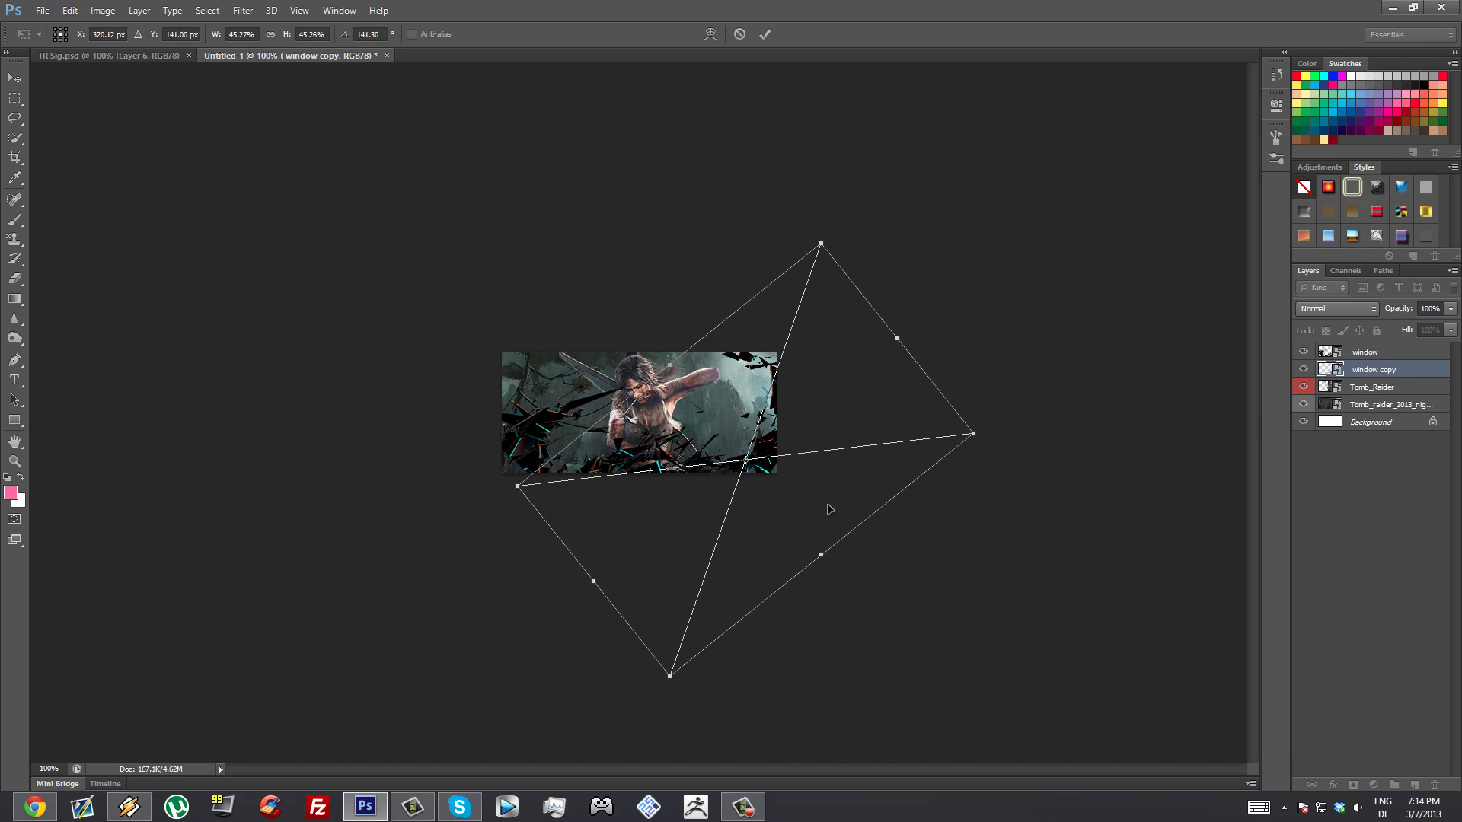
pyautogui.press('Return')
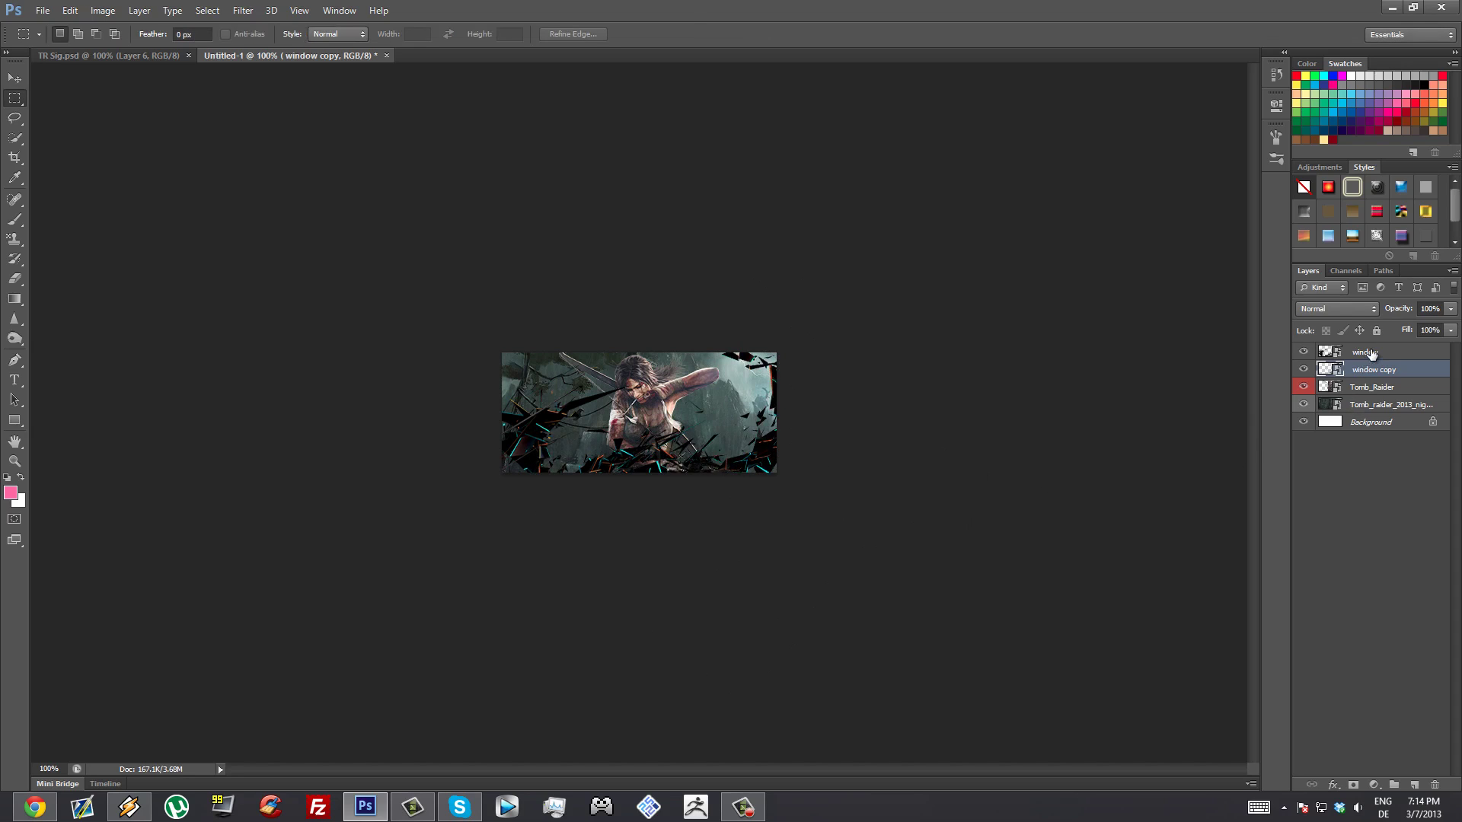
# Move the Tomb_Raider render slightly to the right of the canvas centre.
pyautogui.click(1370, 389)
pyautogui.moveTo(765, 440); pyautogui.dragTo(792, 433)
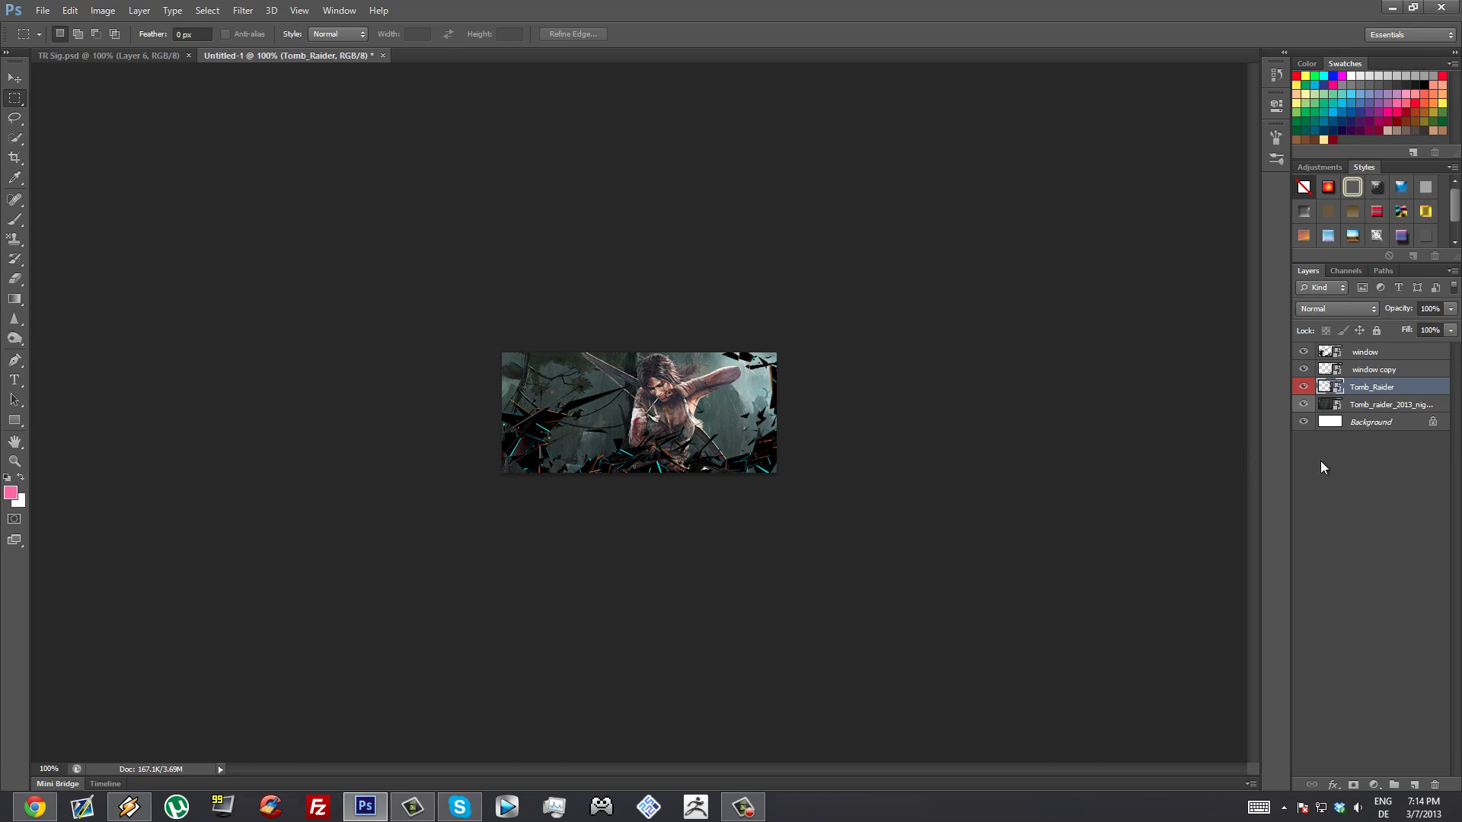
# Rasterize the original window layer so it can be edited with the Eraser.
pyautogui.click(1356, 354)
pyautogui.press('e')
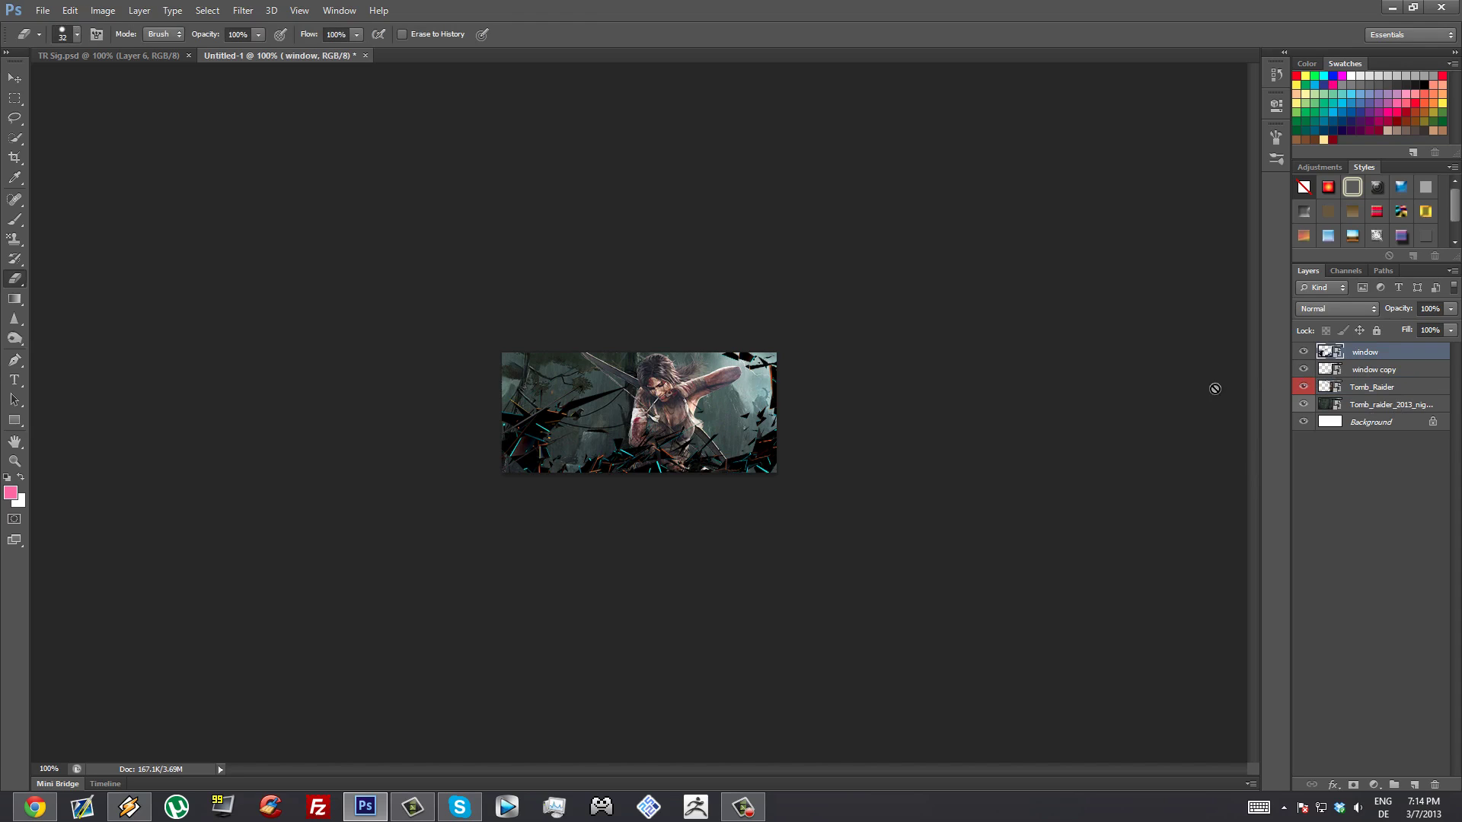
pyautogui.click(760, 376)
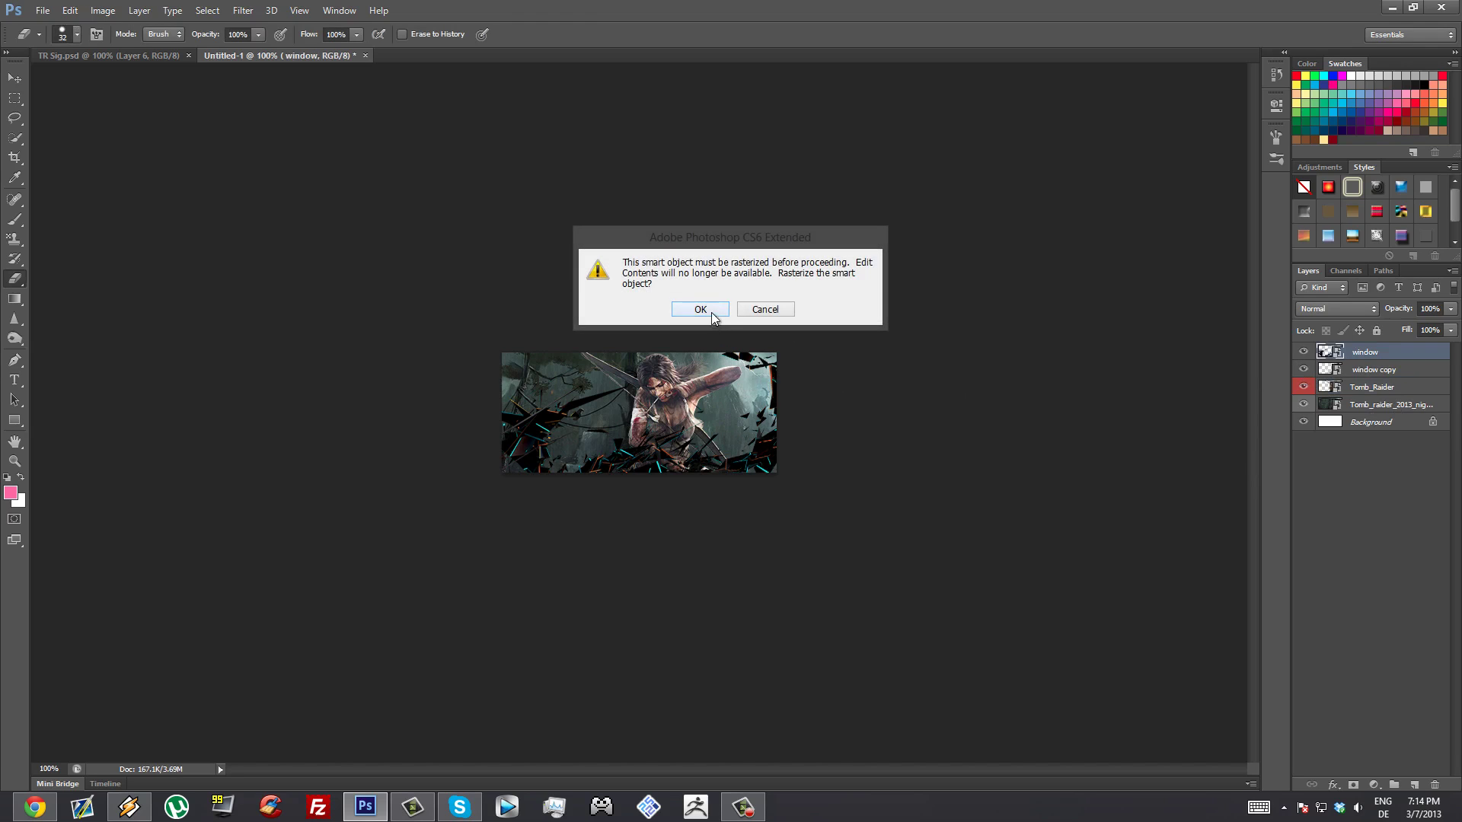
pyautogui.click(713, 315)
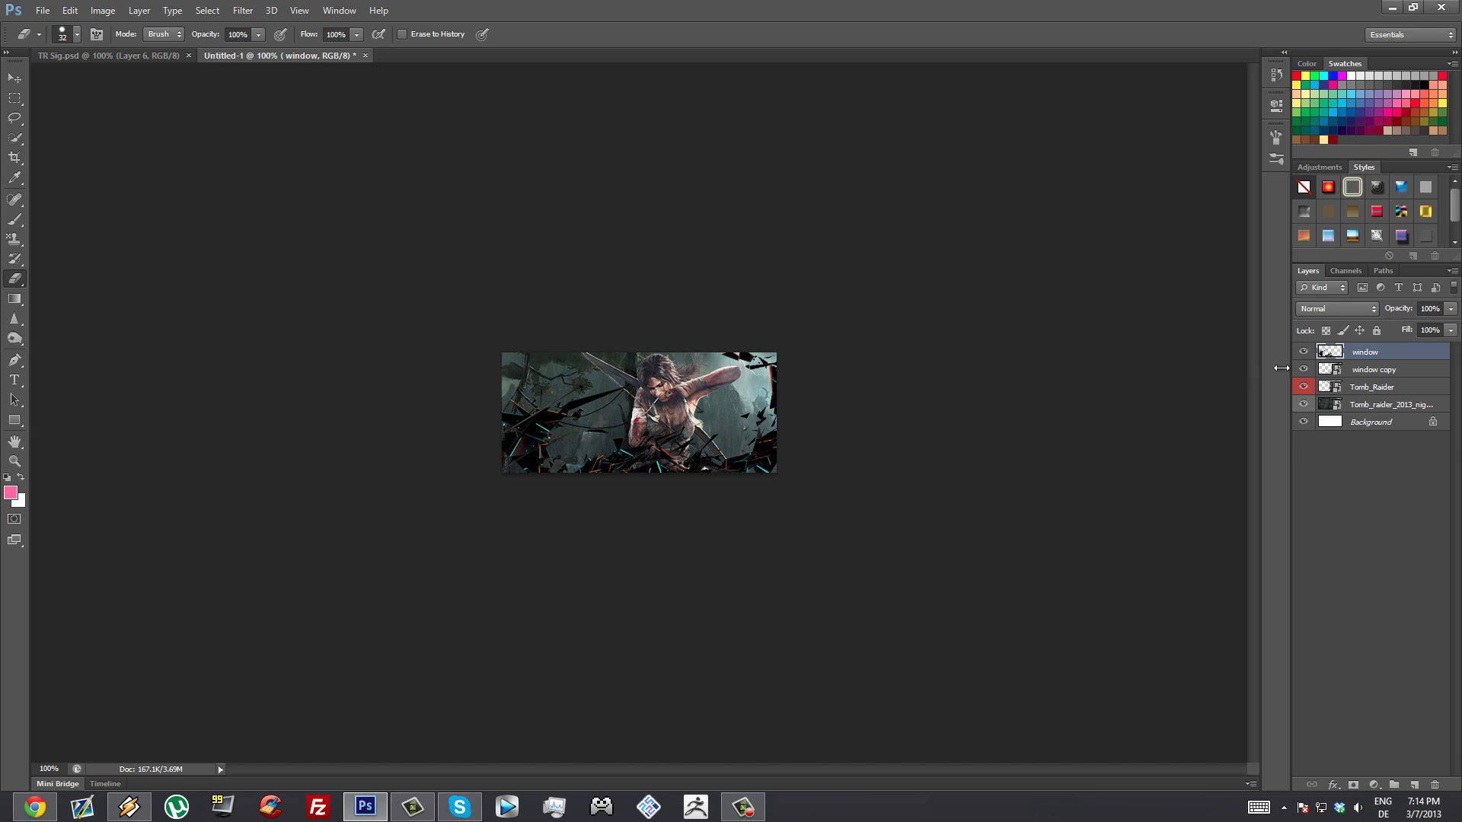
# Rasterize the window copy layer and erase its shards along the canvas's upper-right edge.
pyautogui.click(1370, 372)
pyautogui.click(774, 396)
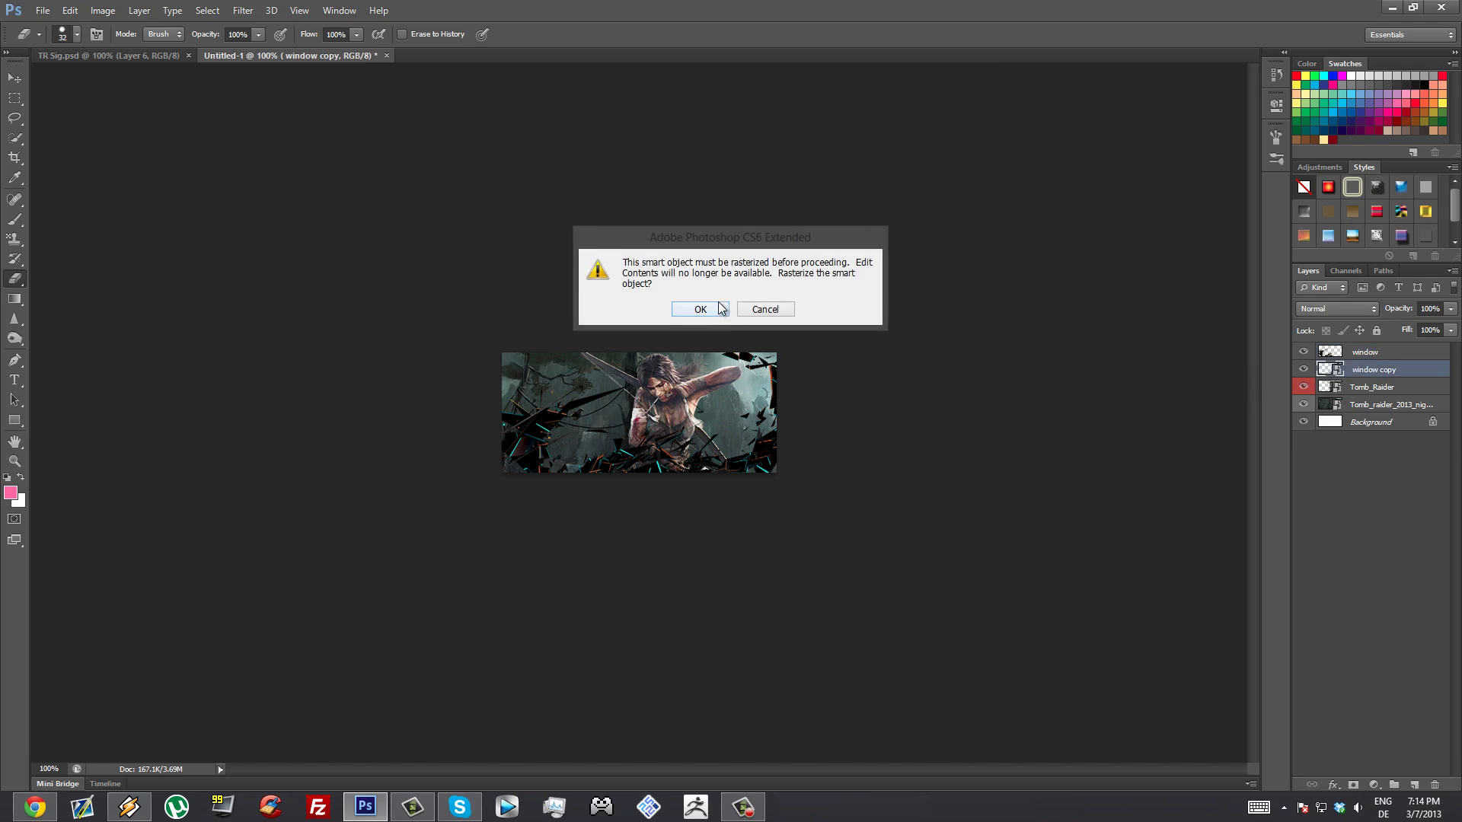
pyautogui.click(704, 309)
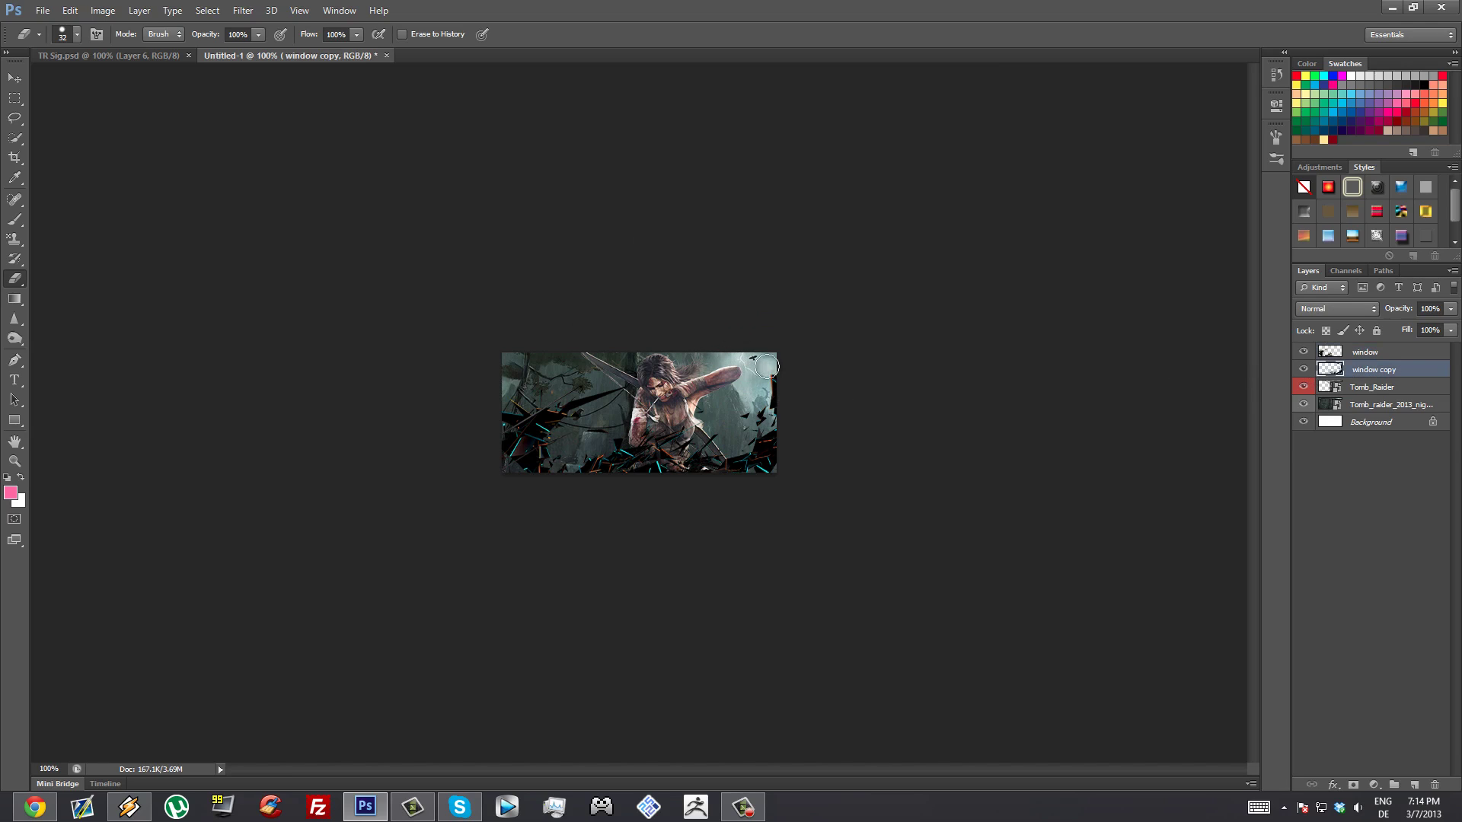
pyautogui.moveTo(766, 367); pyautogui.dragTo(783, 408)
# Erase the window layer's shards on the canvas's left side, and duplicate the layer beneath itself with the copy shifted left.
pyautogui.click(1377, 351)
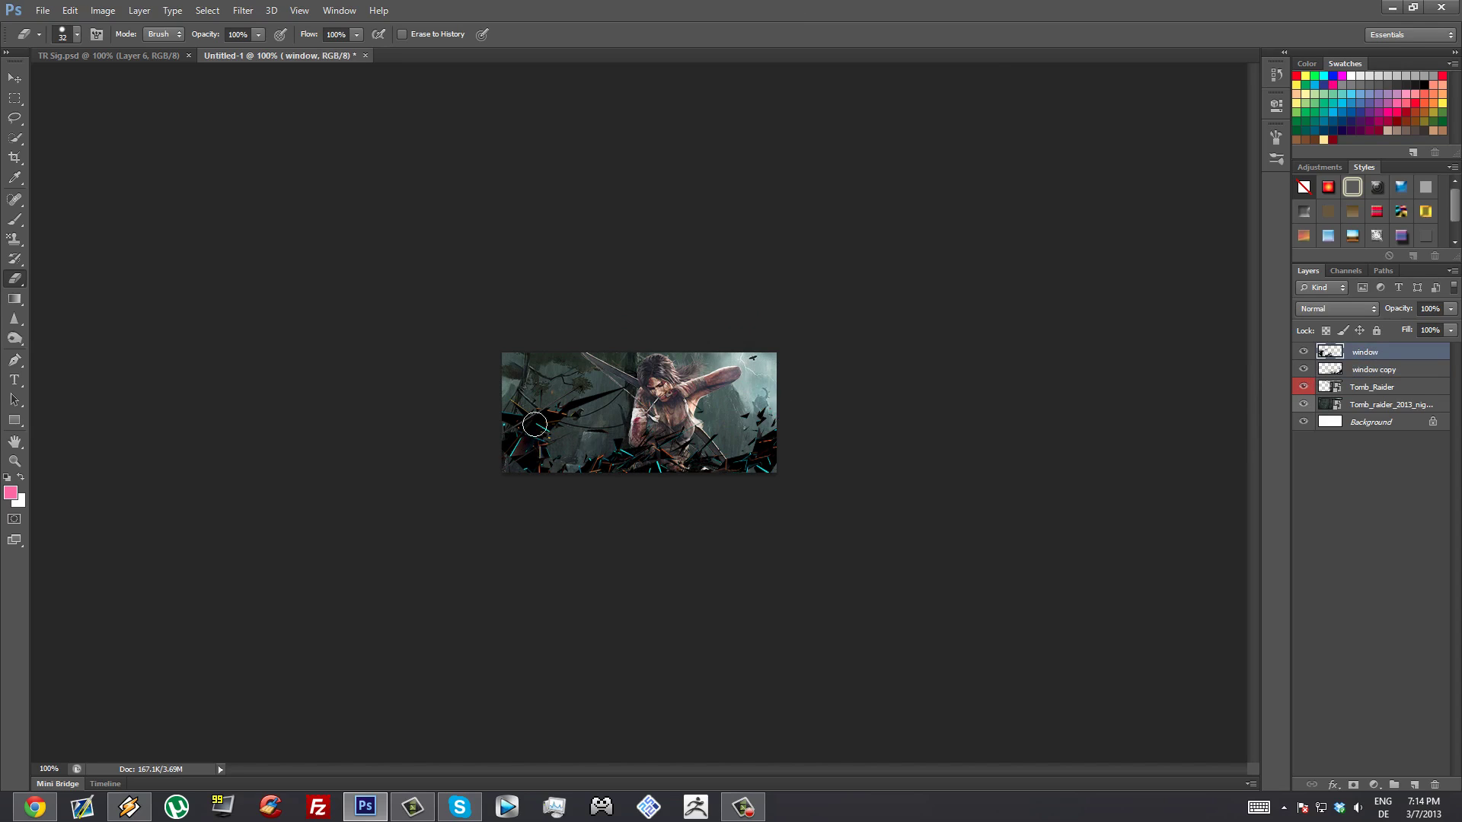
pyautogui.moveTo(534, 425)
pyautogui.mouseDown()
pyautogui.moveTo(561, 410)
pyautogui.moveTo(533, 437)
pyautogui.moveTo(550, 460)
pyautogui.moveTo(540, 411)
pyautogui.moveTo(499, 427)
pyautogui.mouseUp()
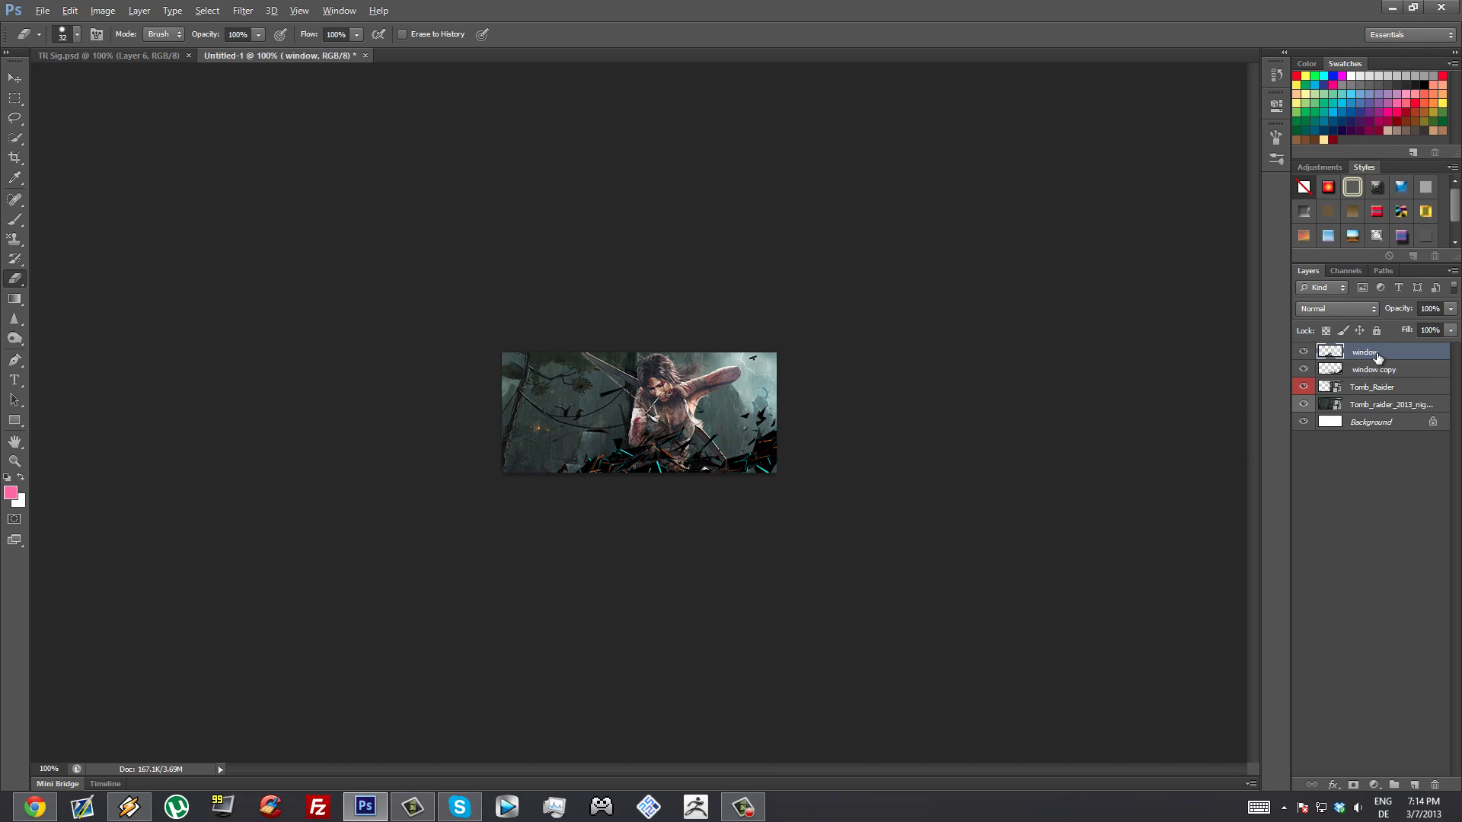
pyautogui.moveTo(1376, 357); pyautogui.dragTo(1376, 369)
pyautogui.moveTo(789, 486); pyautogui.dragTo(616, 469)
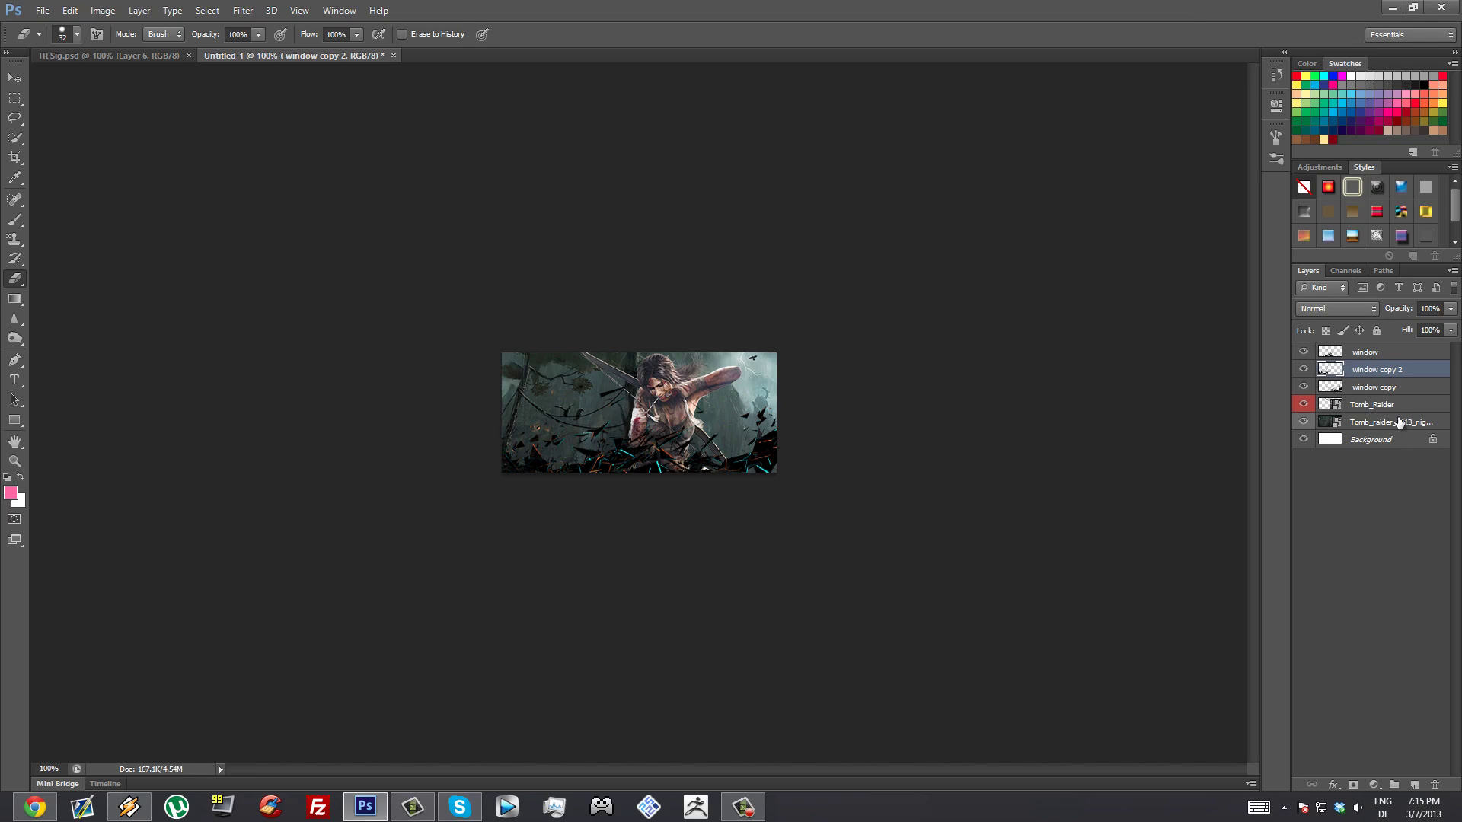
# Place the window image again directly above the night concept art layer, scaled to about 60.3% and positioned behind the render.
pyautogui.click(1385, 422)
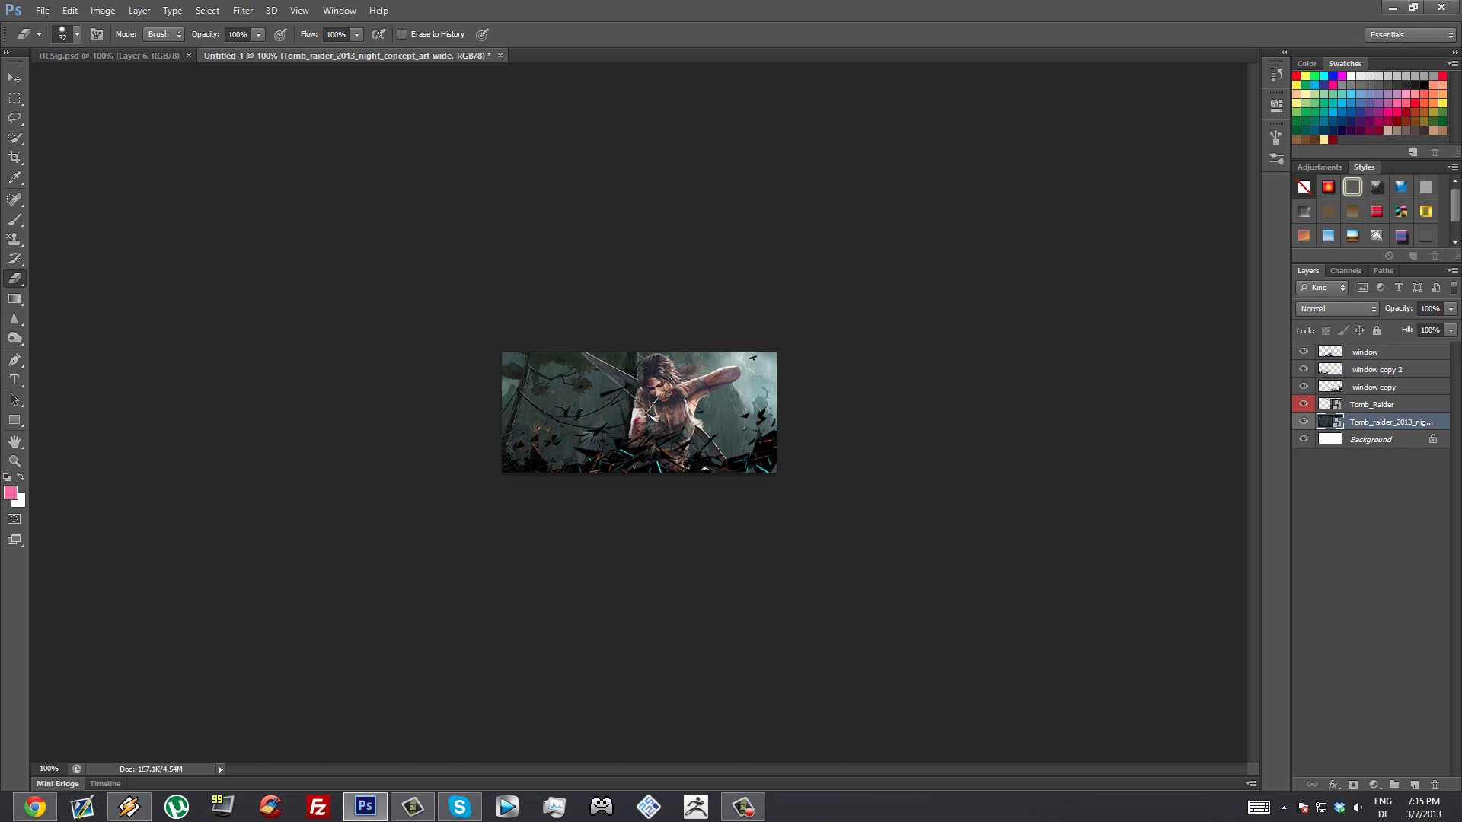
pyautogui.moveTo(1460, 457); pyautogui.dragTo(661, 421)
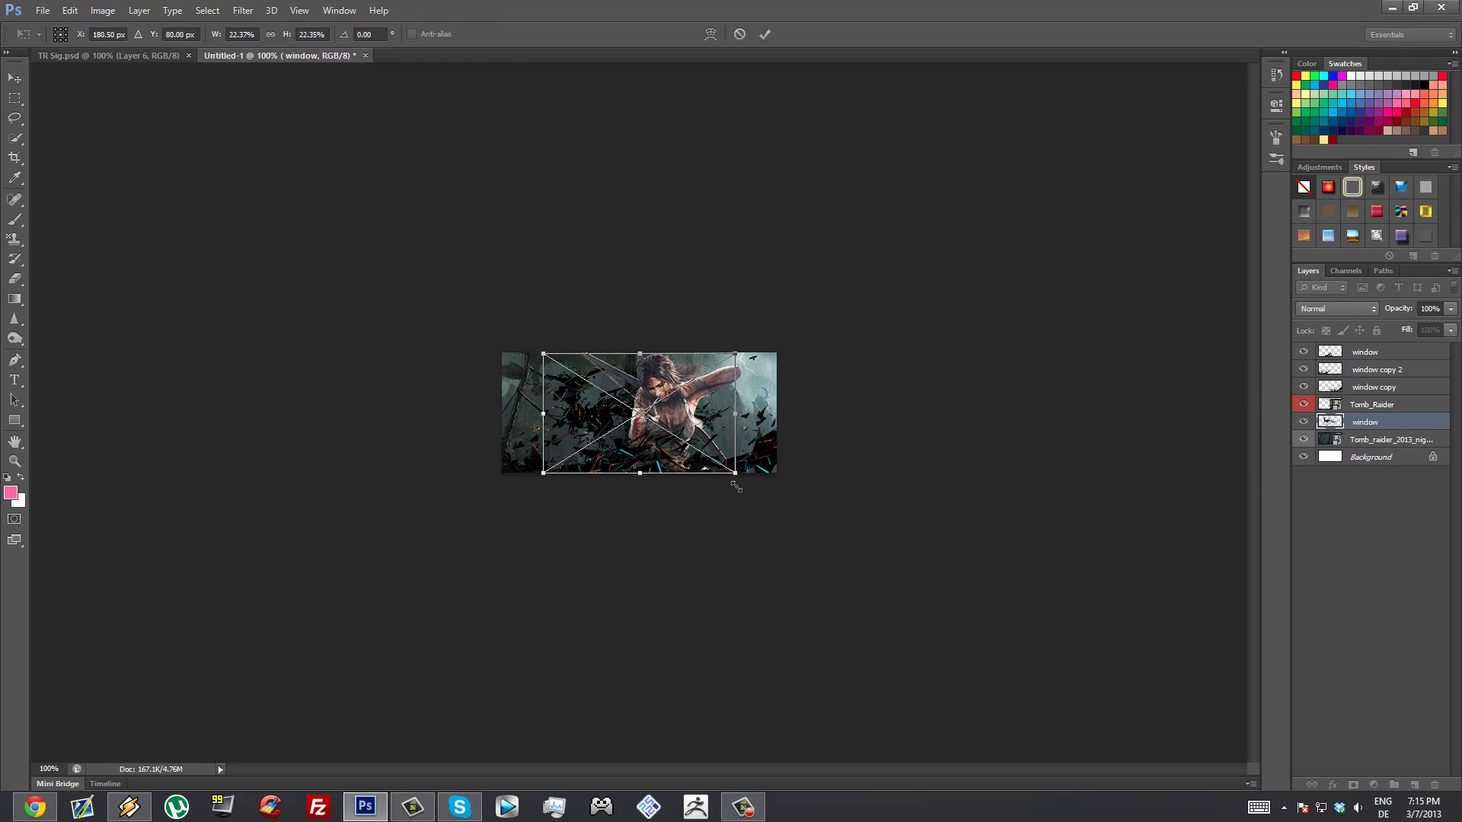
pyautogui.moveTo(735, 486); pyautogui.dragTo(1062, 677)
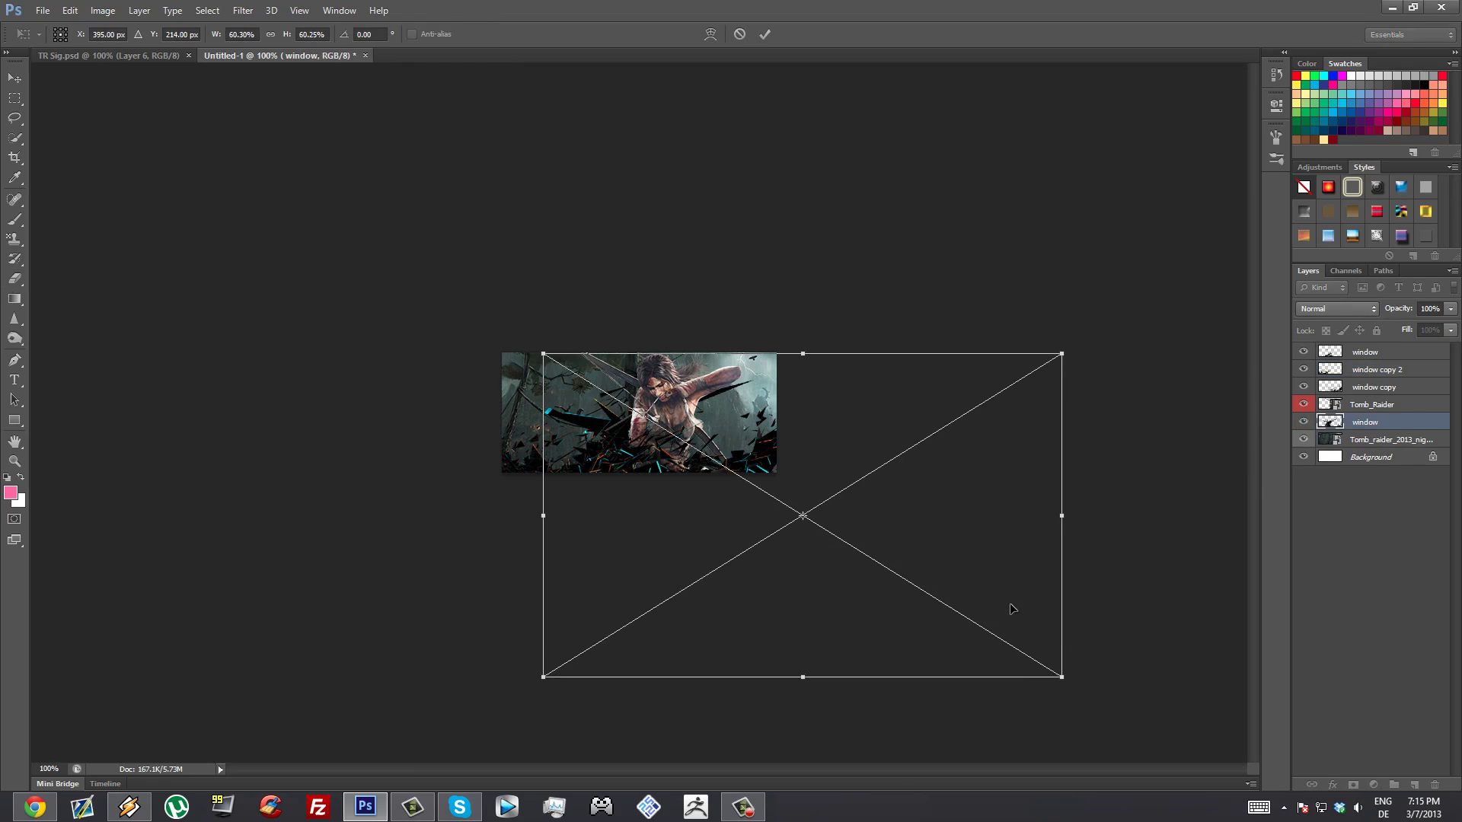
pyautogui.moveTo(1004, 569); pyautogui.dragTo(961, 492)
pyautogui.press('Return')
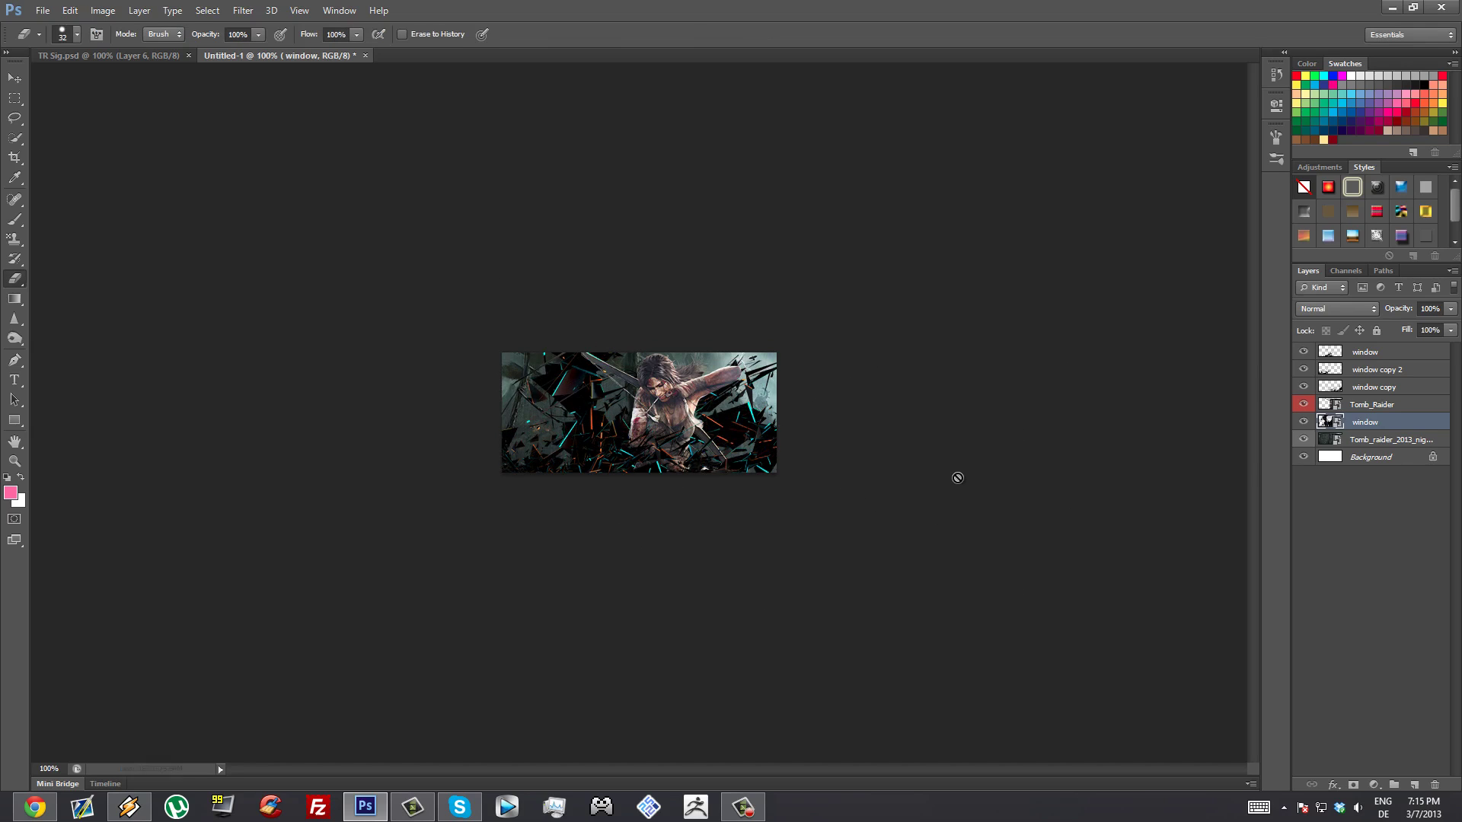
pyautogui.moveTo(805, 509); pyautogui.dragTo(813, 520)
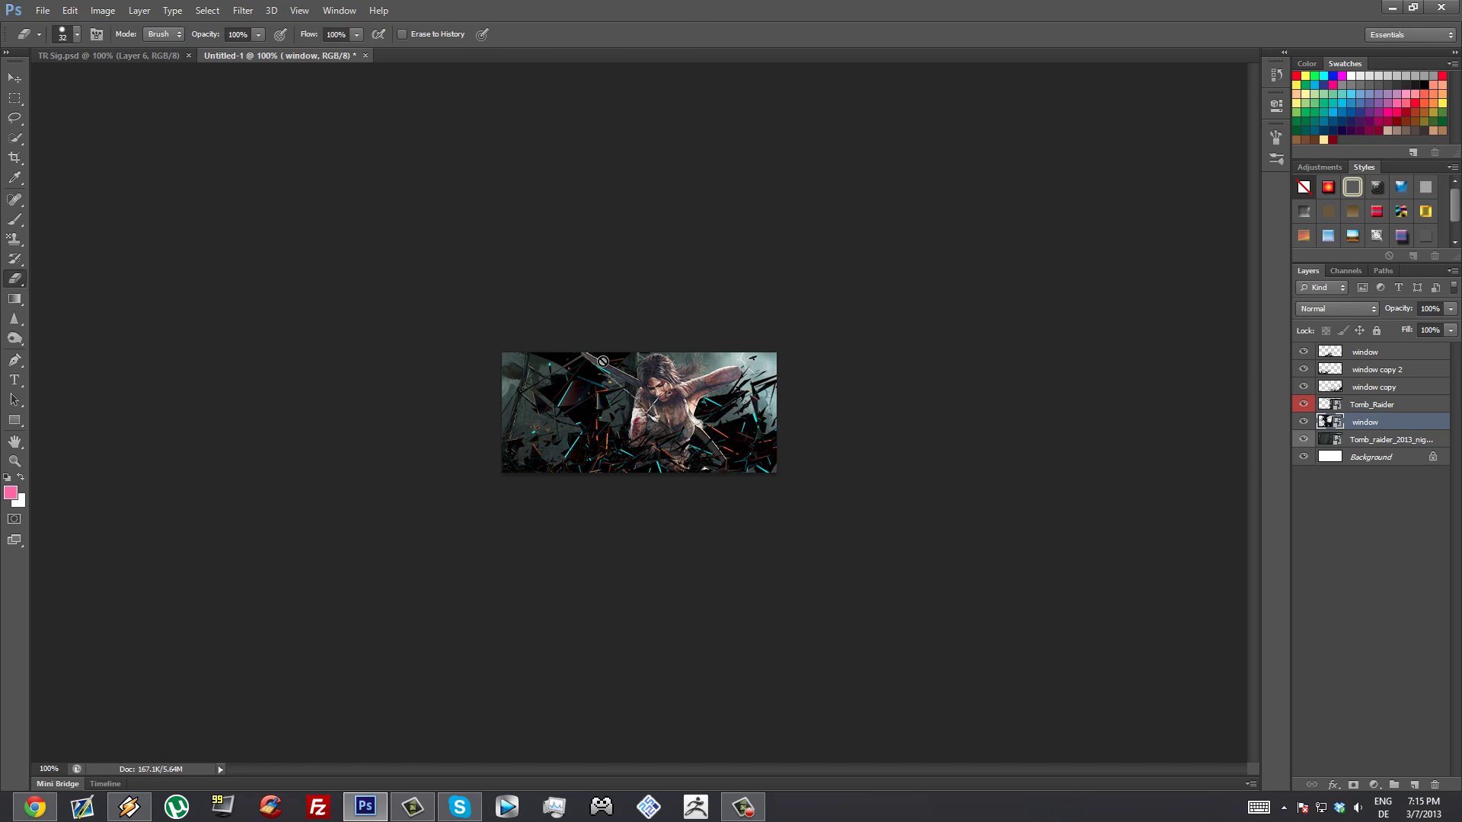
# Rasterize the window layer behind the render, erase its upper-left shards and nudge the remaining shards into position.
pyautogui.click(663, 388)
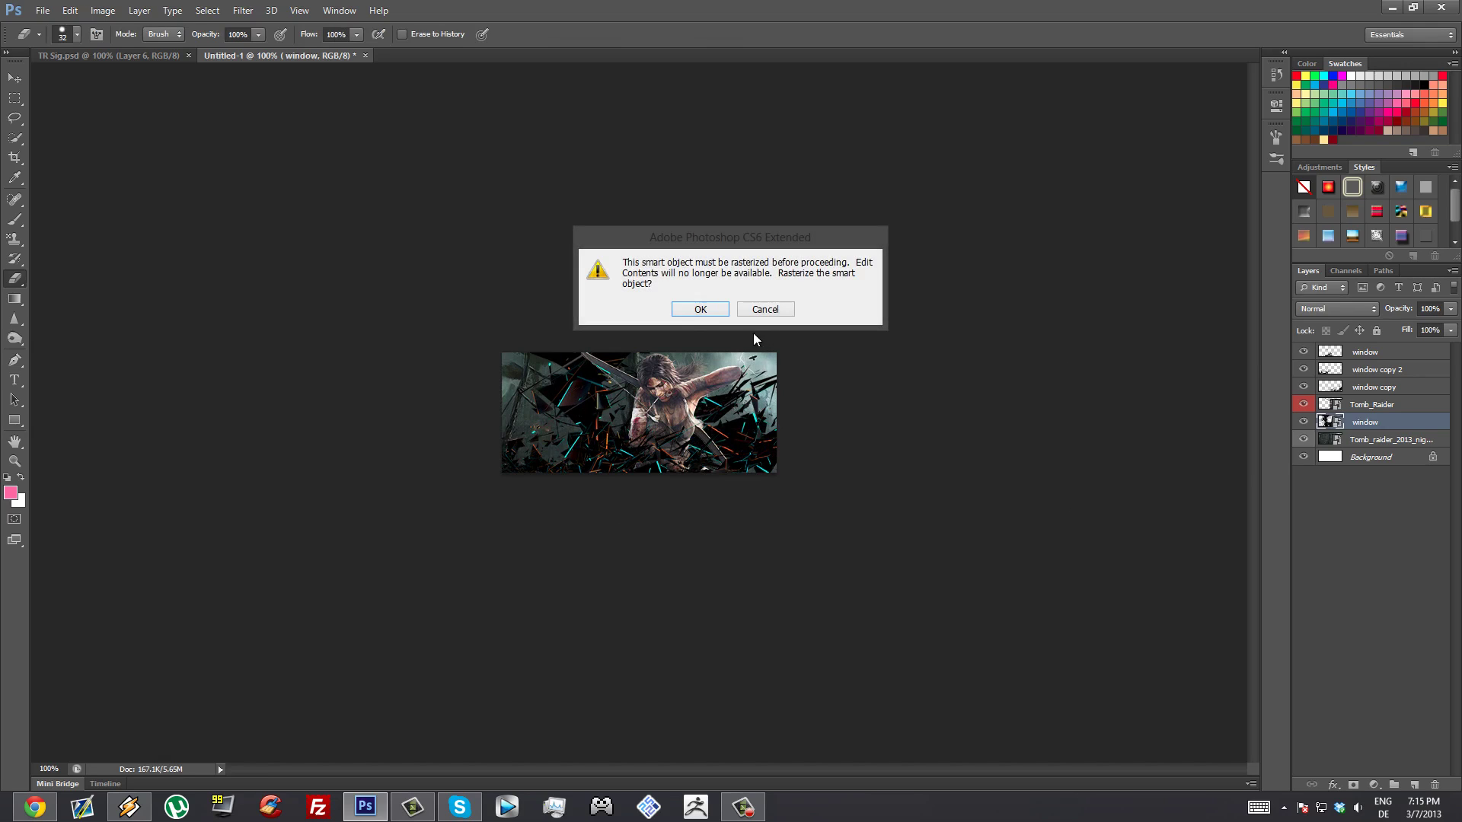
pyautogui.click(697, 308)
pyautogui.moveTo(585, 358)
pyautogui.mouseDown()
pyautogui.moveTo(562, 387)
pyautogui.moveTo(607, 370)
pyautogui.moveTo(583, 414)
pyautogui.moveTo(585, 397)
pyautogui.moveTo(534, 400)
pyautogui.moveTo(580, 411)
pyautogui.mouseUp()
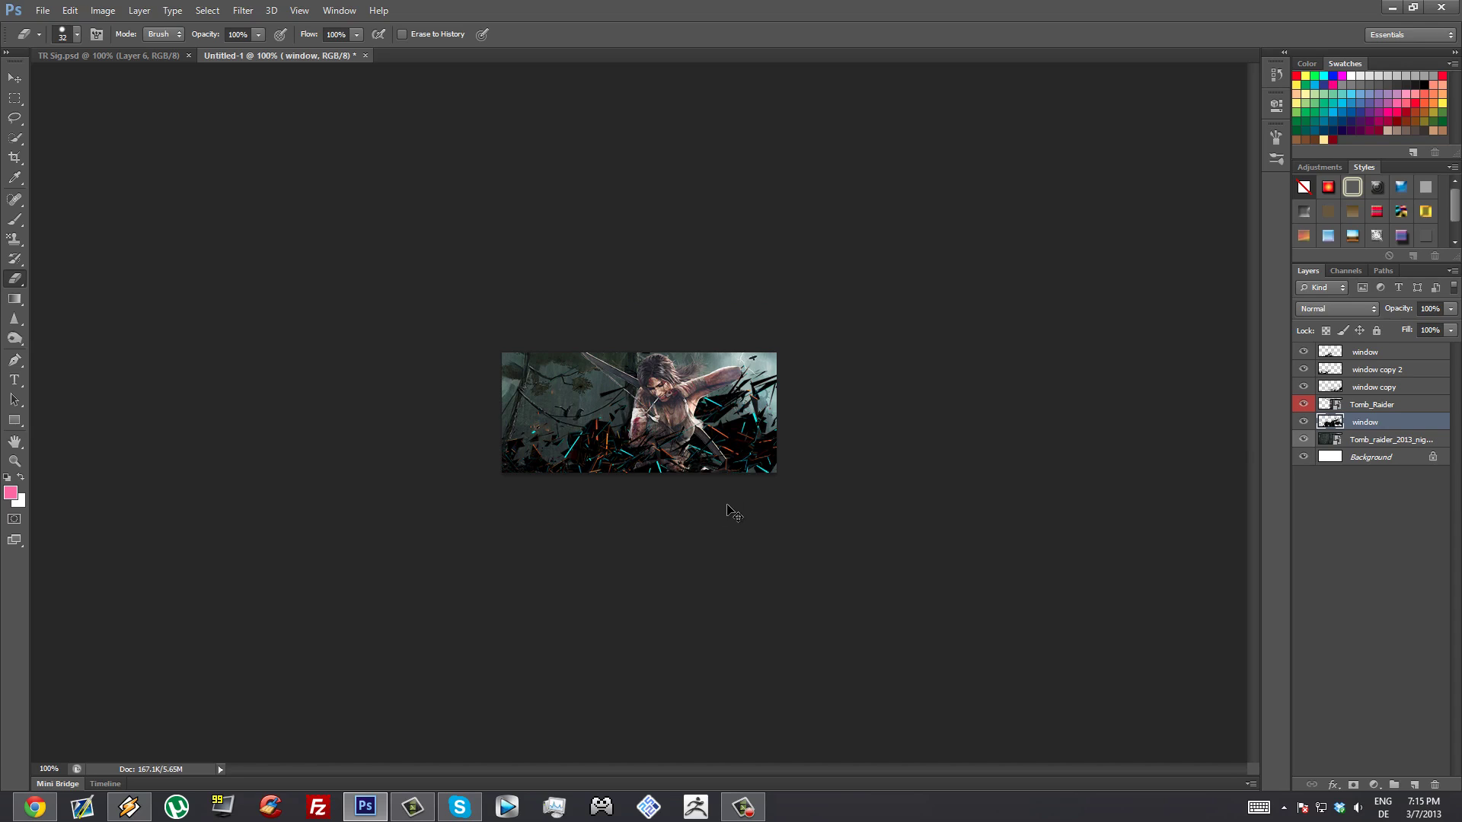
pyautogui.moveTo(731, 505)
pyautogui.mouseDown()
pyautogui.moveTo(695, 496)
pyautogui.moveTo(723, 500)
pyautogui.mouseUp()
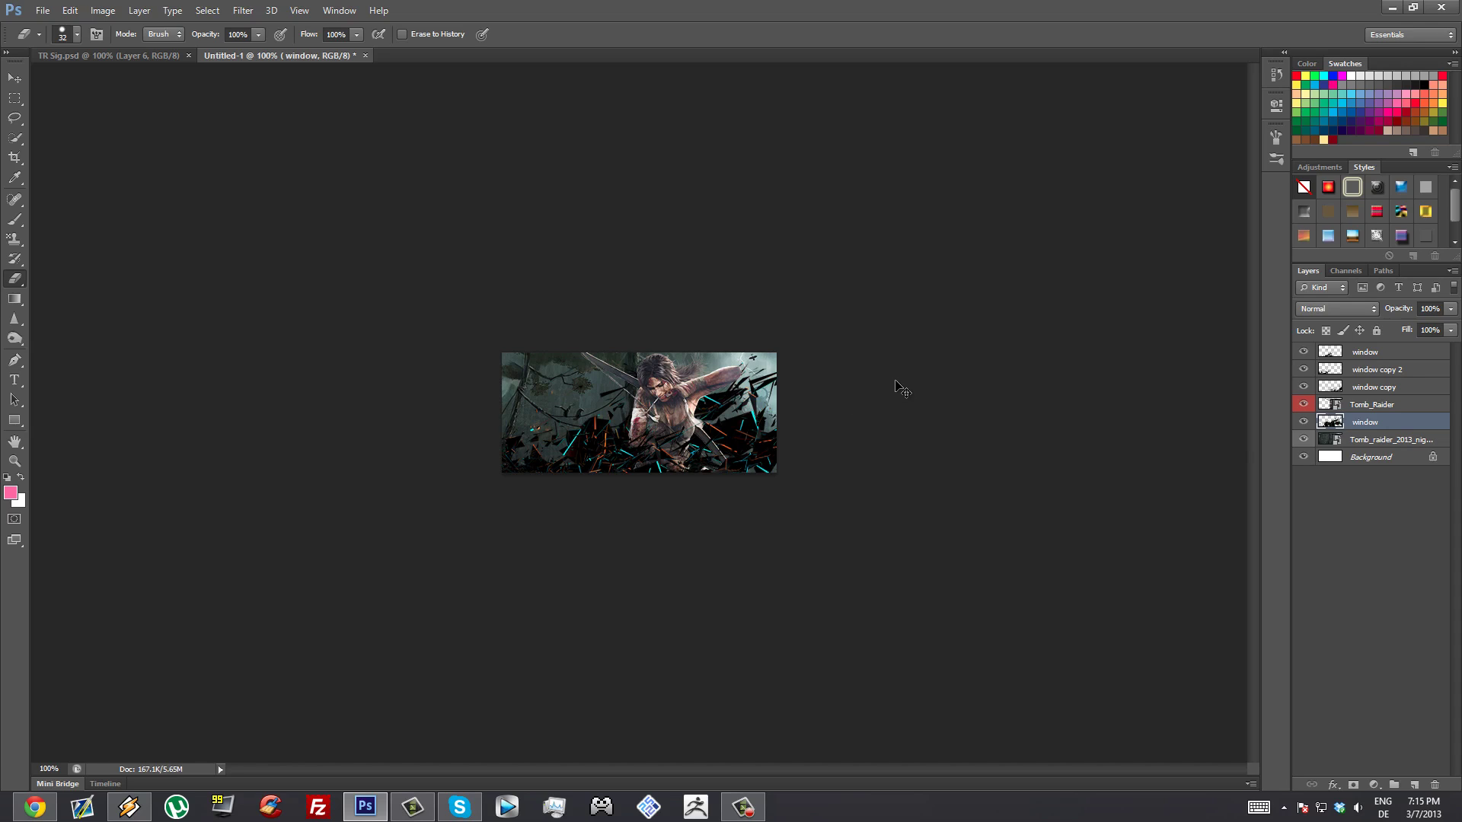
# Set the saturation of the window layer behind the render to -100 with Hue/Saturation.
pyautogui.hotkey('ctrl', 'u')
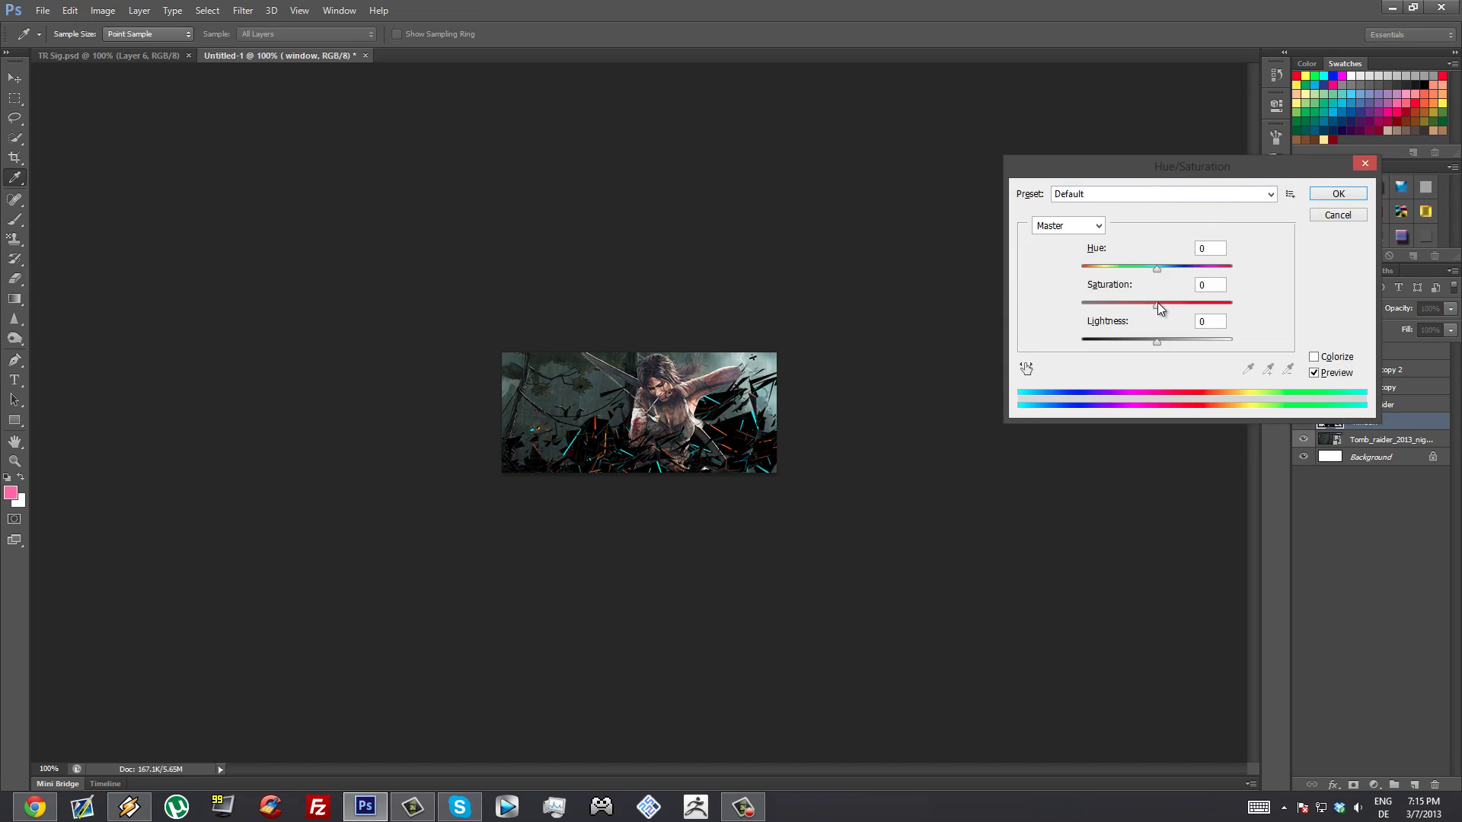
pyautogui.moveTo(1157, 303); pyautogui.dragTo(1061, 302)
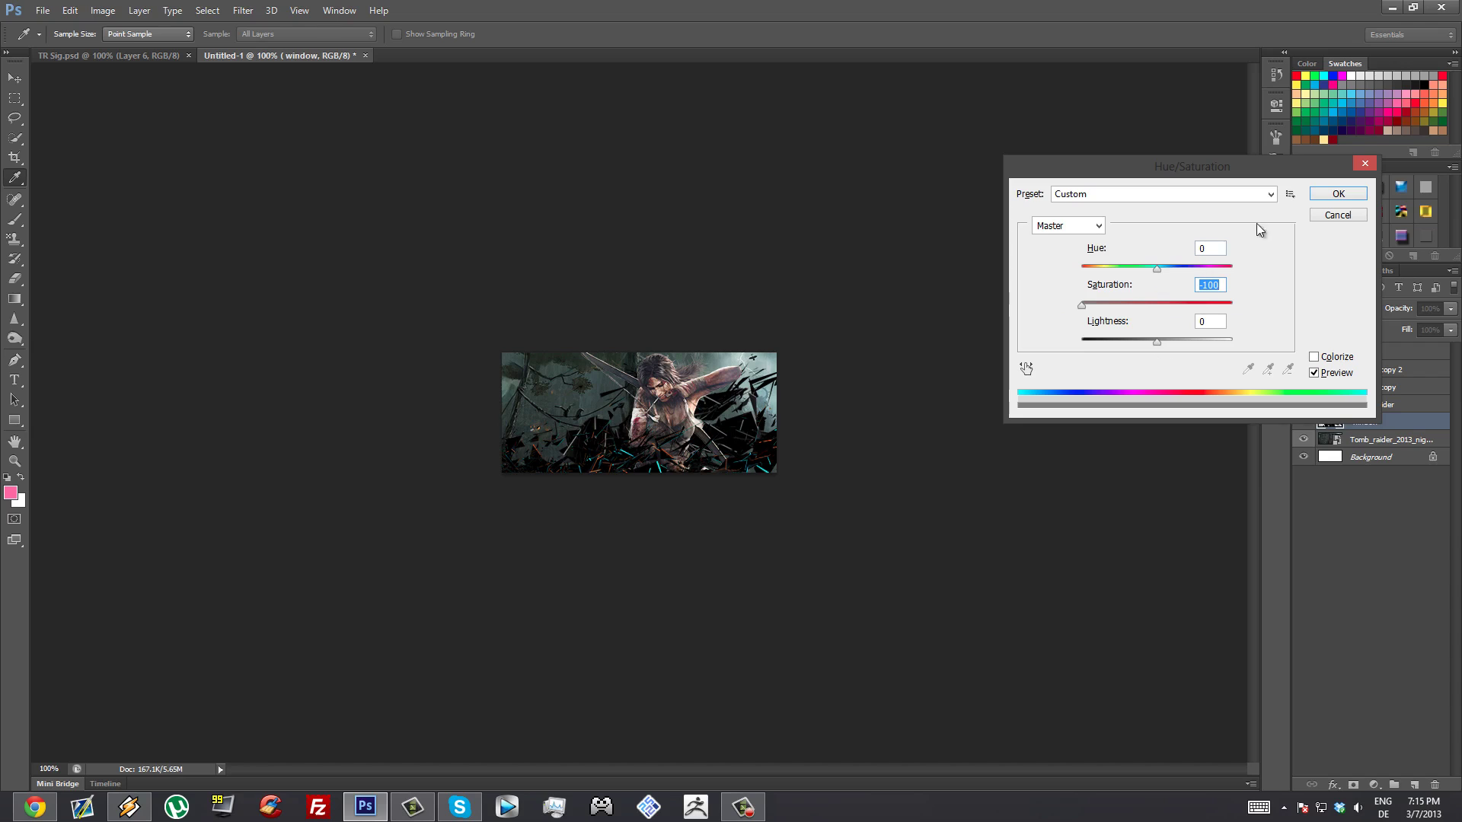
pyautogui.click(1338, 194)
pyautogui.press('e')
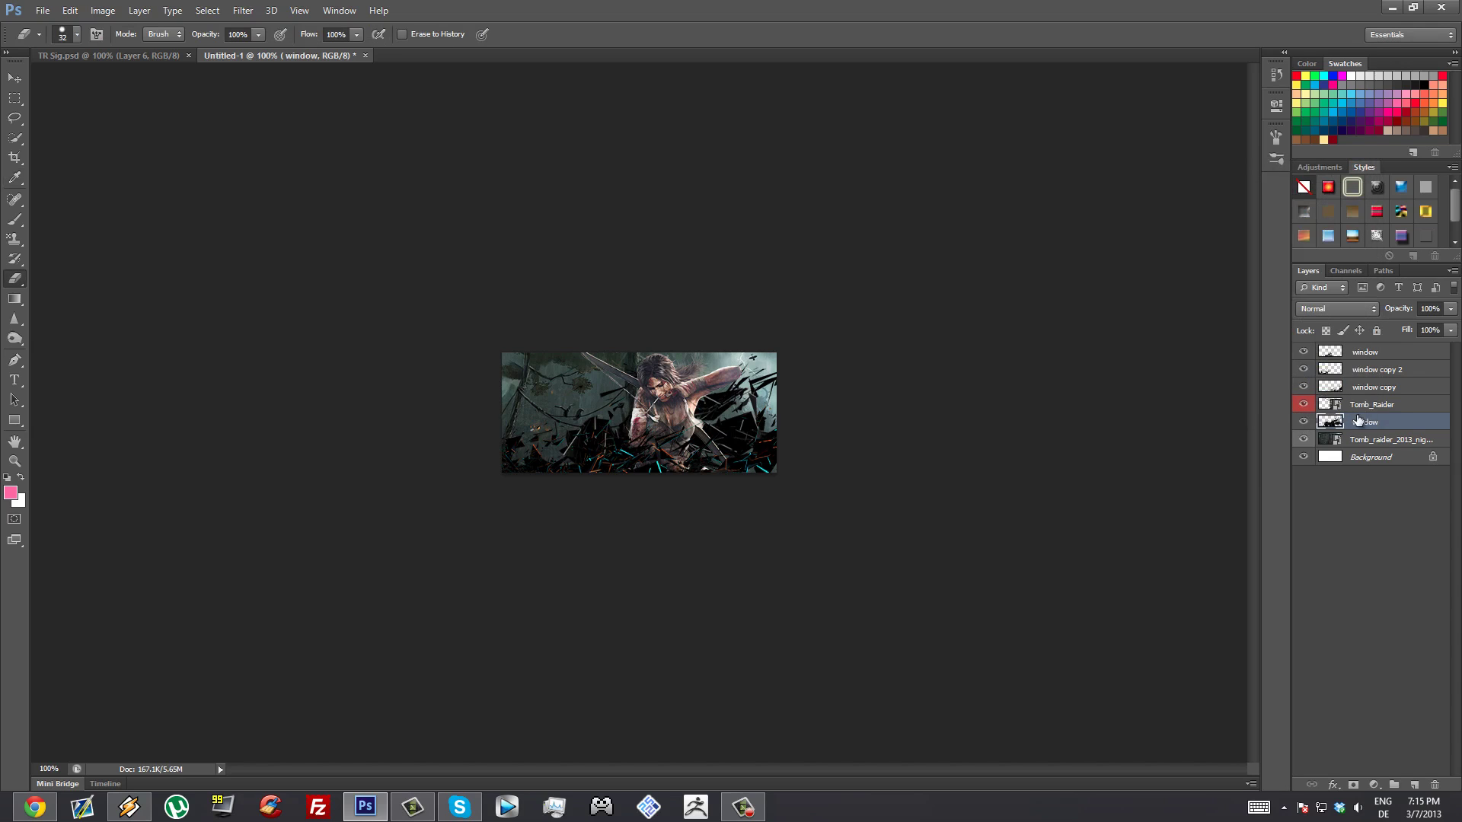
# Set the saturation of the window copy 2 layer to -100 with Hue/Saturation.
pyautogui.click(1377, 369)
pyautogui.hotkey('ctrl', 'u')
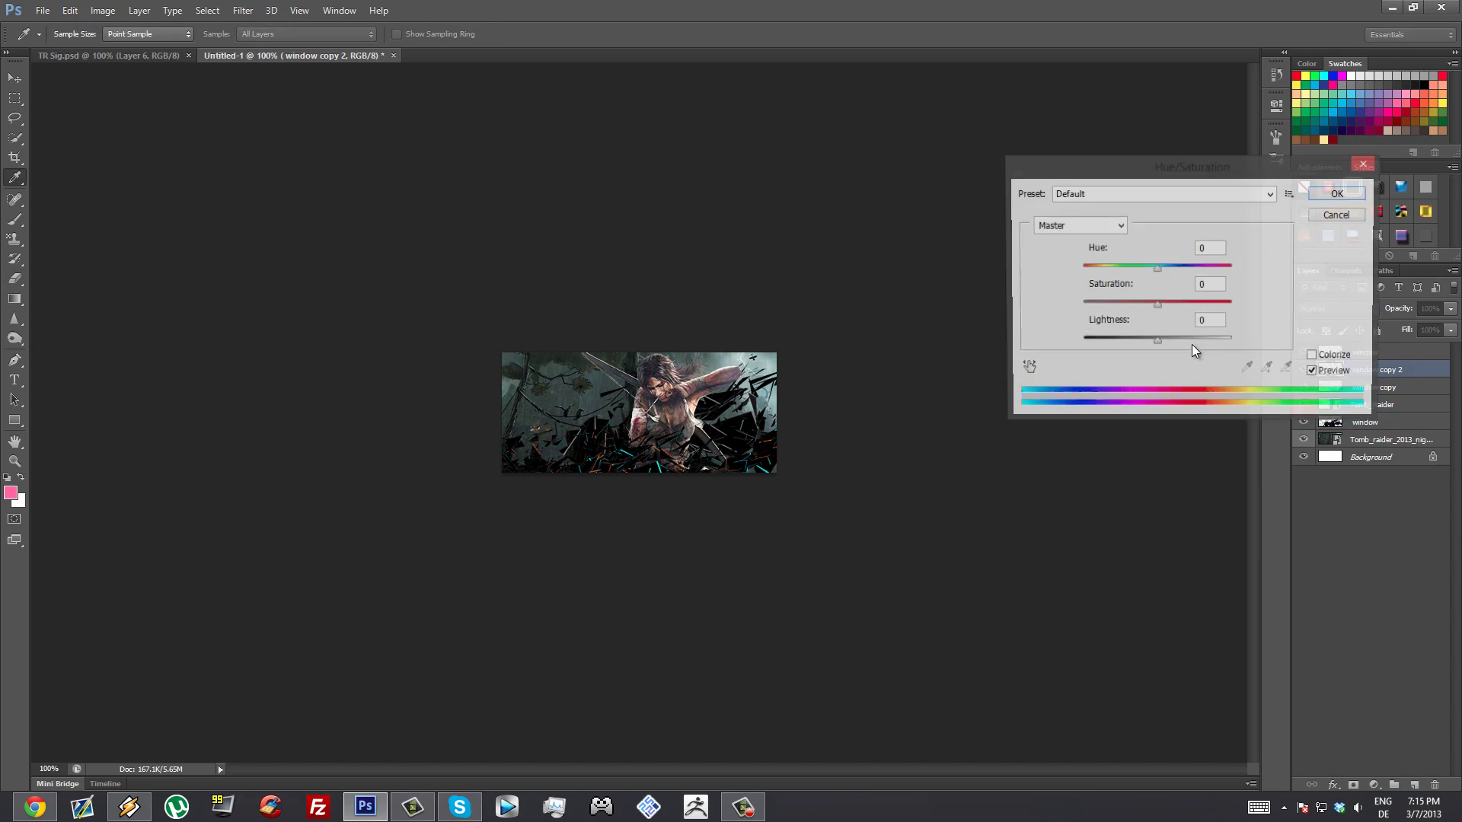
pyautogui.moveTo(1163, 303); pyautogui.dragTo(1011, 299)
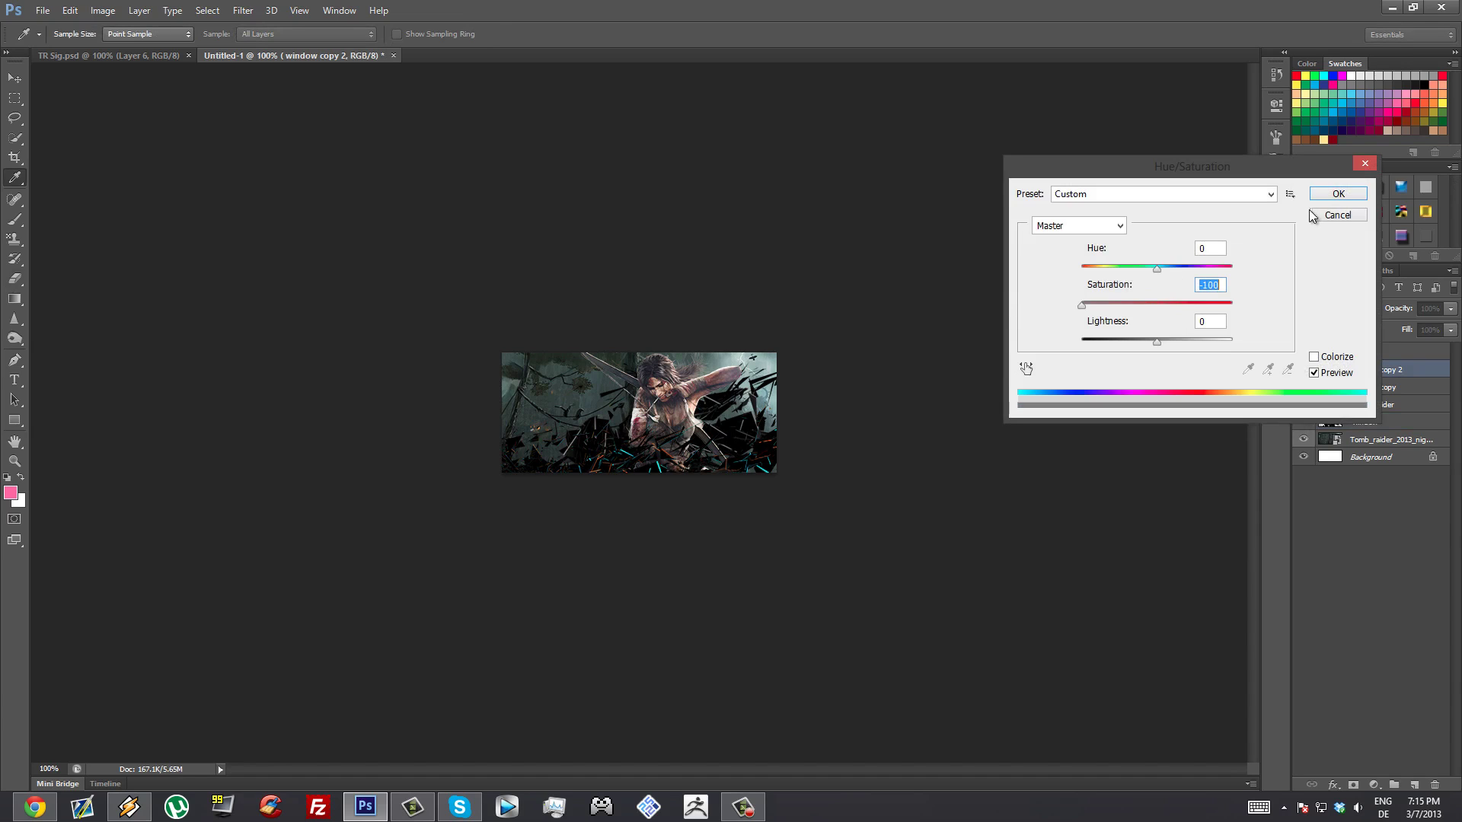
pyautogui.click(1338, 195)
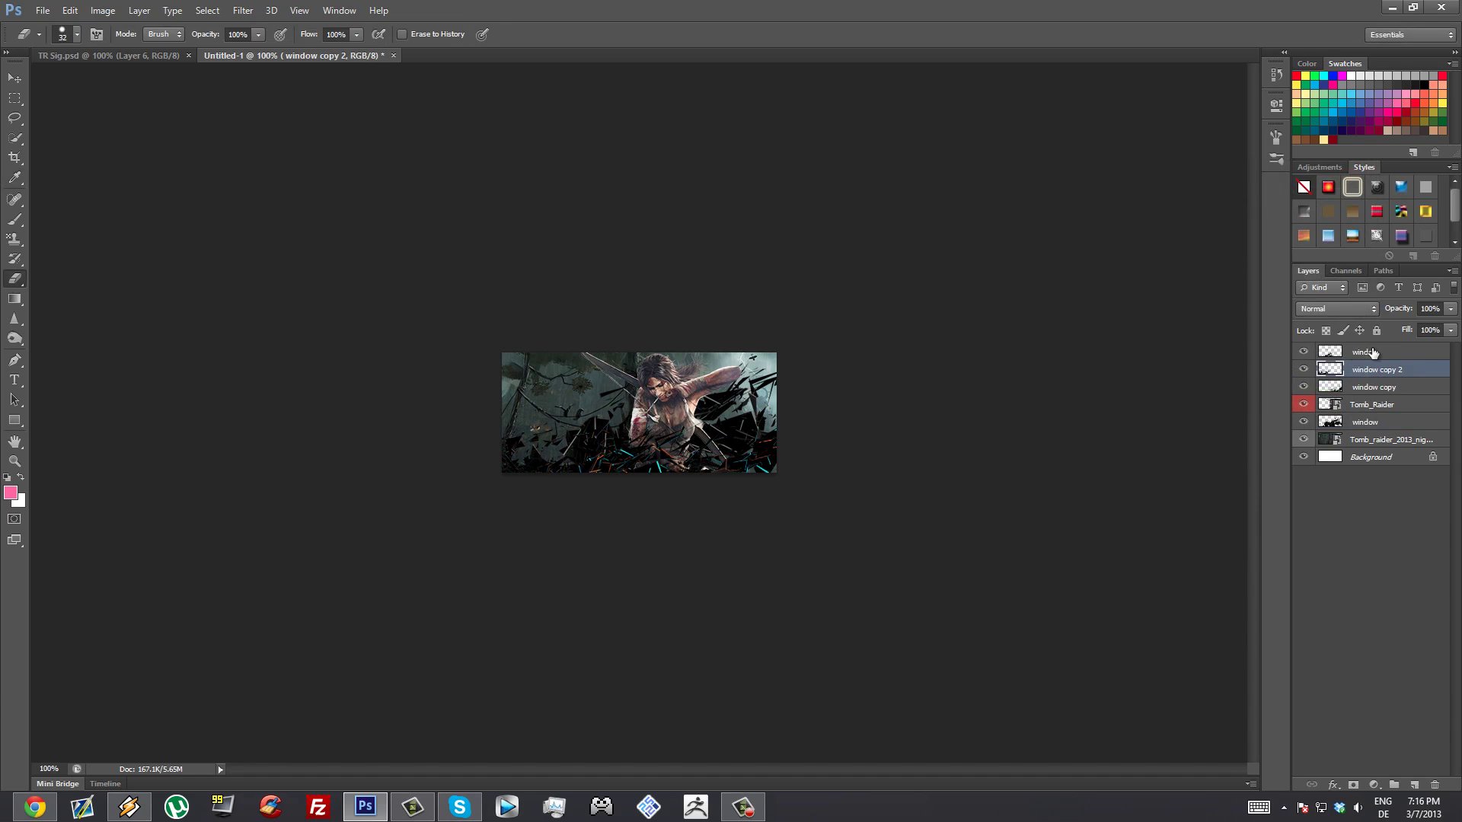
# Desaturate the topmost window layer with Hue/Saturation.
pyautogui.click(1378, 350)
pyautogui.hotkey('ctrl', 'u')
pyautogui.moveTo(1156, 305); pyautogui.dragTo(1095, 302)
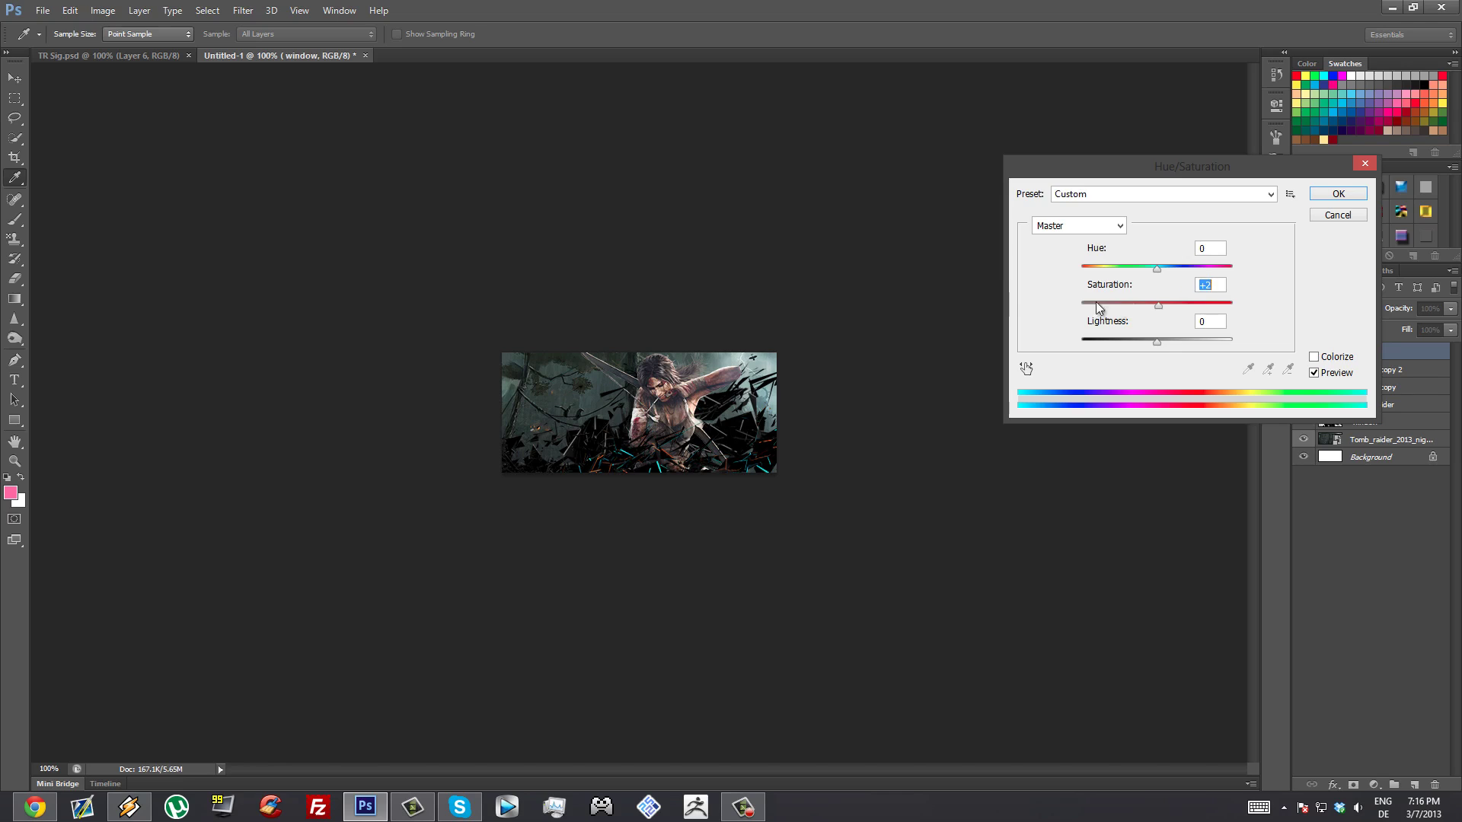
pyautogui.click(1338, 194)
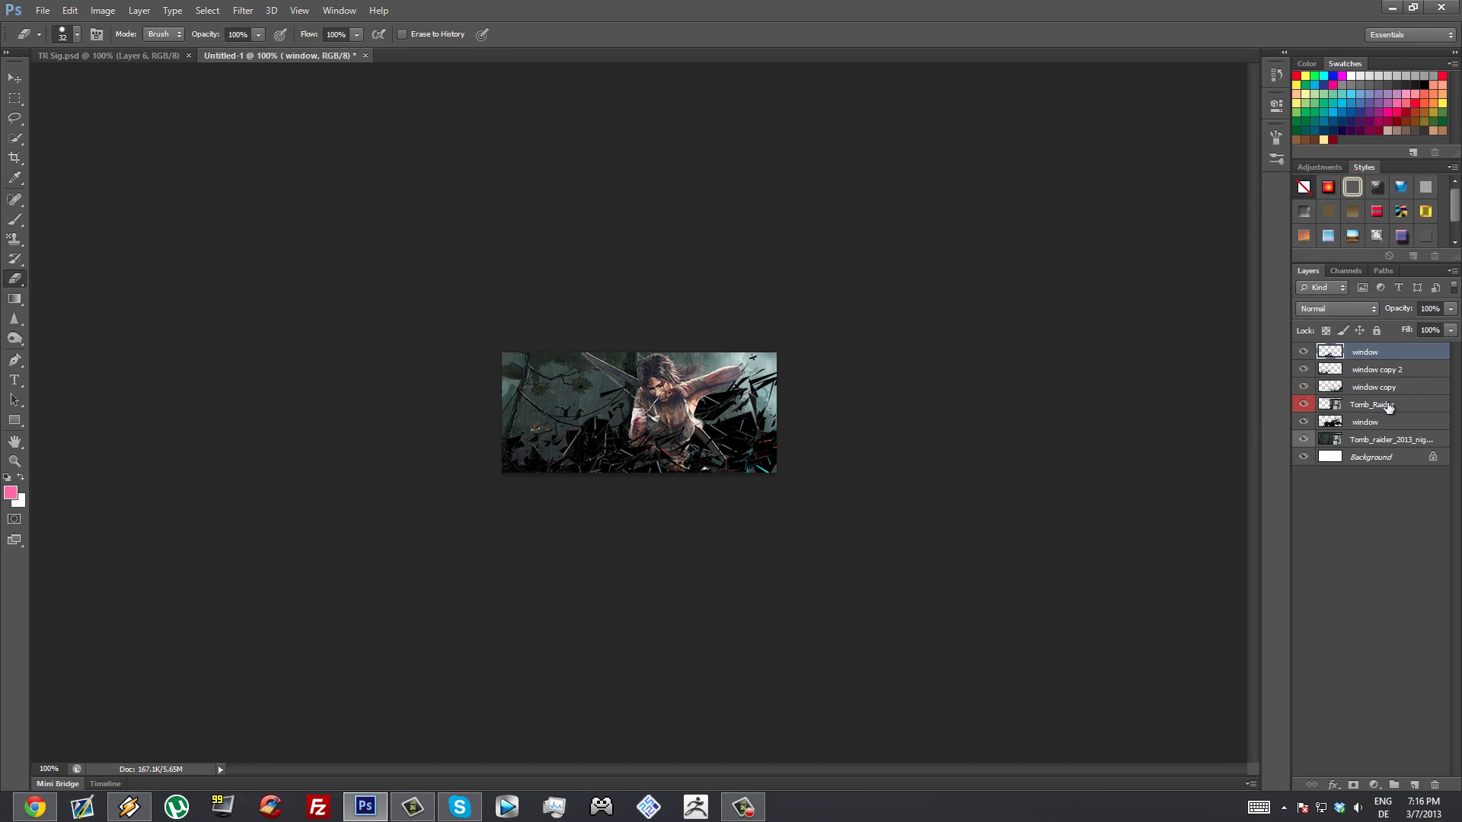
# Fully desaturate the window copy layer with Hue/Saturation.
pyautogui.click(1380, 422)
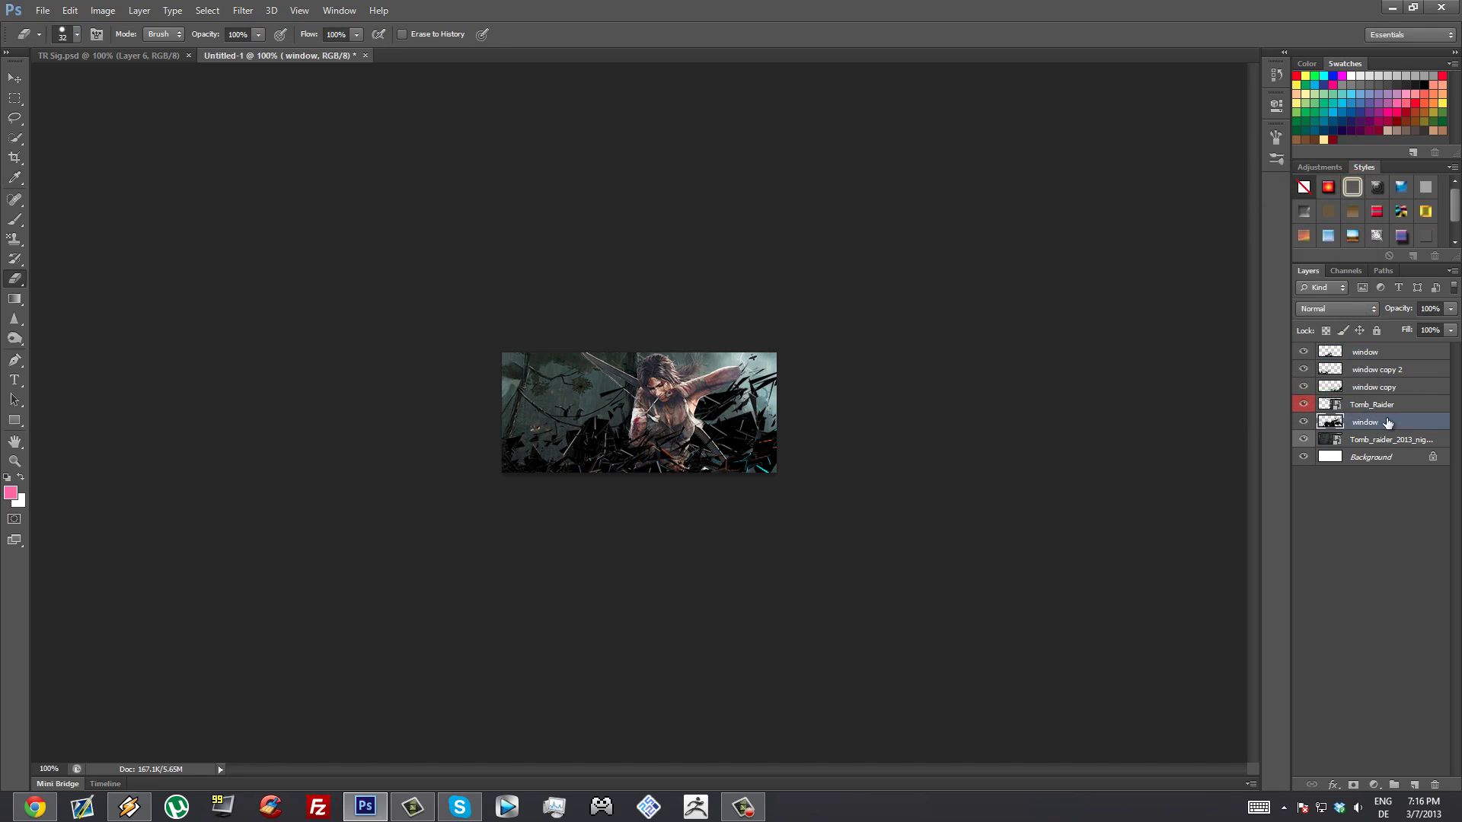
pyautogui.click(1303, 387)
pyautogui.click(1304, 387)
pyautogui.click(1378, 386)
pyautogui.hotkey('ctrl', 'u')
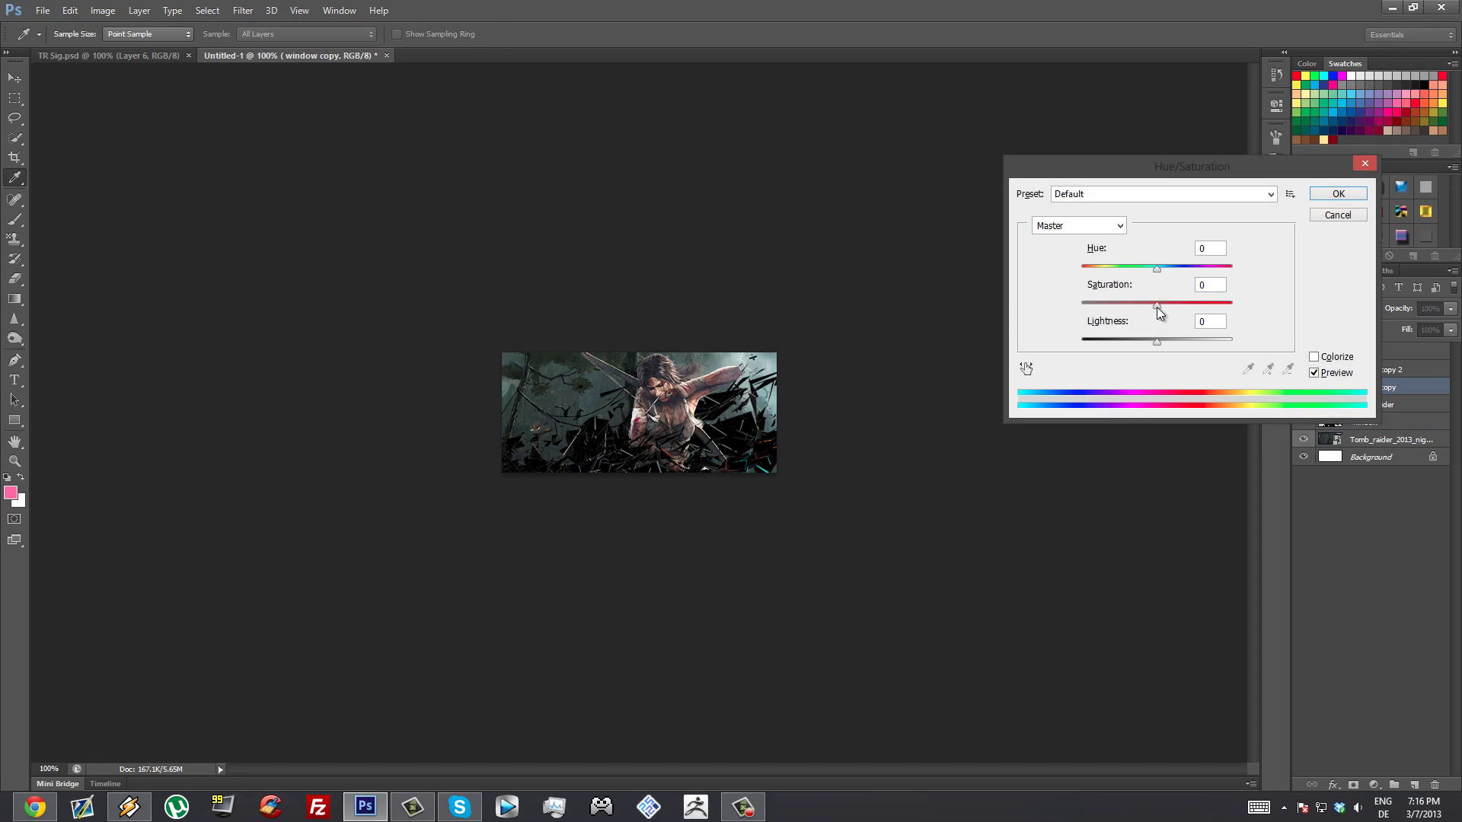
pyautogui.moveTo(1157, 306); pyautogui.dragTo(1064, 305)
pyautogui.click(1337, 195)
pyautogui.press('e')
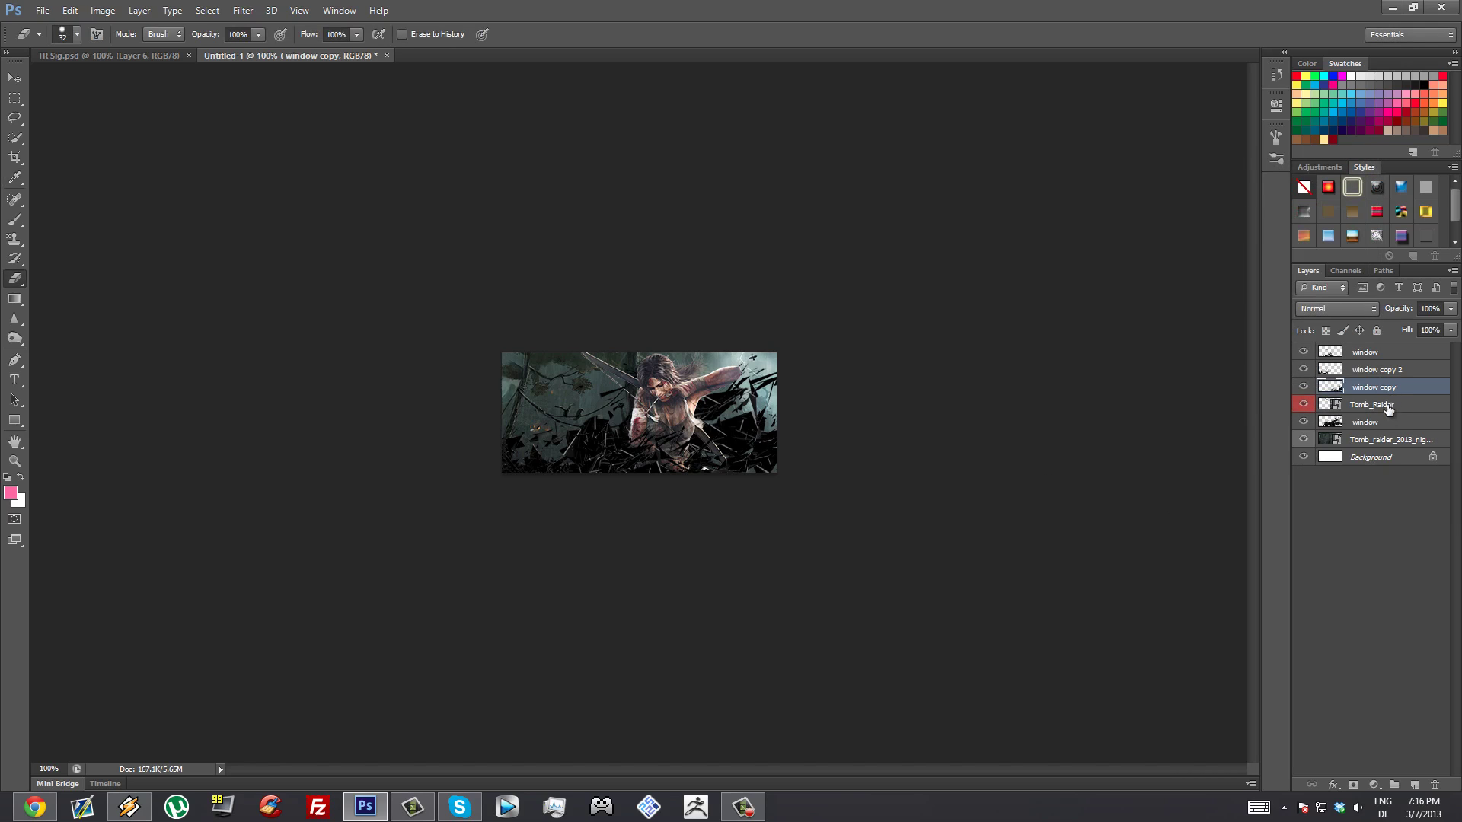
# Apply a slight Gaussian Blur to the window layer behind the Tomb_Raider render.
pyautogui.click(1397, 423)
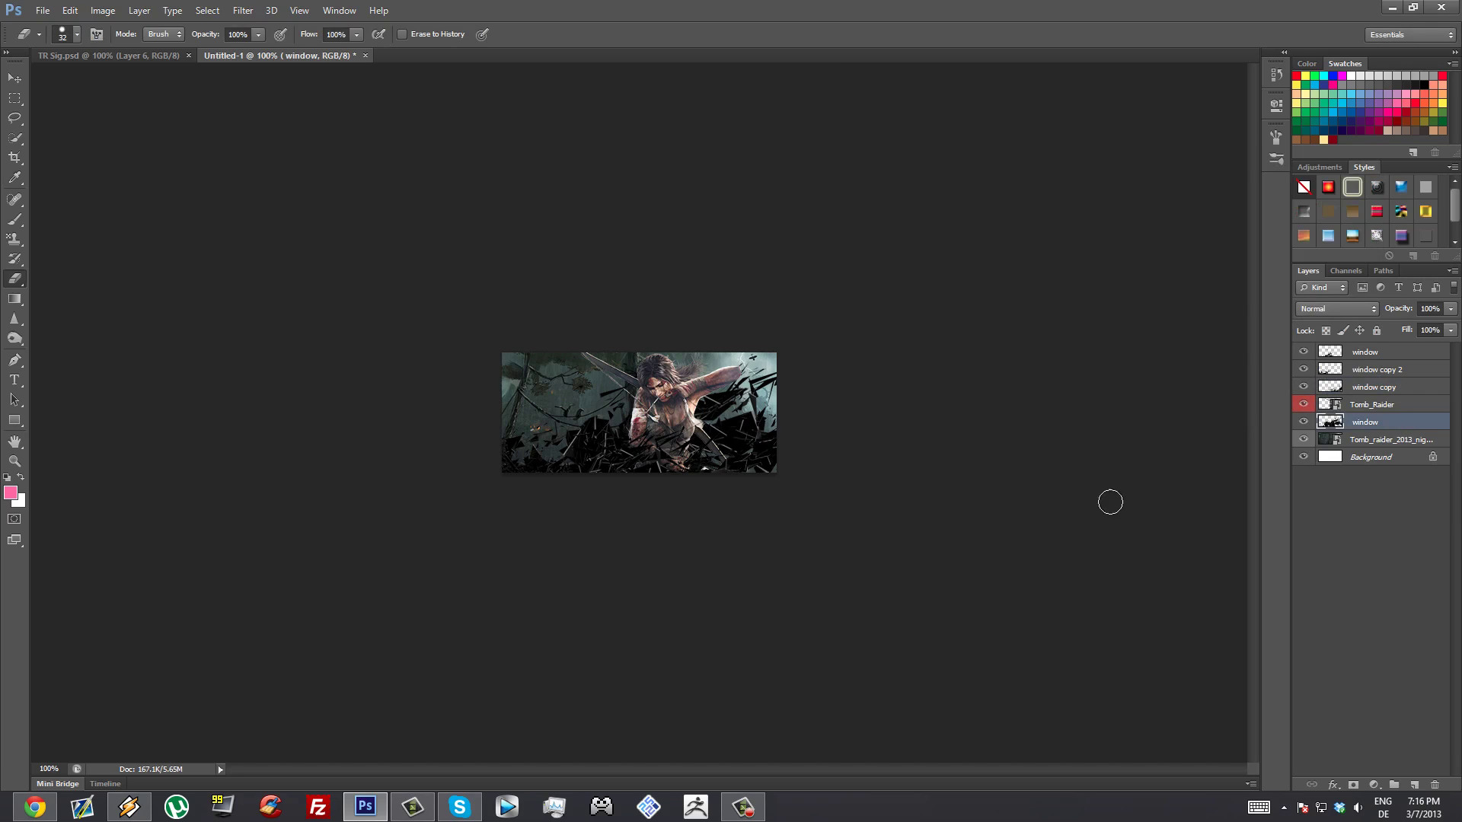
pyautogui.click(1300, 424)
pyautogui.click(1301, 424)
pyautogui.click(258, 11)
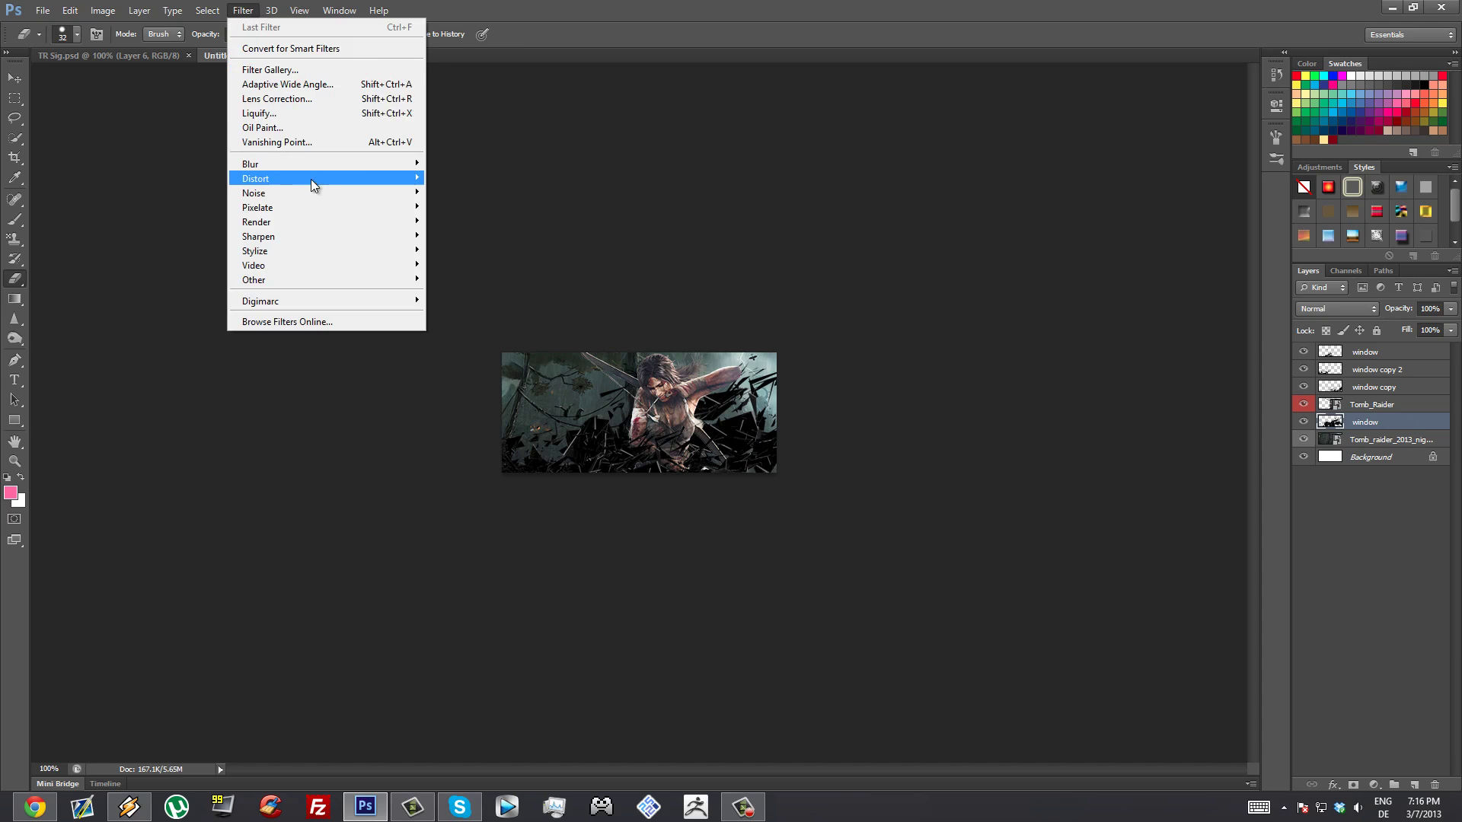
pyautogui.moveTo(332, 166)
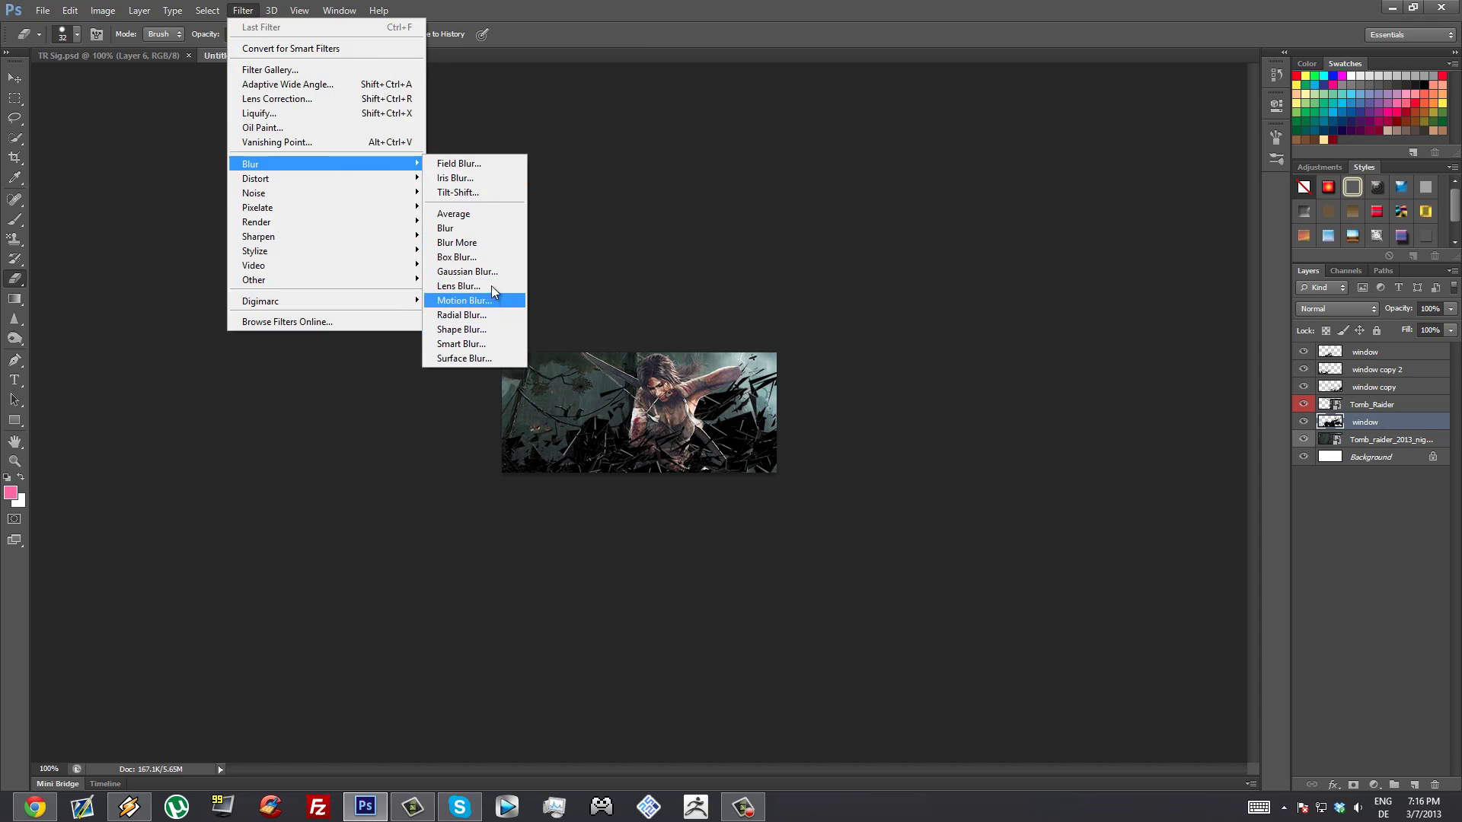
pyautogui.click(467, 271)
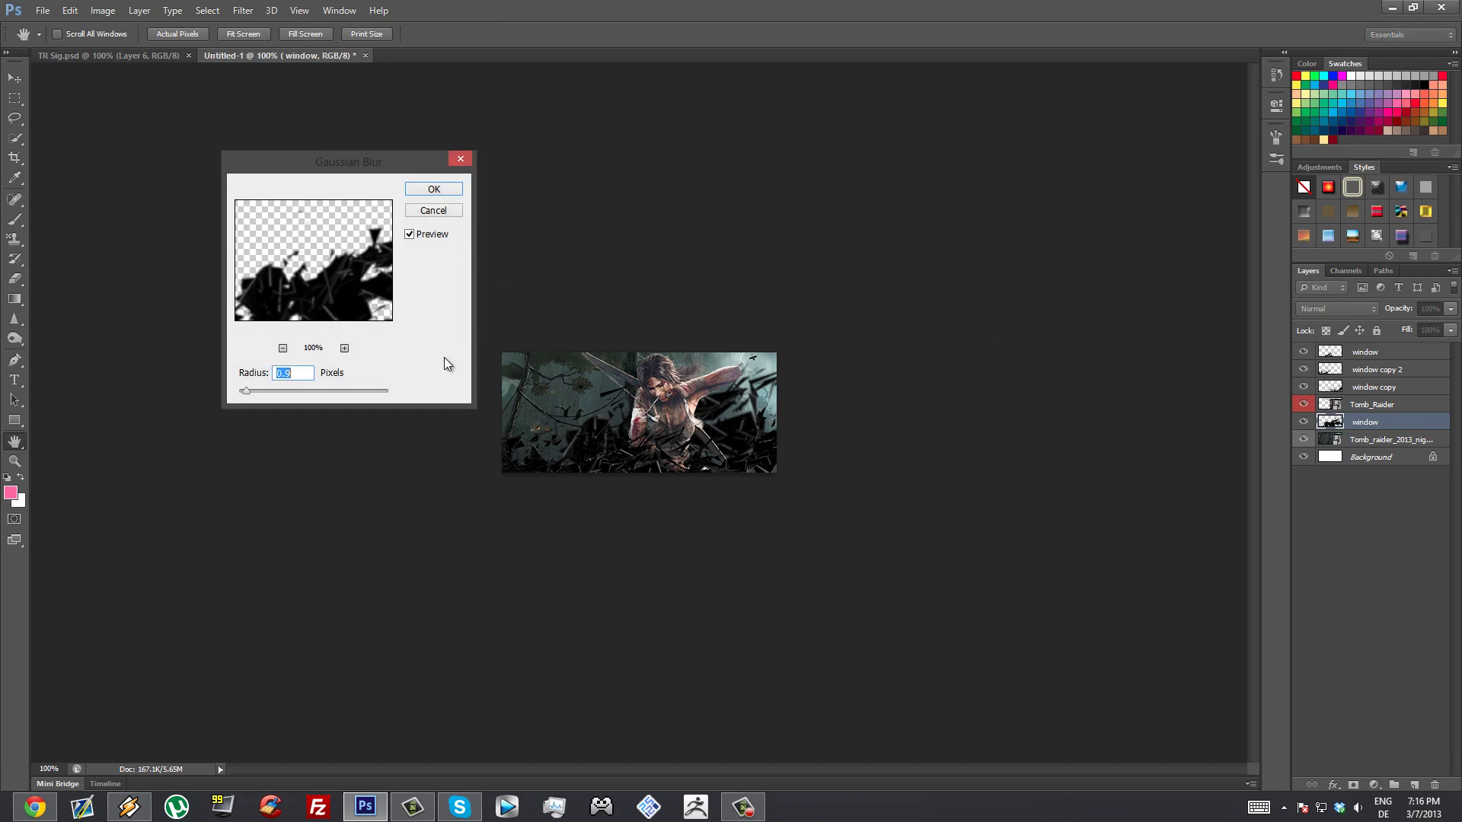
pyautogui.moveTo(293, 390); pyautogui.dragTo(252, 394)
pyautogui.click(446, 191)
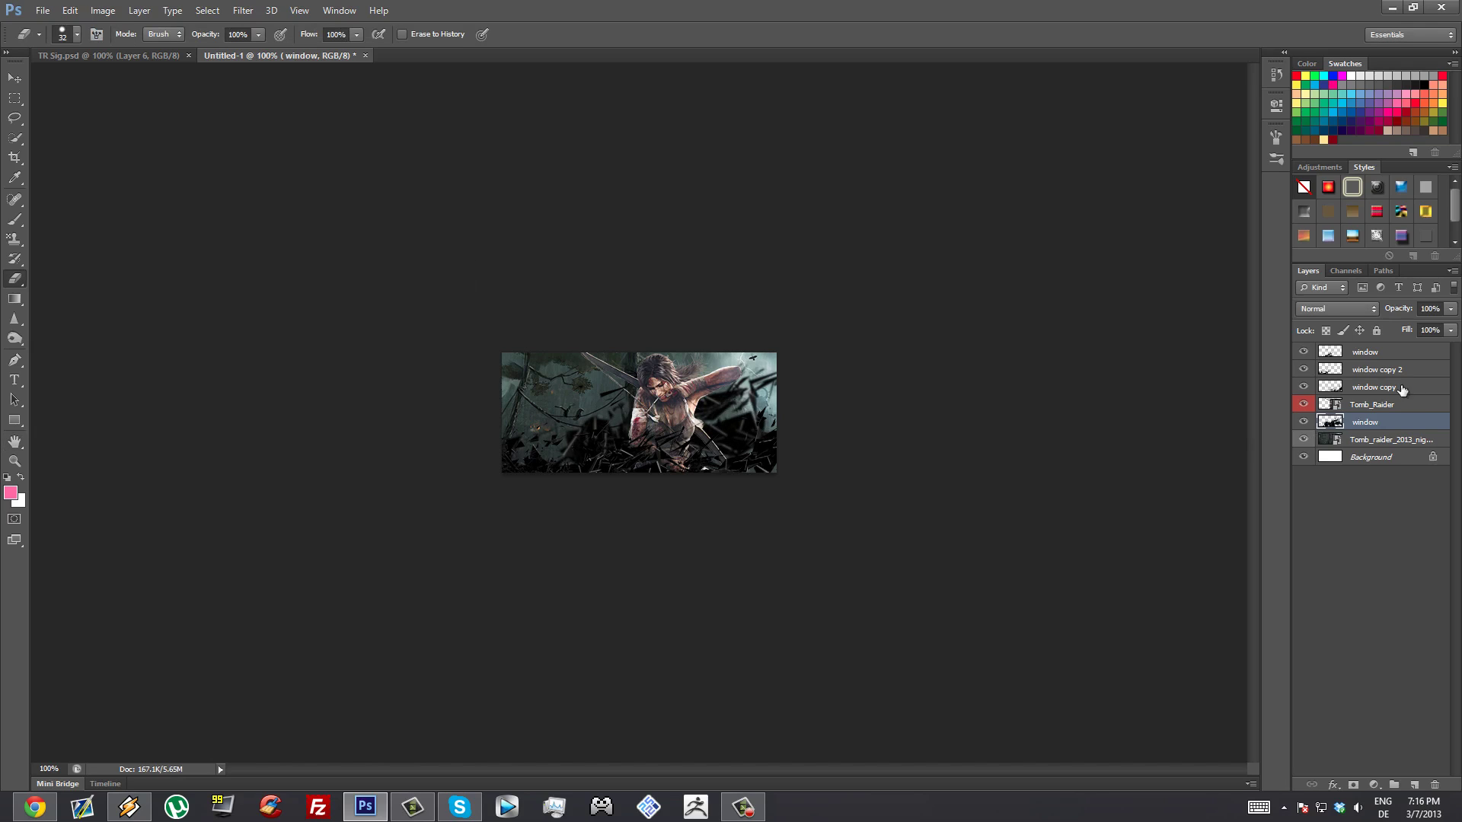
# Check the reference TR Sig.psd and add the text TOMBRAIDER above the topmost window layer.
pyautogui.click(1408, 353)
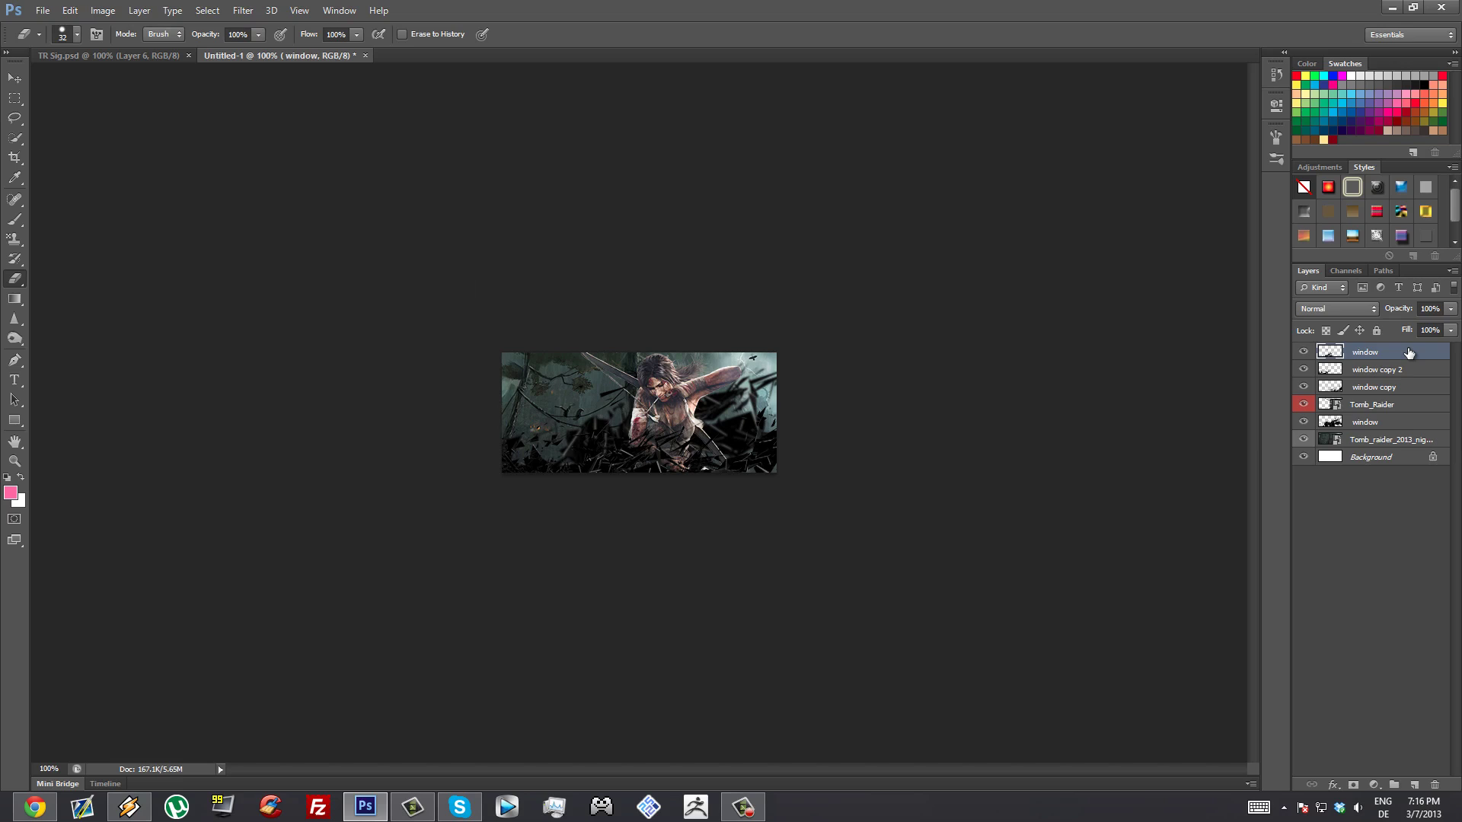
pyautogui.click(156, 57)
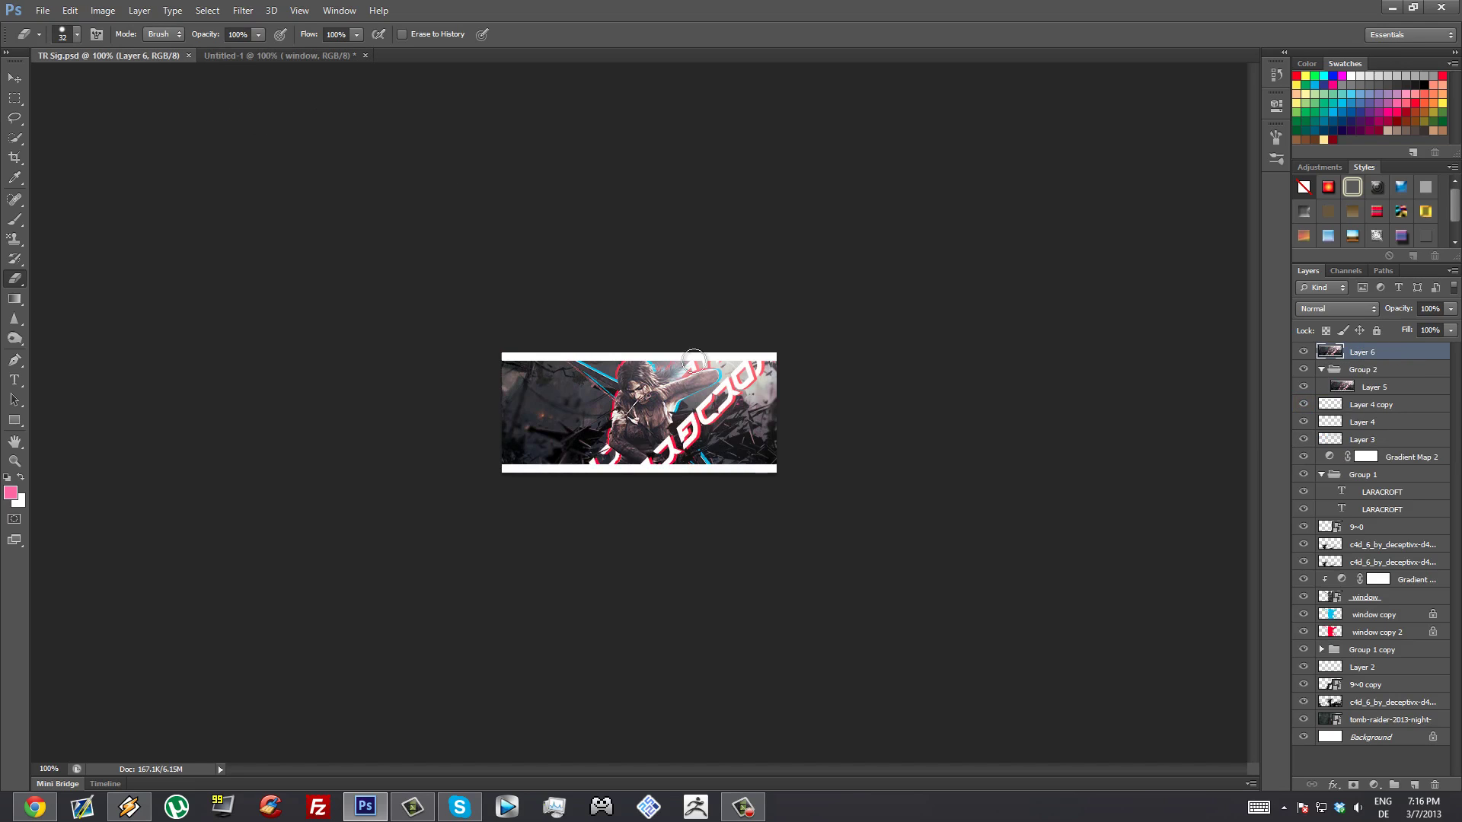
pyautogui.click(280, 57)
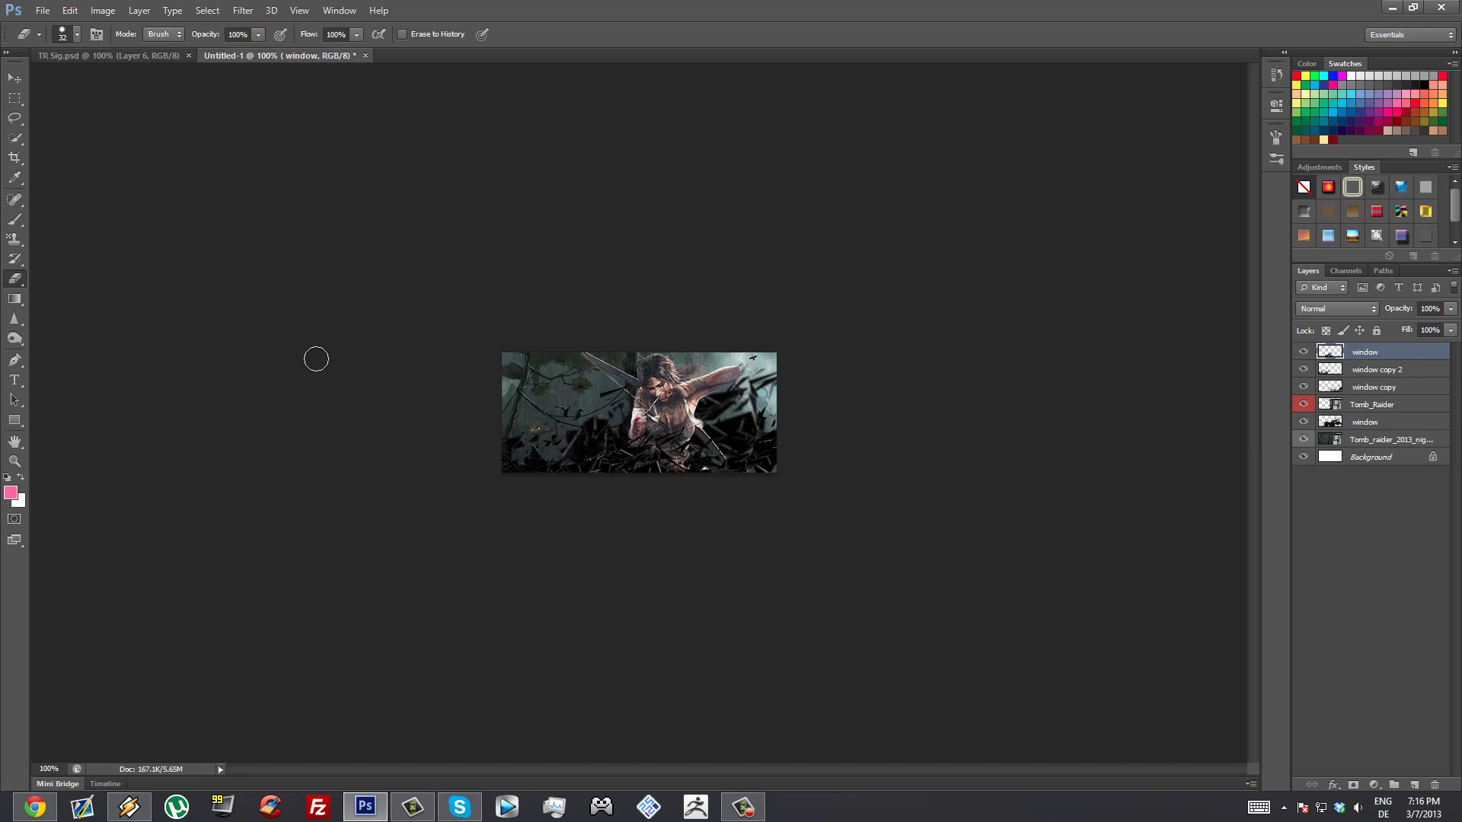
pyautogui.click(15, 379)
pyautogui.click(610, 415)
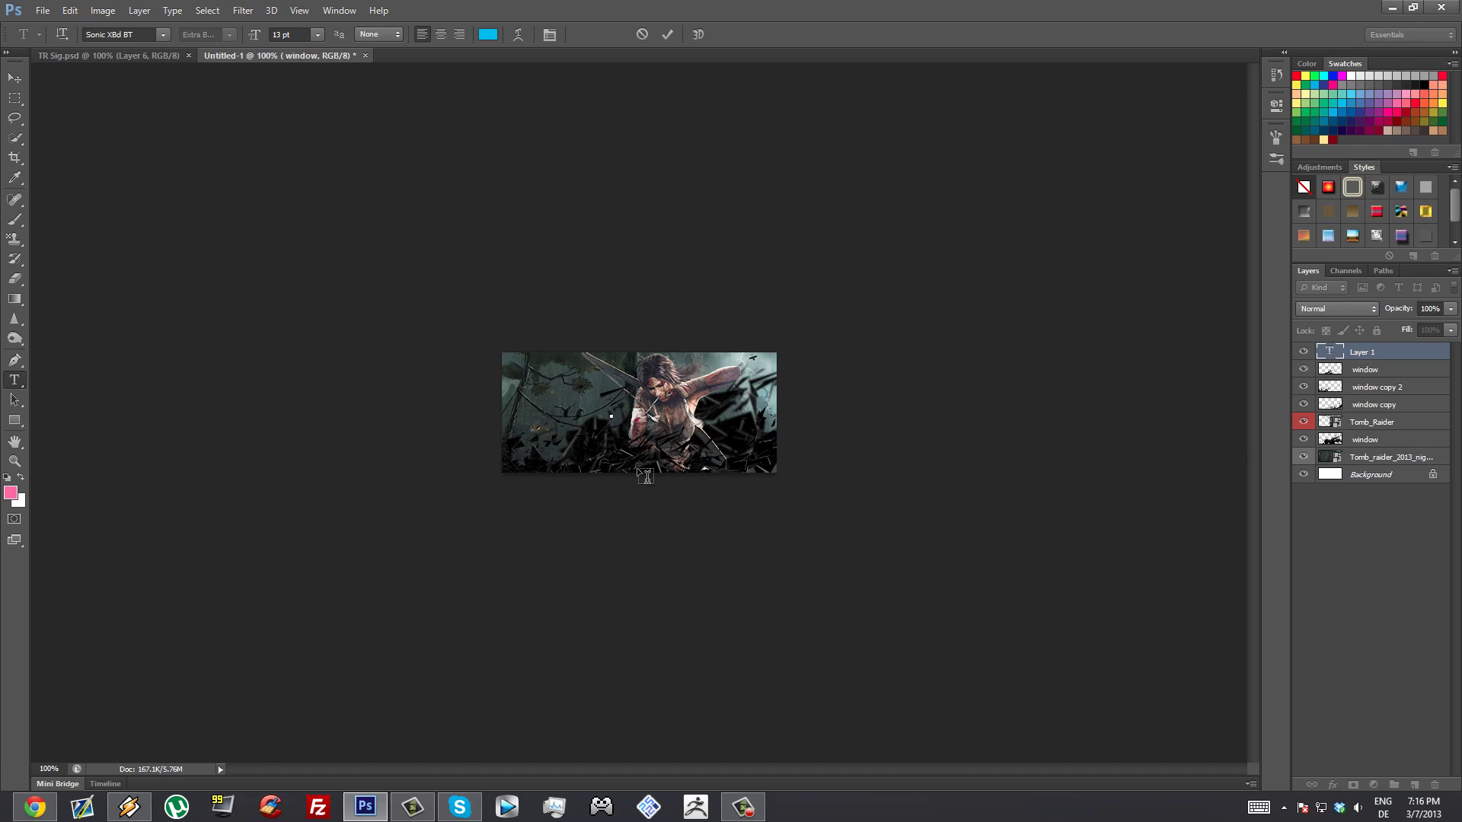
pyautogui.write('TR')
pyautogui.write('TOMB')
pyautogui.write(' RAIDER')
# Enlarge the TOMBRAIDER text to 41 pt and place it across the lower part of the signature.
pyautogui.hotkey('ctrl', 'a')
pyautogui.moveTo(259, 40); pyautogui.dragTo(295, 40)
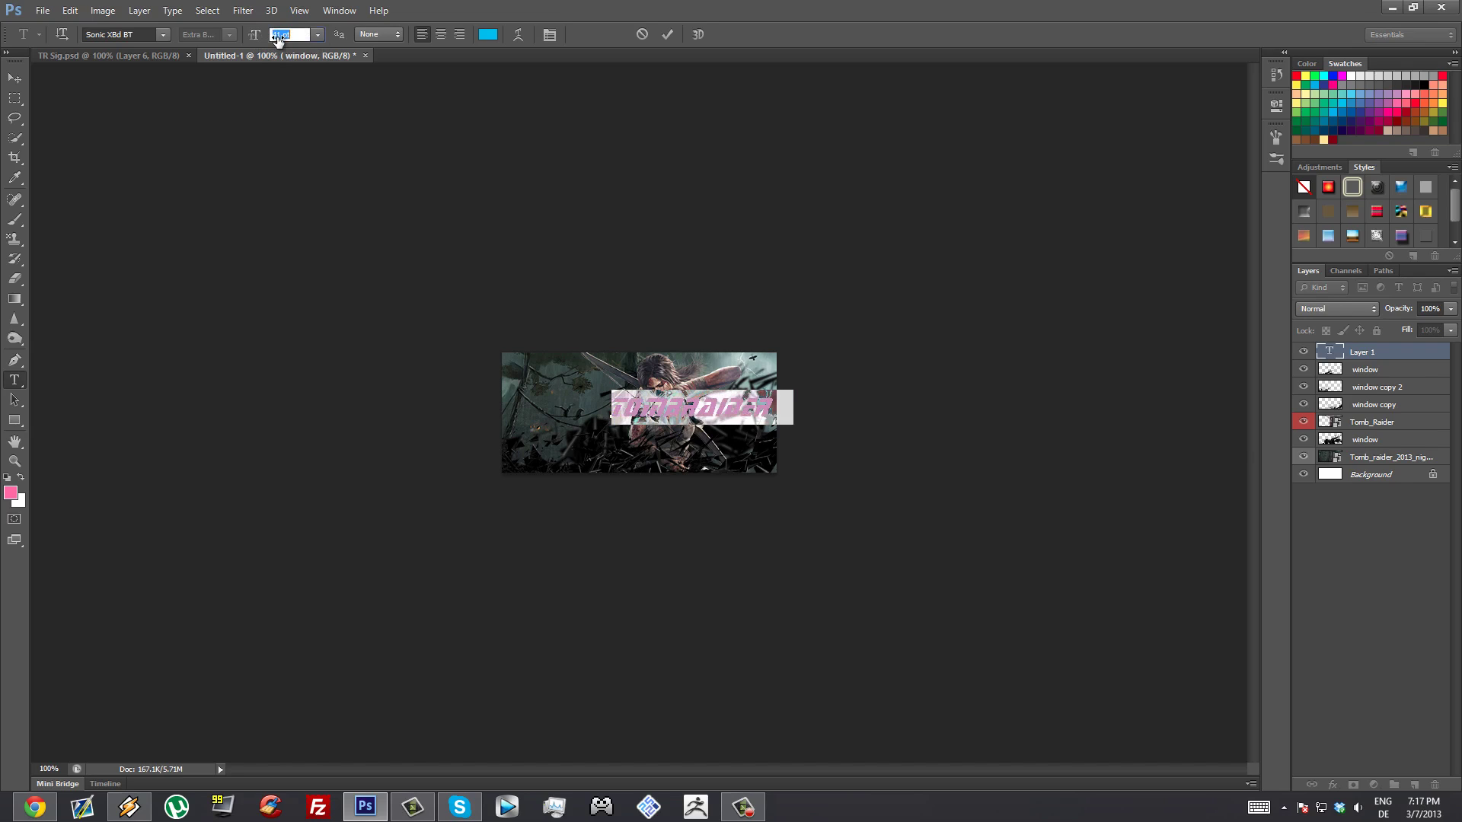
pyautogui.click(1329, 355)
pyautogui.moveTo(555, 462); pyautogui.dragTo(555, 462)
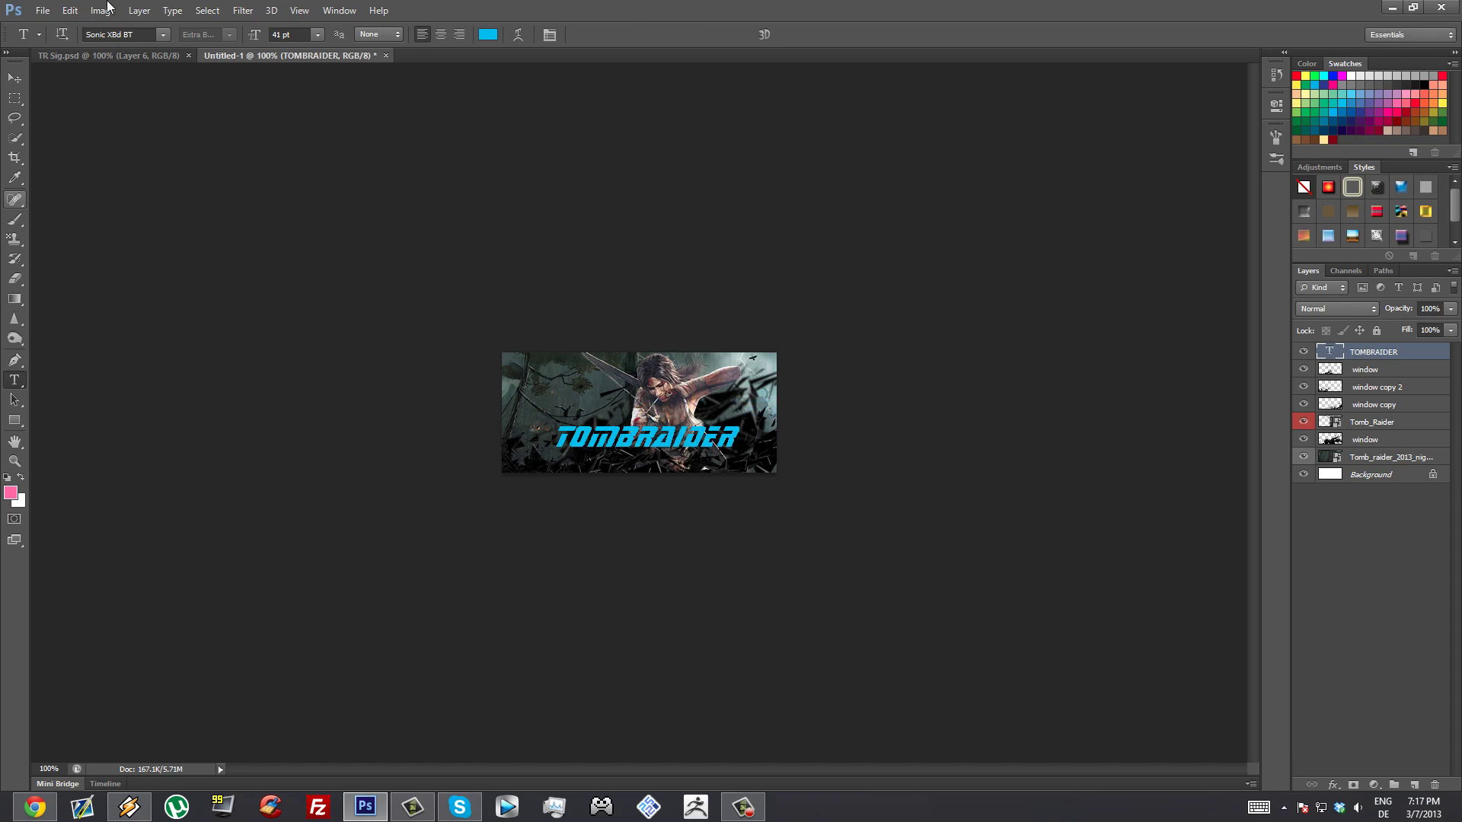
# Set the TOMBRAIDER text to Sharp anti-aliasing and the akihibara hyper font at 48 pt.
pyautogui.click(381, 35)
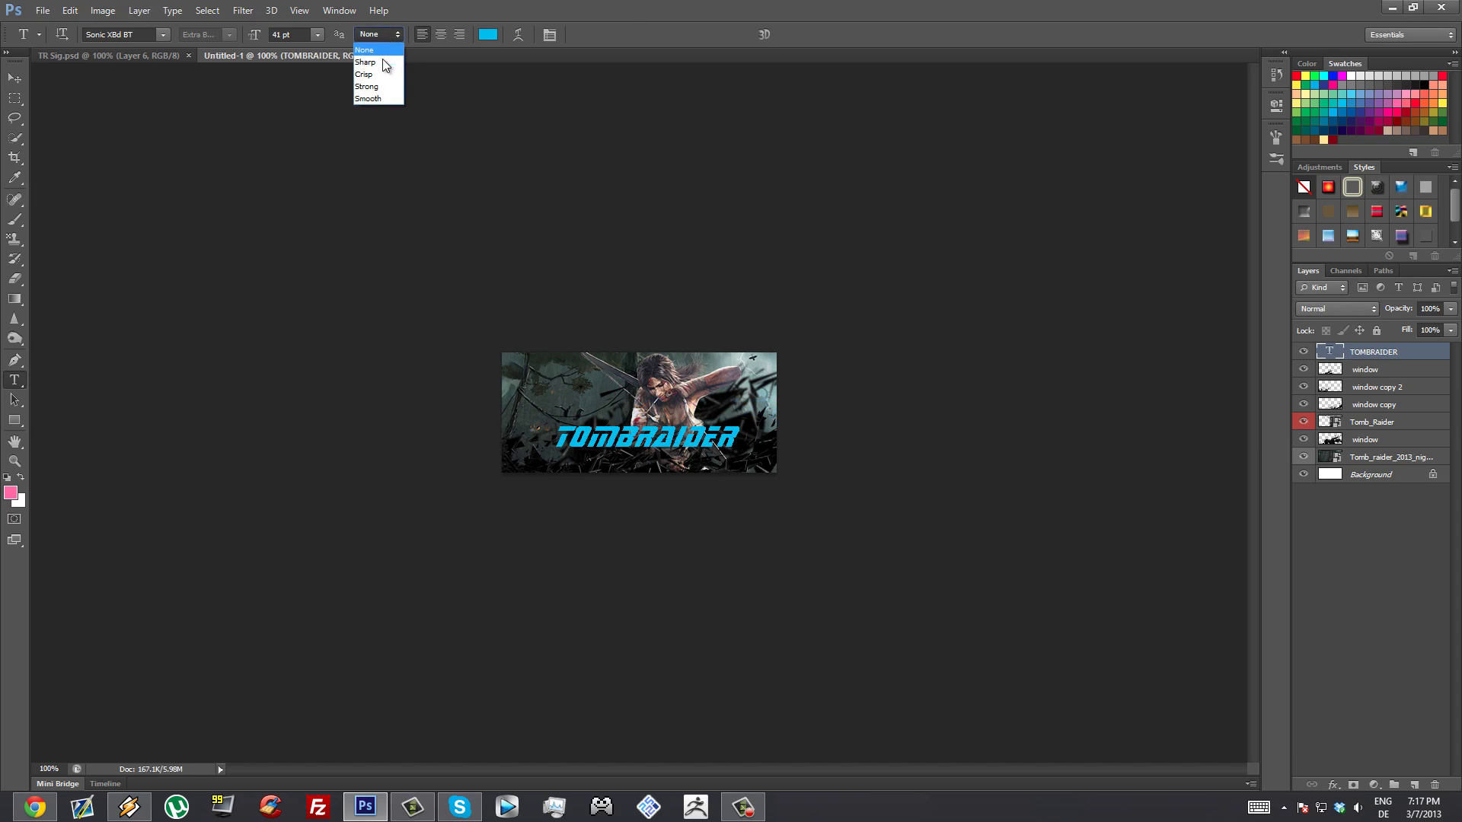
pyautogui.click(382, 58)
pyautogui.click(155, 34)
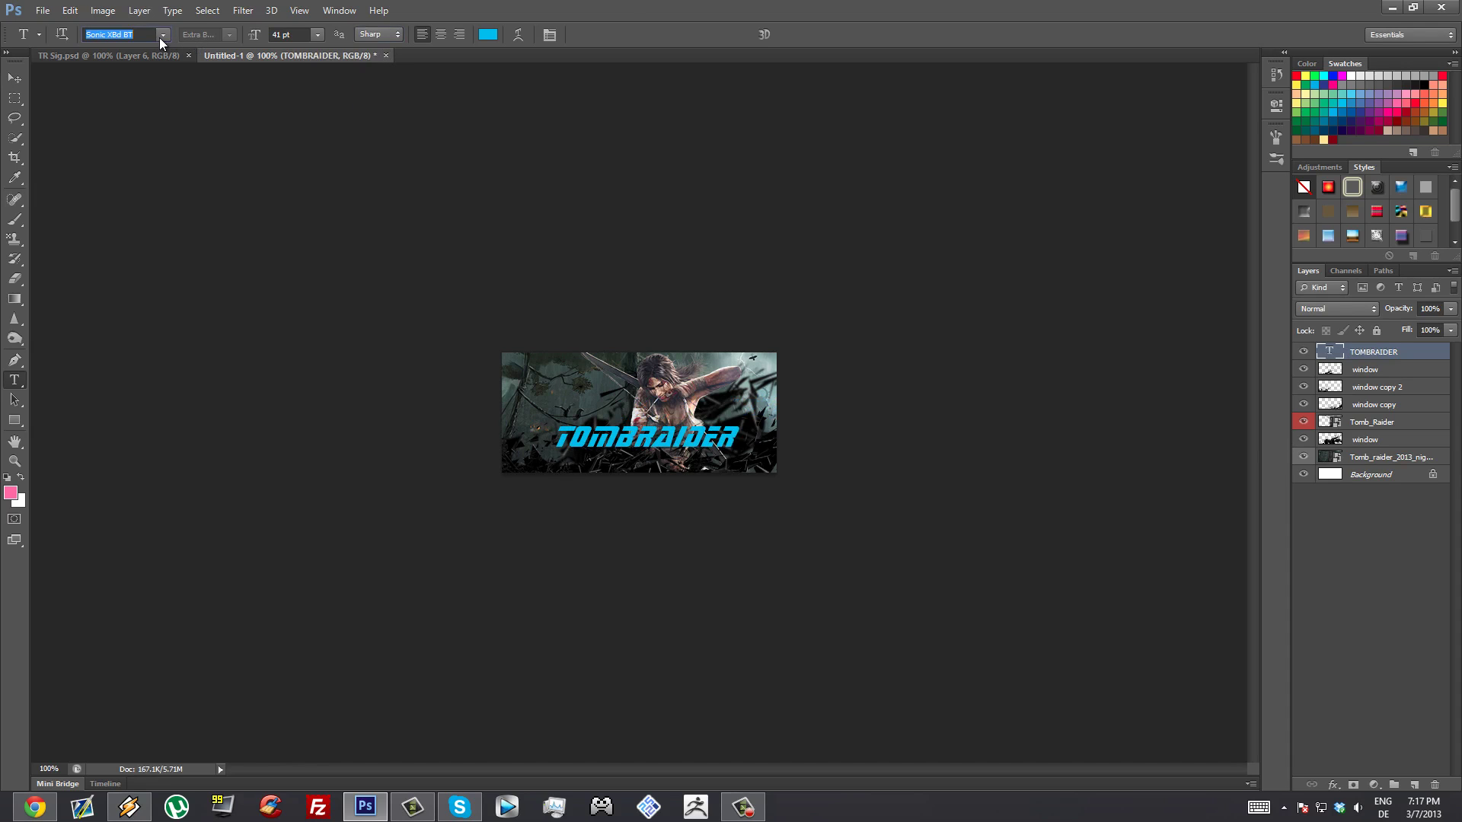
pyautogui.click(163, 35)
pyautogui.scroll(15, 354, 91)
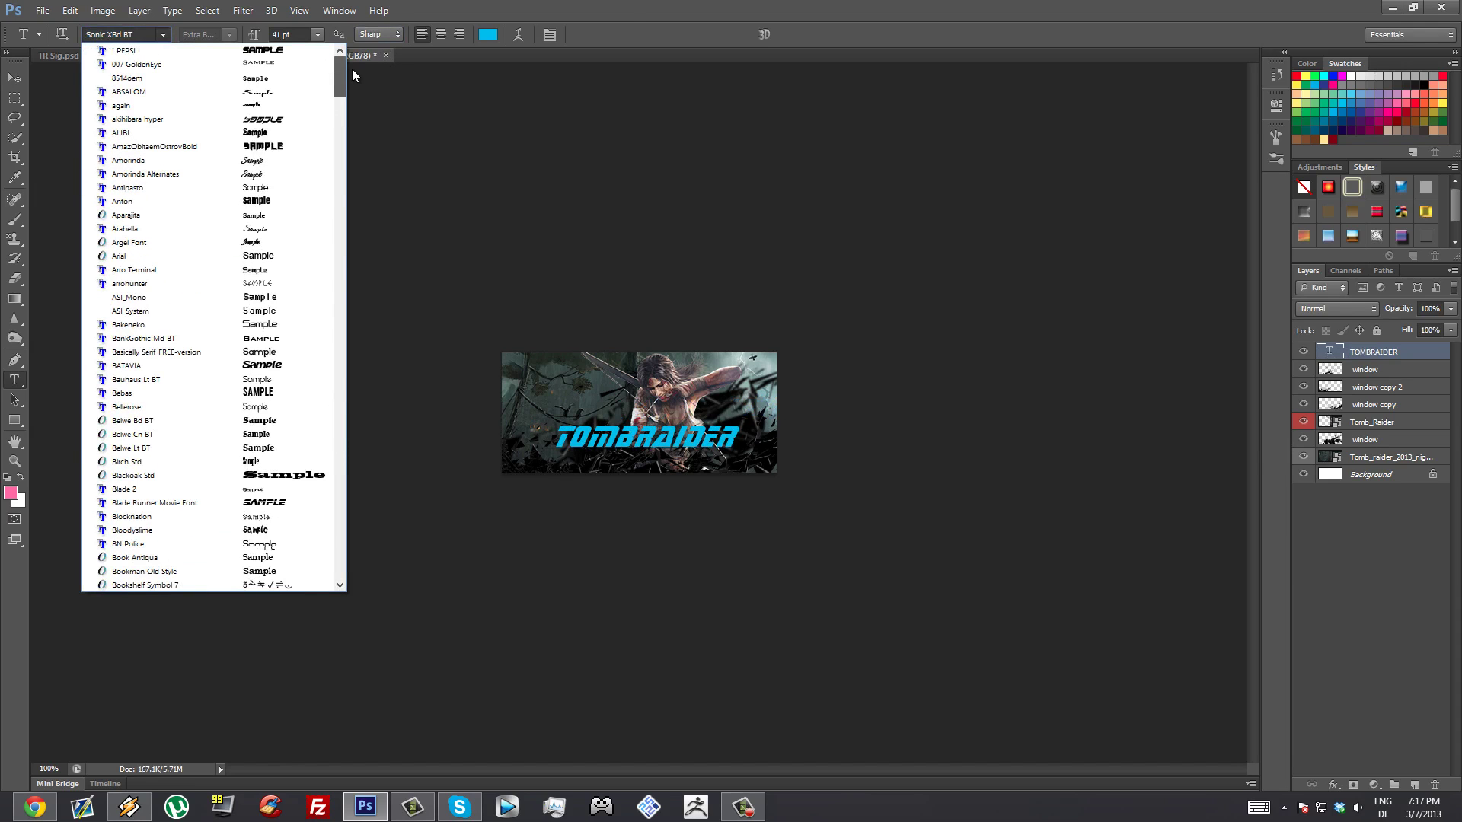
pyautogui.click(162, 121)
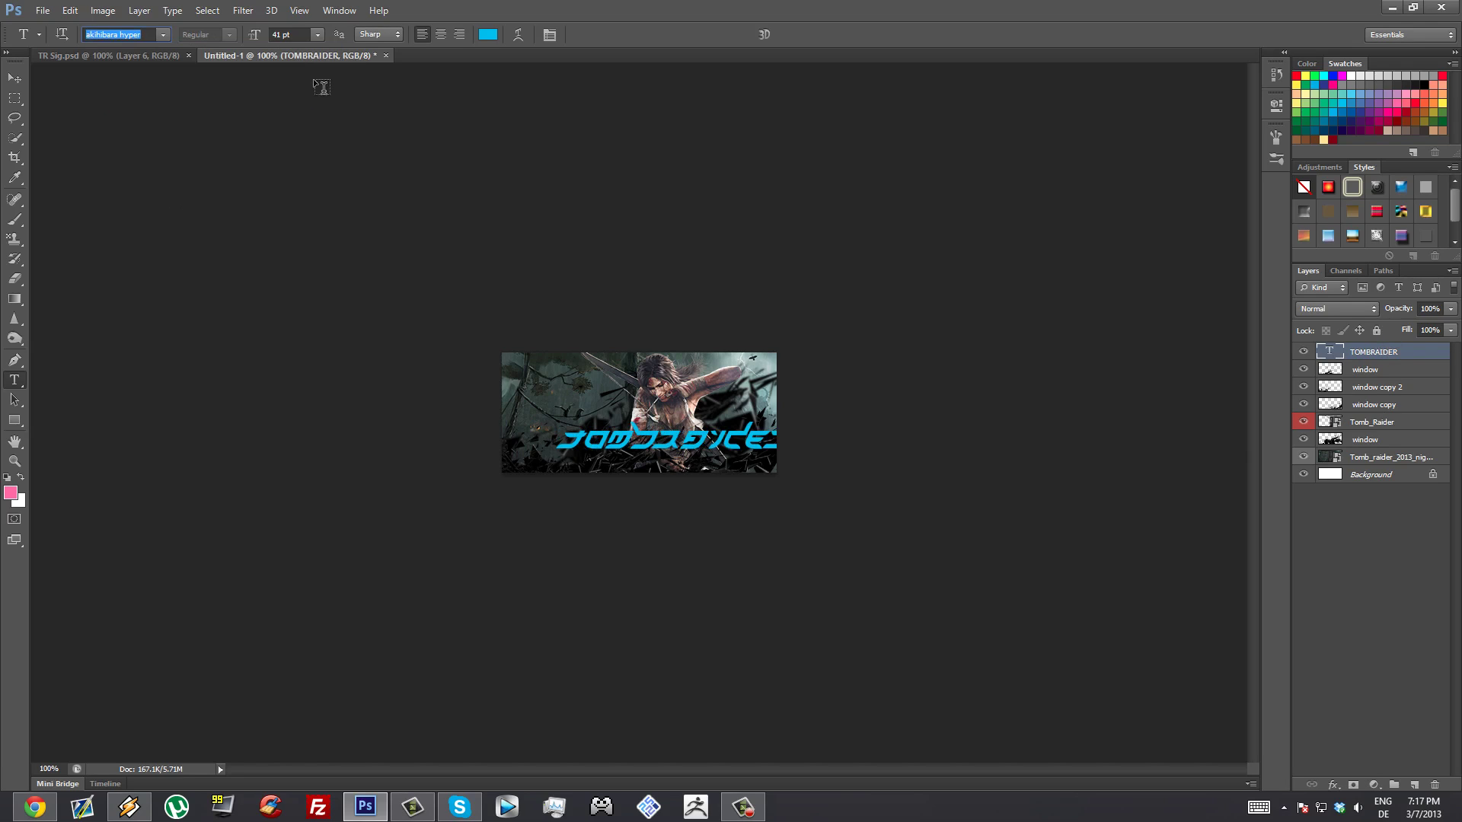
pyautogui.moveTo(251, 36); pyautogui.dragTo(257, 38)
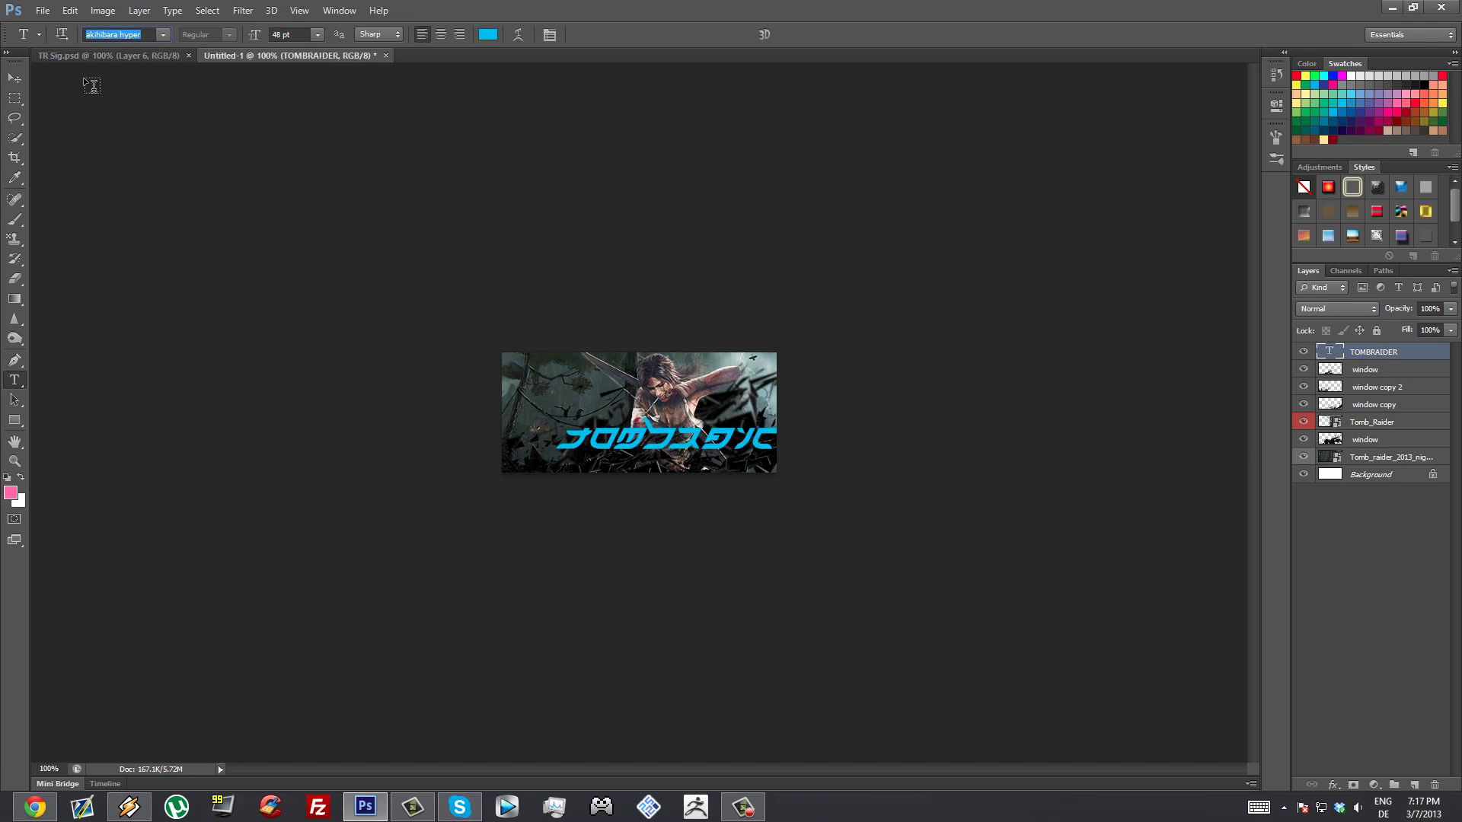
# Rotate the TOMBRAIDER text by -52.75° so that it runs diagonally across the signature.
pyautogui.hotkey('ctrl', 't')
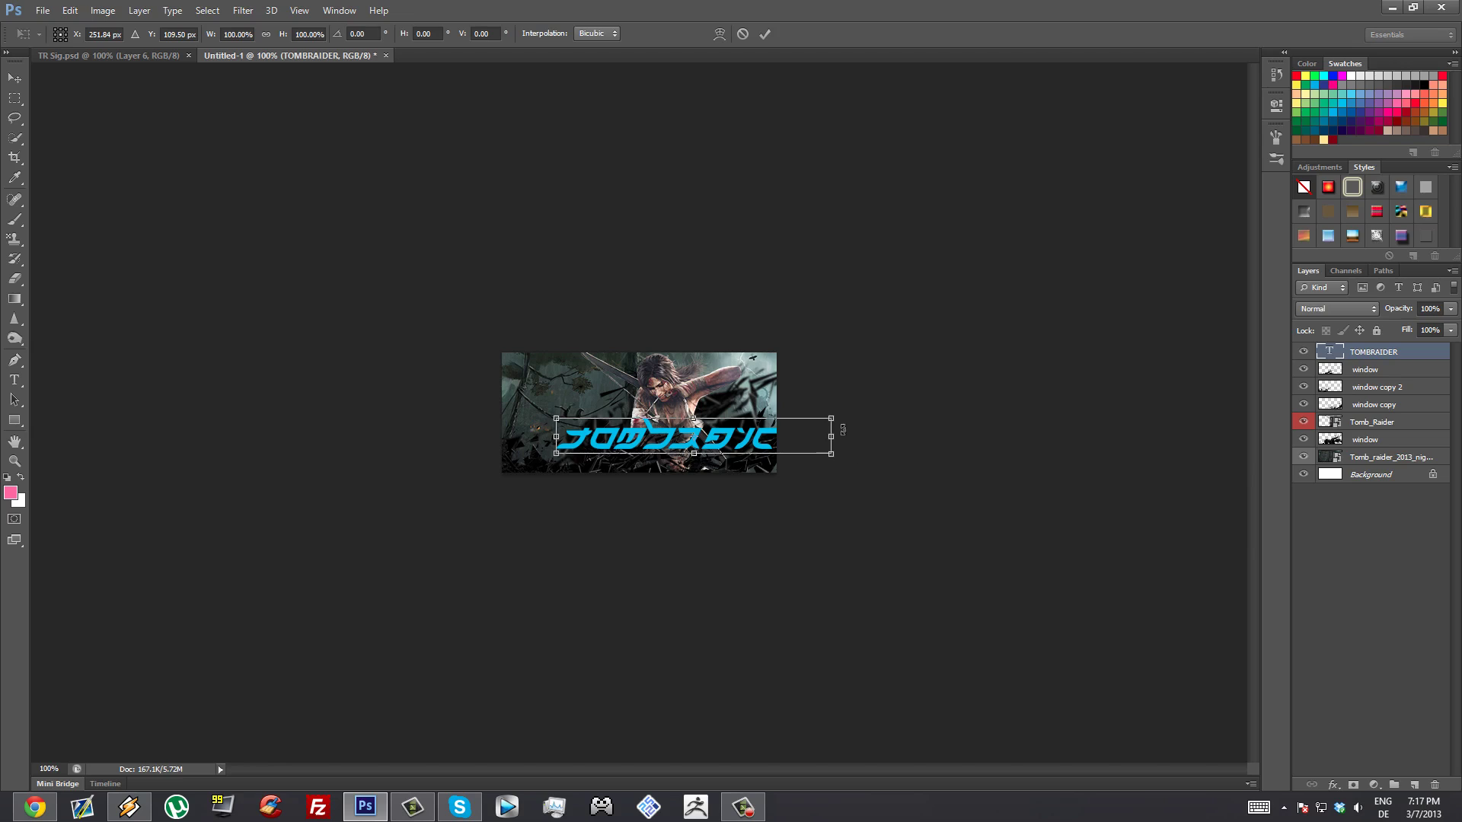
pyautogui.moveTo(838, 427); pyautogui.dragTo(875, 340)
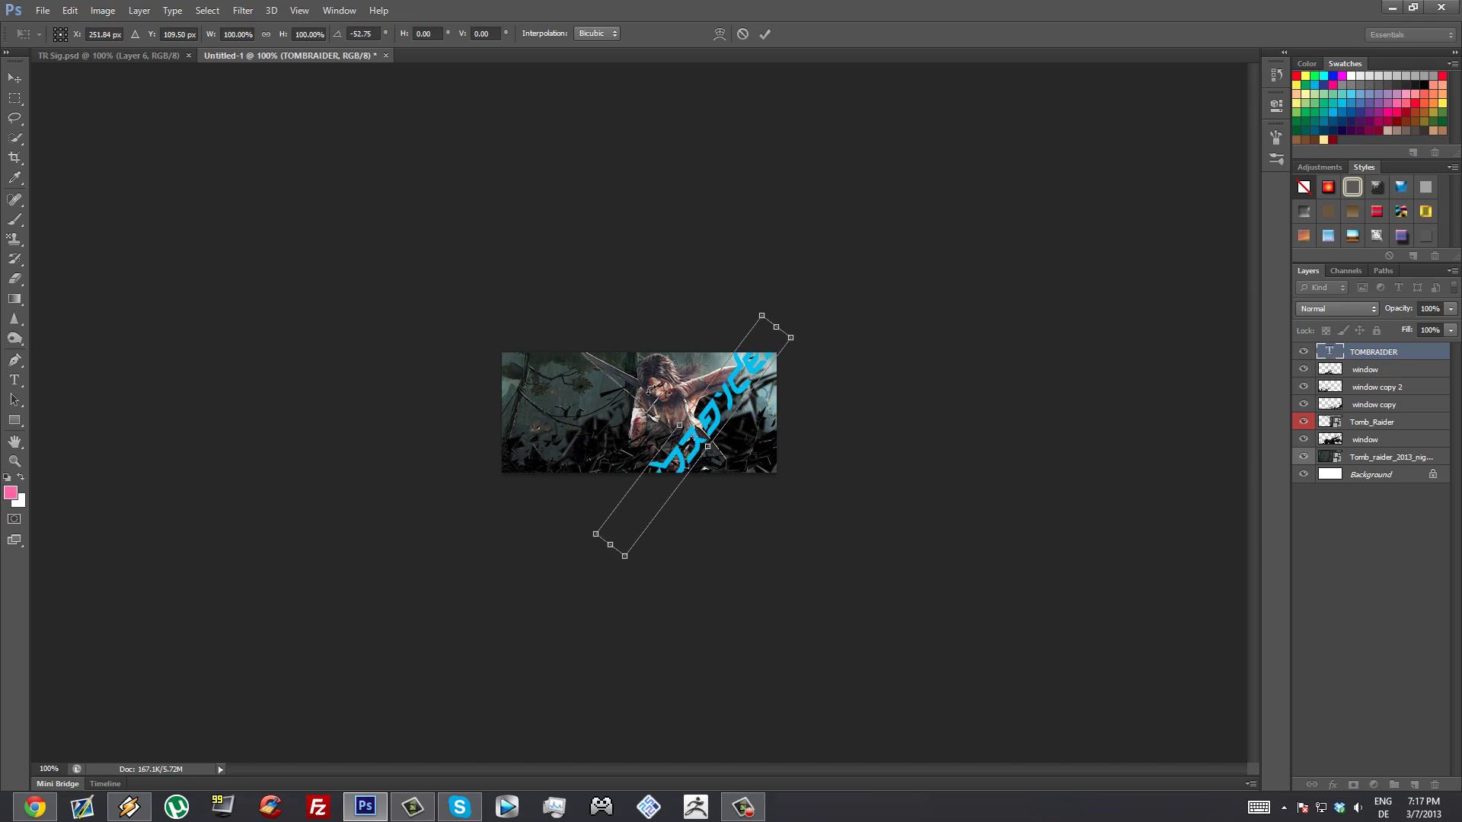
pyautogui.press('Return')
pyautogui.press('t')
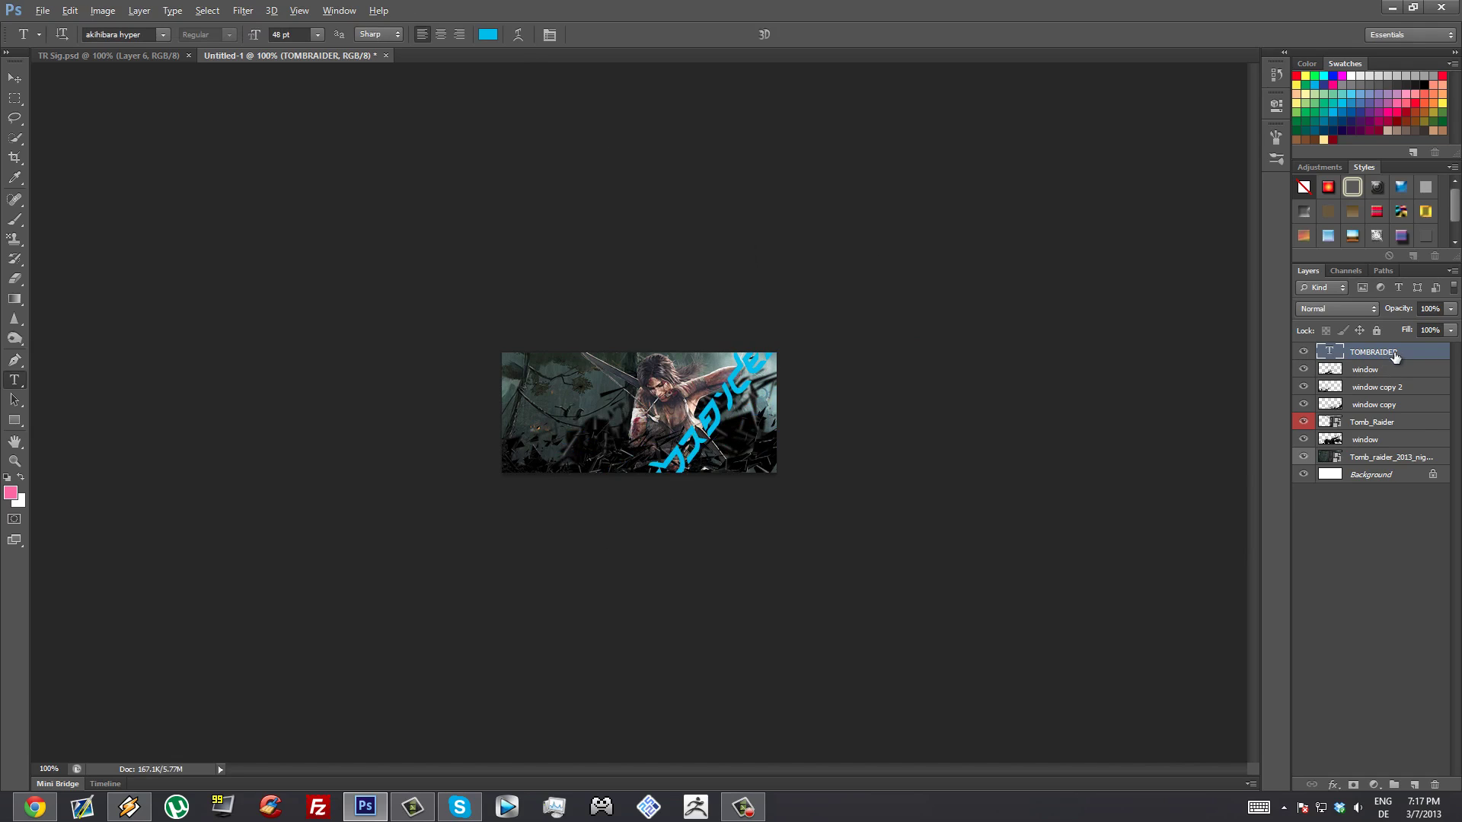
# Duplicate the TOMBRAIDER text layer beneath the original and set the copy's colour to white (ffffff).
pyautogui.moveTo(1395, 357); pyautogui.dragTo(1395, 370)
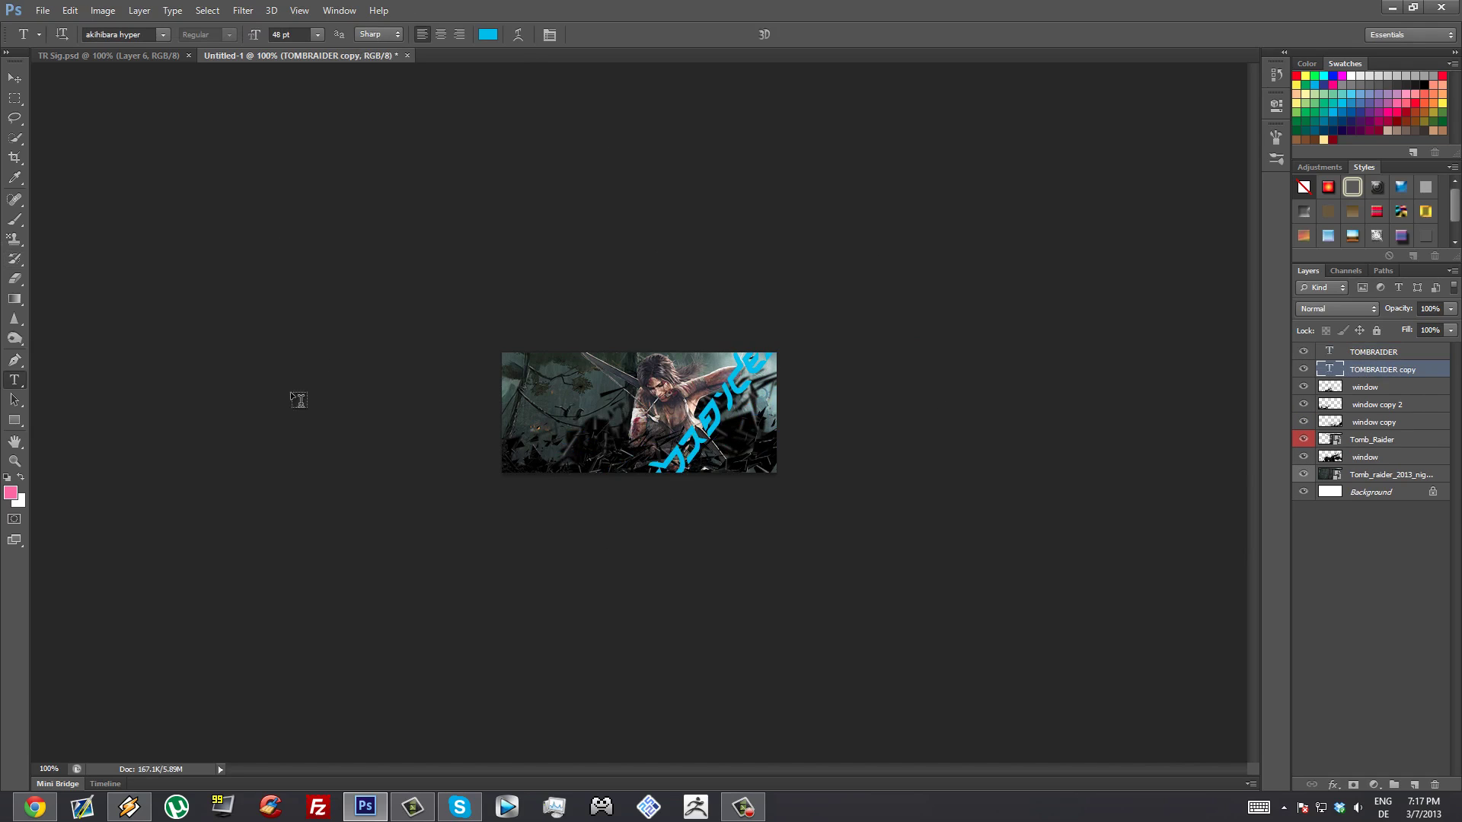
pyautogui.click(488, 34)
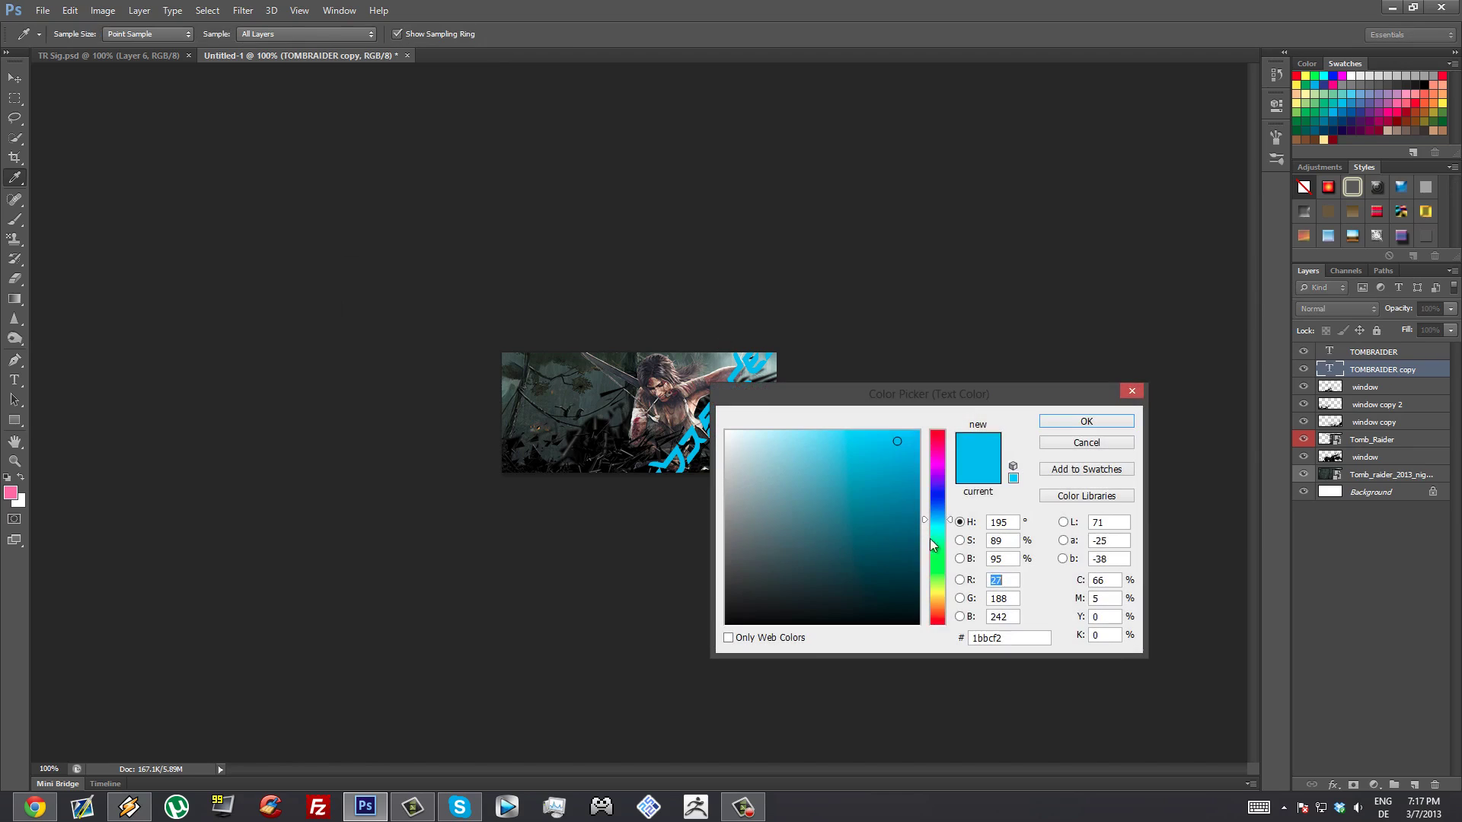
pyautogui.click(693, 388)
pyautogui.moveTo(693, 387); pyautogui.dragTo(689, 385)
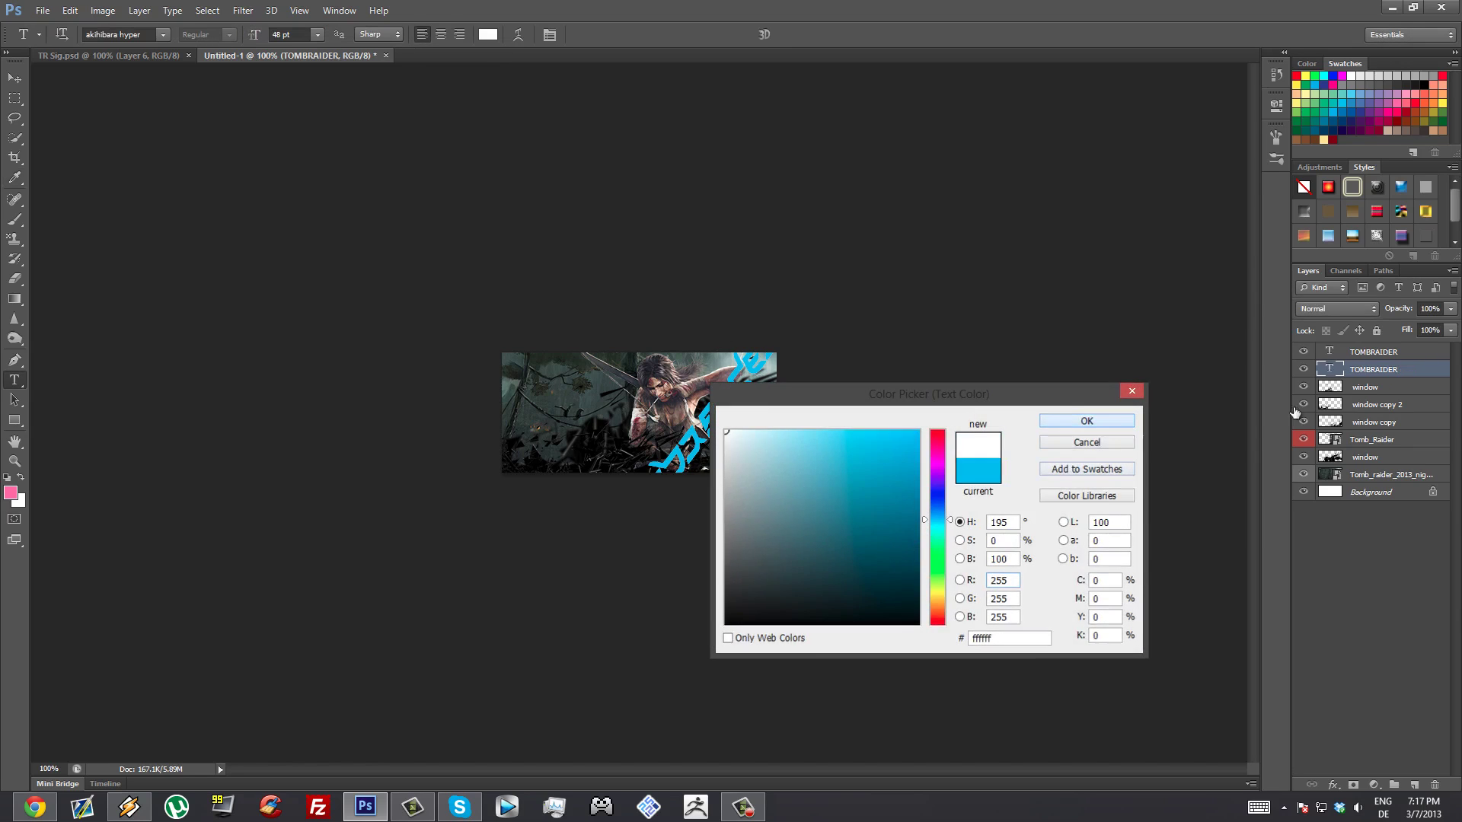
pyautogui.click(1098, 424)
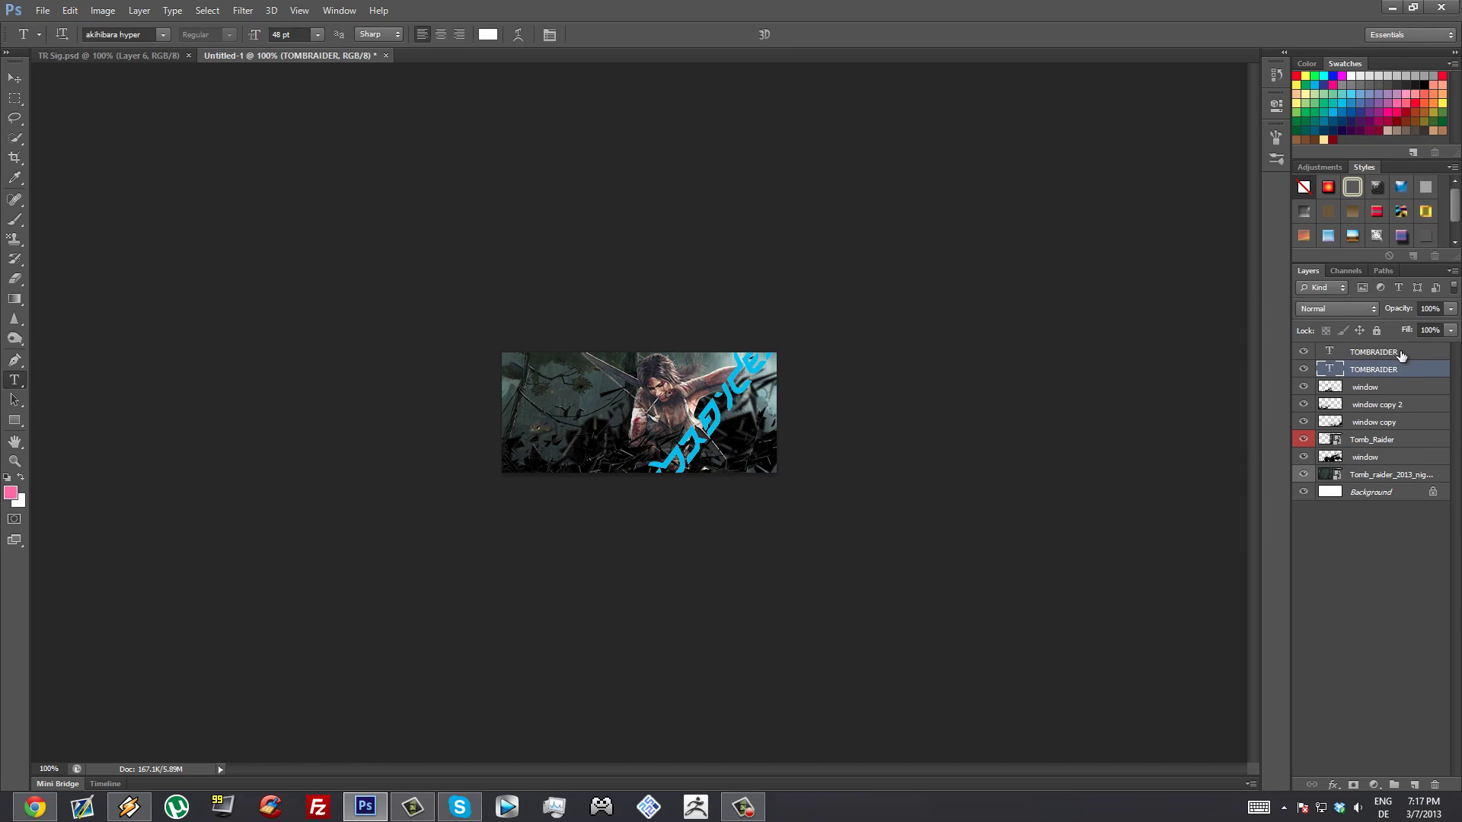
# Try to change the lower TOMBRAIDER text layer's colour to a red hue.
pyautogui.click(491, 35)
pyautogui.moveTo(937, 538); pyautogui.dragTo(936, 656)
pyautogui.click(1085, 421)
# Set the colour of the topmost TOMBRAIDER text layer to white (ffffff).
pyautogui.click(1376, 353)
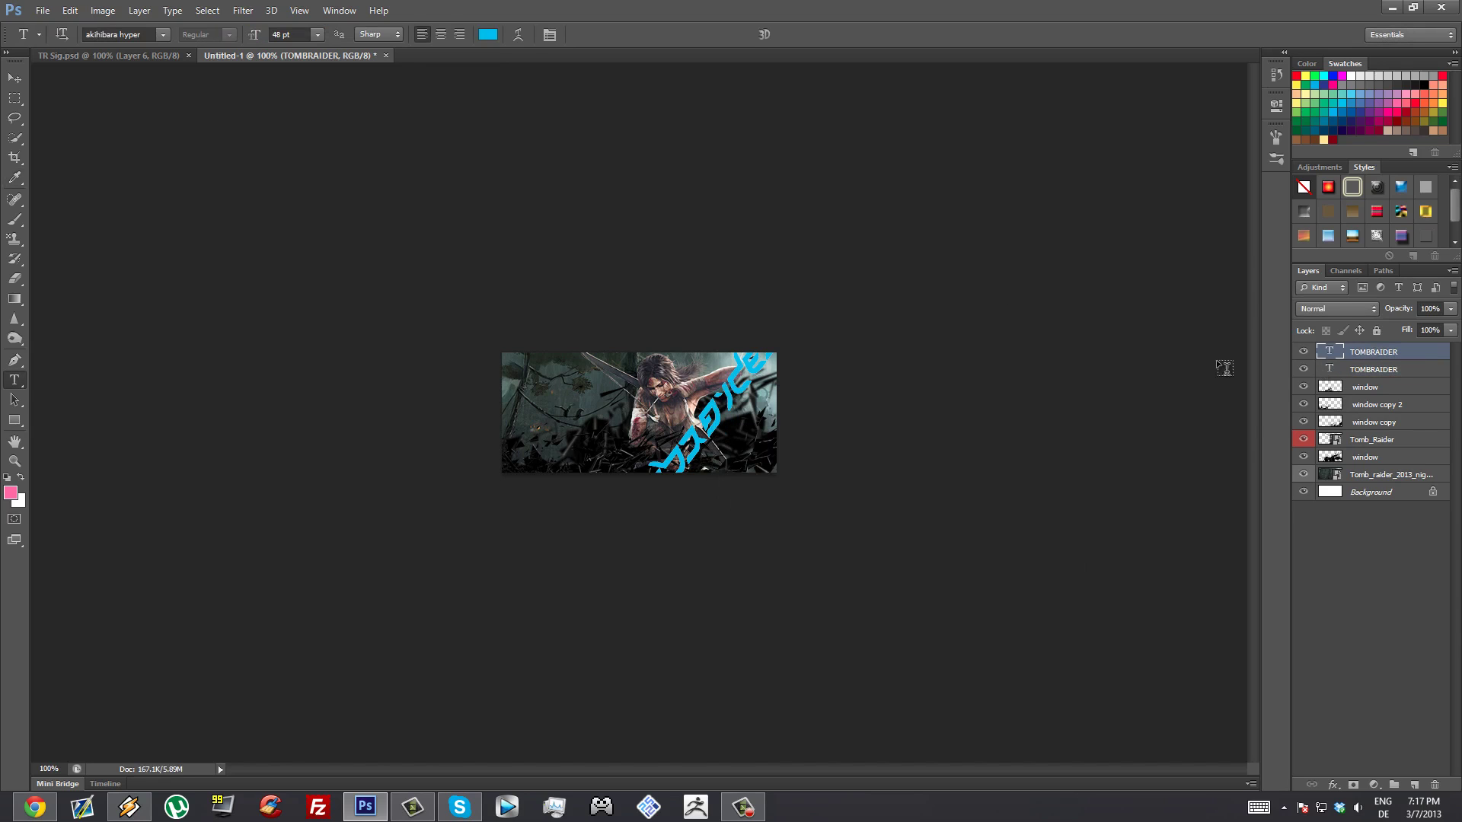
pyautogui.click(488, 34)
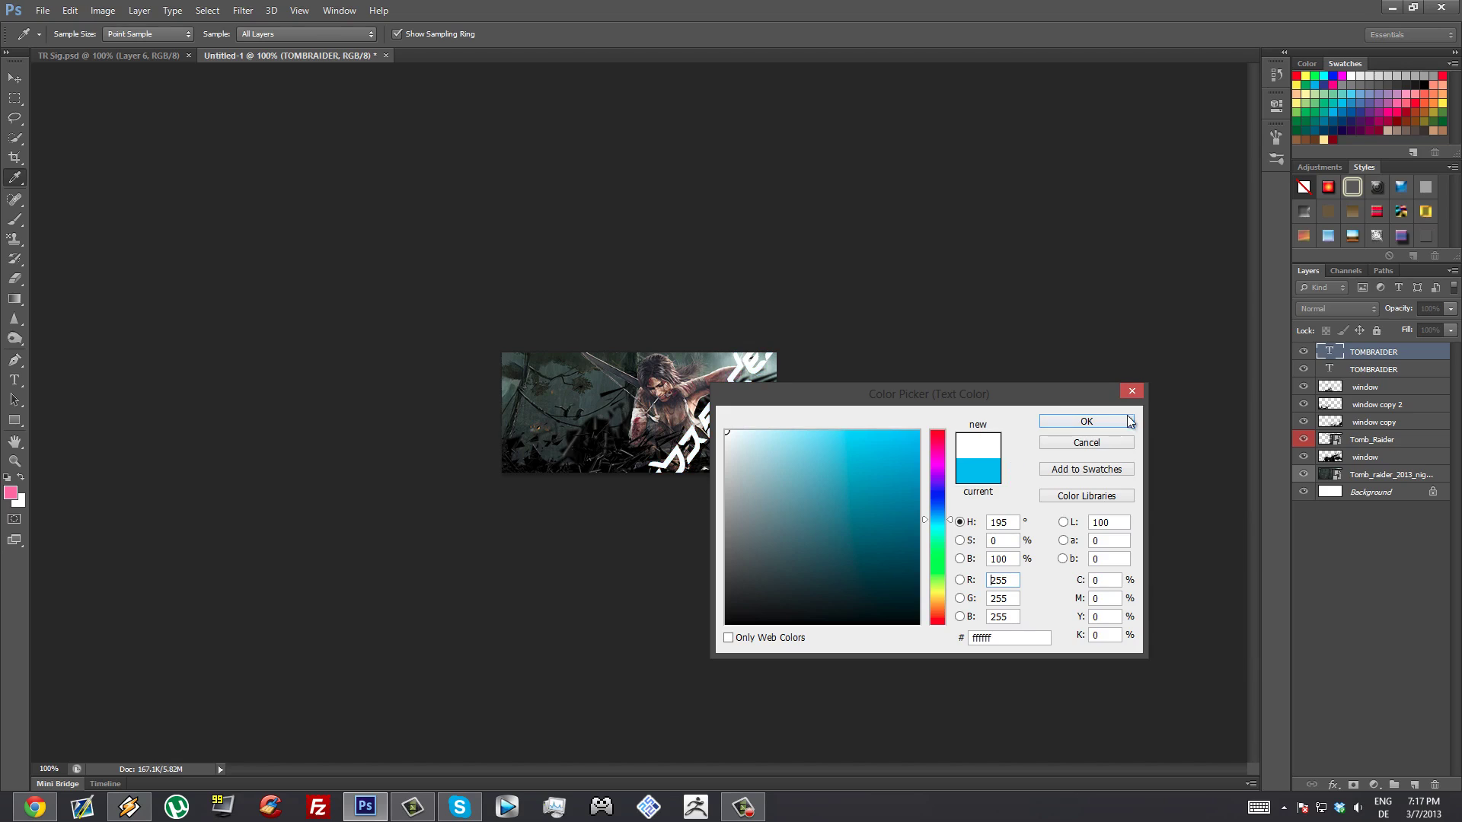
pyautogui.click(1087, 420)
# Offset the lower TOMBRAIDER text layer slightly from the text above it.
pyautogui.click(1390, 370)
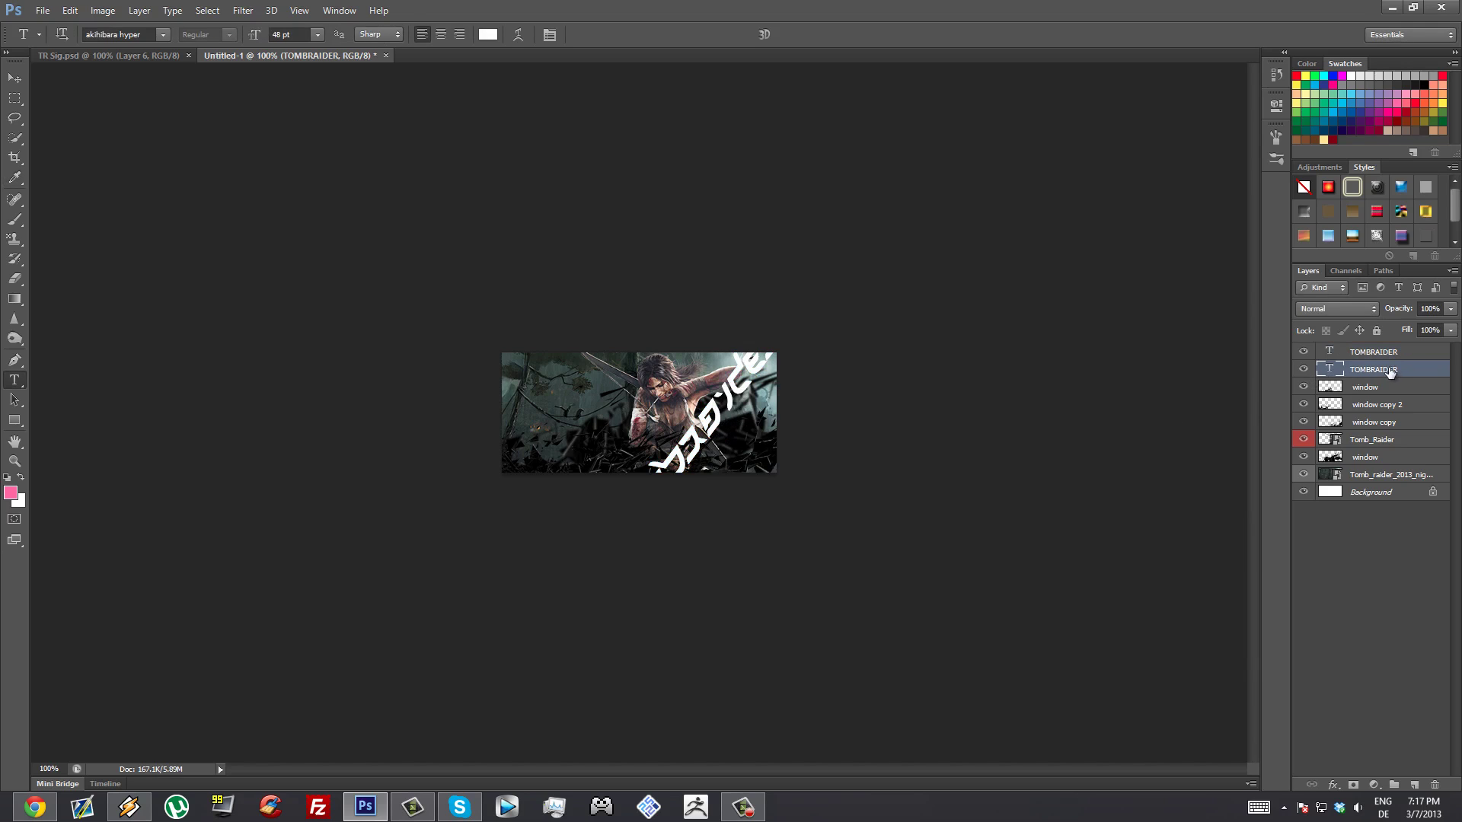
pyautogui.scroll(10, 694, 399)
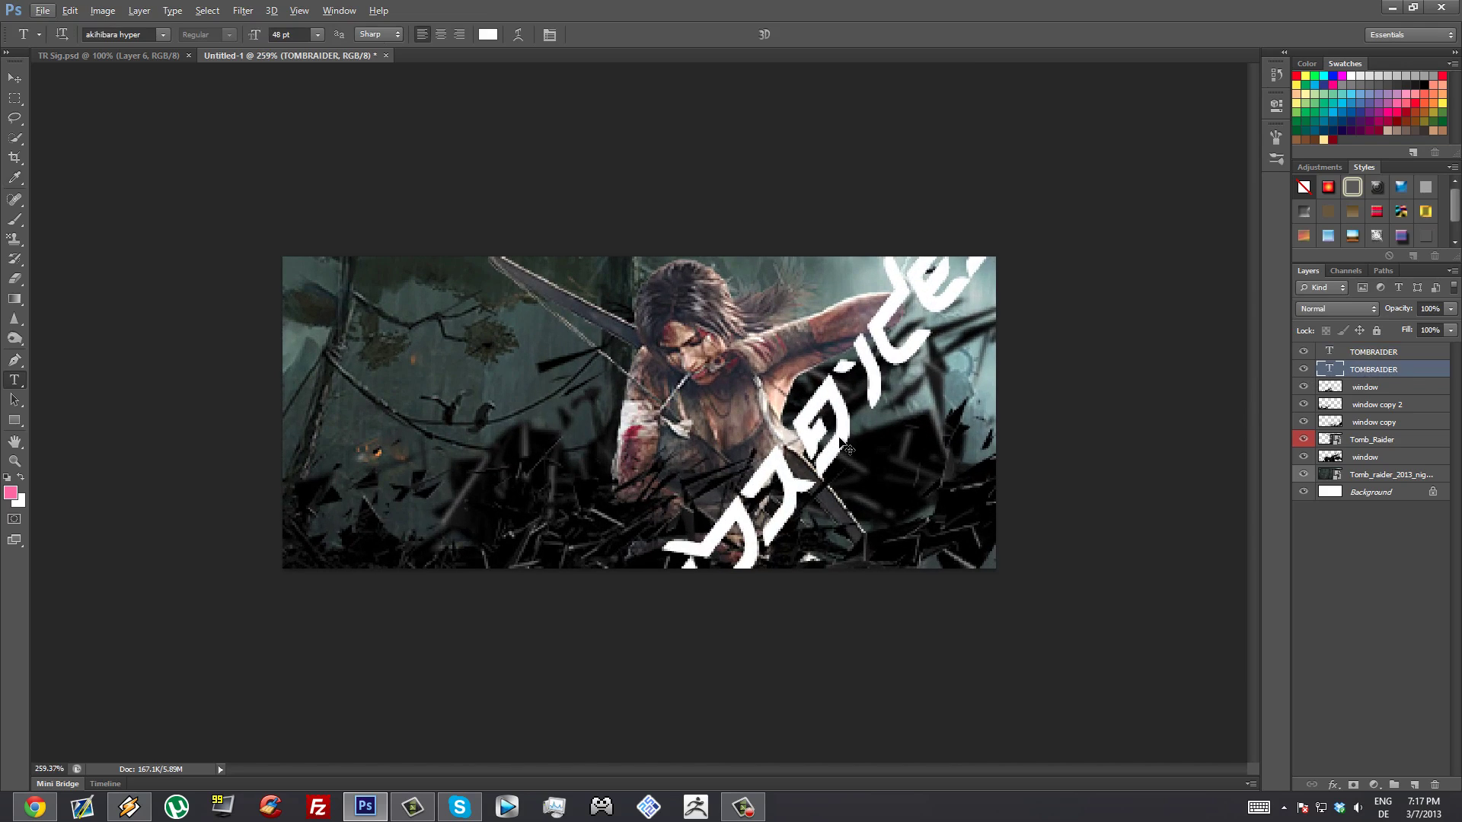
pyautogui.moveTo(850, 451); pyautogui.dragTo(855, 442)
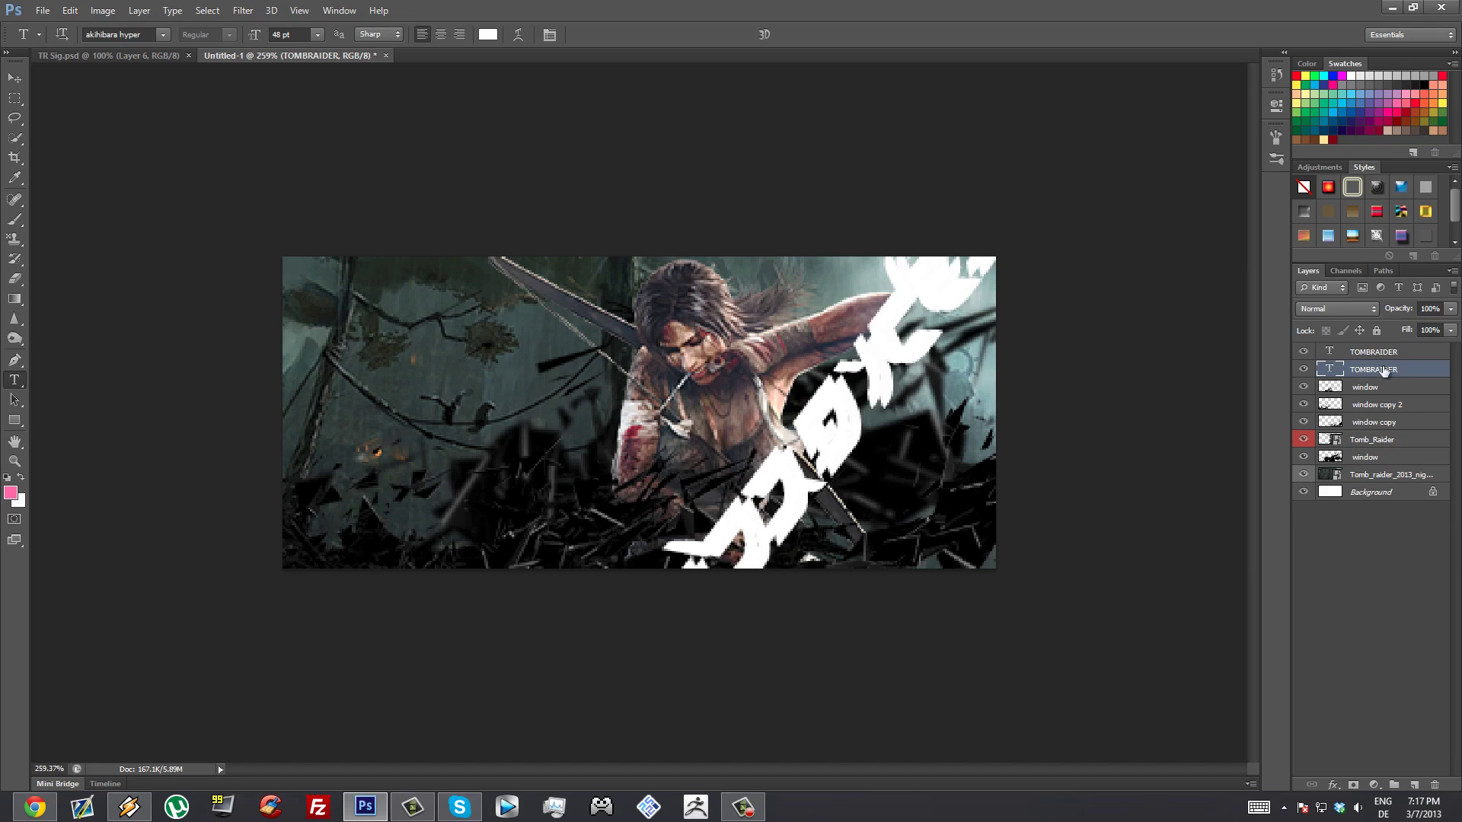
# Try to recolour the offset TOMBRAIDER copy by changing its text colour's hue to 0°.
pyautogui.click(487, 35)
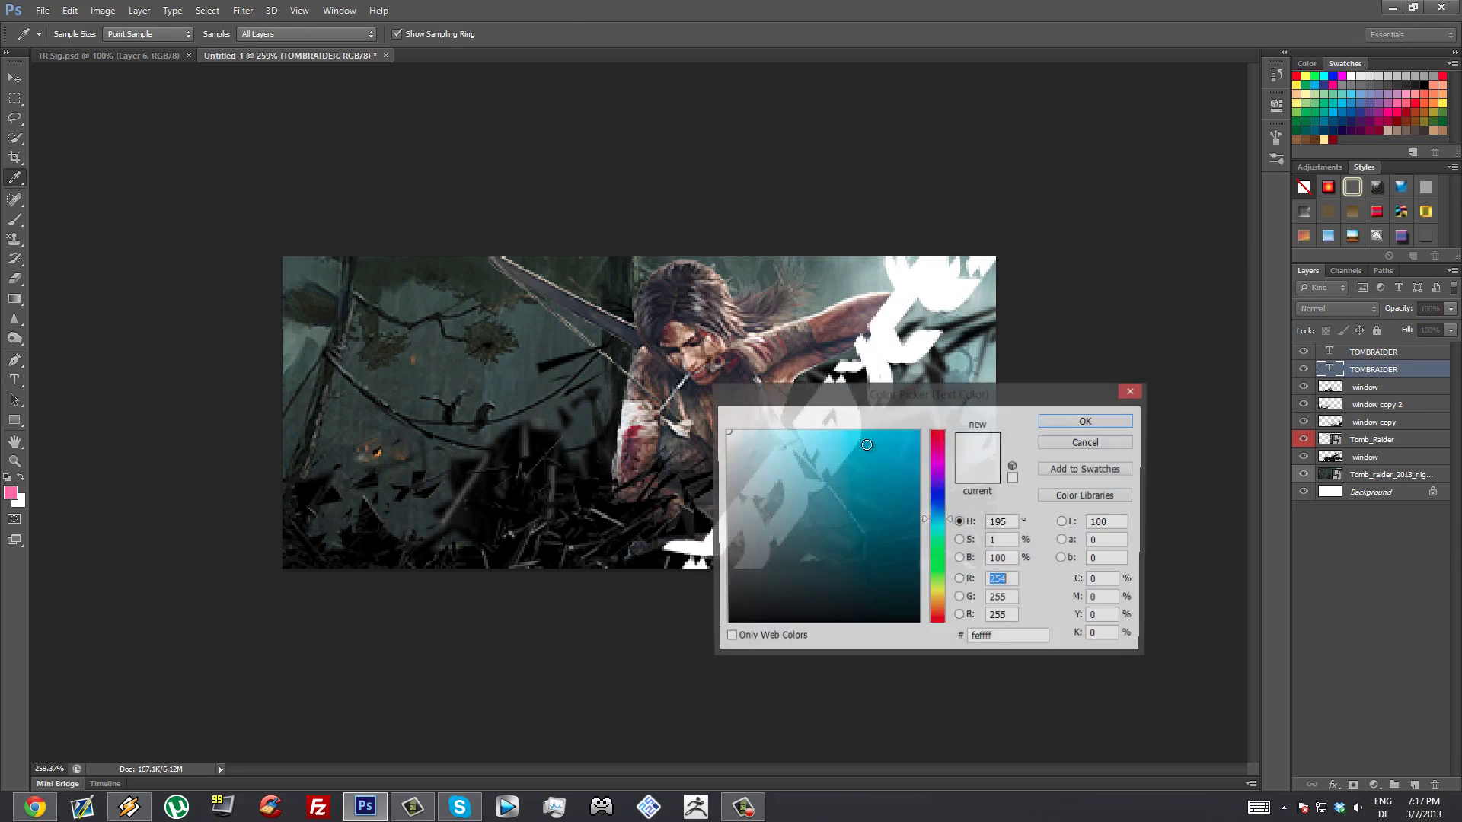
pyautogui.moveTo(938, 510); pyautogui.dragTo(944, 411)
pyautogui.click(1087, 423)
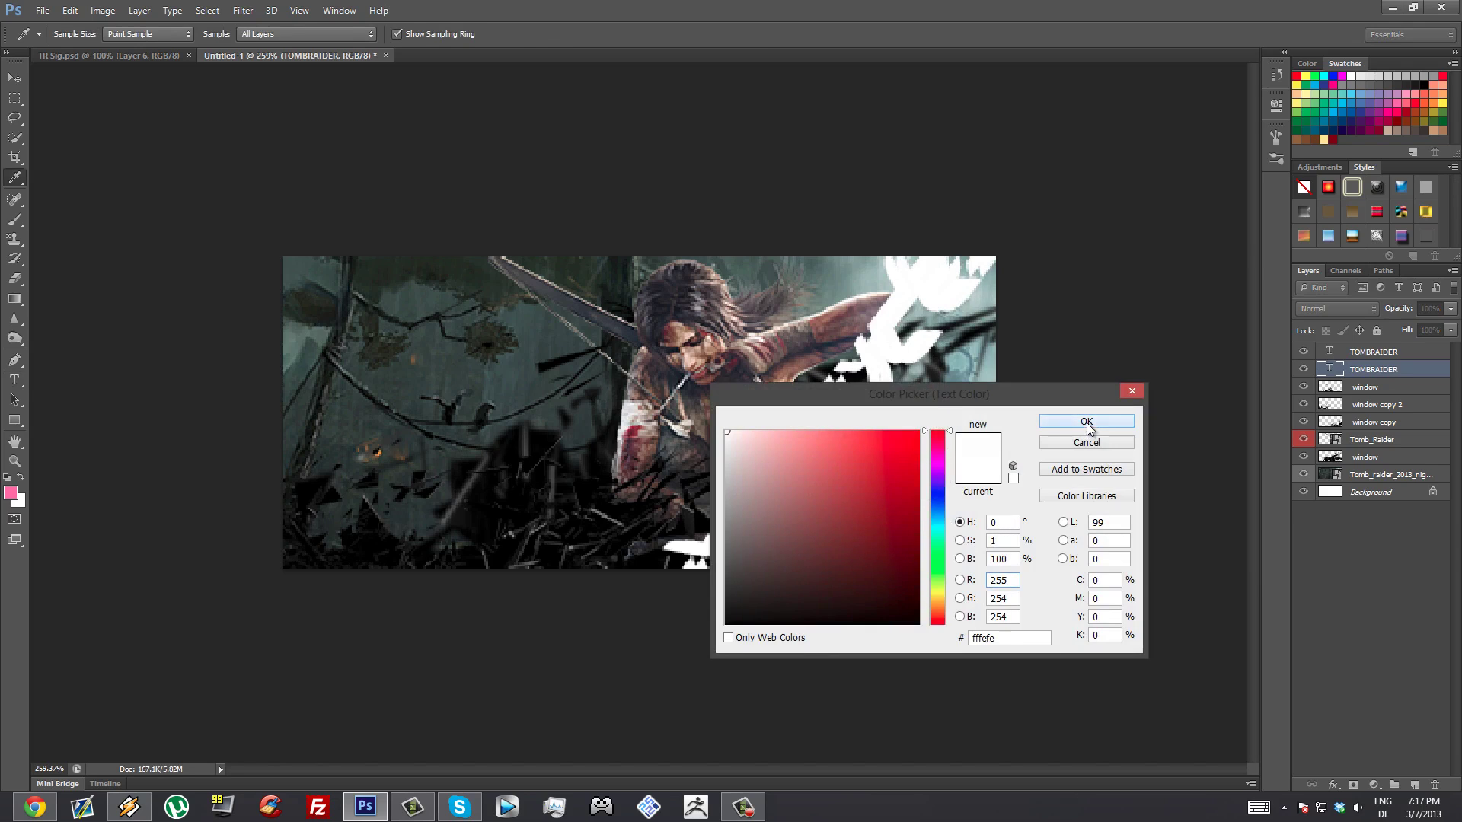
# Set the lower TOMBRAIDER text layer's colour to red (ff0000) and place it slightly offset behind the white text.
pyautogui.moveTo(801, 454); pyautogui.dragTo(650, 450)
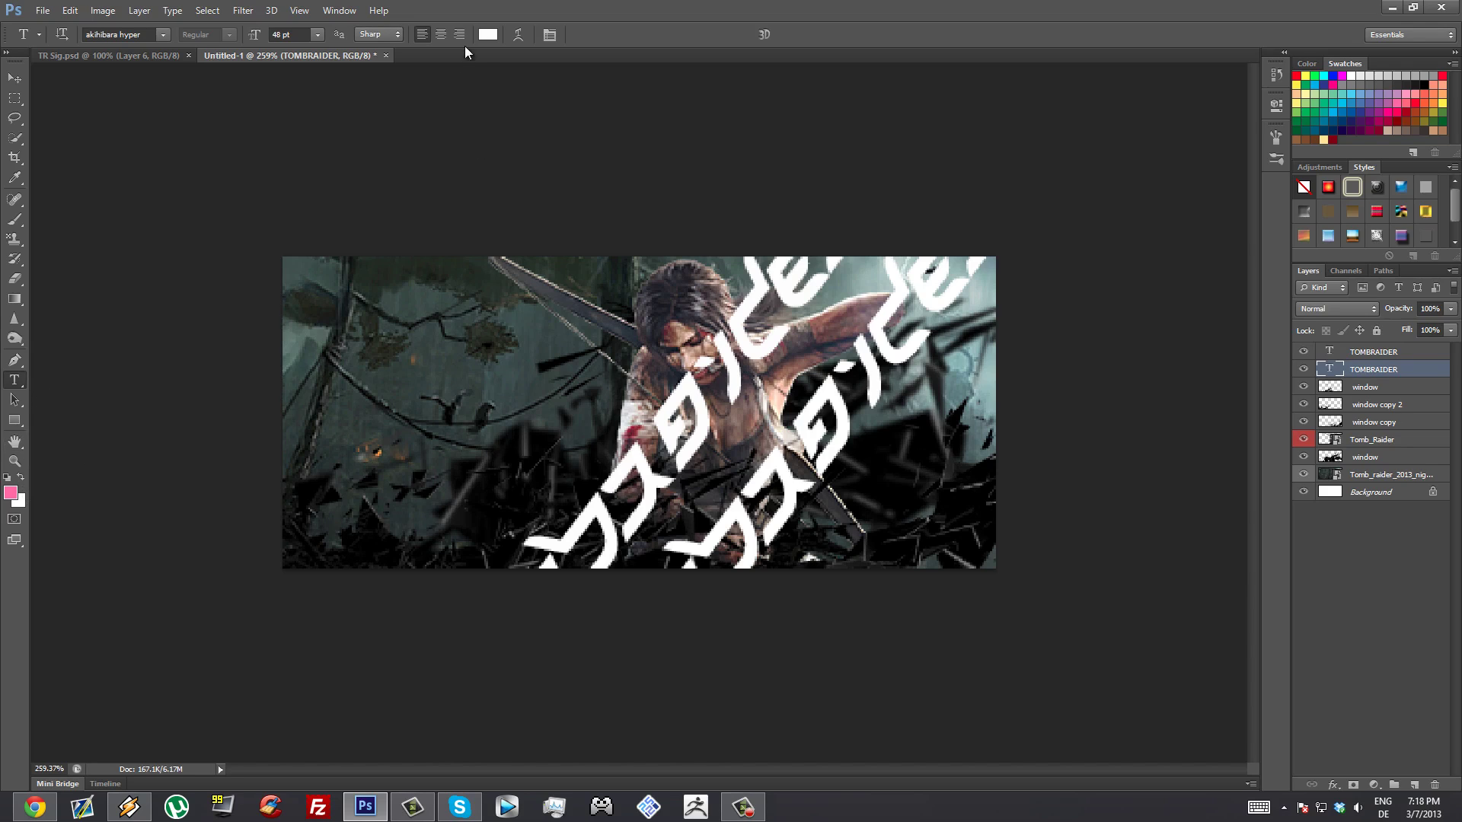
pyautogui.click(482, 34)
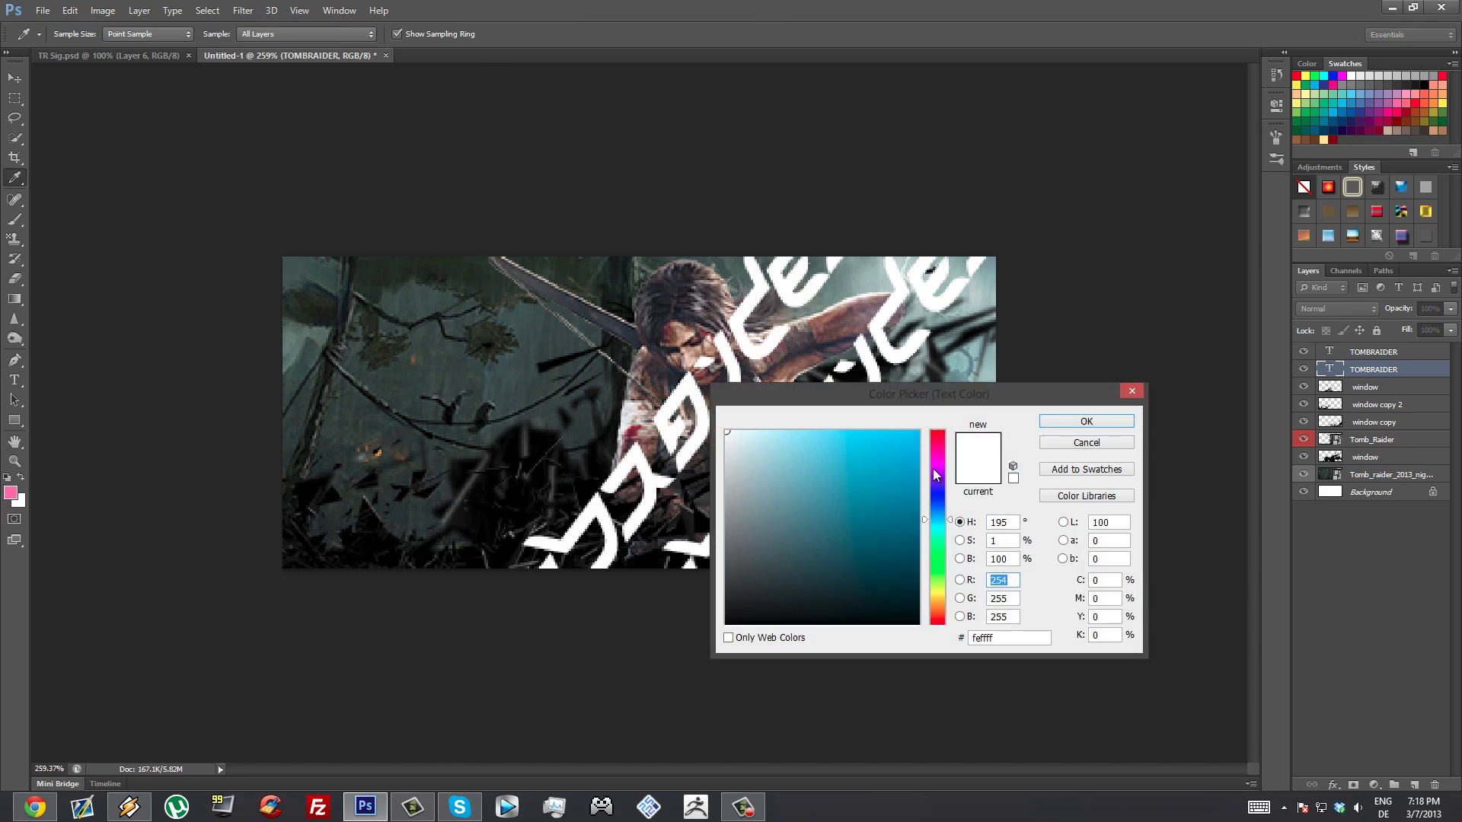
pyautogui.click(938, 430)
pyautogui.click(918, 431)
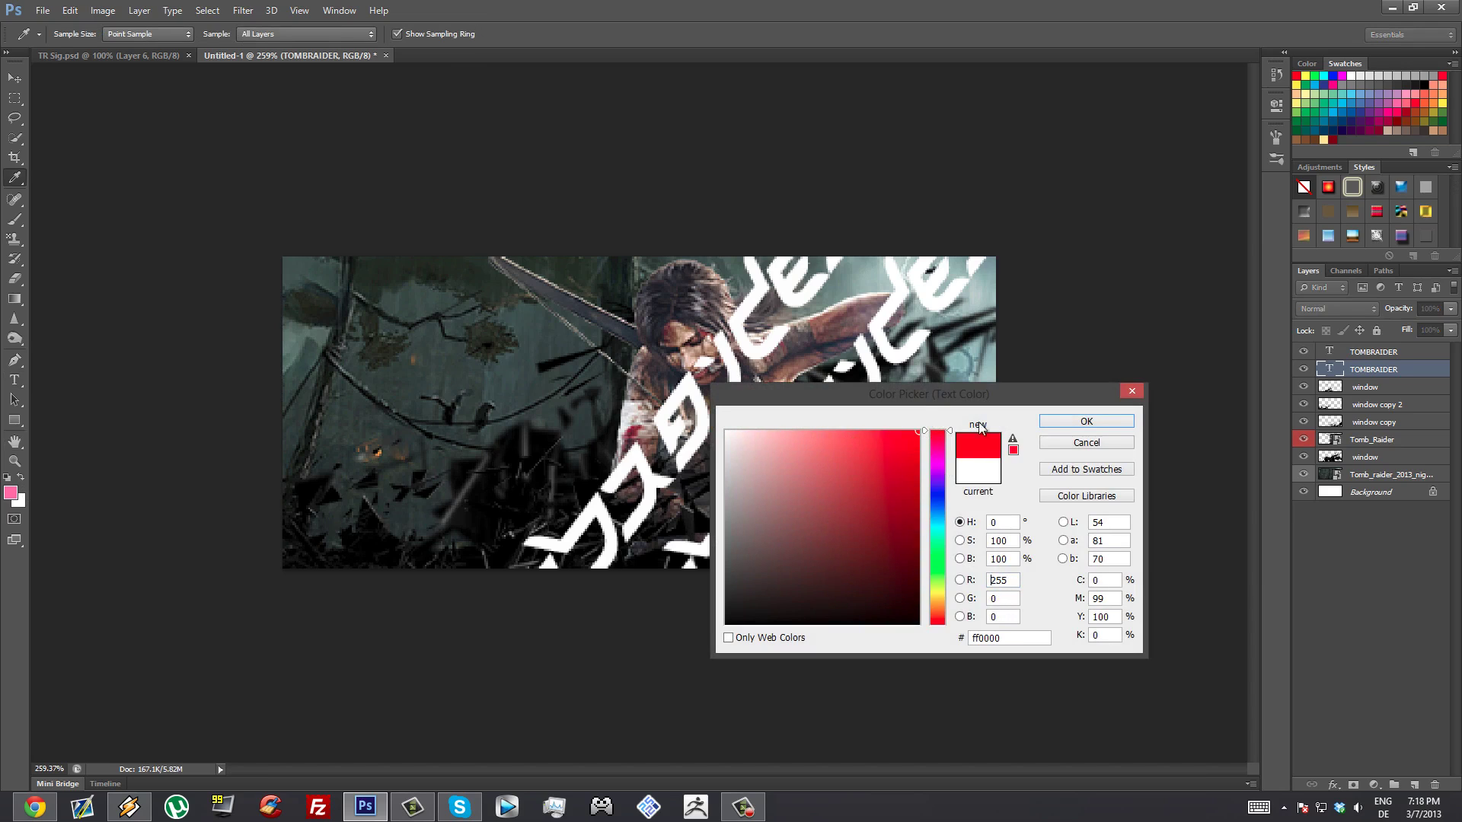
pyautogui.click(1121, 419)
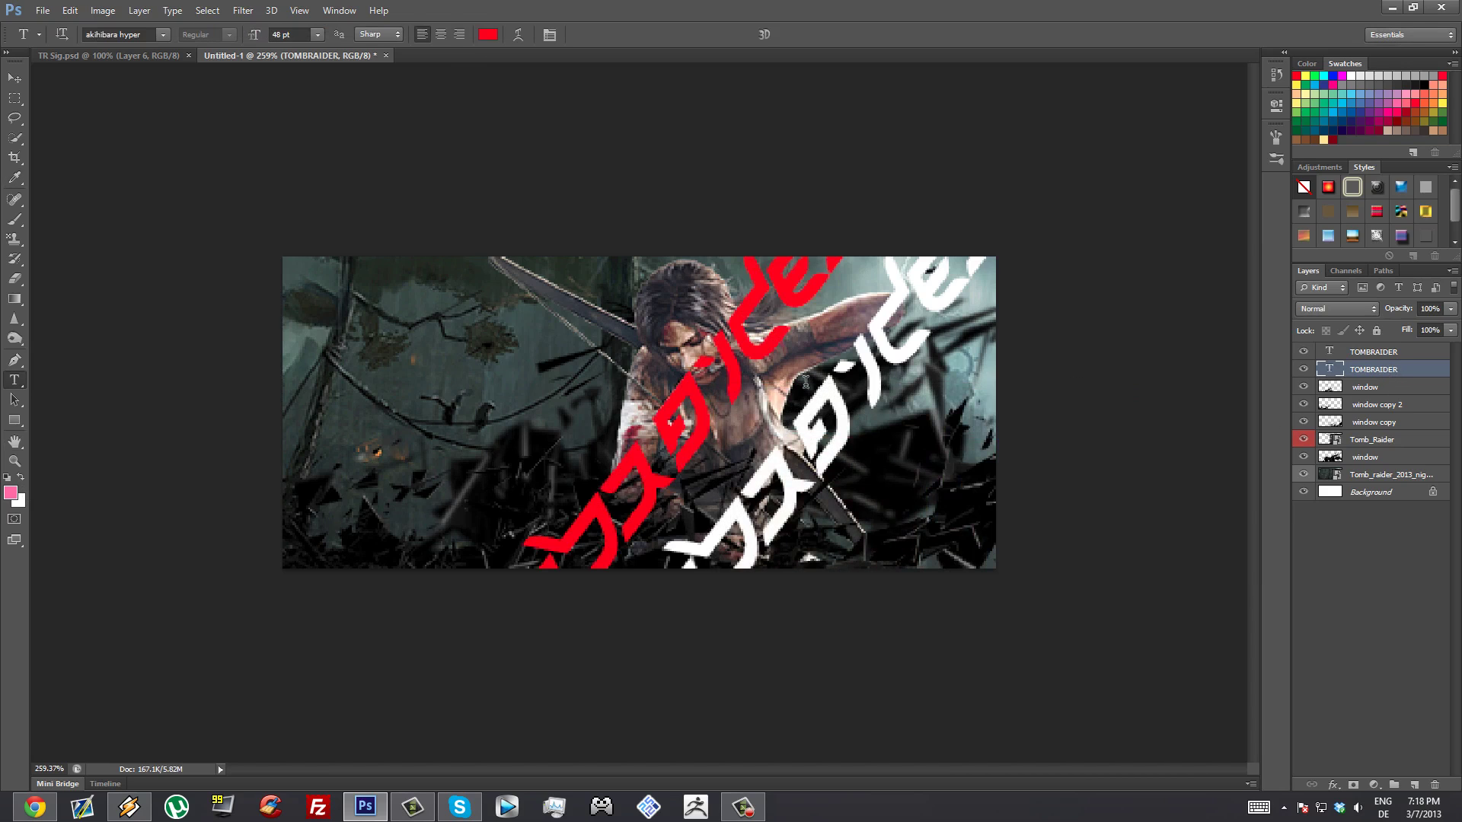
pyautogui.moveTo(715, 412); pyautogui.dragTo(857, 416)
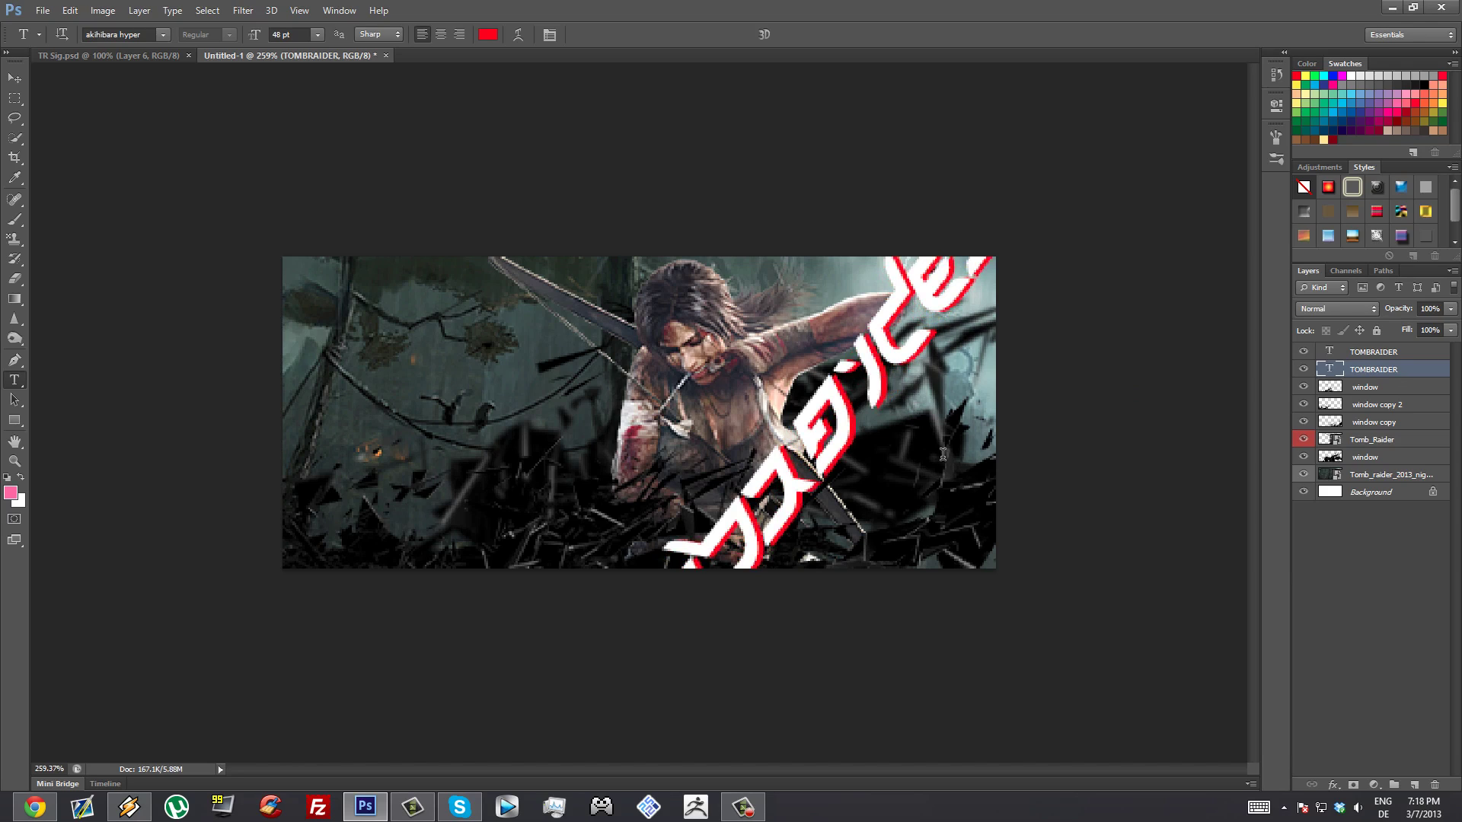
# Rotate both TOMBRAIDER text layers together about 10° clockwise and reposition them diagonally across the right part of the signature.
pyautogui.keyDown('shift'); pyautogui.click(1393, 351); pyautogui.keyUp('shift')
pyautogui.click(15, 461)
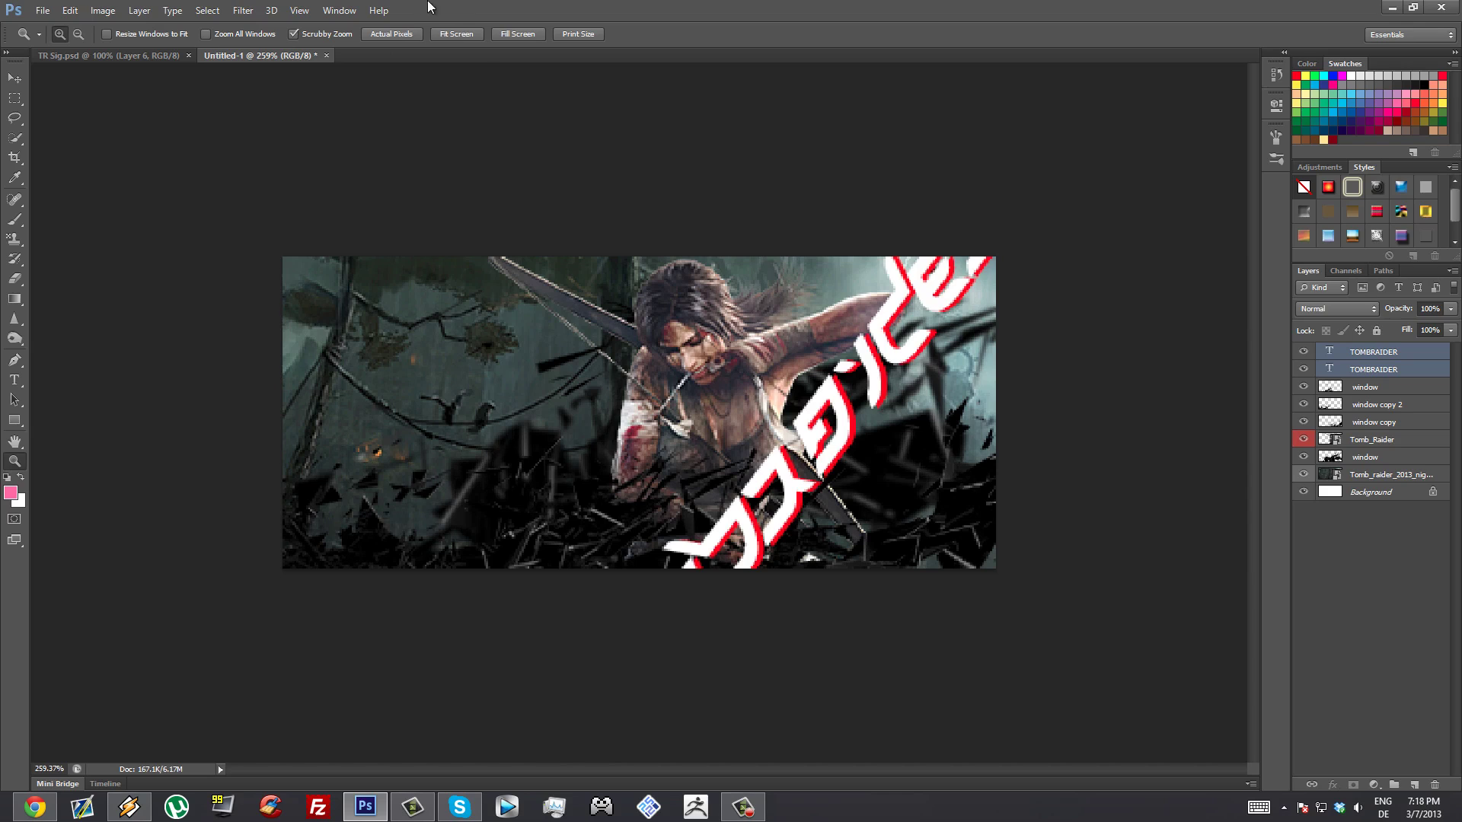
pyautogui.click(416, 34)
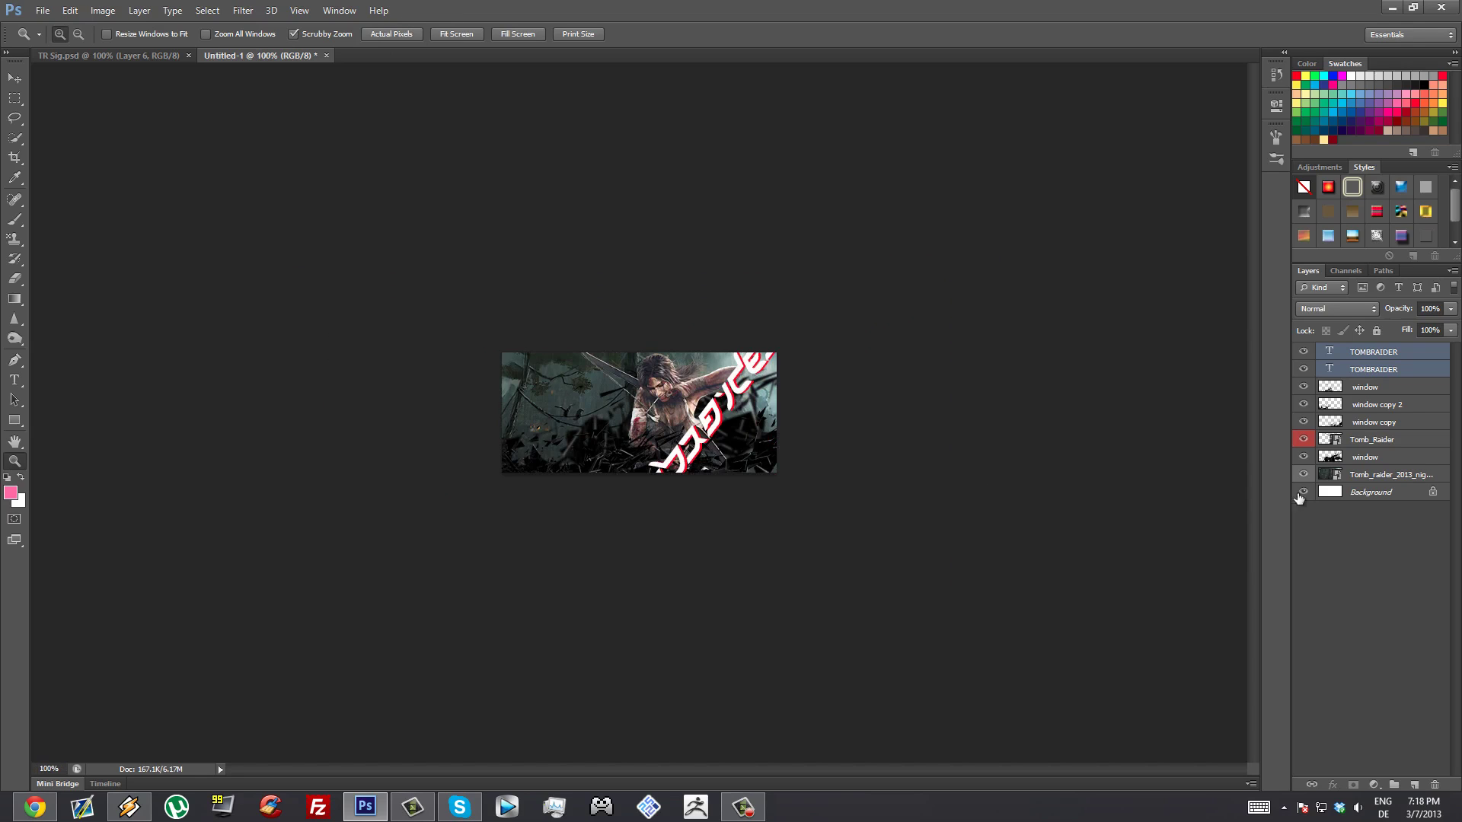
pyautogui.click(120, 57)
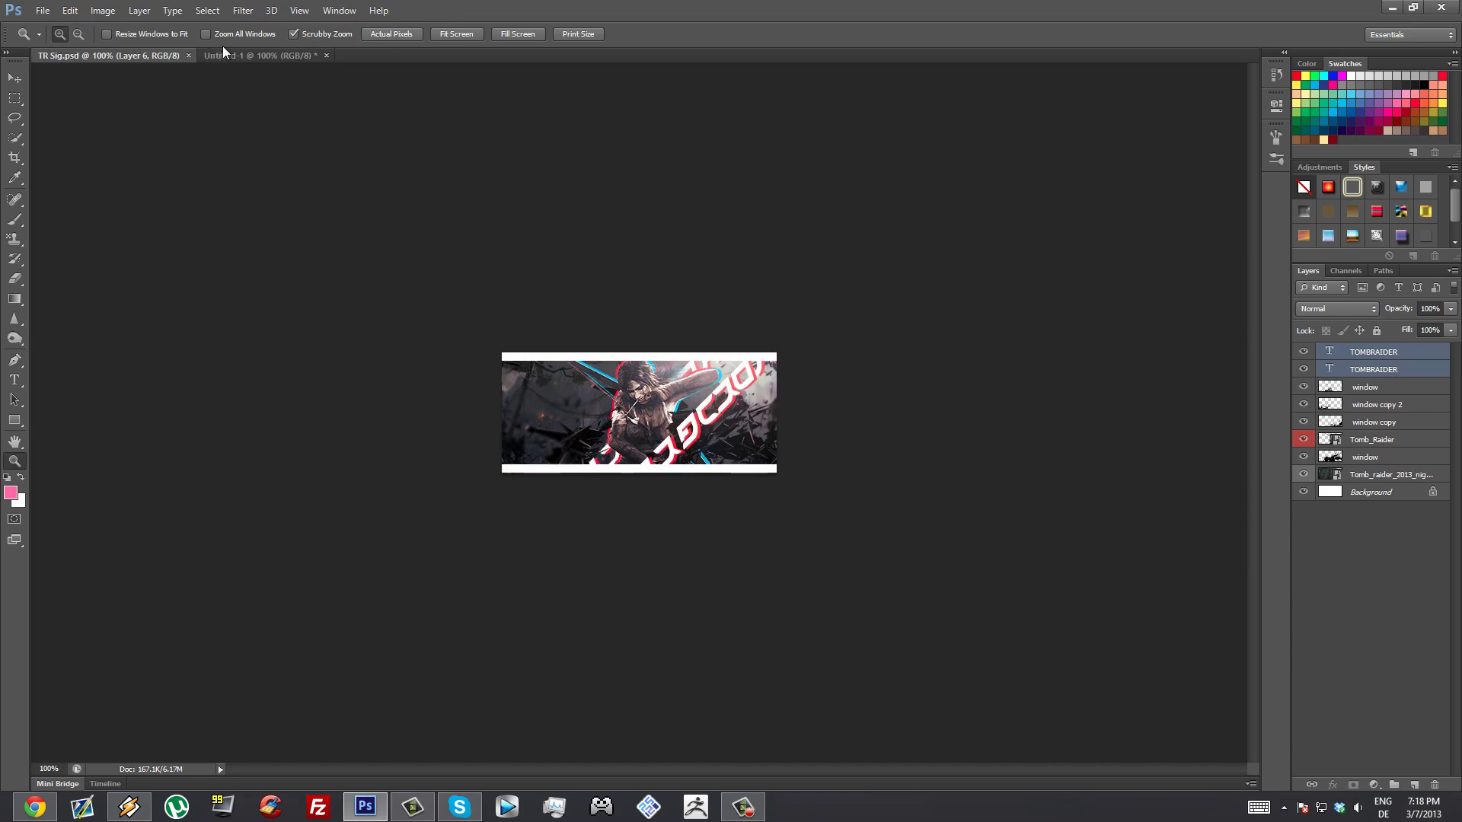
pyautogui.click(235, 55)
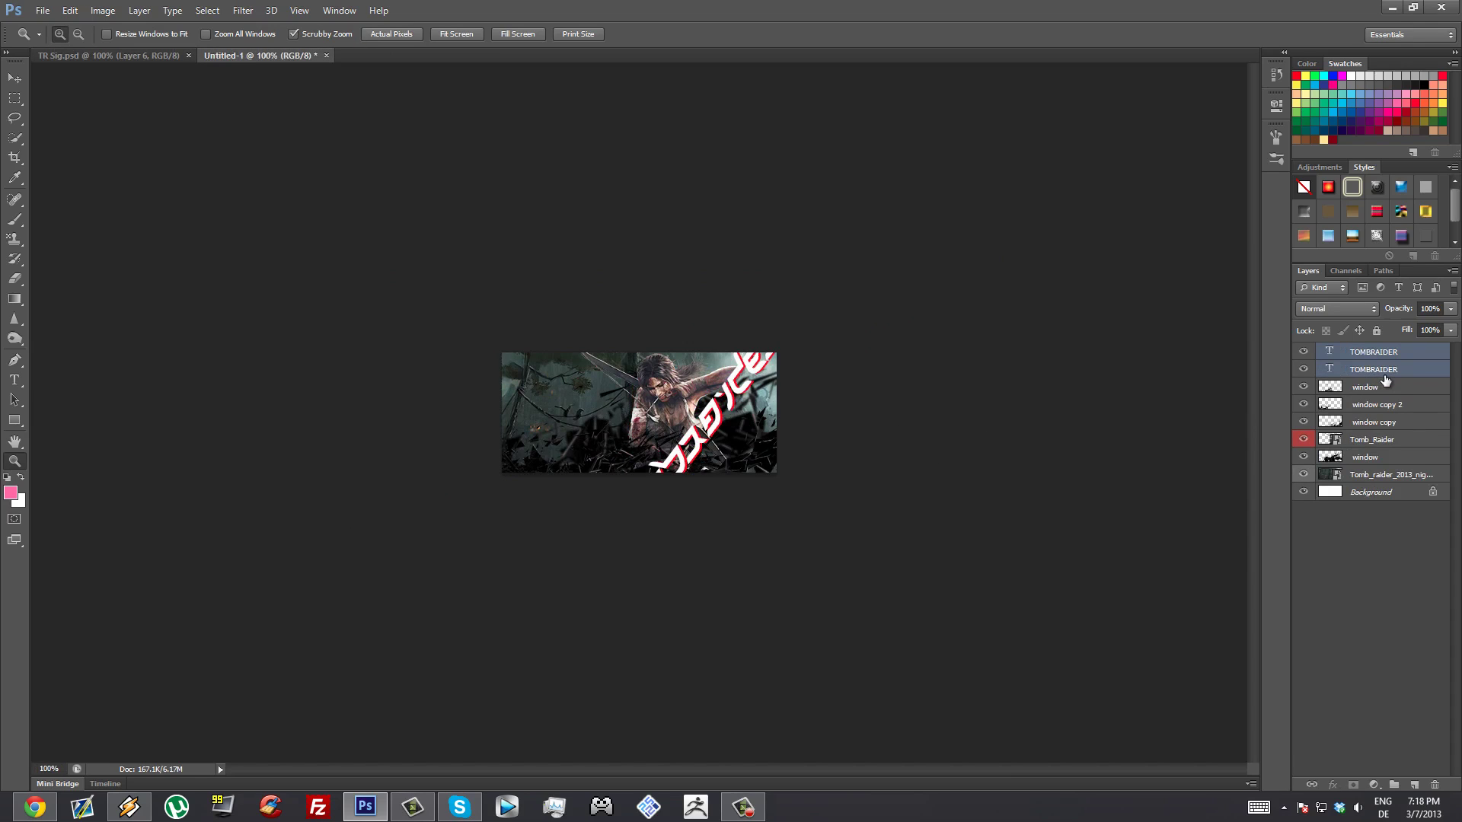
pyautogui.hotkey('ctrl', 't')
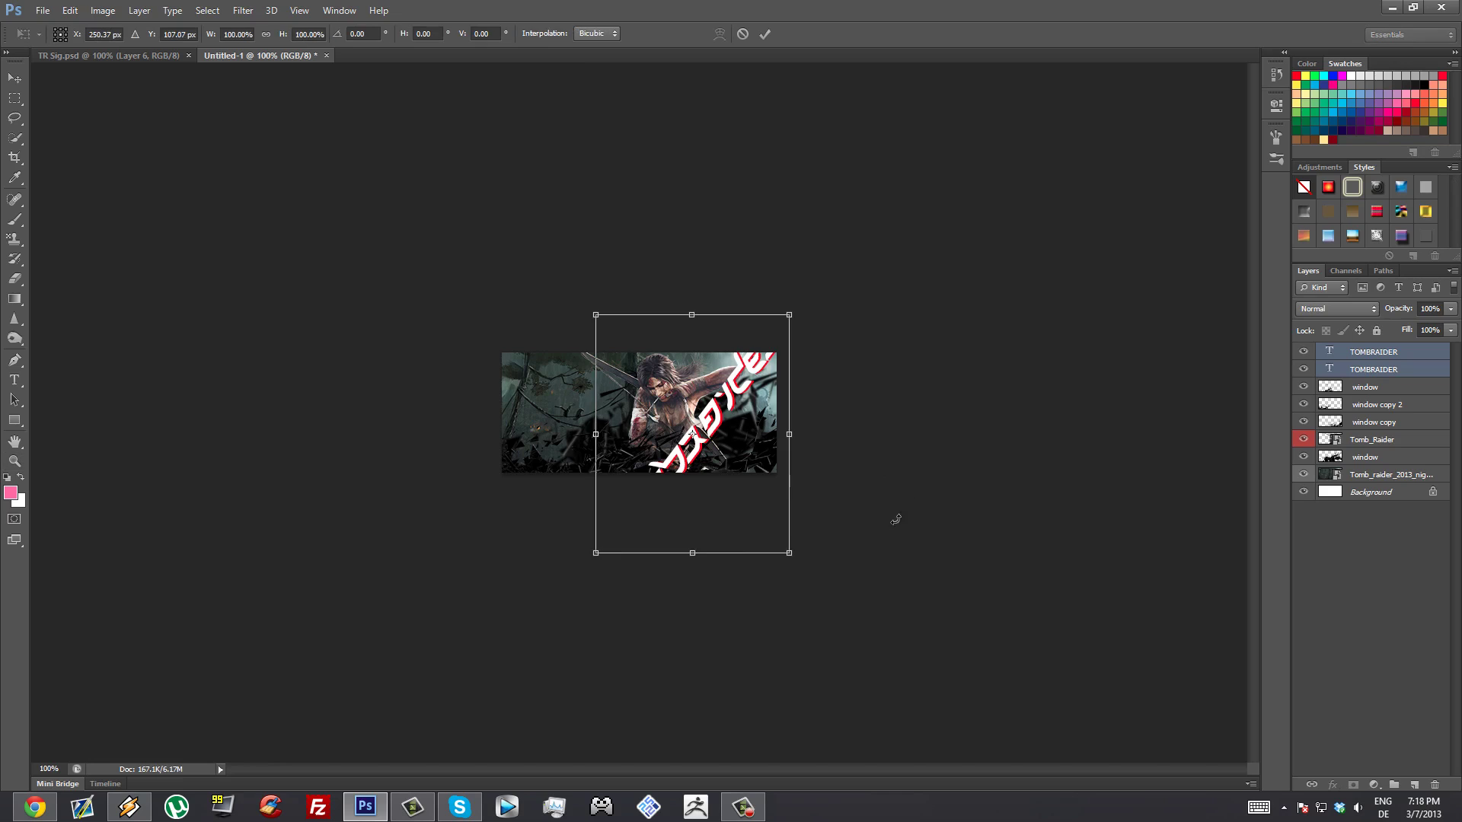
pyautogui.moveTo(891, 515); pyautogui.dragTo(858, 565)
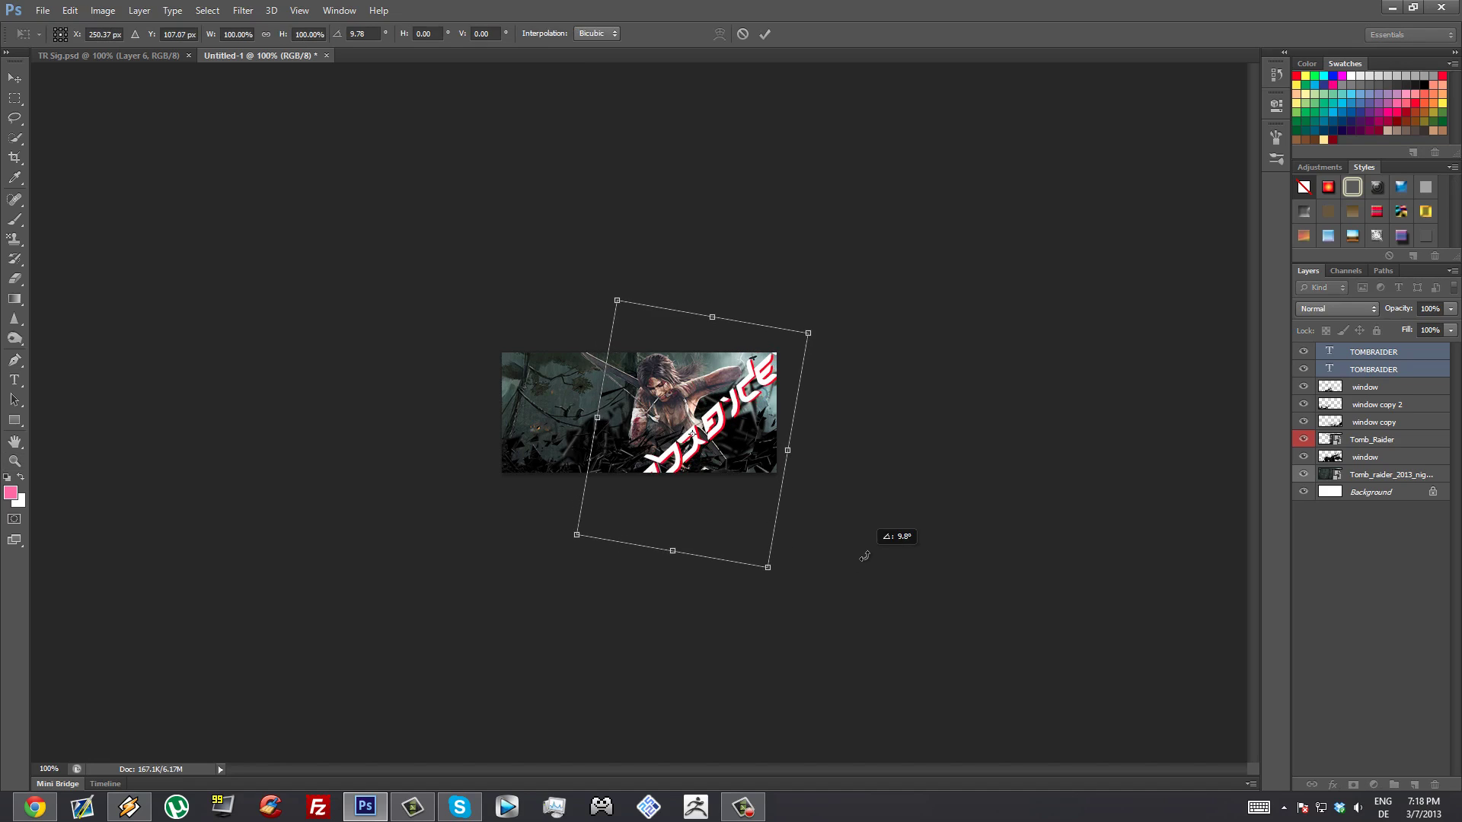
pyautogui.press('Return')
pyautogui.press('z')
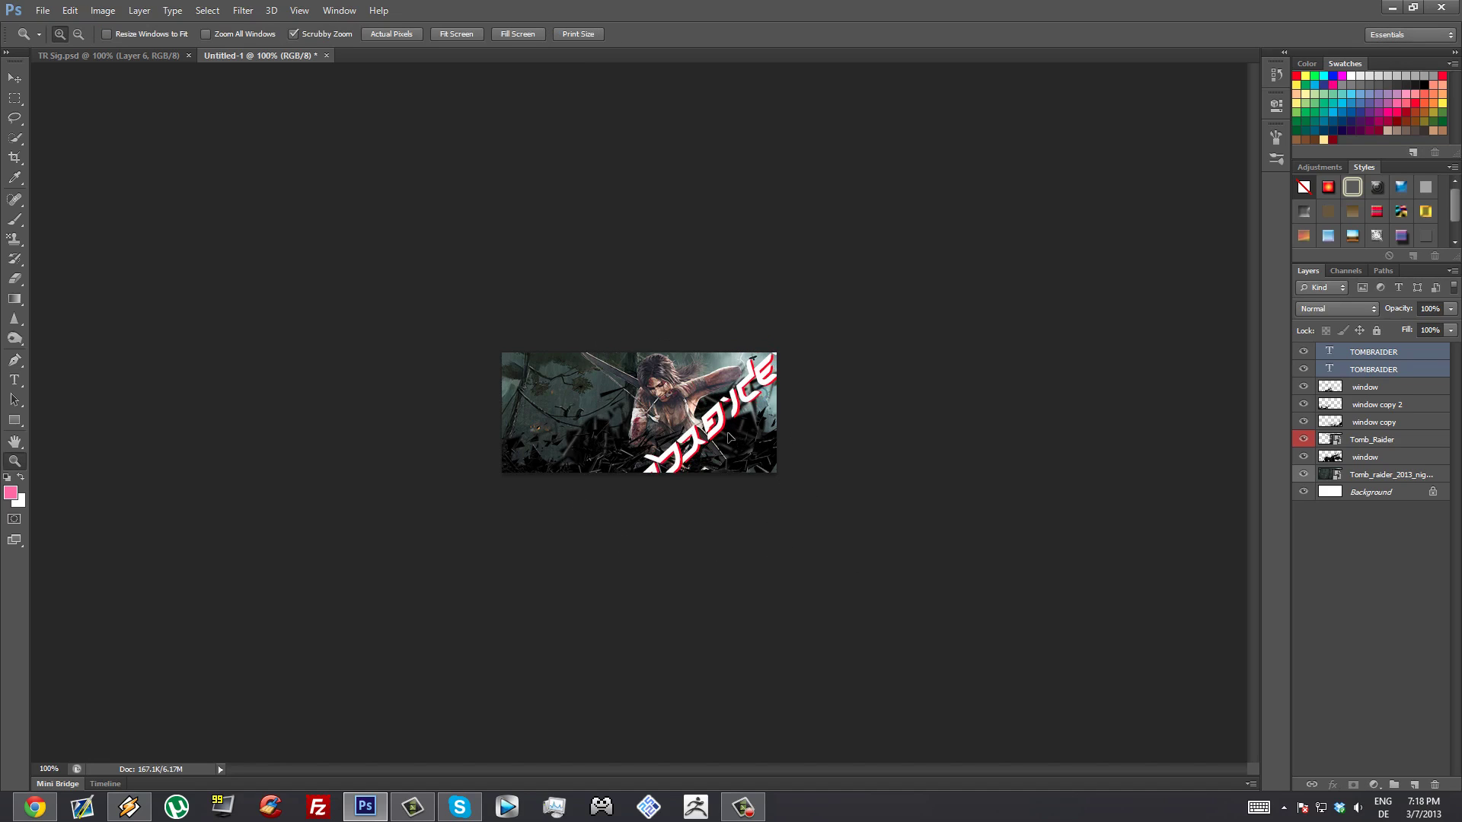
pyautogui.moveTo(731, 435)
pyautogui.mouseDown()
pyautogui.moveTo(708, 446)
pyautogui.moveTo(724, 457)
pyautogui.mouseUp()
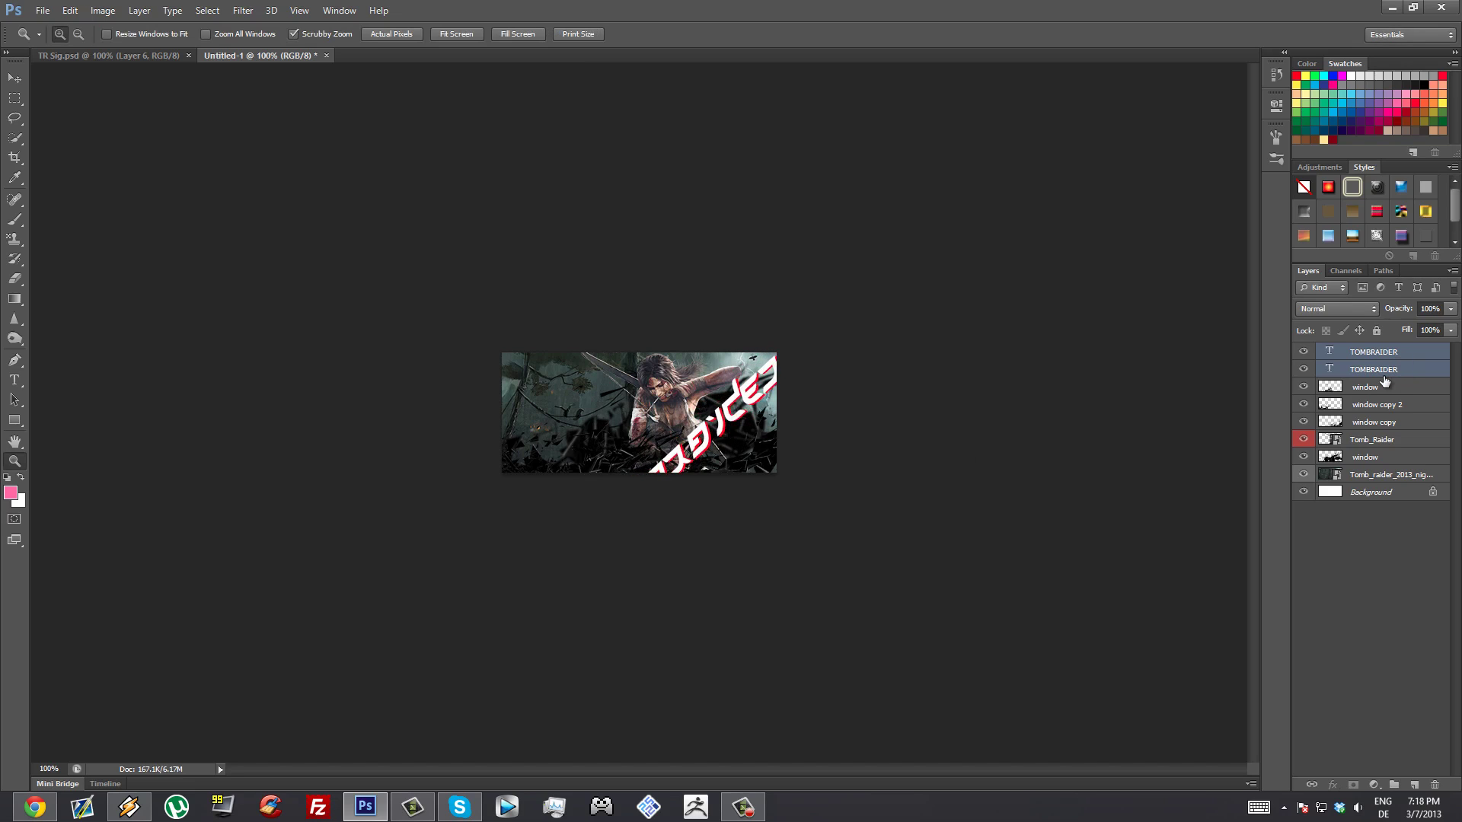
# Duplicate both TOMBRAIDER text layers beneath the Tomb_Raider render layer and shift the copies left behind the character.
pyautogui.press('alt')
pyautogui.moveTo(1385, 377); pyautogui.dragTo(1378, 457)
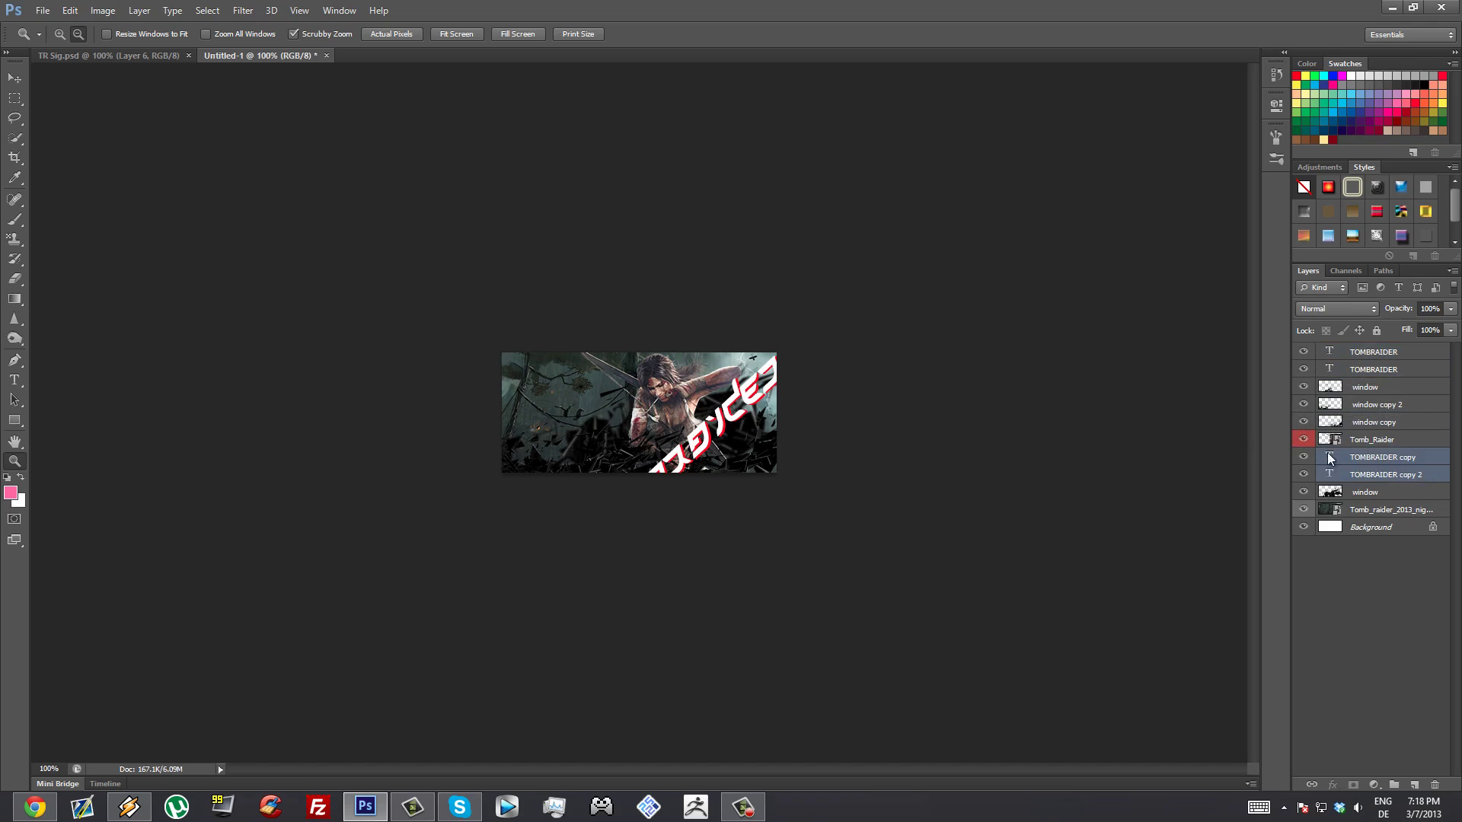
pyautogui.moveTo(763, 451); pyautogui.dragTo(691, 433)
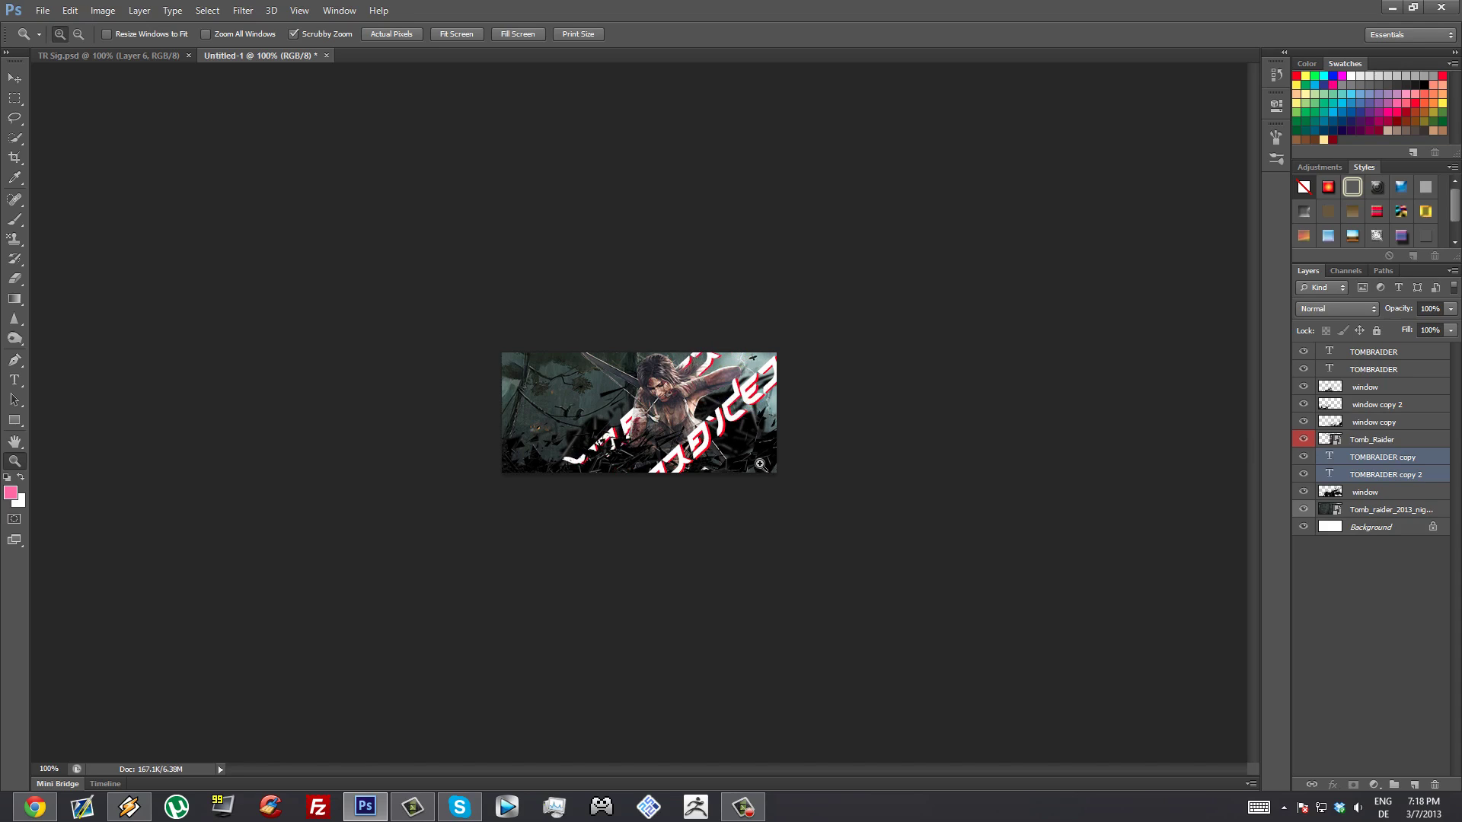
pyautogui.click(1416, 460)
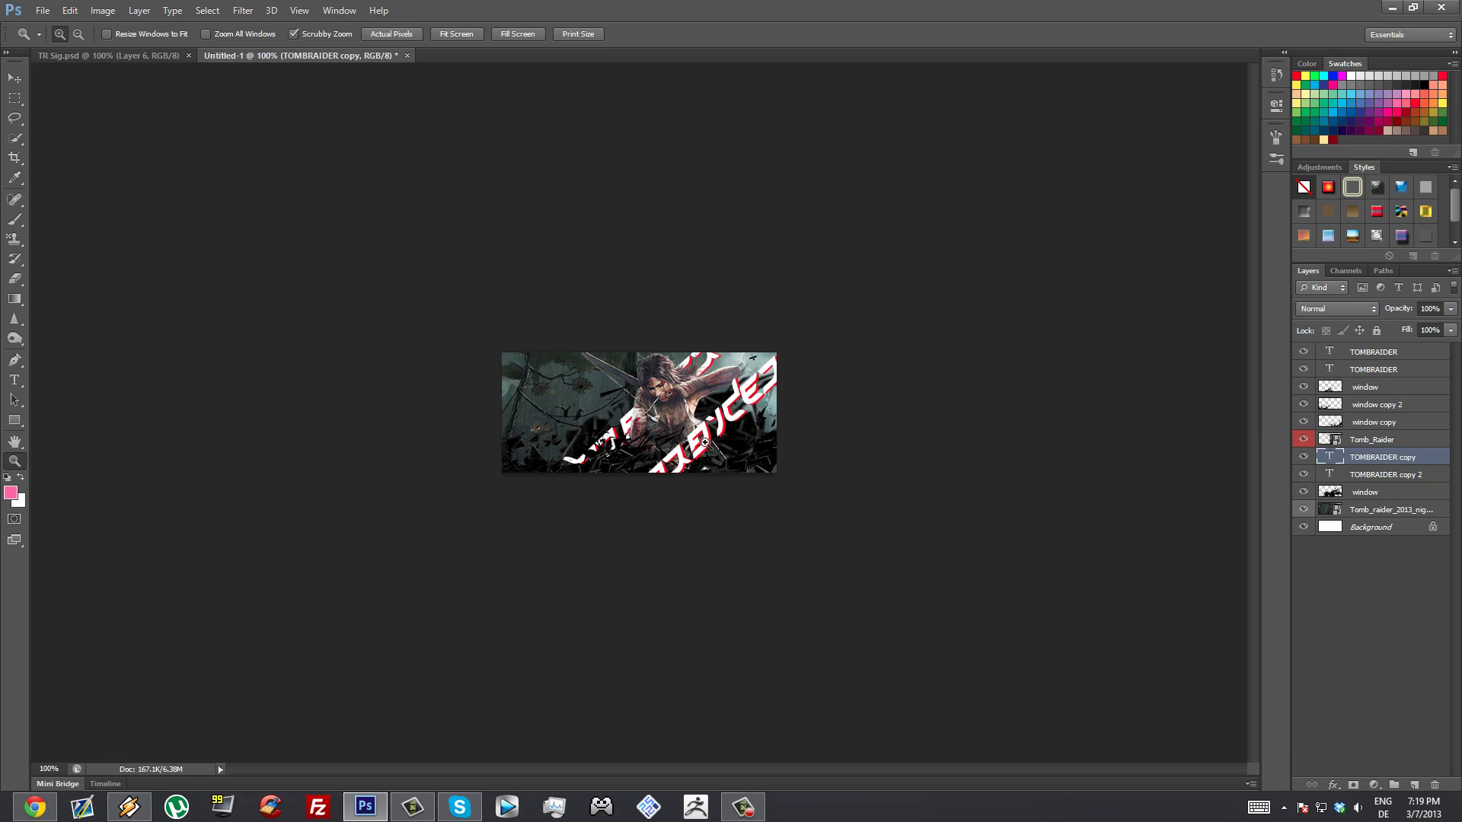
# Add a new layer above the night concept art background and darken the canvas edges with a soft black 319 px brush.
pyautogui.click(1393, 510)
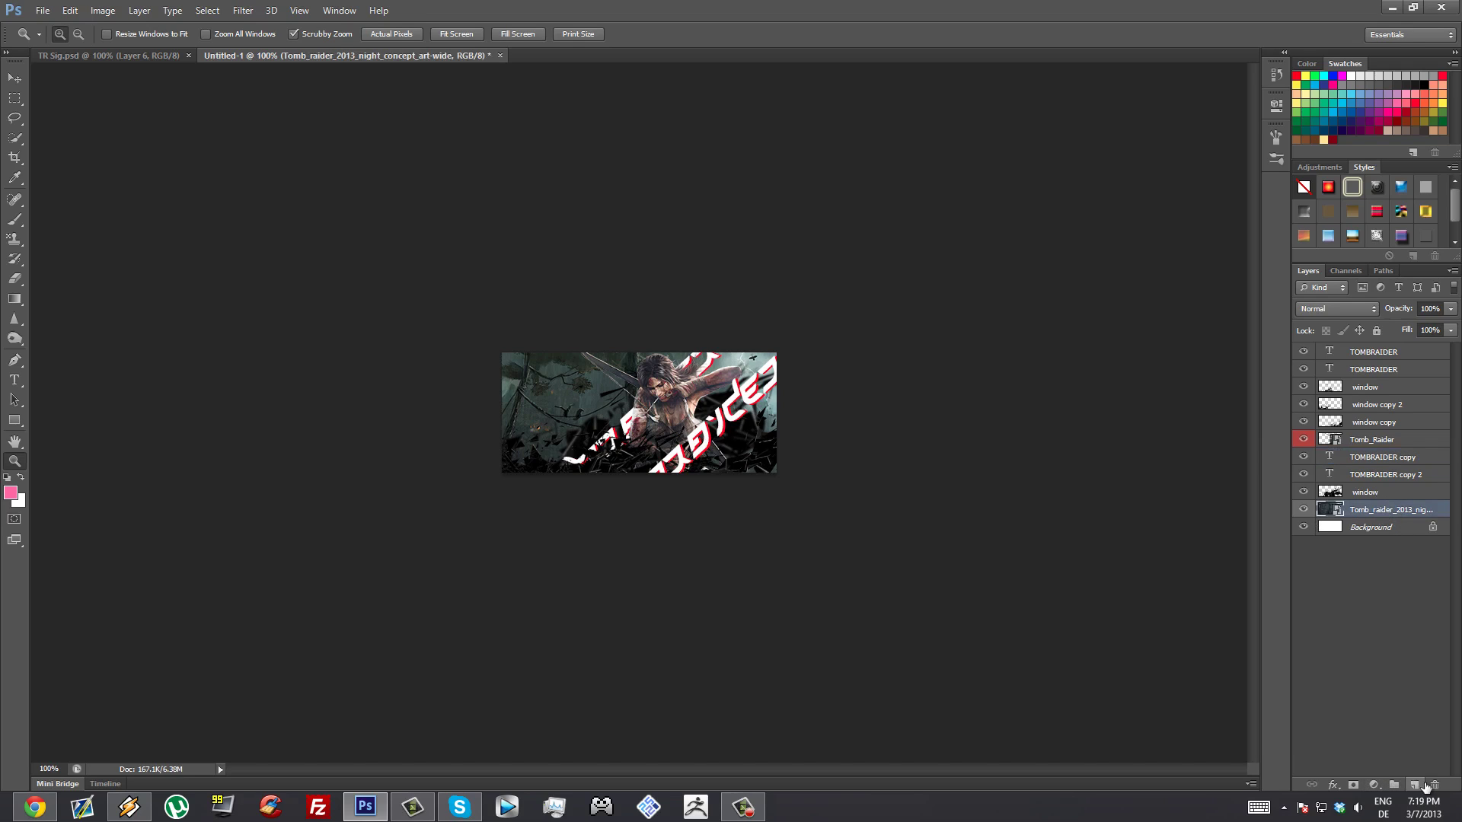
pyautogui.click(1417, 785)
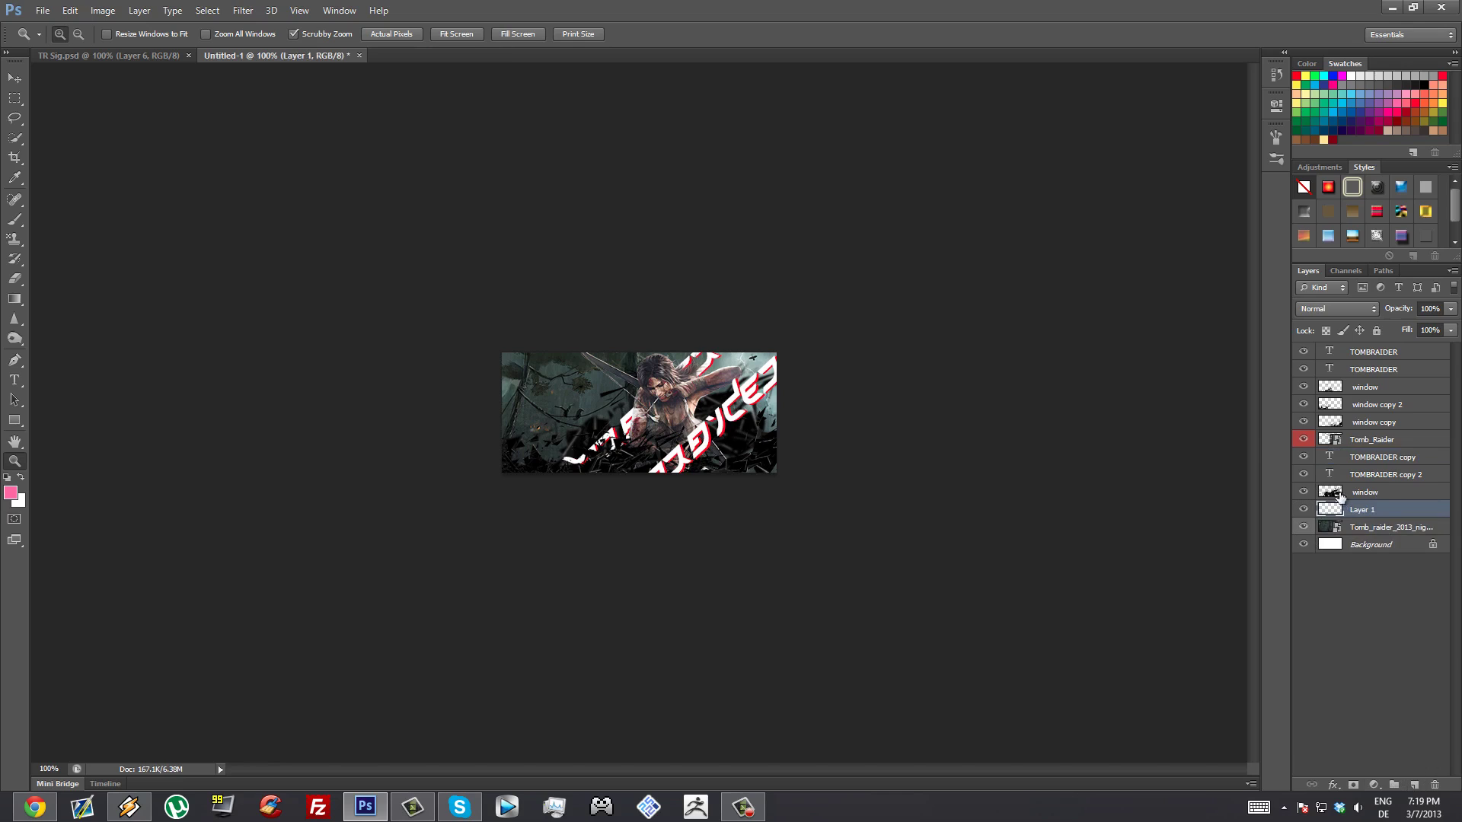
pyautogui.click(1297, 526)
pyautogui.click(1298, 527)
pyautogui.click(14, 219)
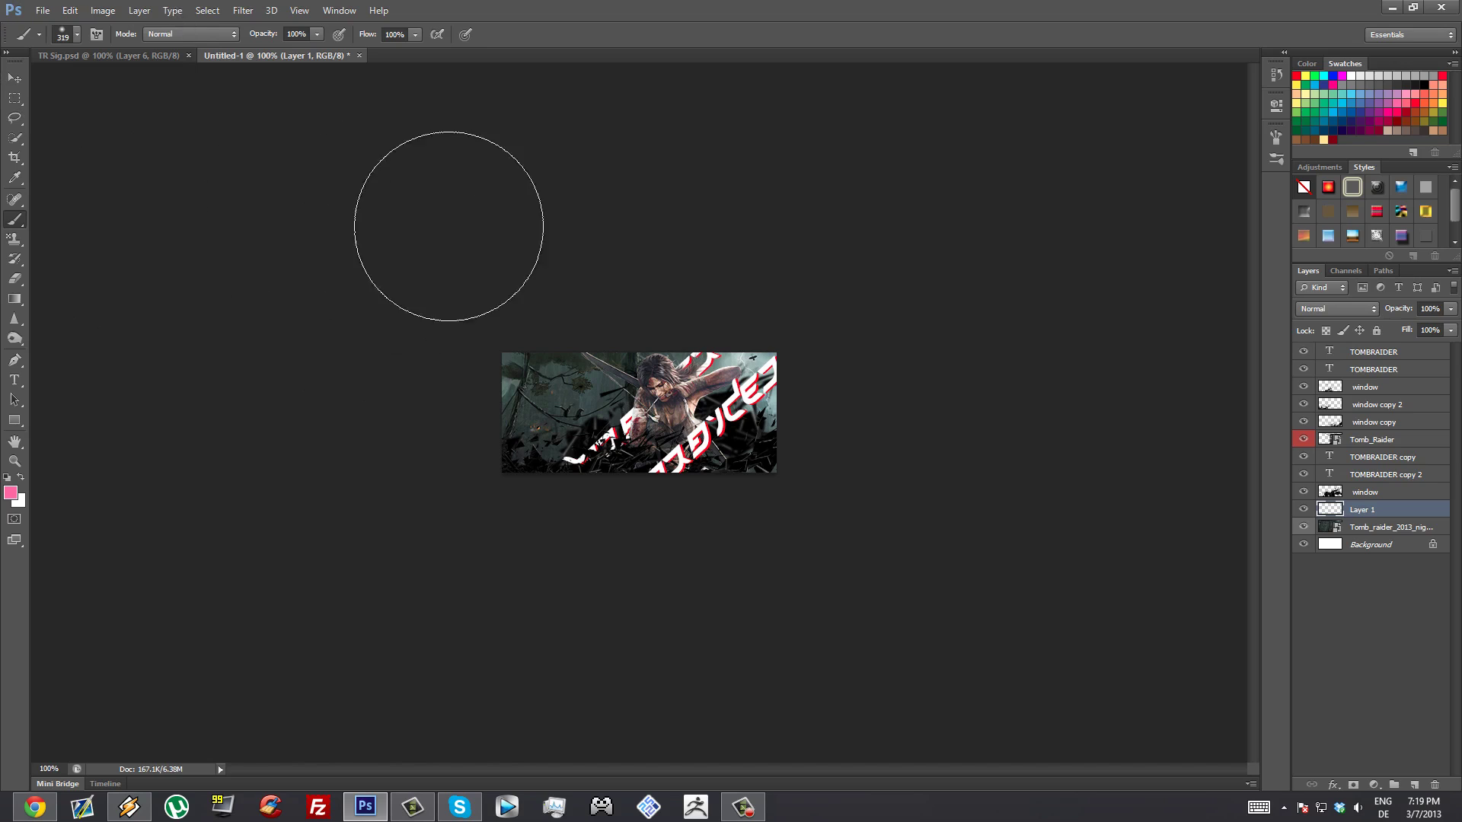
pyautogui.click(1428, 85)
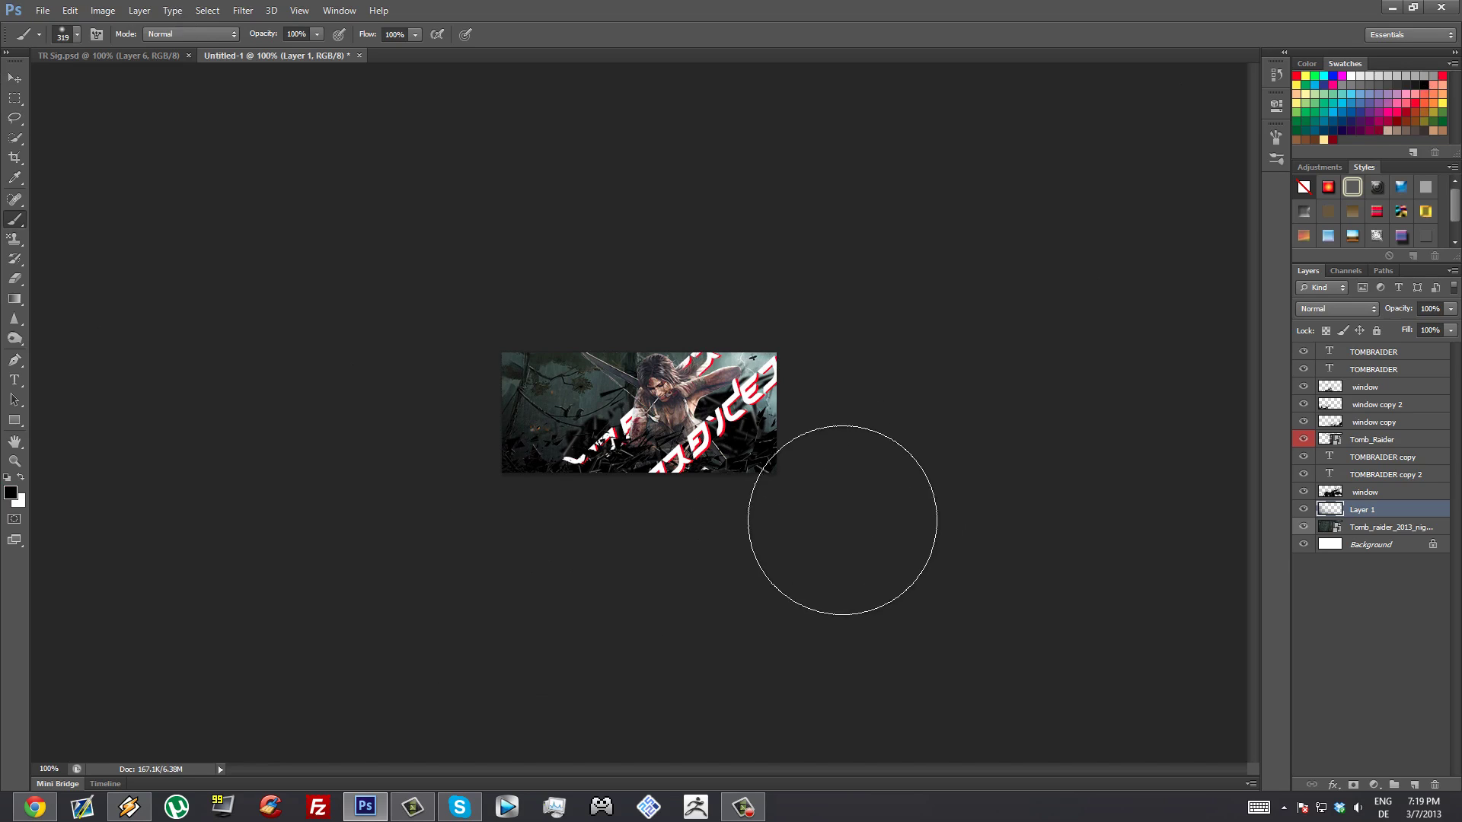
pyautogui.moveTo(842, 522)
pyautogui.mouseDown()
pyautogui.moveTo(783, 571)
pyautogui.moveTo(874, 424)
pyautogui.moveTo(821, 428)
pyautogui.mouseUp()
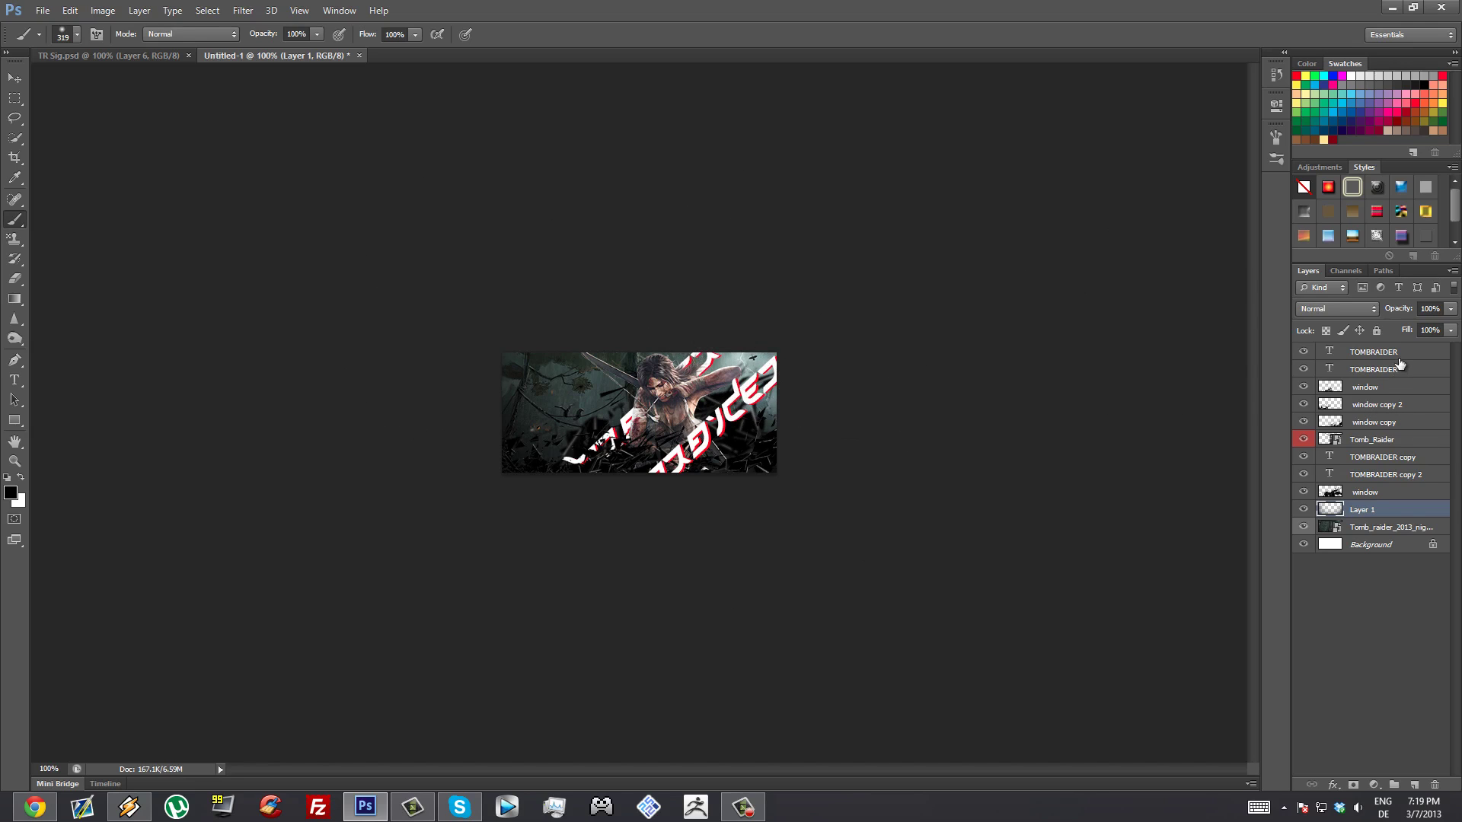
# Add a new layer directly below the top TOMBRAIDER texts and paint soft white light from the canvas's upper right edge.
pyautogui.click(1397, 356)
pyautogui.click(1407, 784)
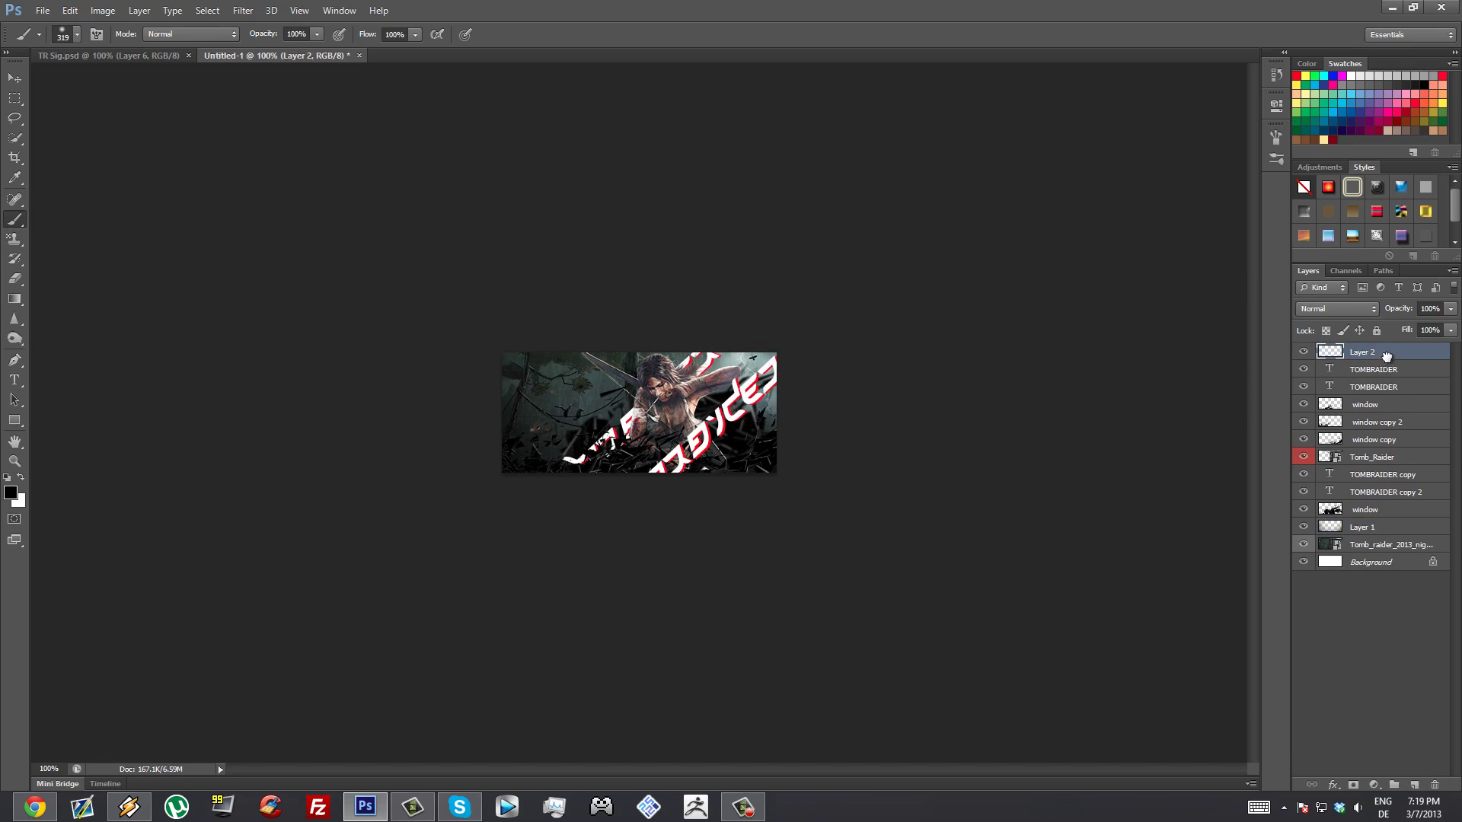
pyautogui.moveTo(1386, 356); pyautogui.dragTo(1393, 400)
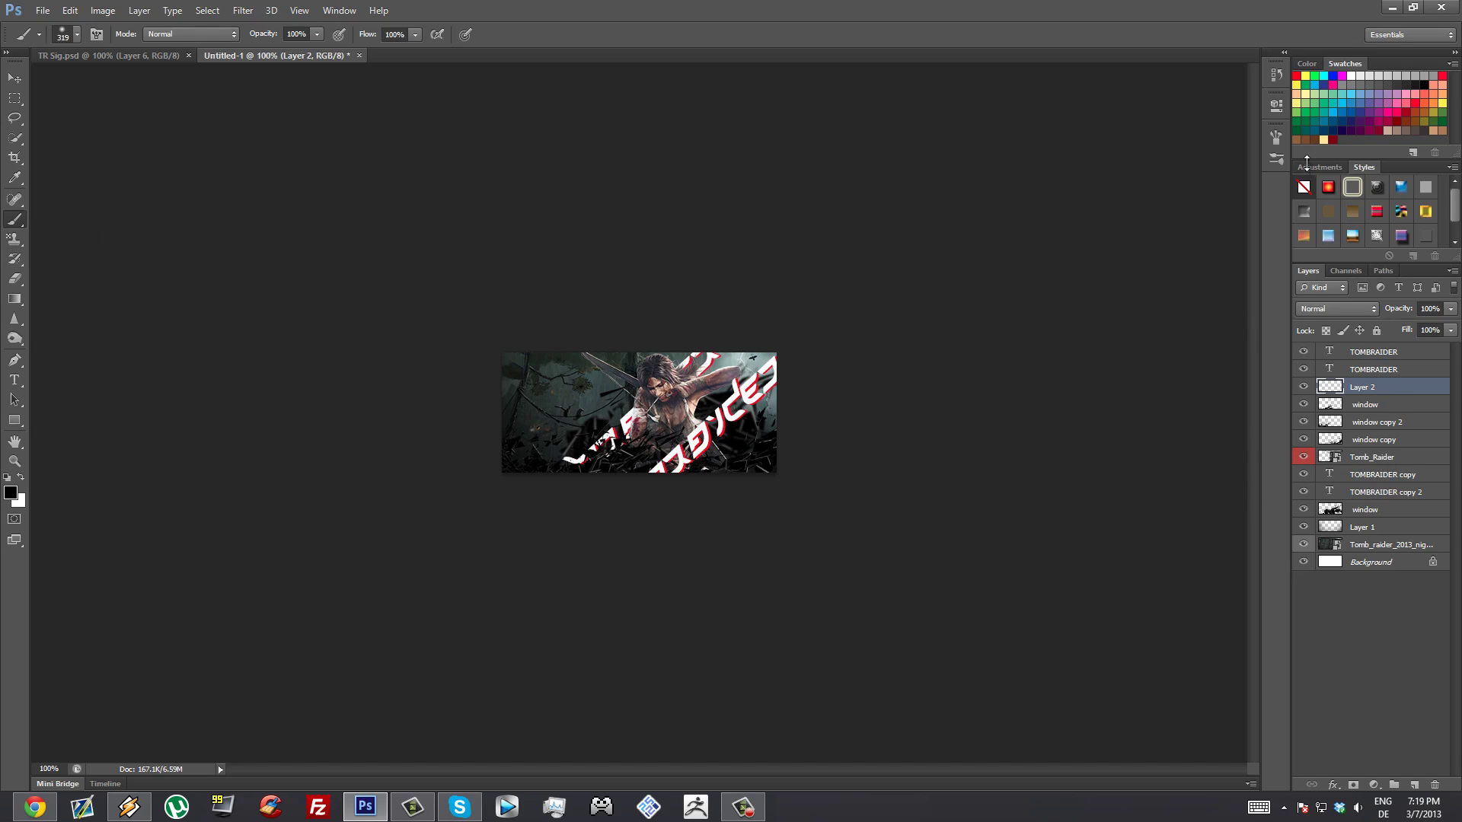
pyautogui.click(1352, 76)
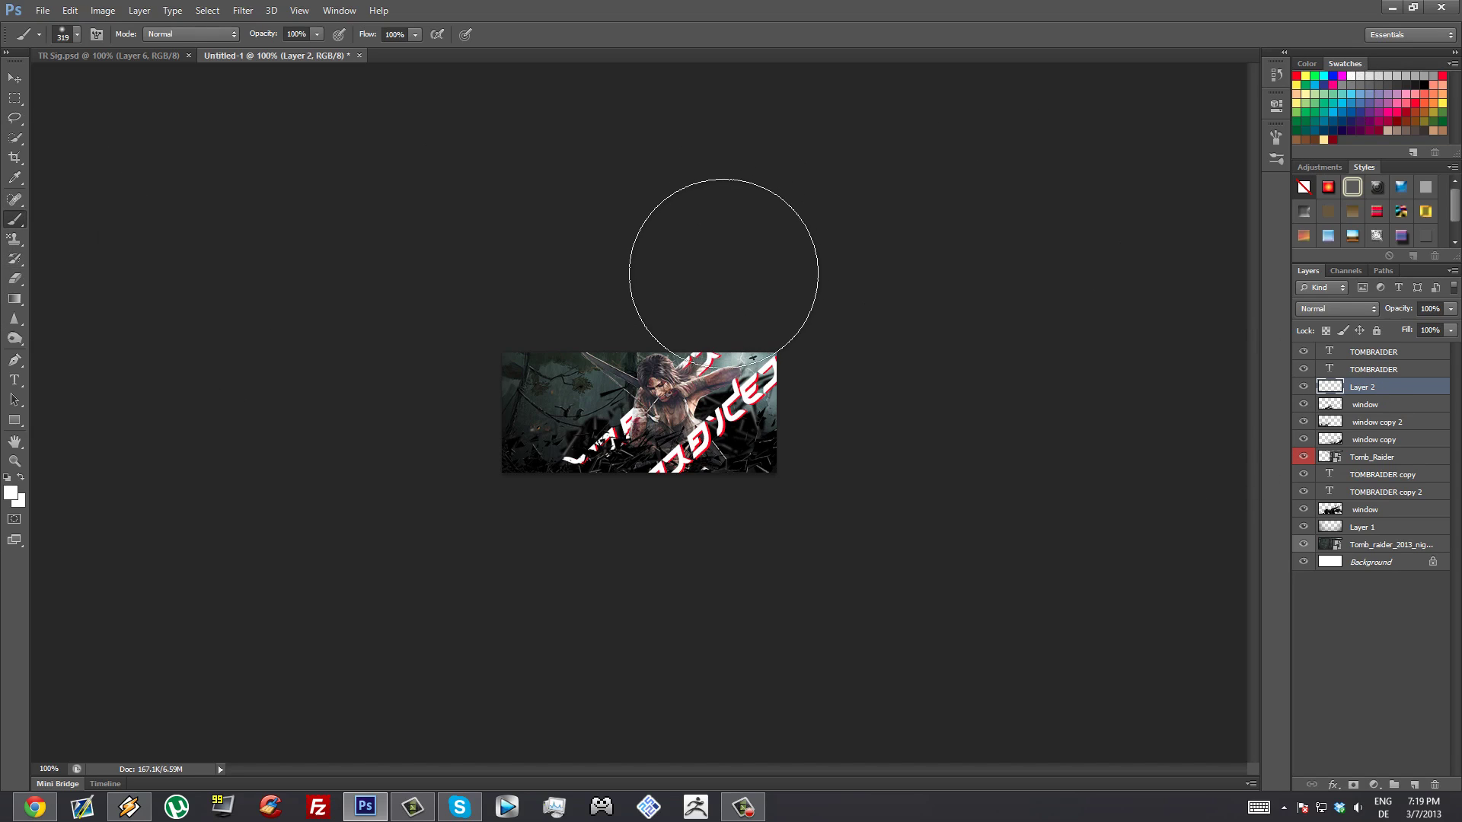
pyautogui.click(718, 257)
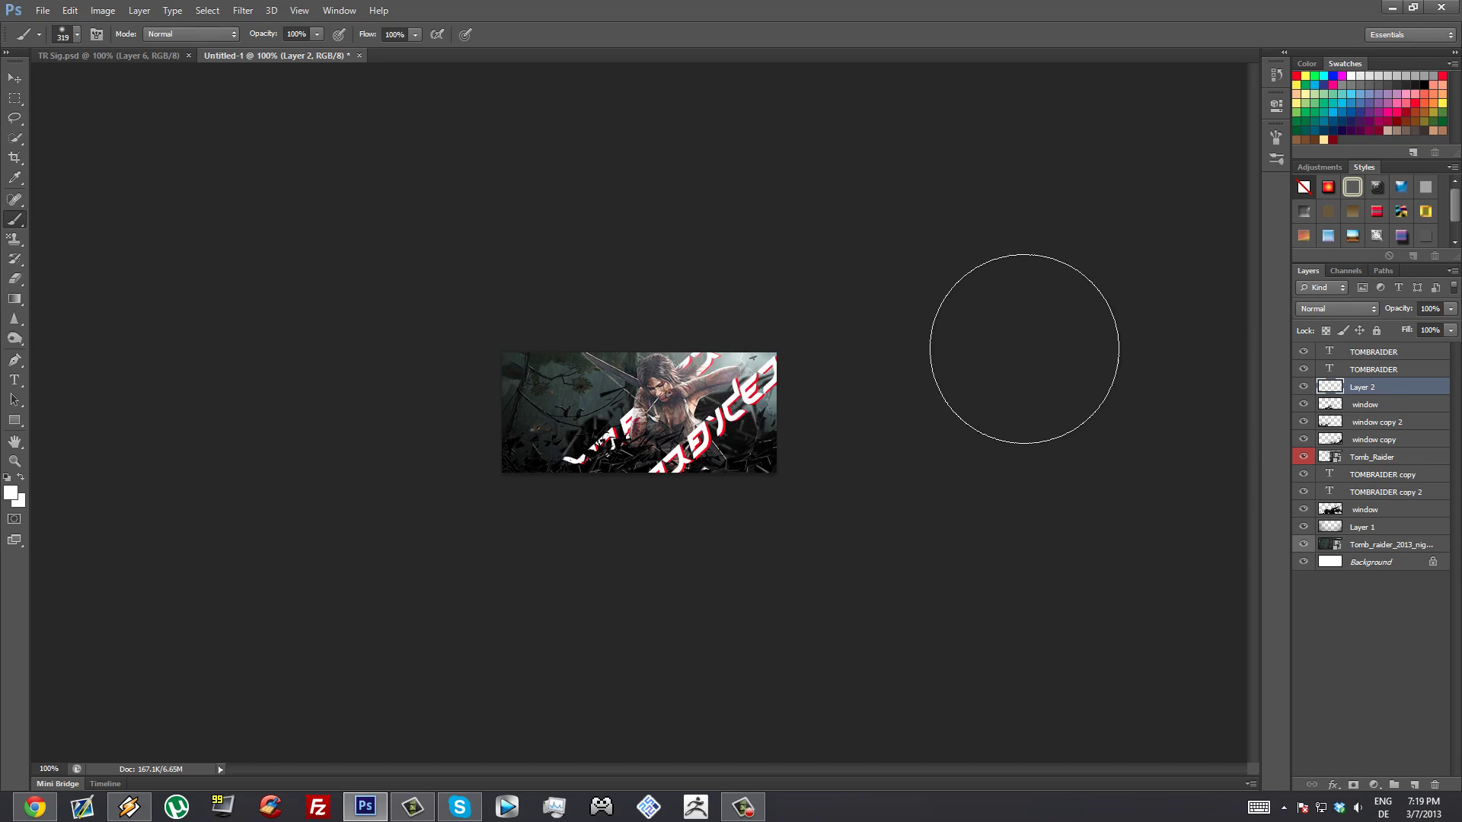
# Try the white light layer above the TOMBRAIDER texts with an extra white brush dab, then restore its previous state.
pyautogui.moveTo(1403, 374); pyautogui.dragTo(1401, 353)
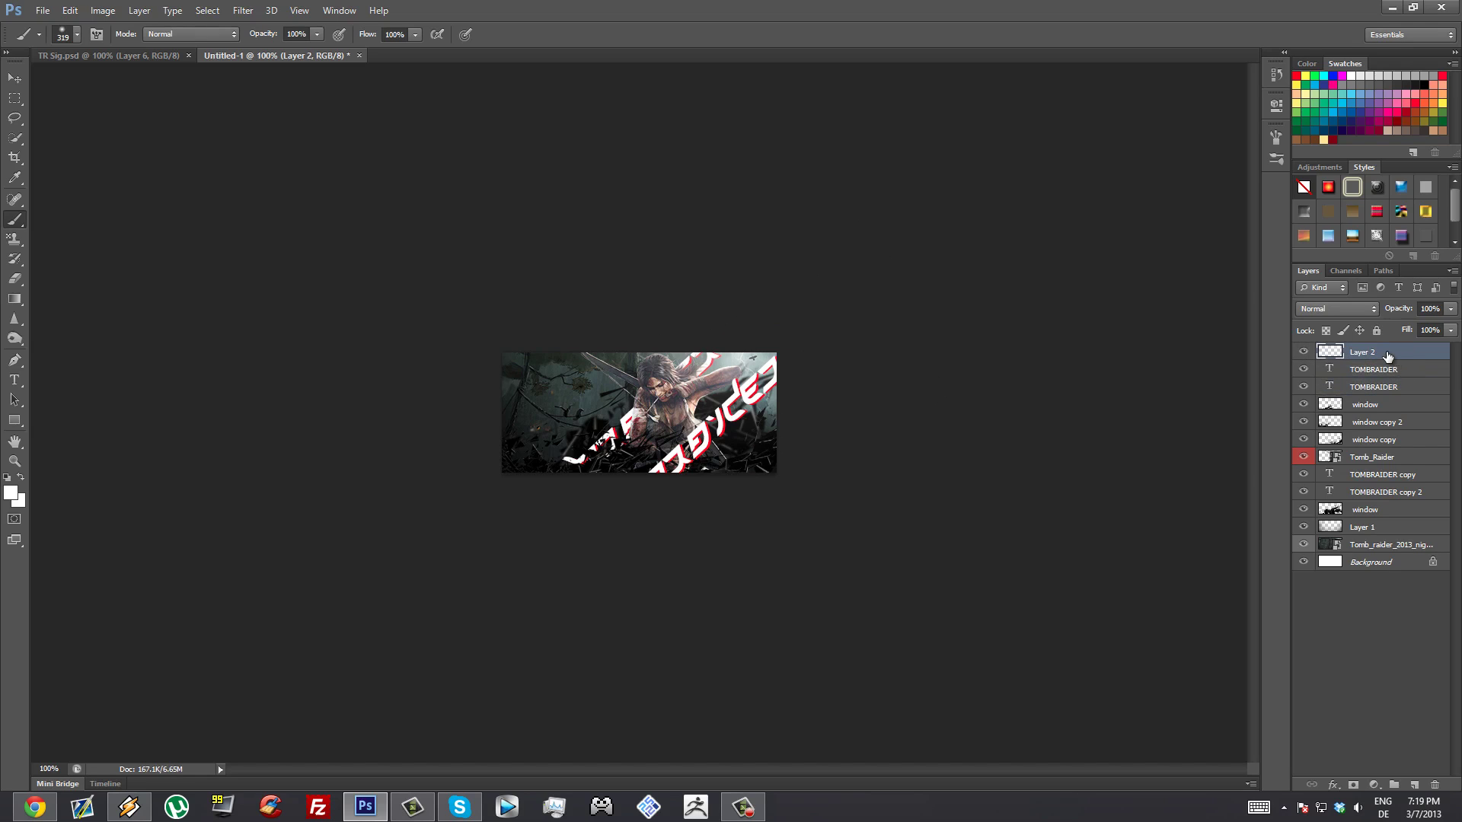
pyautogui.click(761, 311)
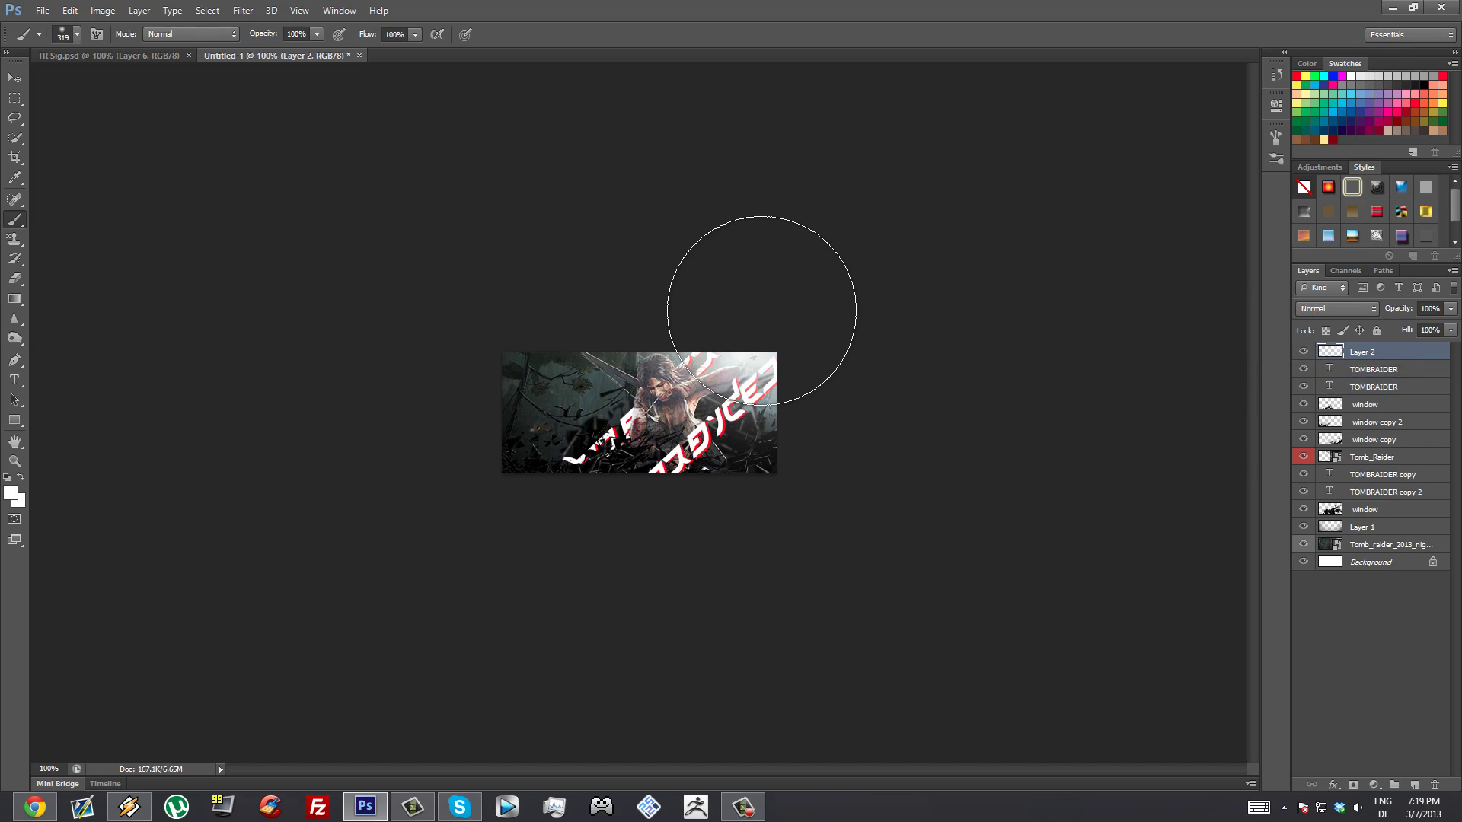
pyautogui.hotkey('ctrl', 'z')
pyautogui.moveTo(1357, 351); pyautogui.dragTo(1399, 396)
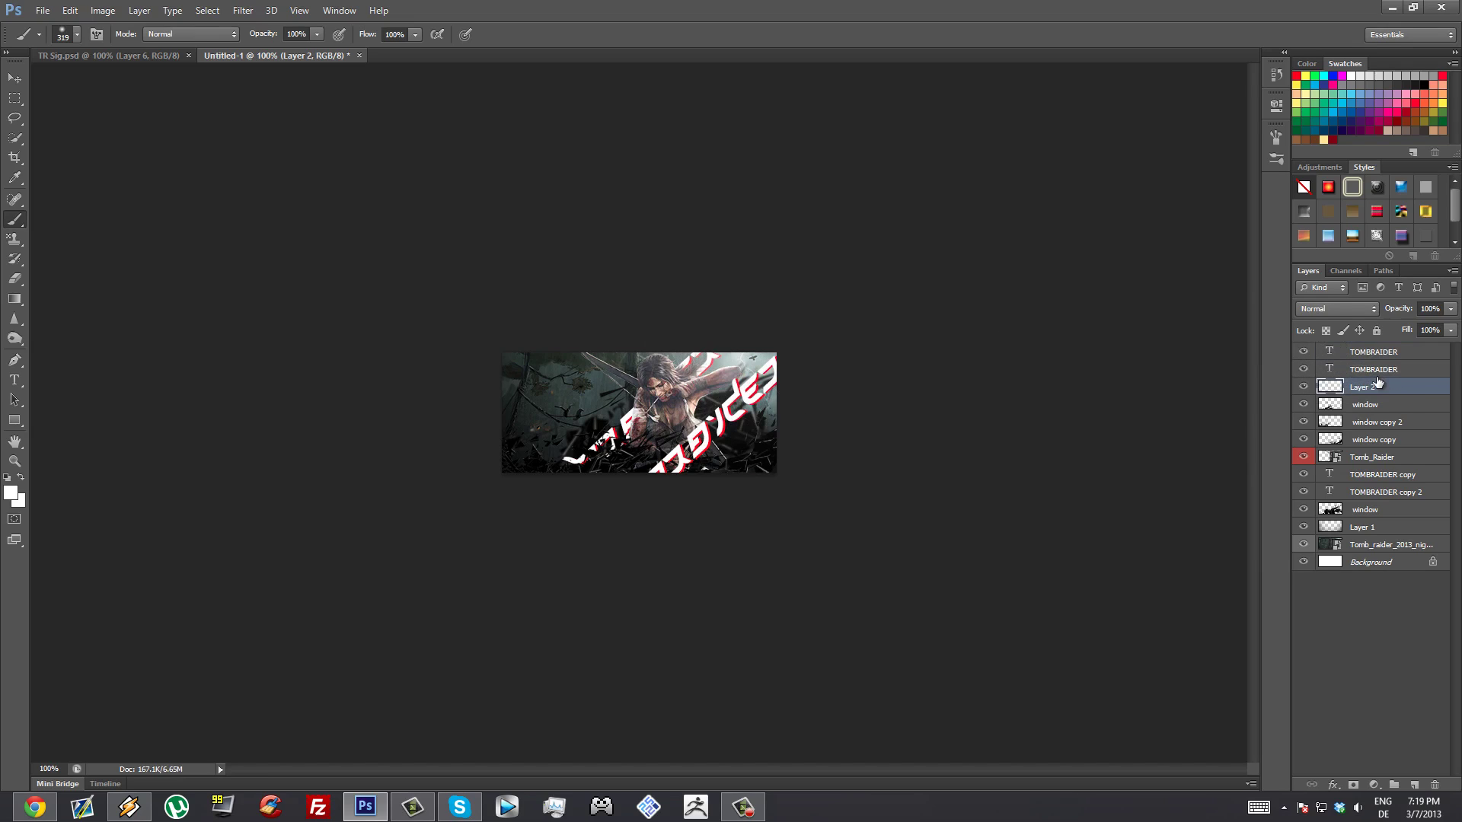
# Rename the white light layer to Light.
pyautogui.doubleClick(1363, 388)
pyautogui.write('Light')
pyautogui.press('Return')
pyautogui.hotkey('ctrl', 's')
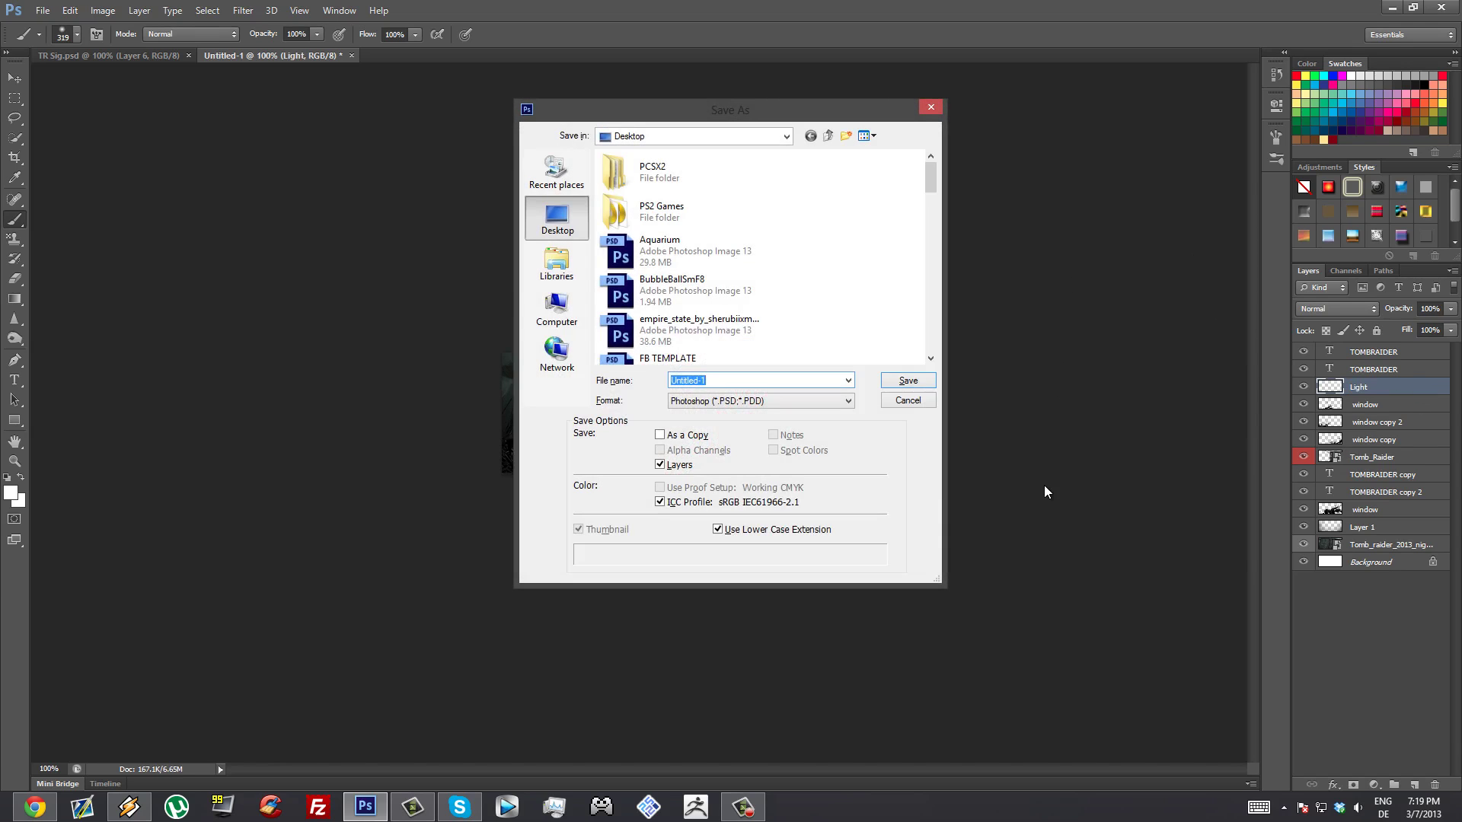
pyautogui.click(906, 401)
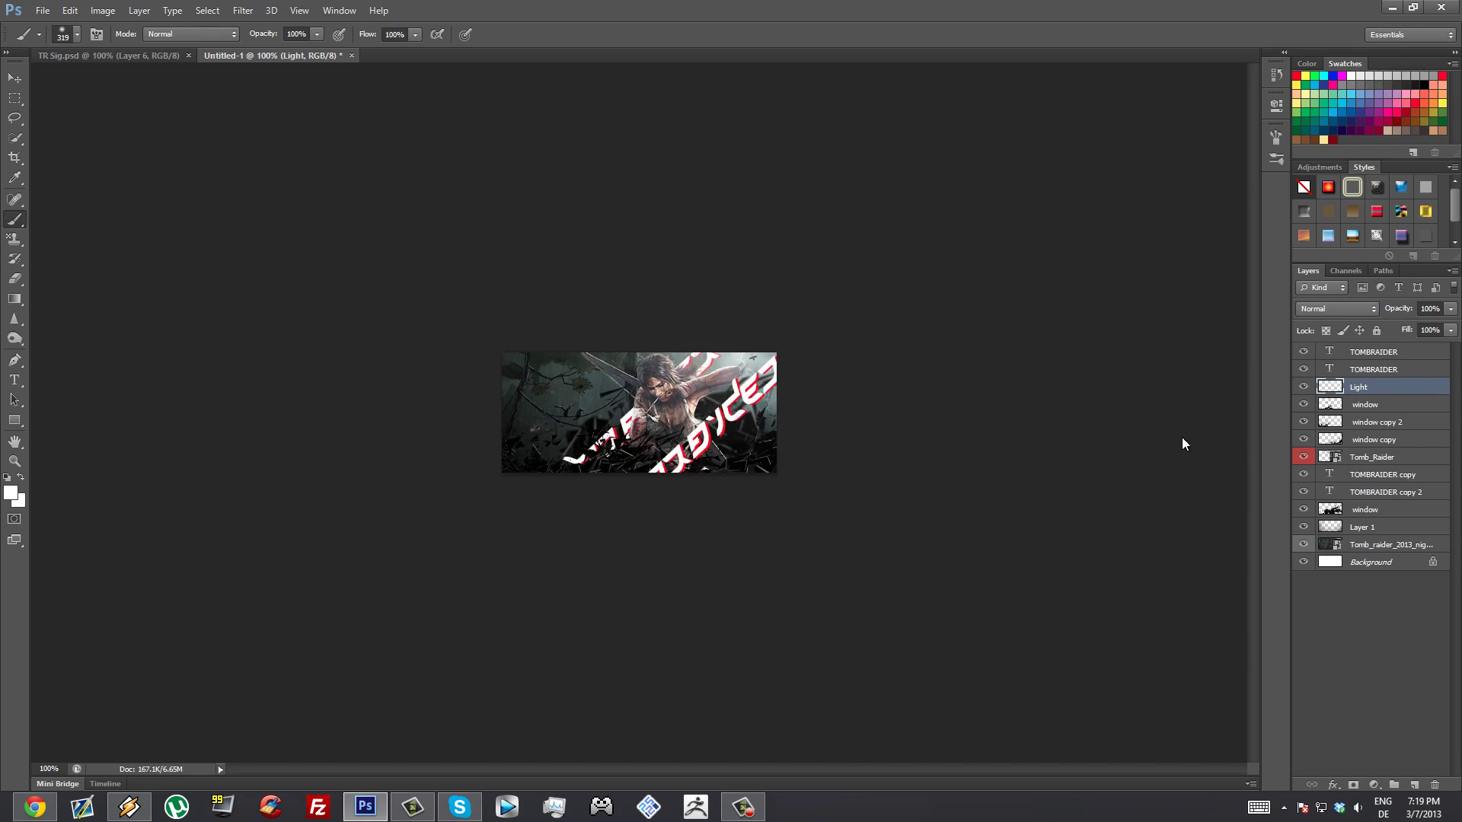
# Examine the finished TR Sig.psd signature as a reference and return to the untitled document.
pyautogui.click(1384, 354)
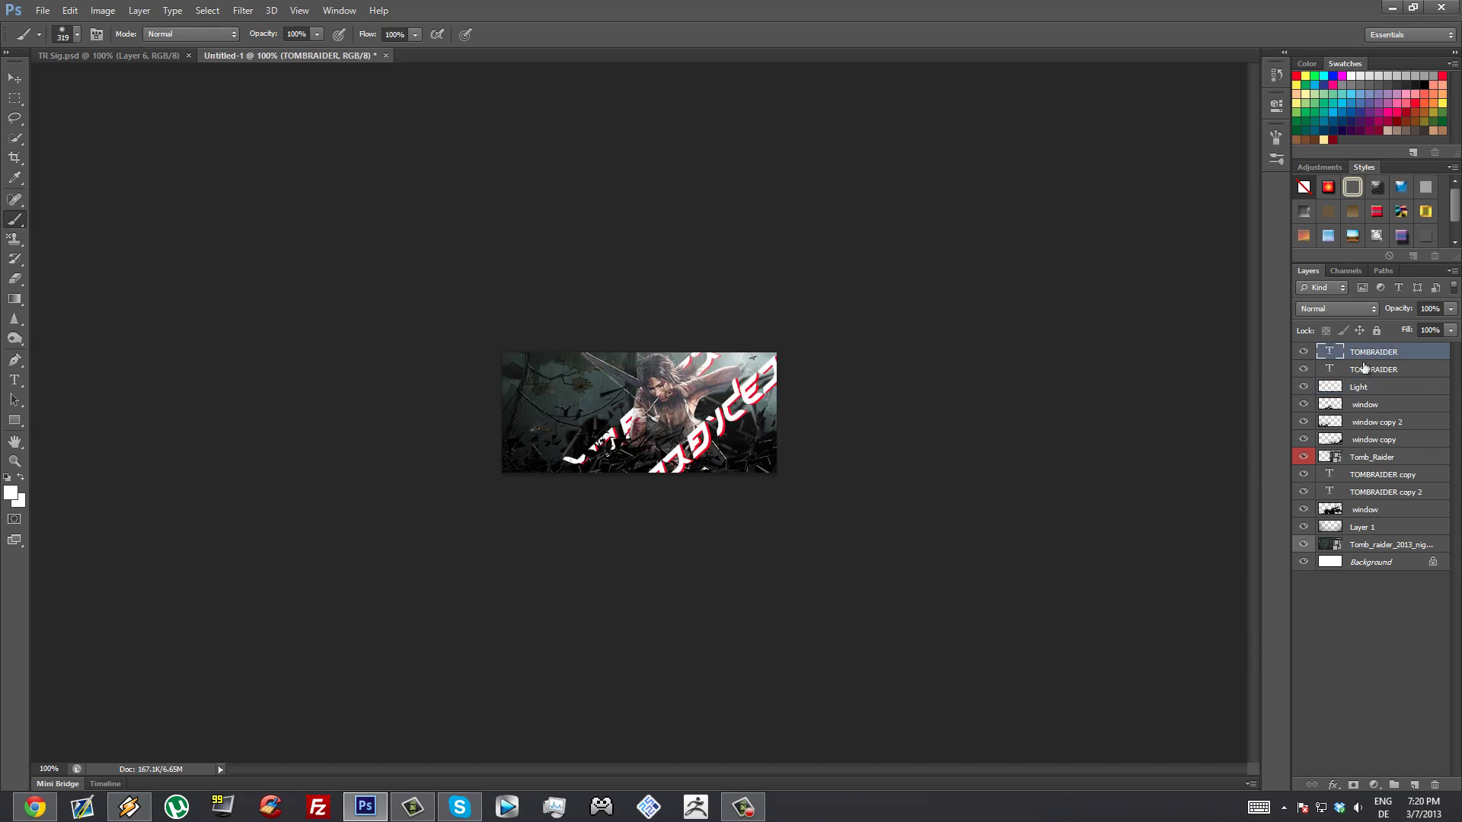
pyautogui.click(143, 55)
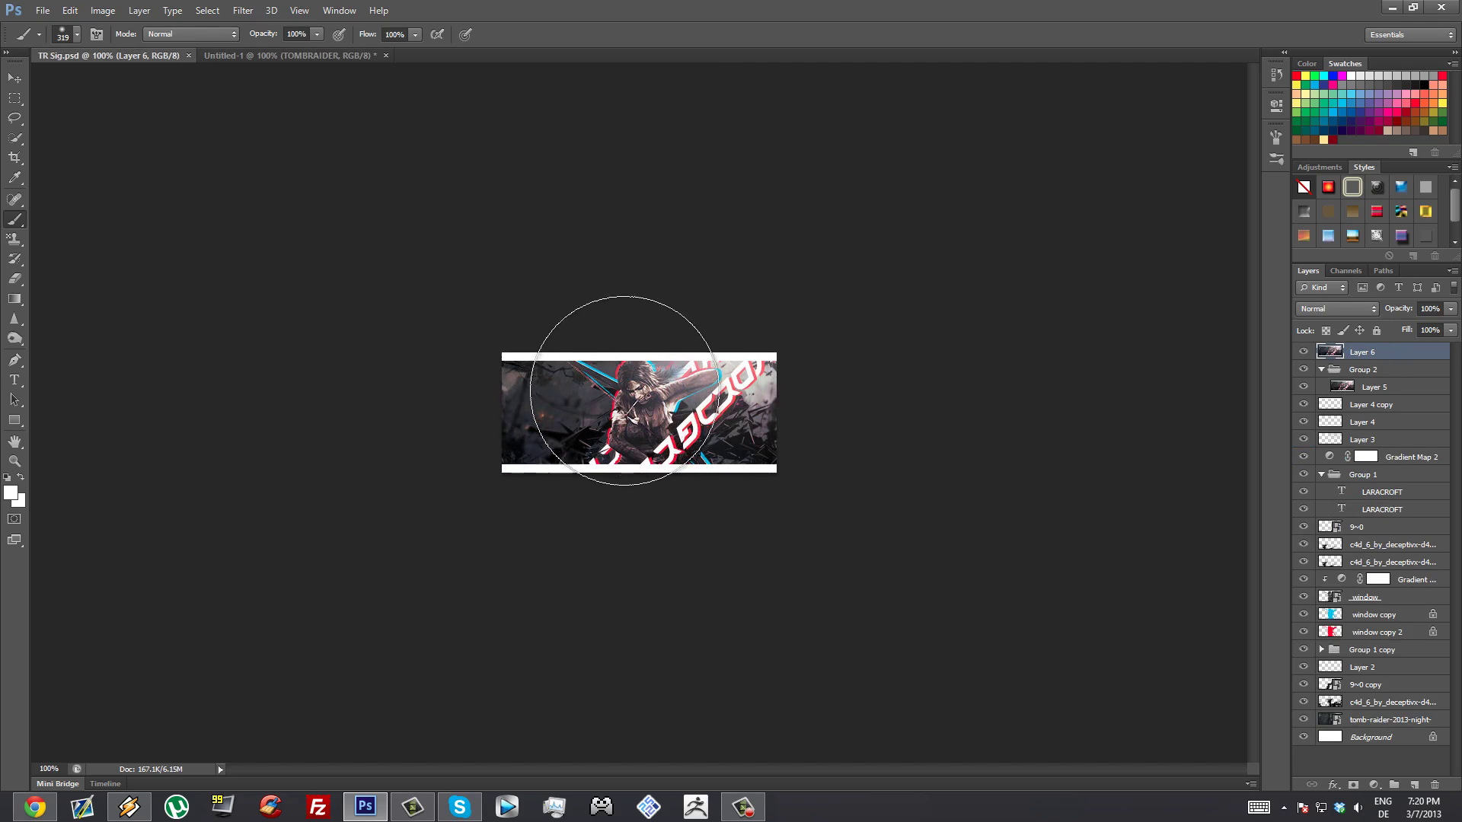
pyautogui.scroll(4, 644, 391)
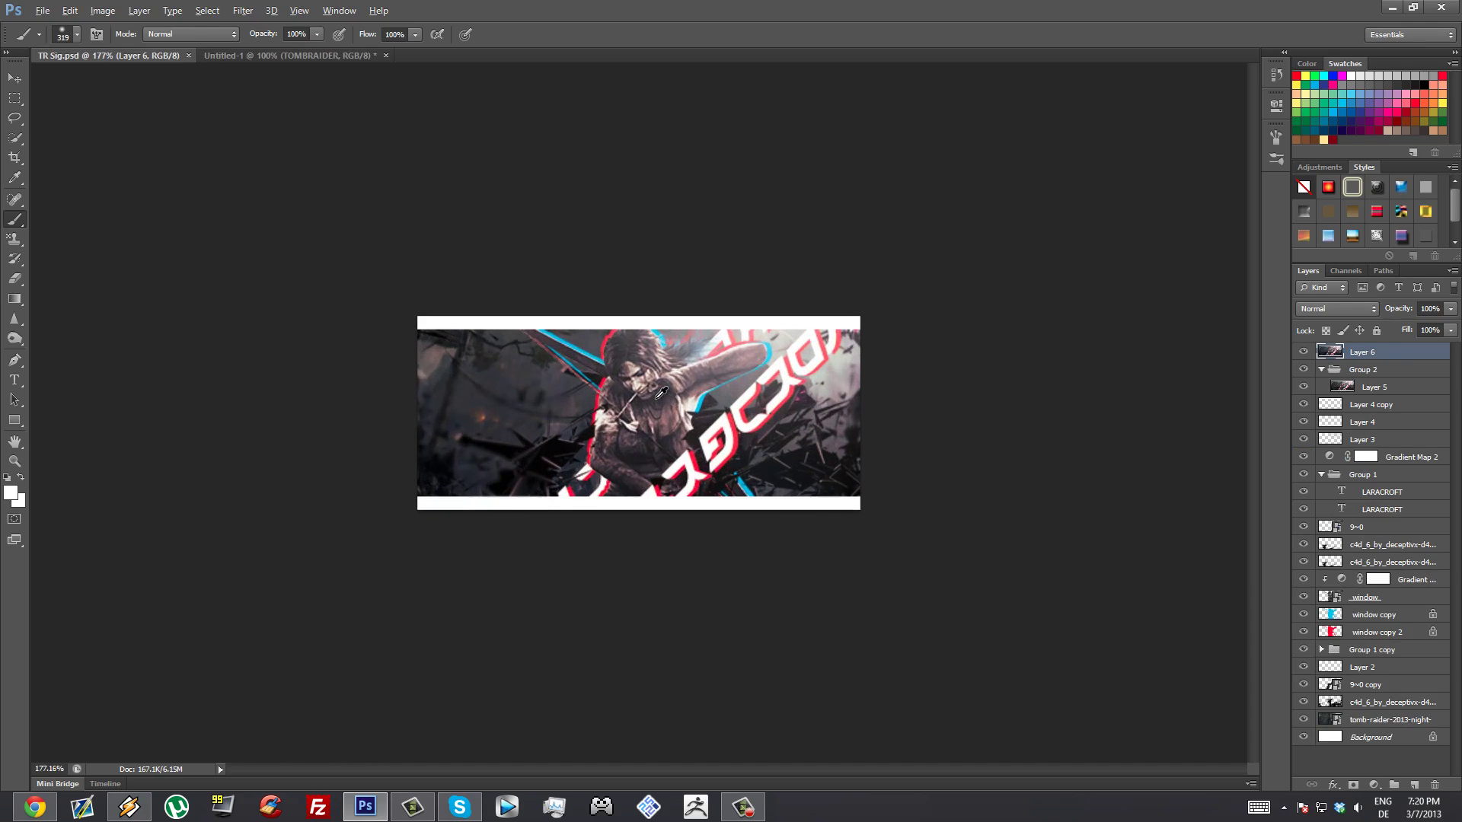
pyautogui.scroll(-2, 644, 393)
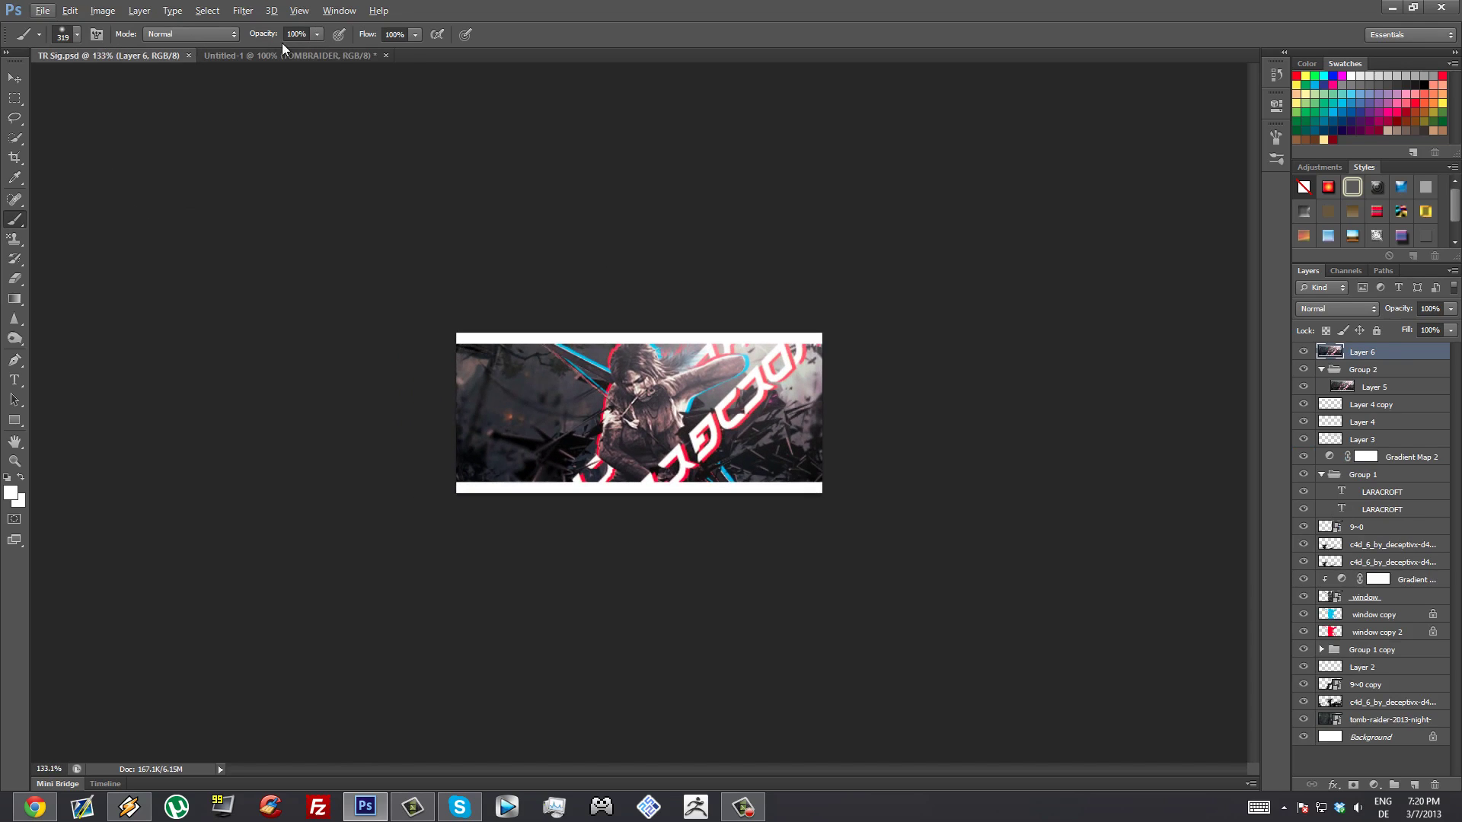
pyautogui.click(301, 58)
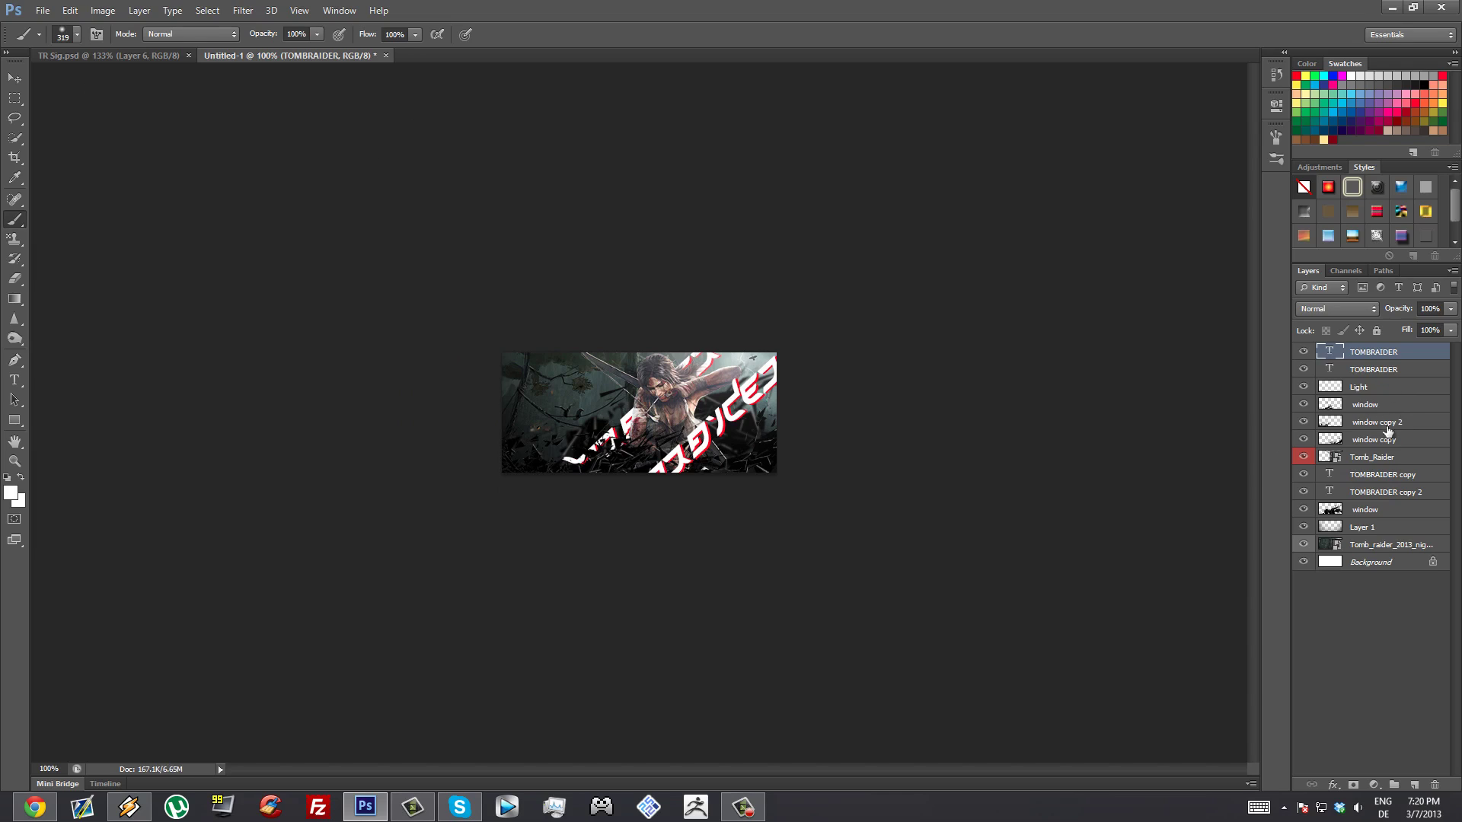
# Duplicate the Tomb_Raider character layer directly beneath the original.
pyautogui.click(1399, 459)
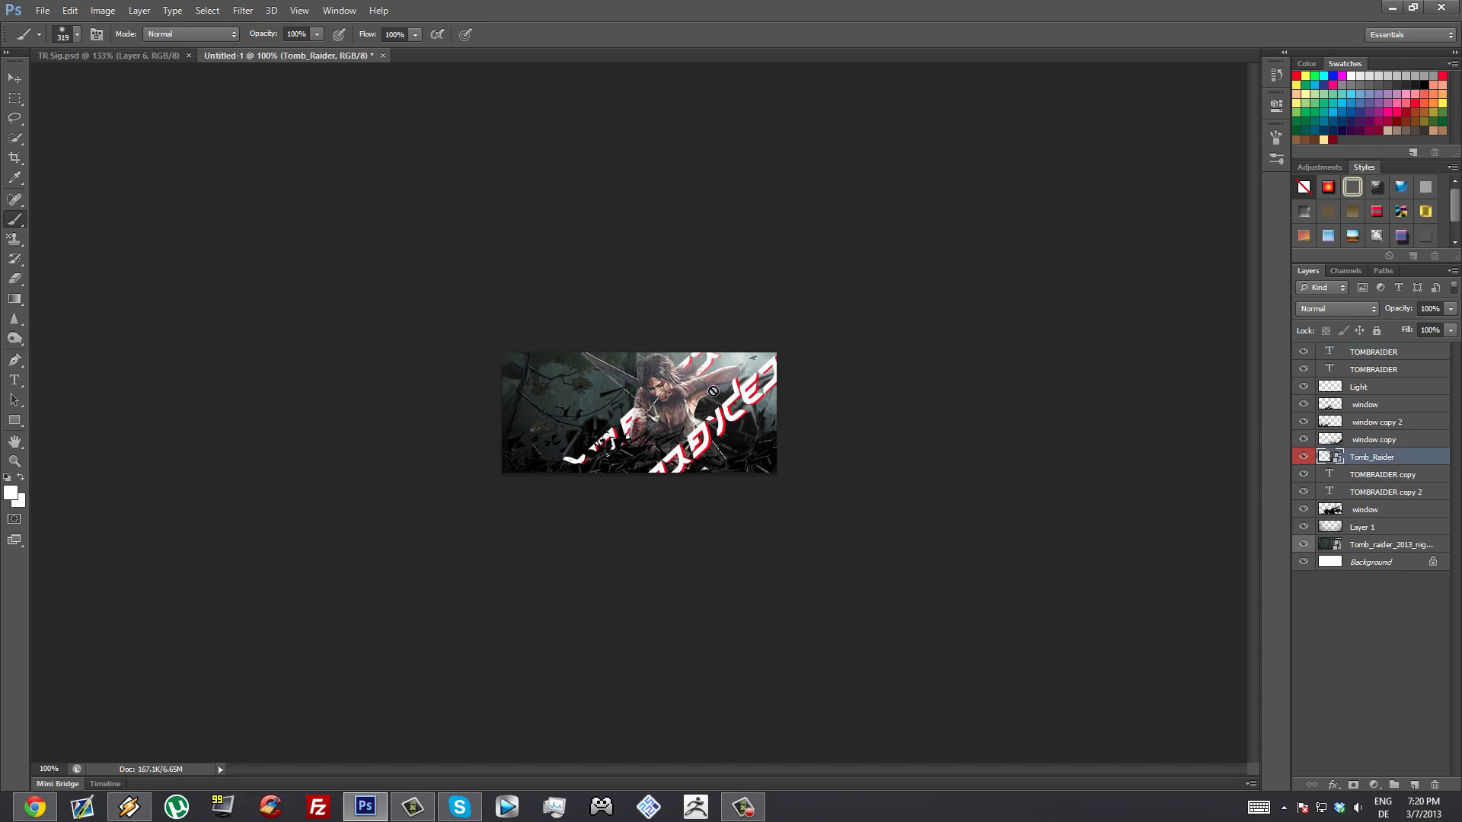
pyautogui.scroll(5, 712, 391)
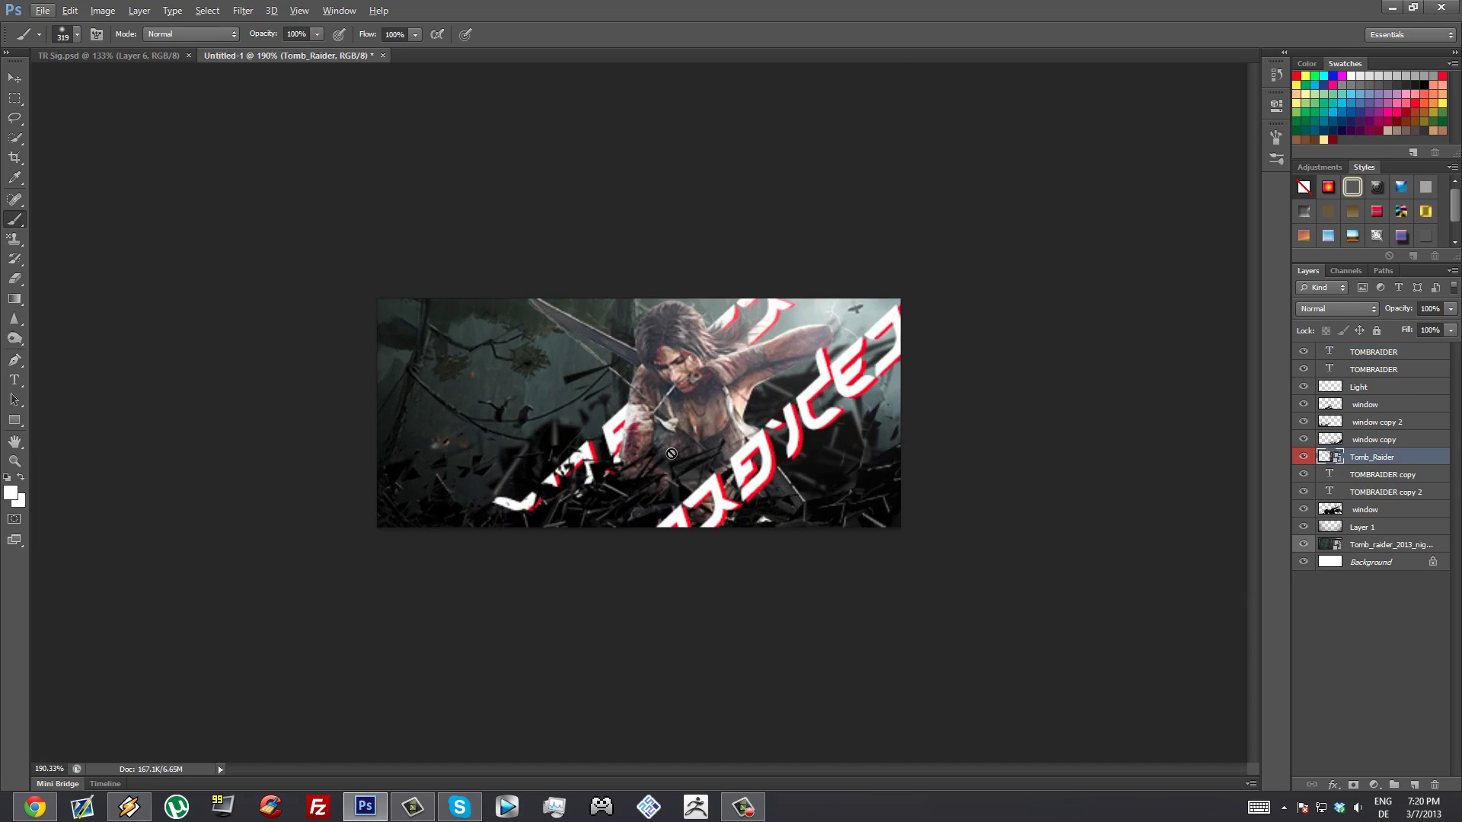
pyautogui.click(1302, 458)
pyautogui.click(1302, 458)
pyautogui.moveTo(1399, 466); pyautogui.dragTo(1399, 467)
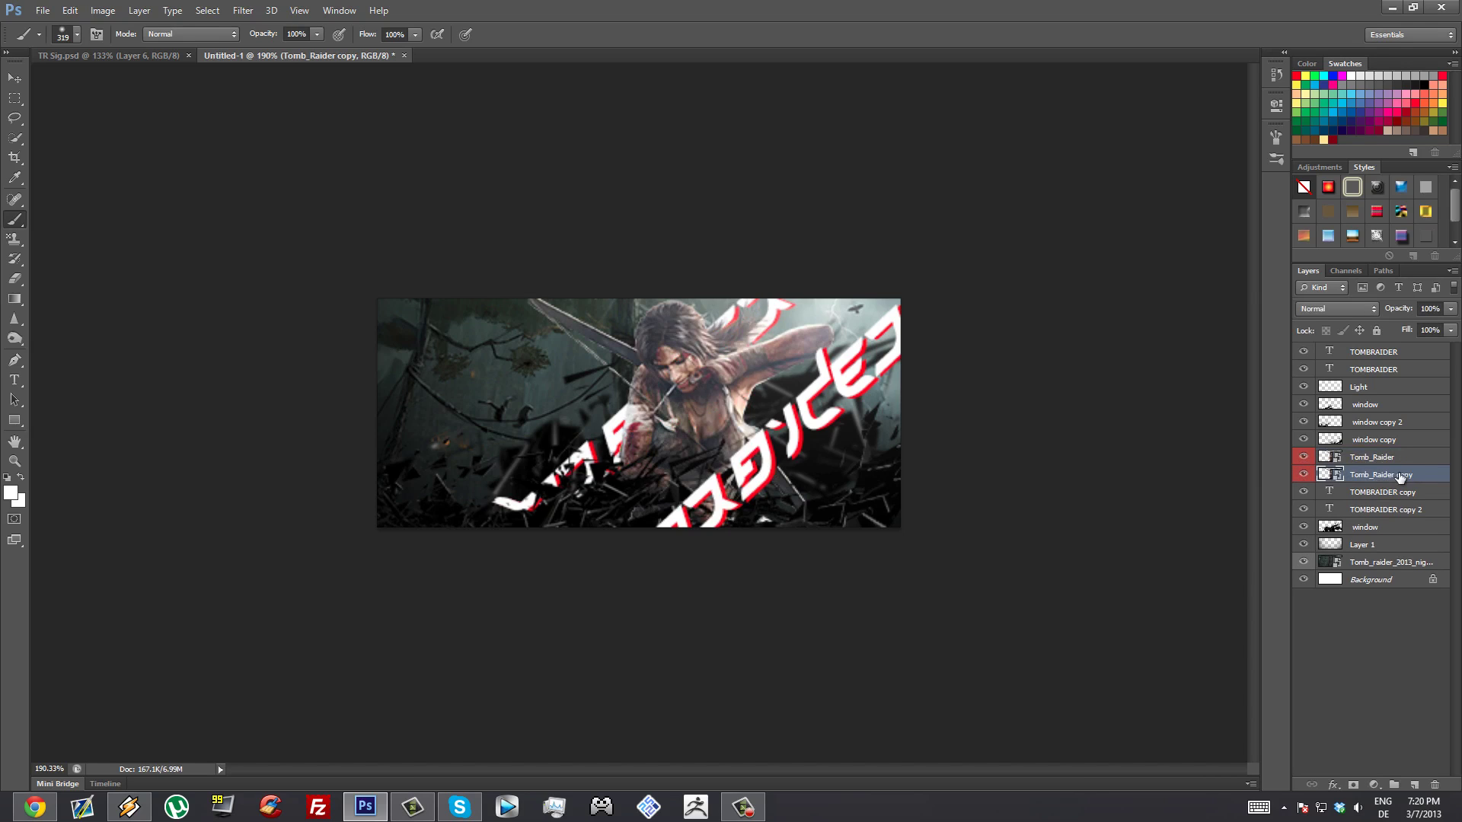
pyautogui.moveTo(768, 372); pyautogui.dragTo(554, 387)
pyautogui.hotkey('ctrl', 'z')
# Rasterize the Tomb_Raider copy, lock its transparent pixels, fill the silhouette with red and unlock transparency.
pyautogui.rightClick(1422, 473)
pyautogui.click(1218, 363)
pyautogui.click(1325, 330)
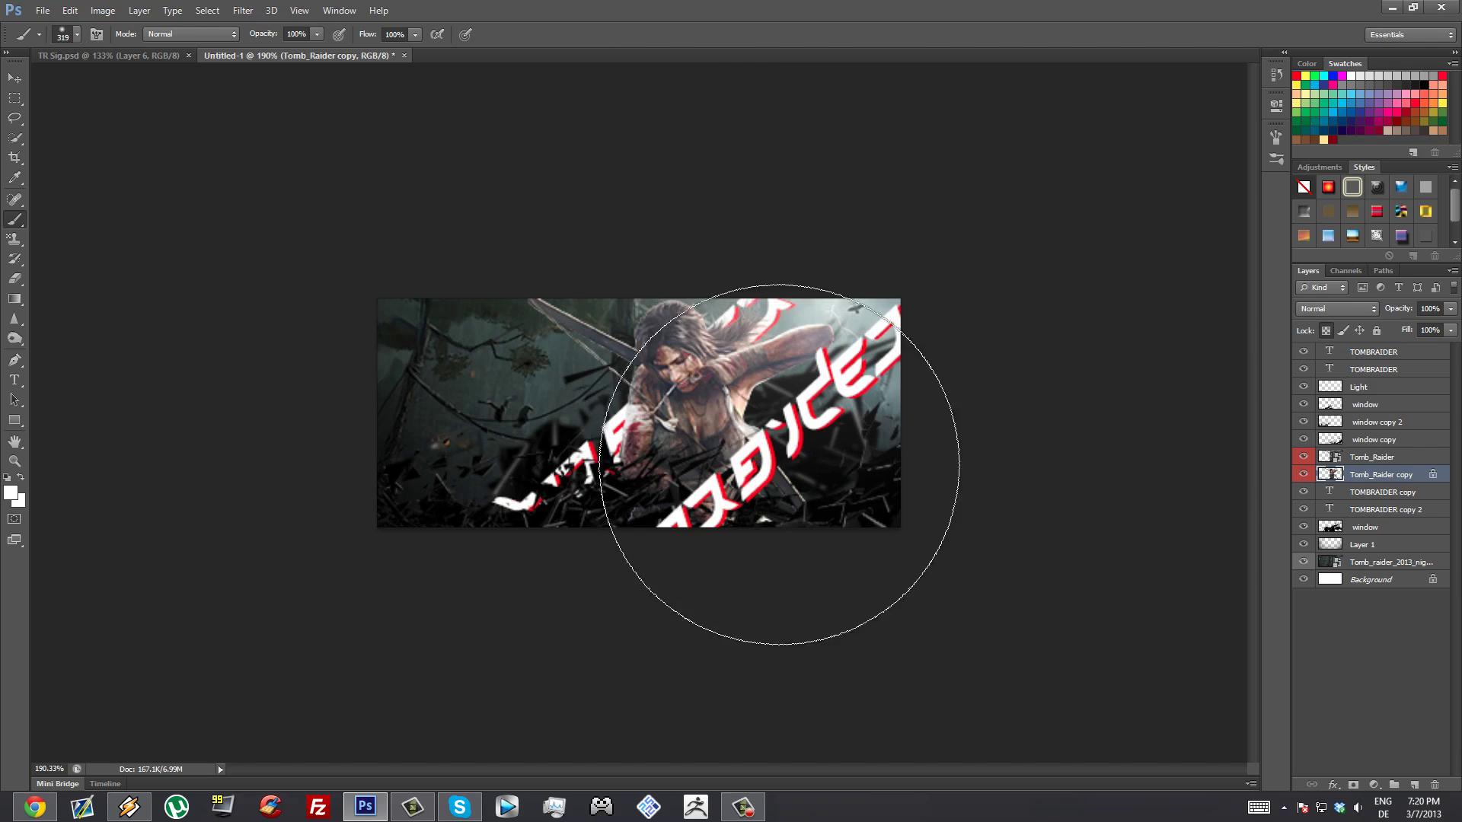
pyautogui.click(1442, 76)
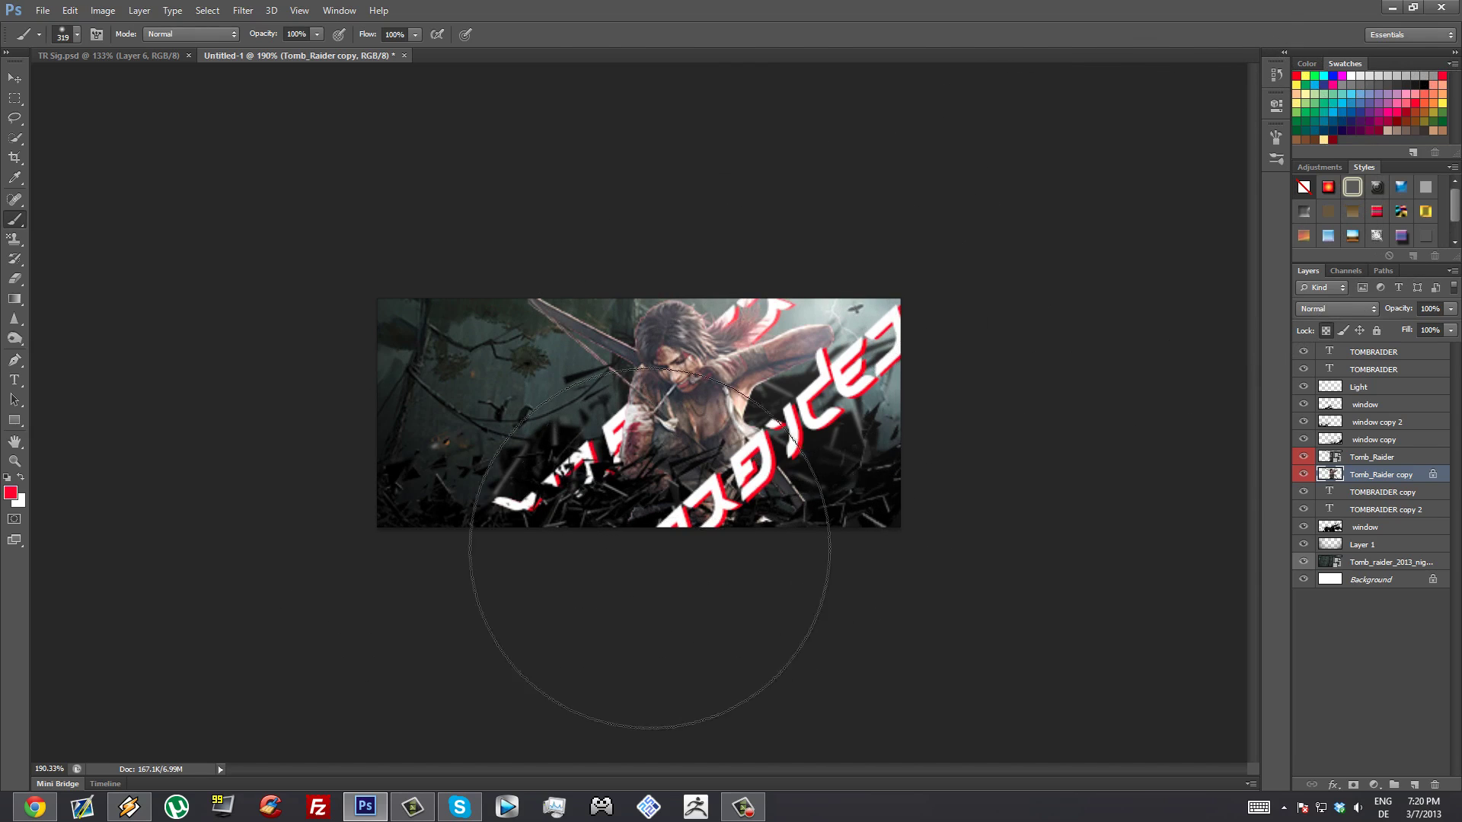
pyautogui.click(599, 477)
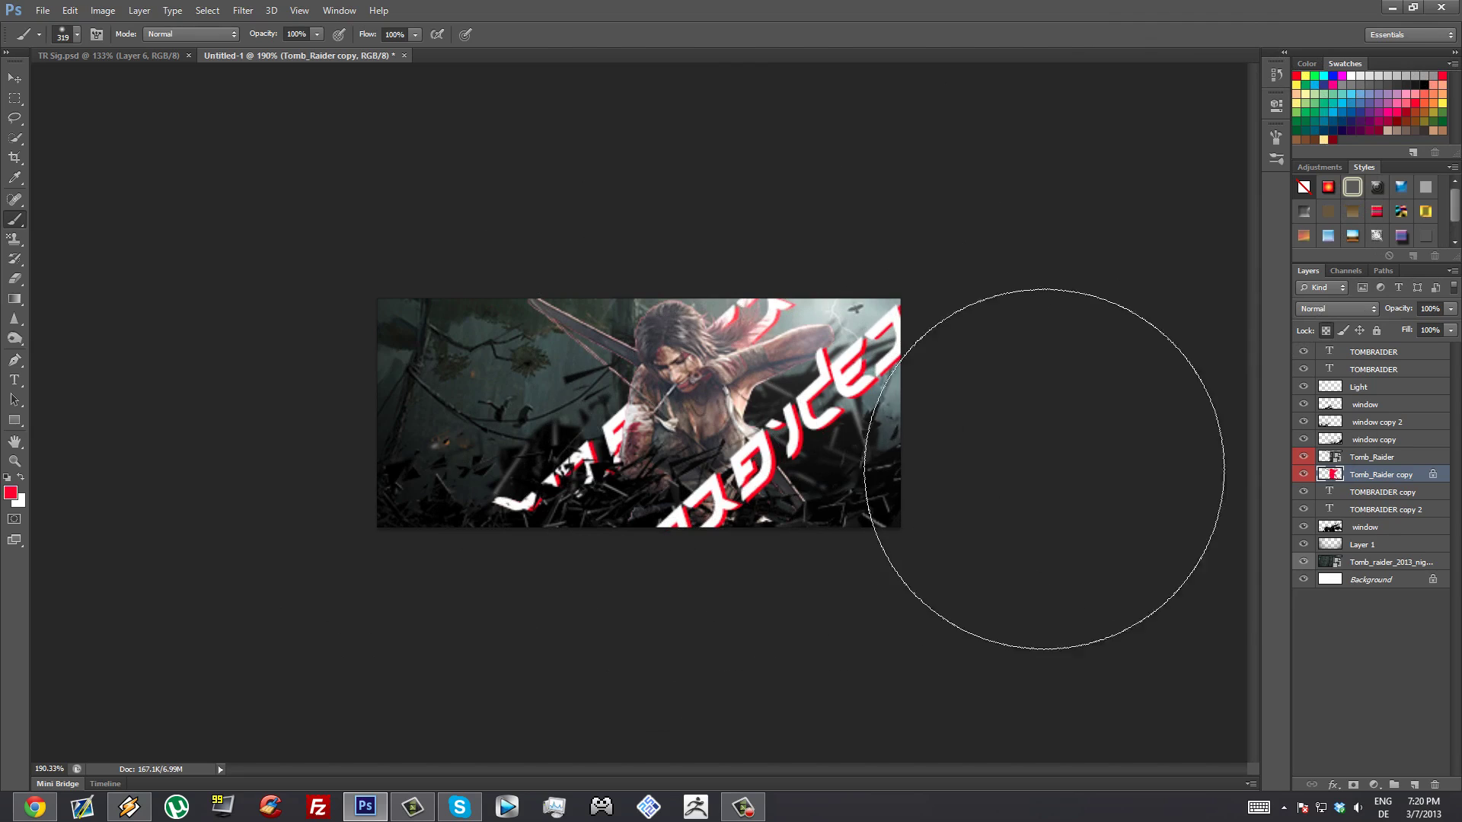
pyautogui.click(1325, 331)
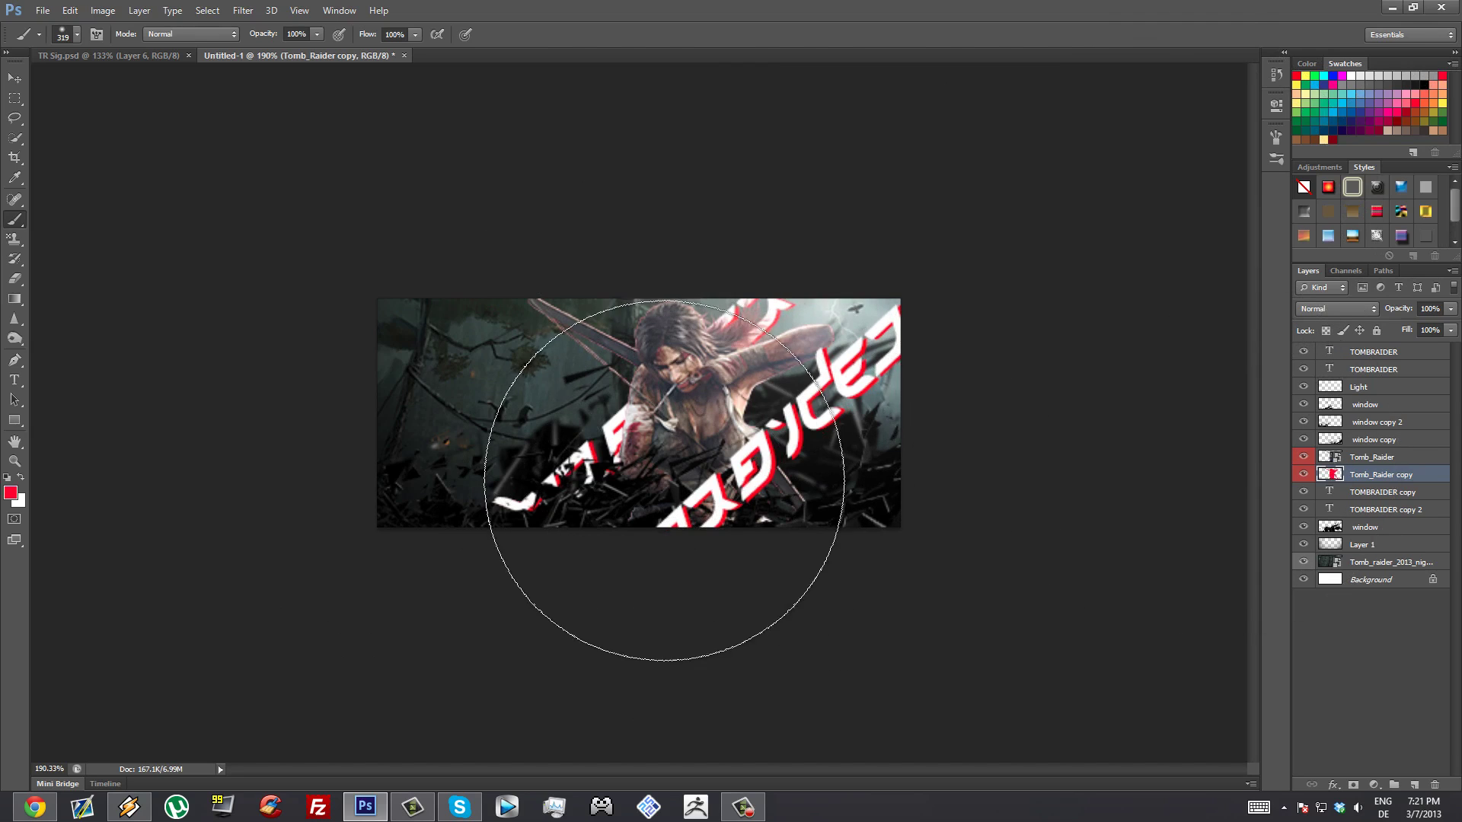
# Offset the red silhouette slightly to the upper right behind the character to form a thin red edge.
pyautogui.moveTo(683, 430)
pyautogui.mouseDown()
pyautogui.moveTo(459, 414)
pyautogui.moveTo(518, 419)
pyautogui.moveTo(571, 449)
pyautogui.moveTo(523, 427)
pyautogui.mouseUp()
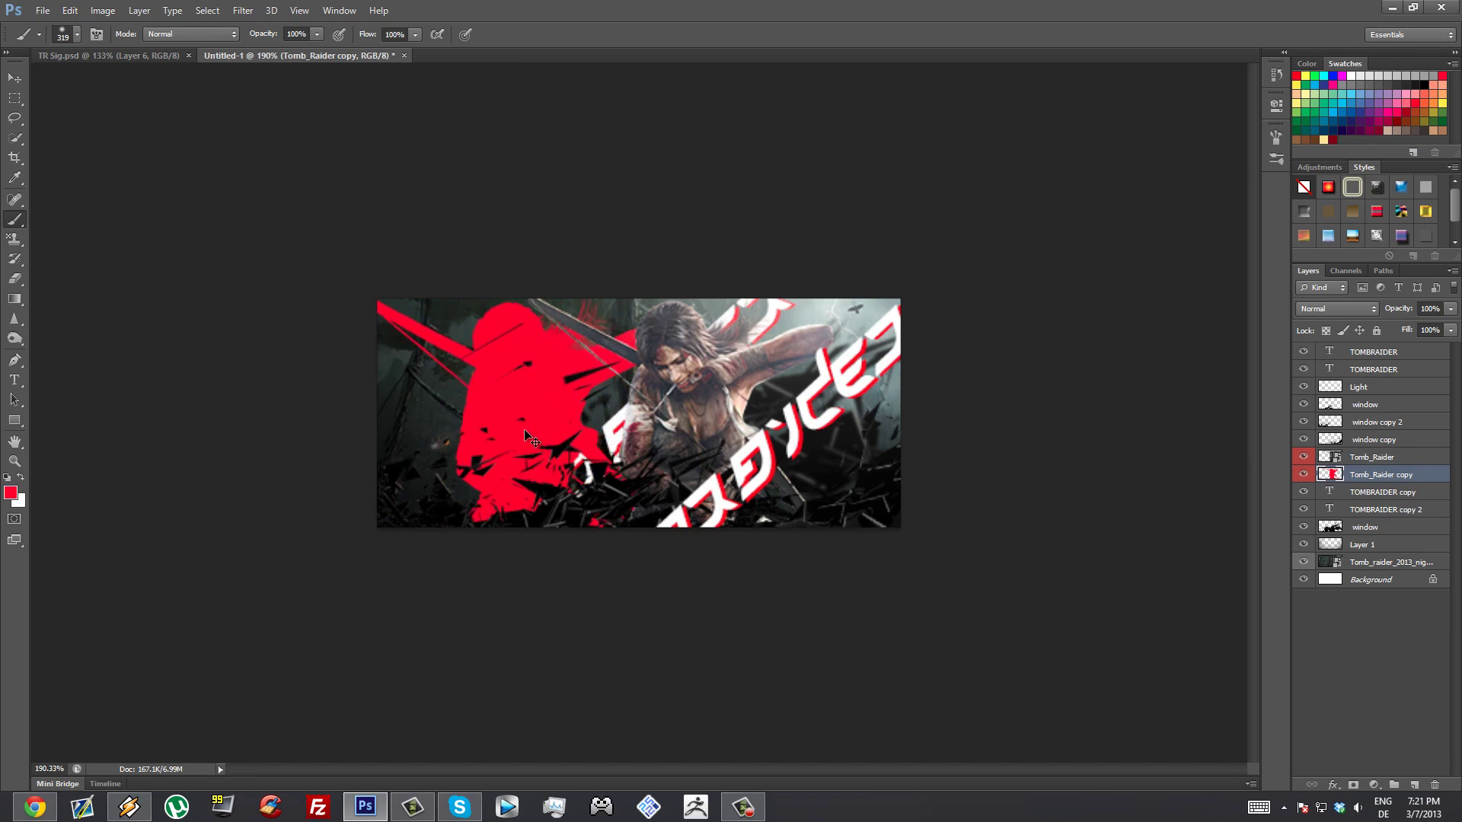
pyautogui.hotkey('ctrl', 'z')
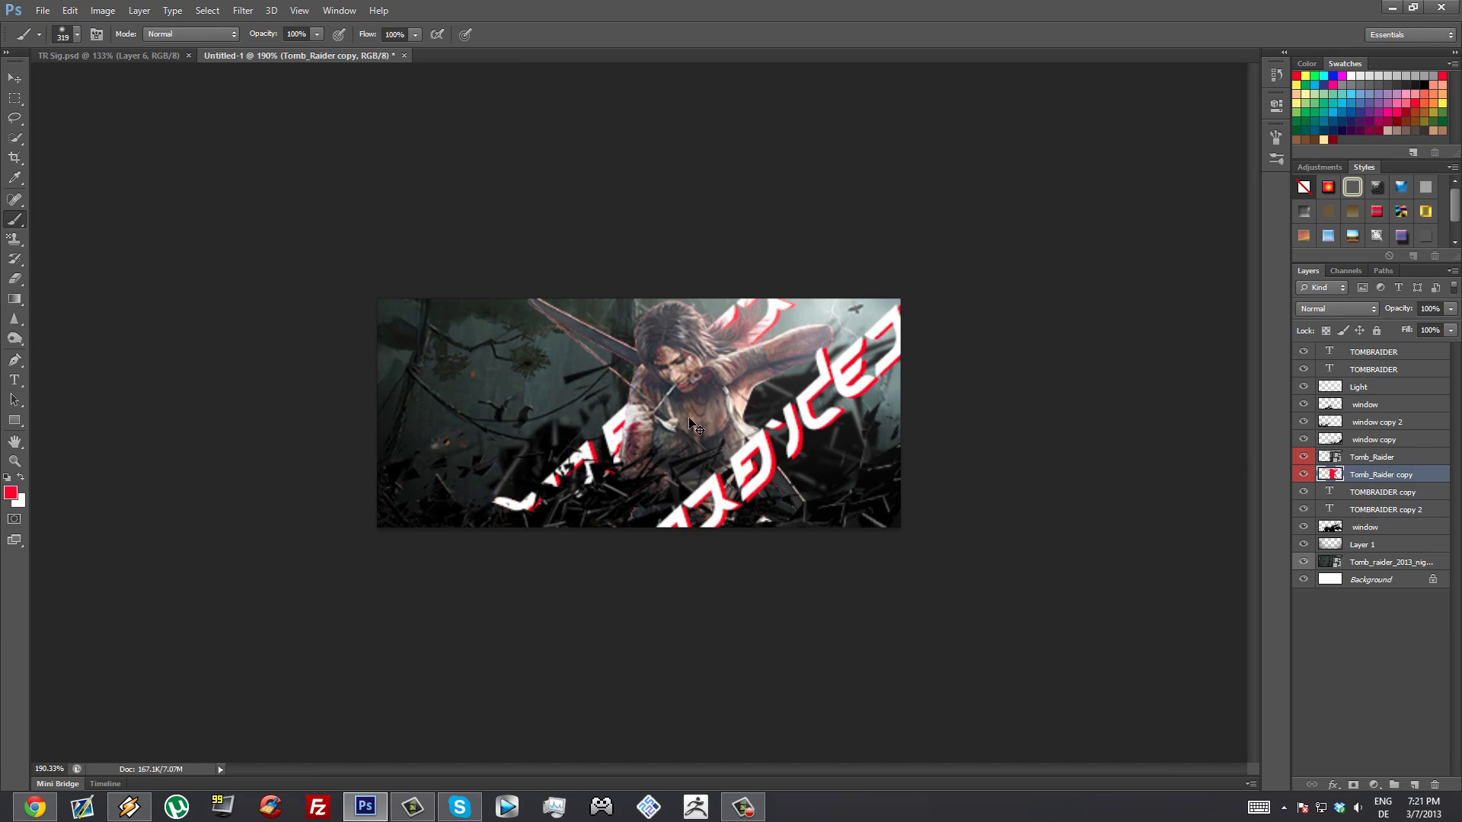
pyautogui.moveTo(692, 421); pyautogui.dragTo(696, 417)
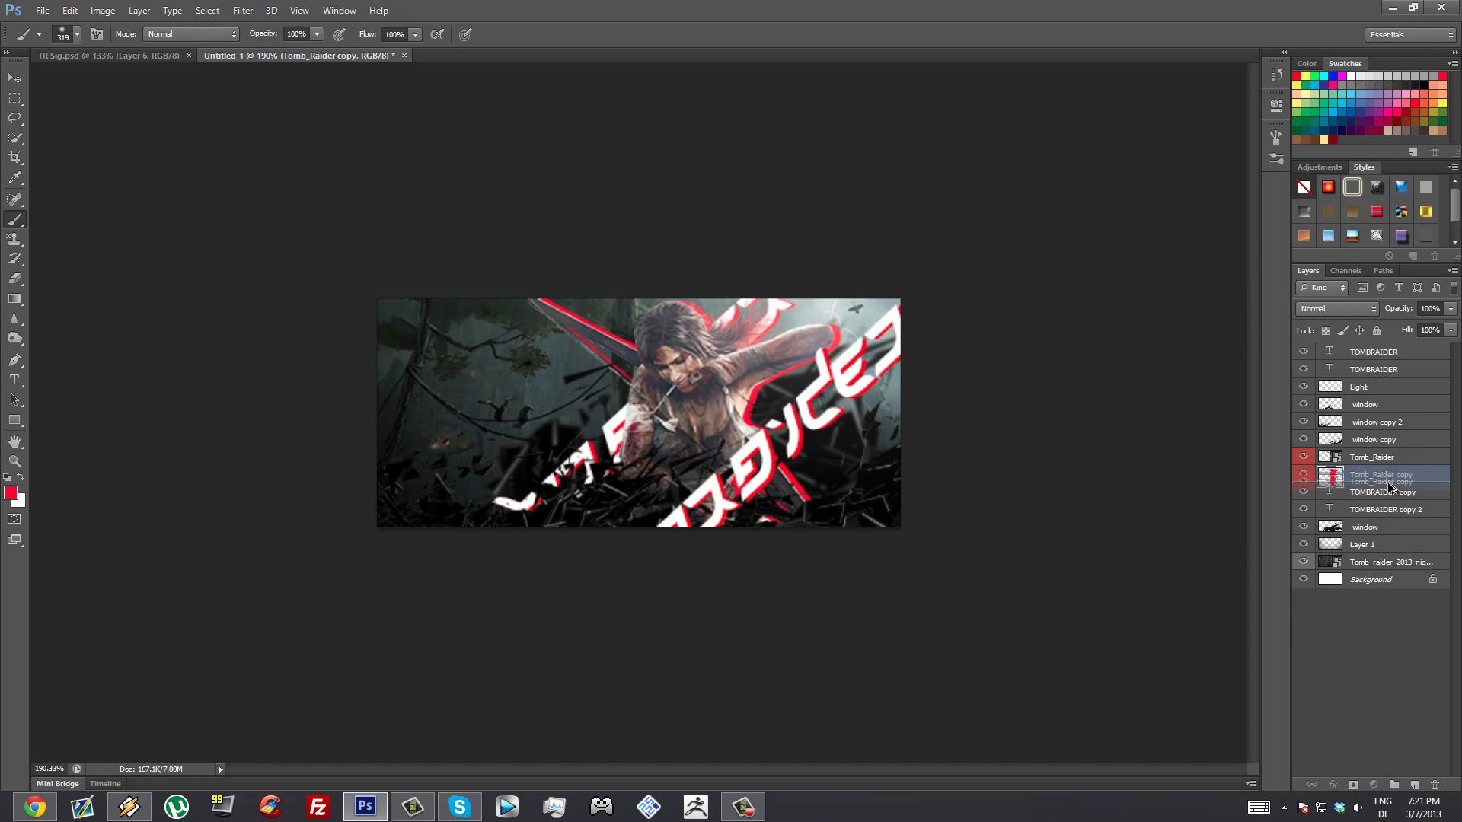
# Duplicate the red silhouette beneath itself and recolour the duplicate light blue with its transparent pixels locked, then unlock them.
pyautogui.moveTo(1387, 480); pyautogui.dragTo(1367, 497)
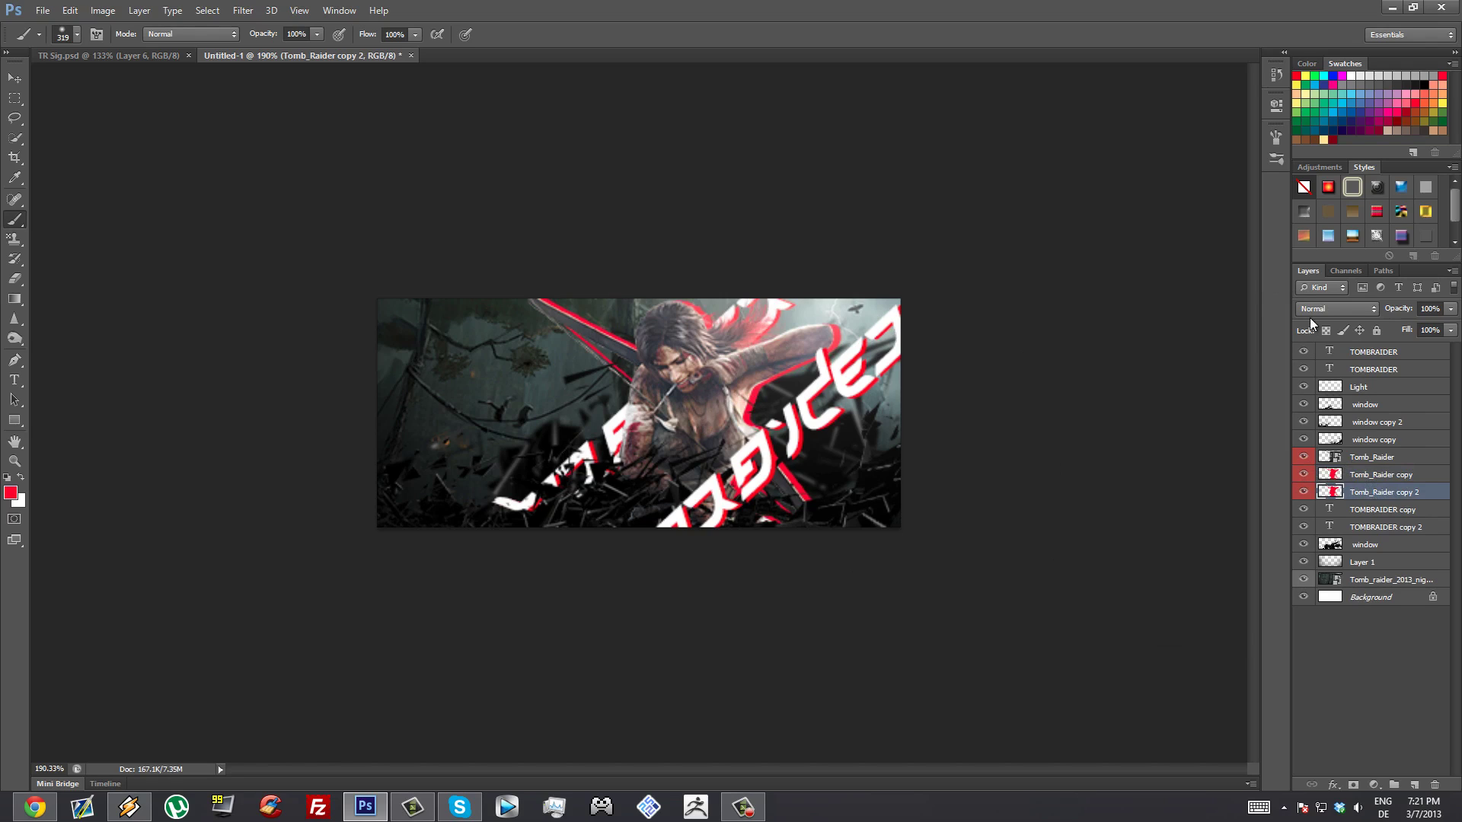
pyautogui.click(1326, 331)
pyautogui.click(1350, 92)
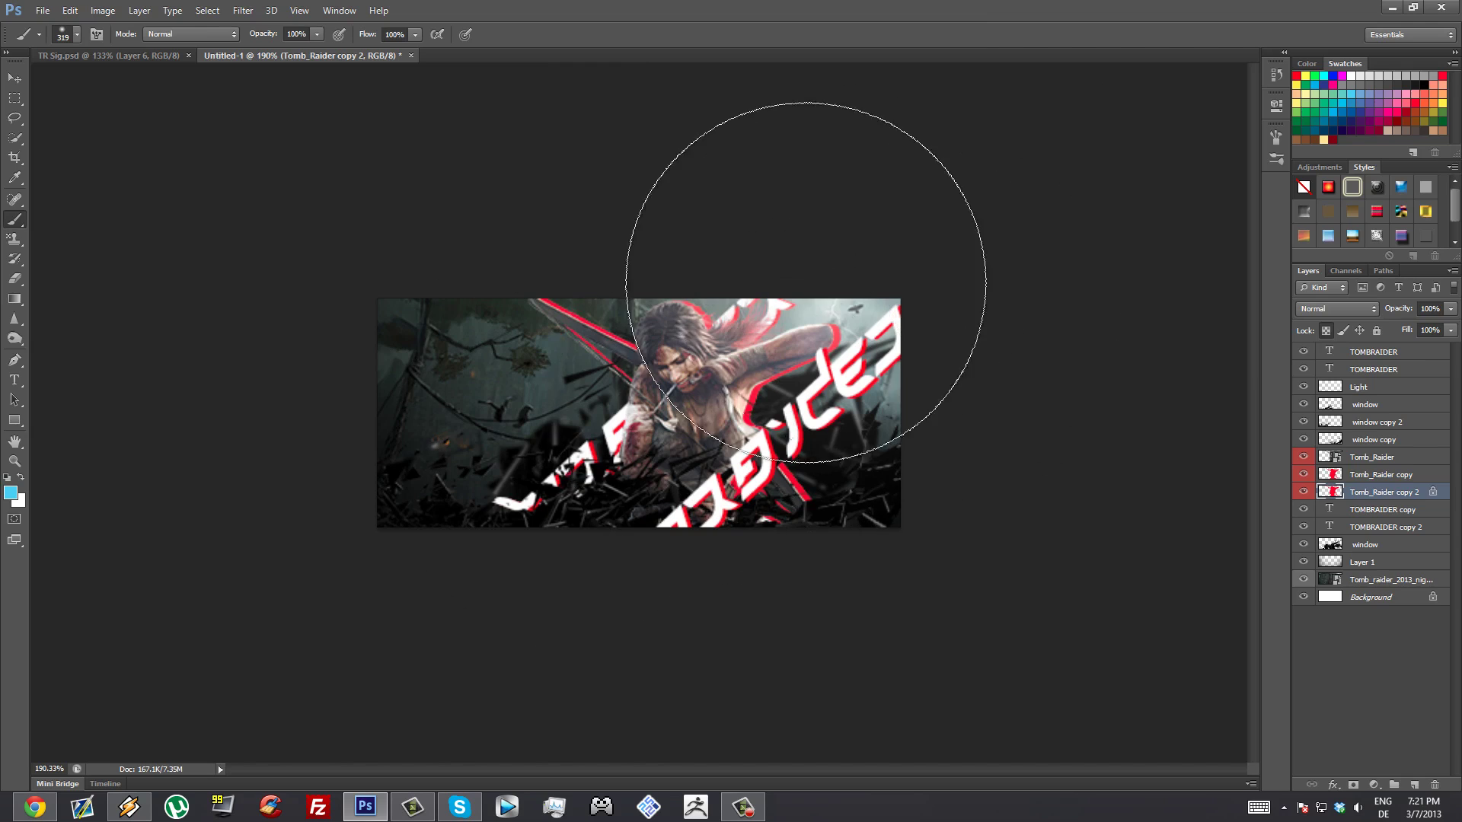
pyautogui.hotkey('alt', 'BackSpace')
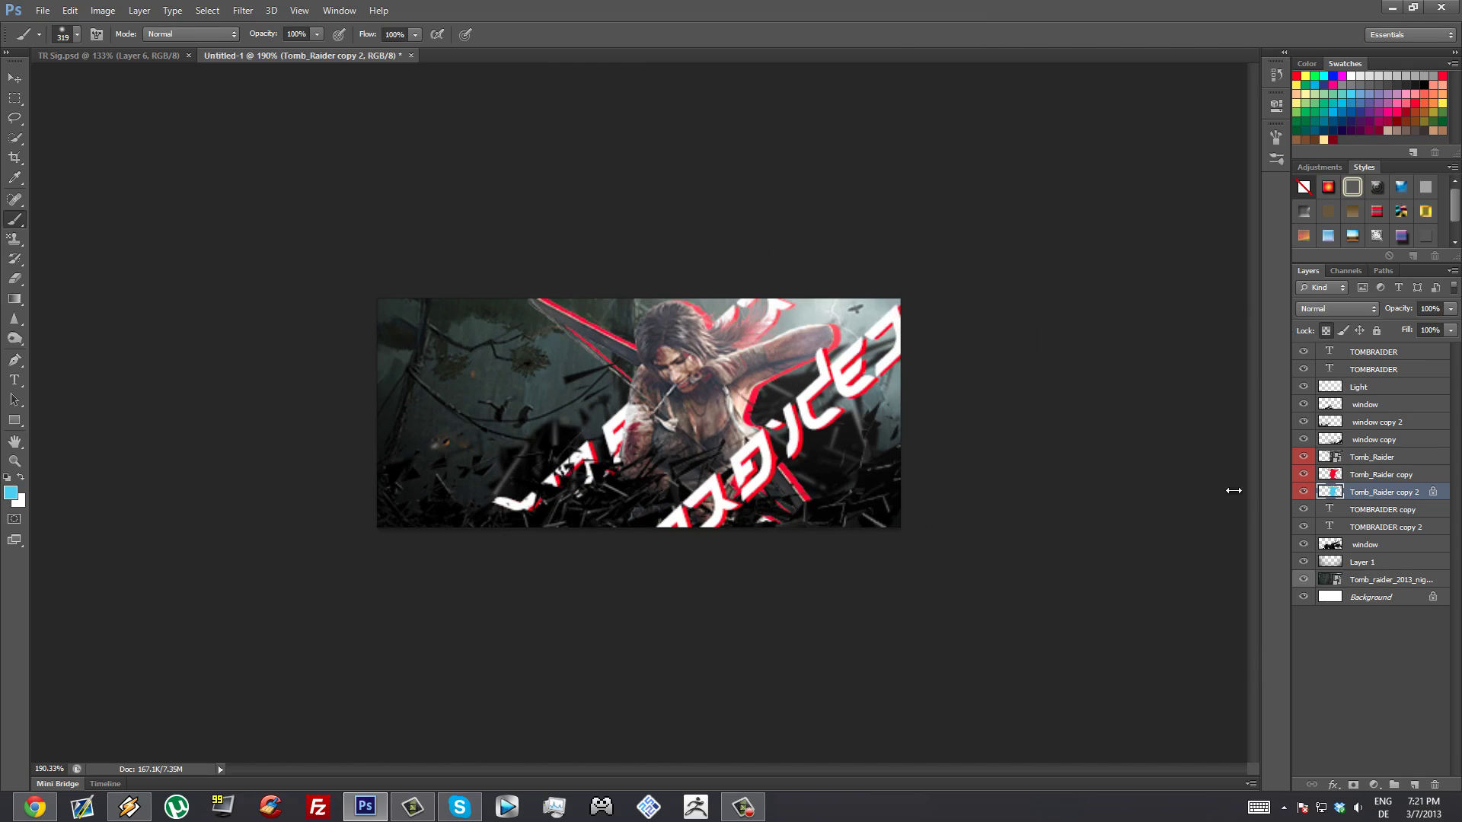
pyautogui.click(1324, 332)
# Offset the light blue silhouette slightly to the left behind the character and select the top TOMBRAIDER text layer.
pyautogui.moveTo(692, 409); pyautogui.dragTo(679, 405)
pyautogui.click(13, 460)
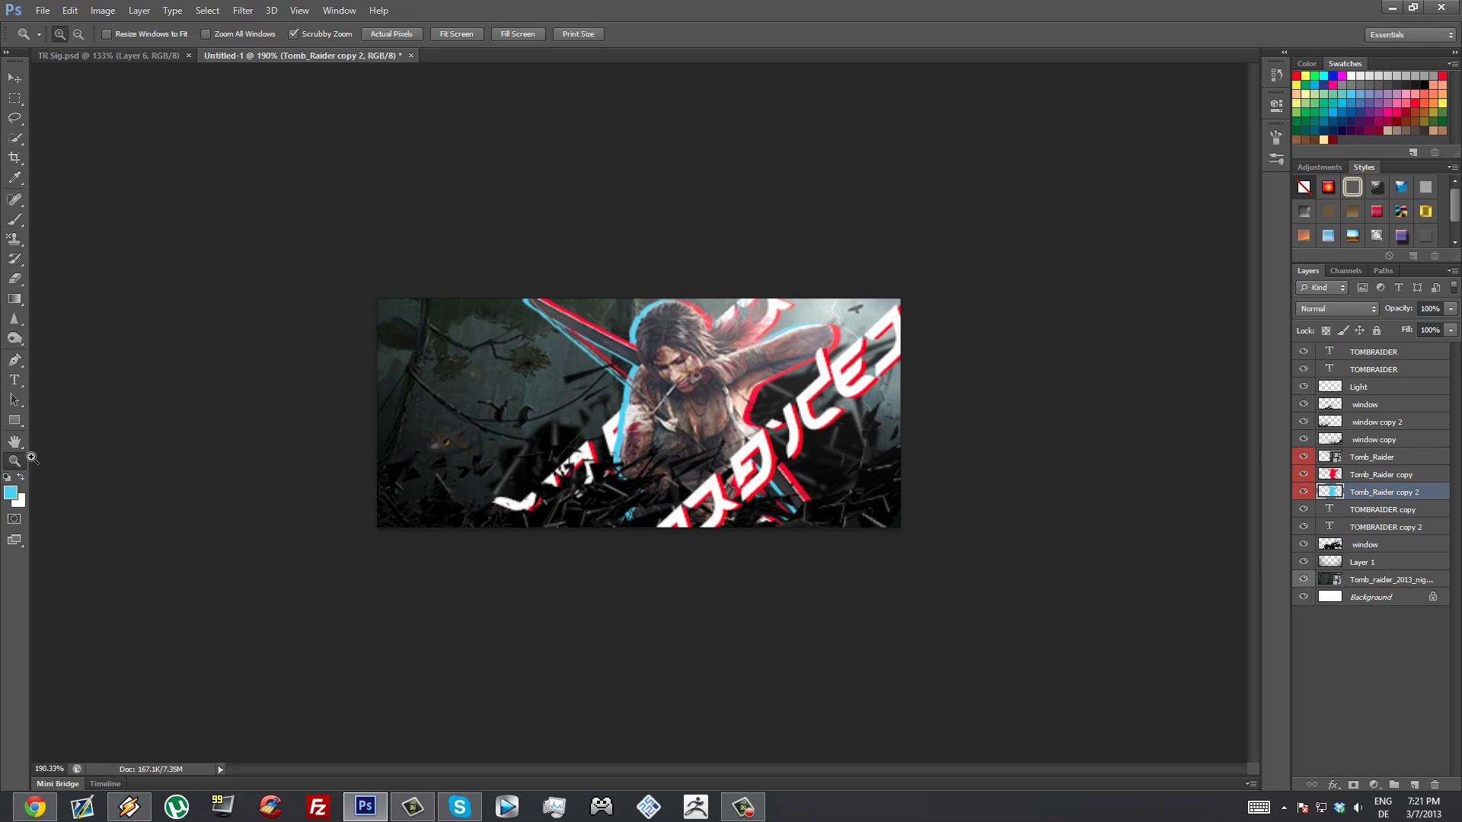
pyautogui.click(376, 34)
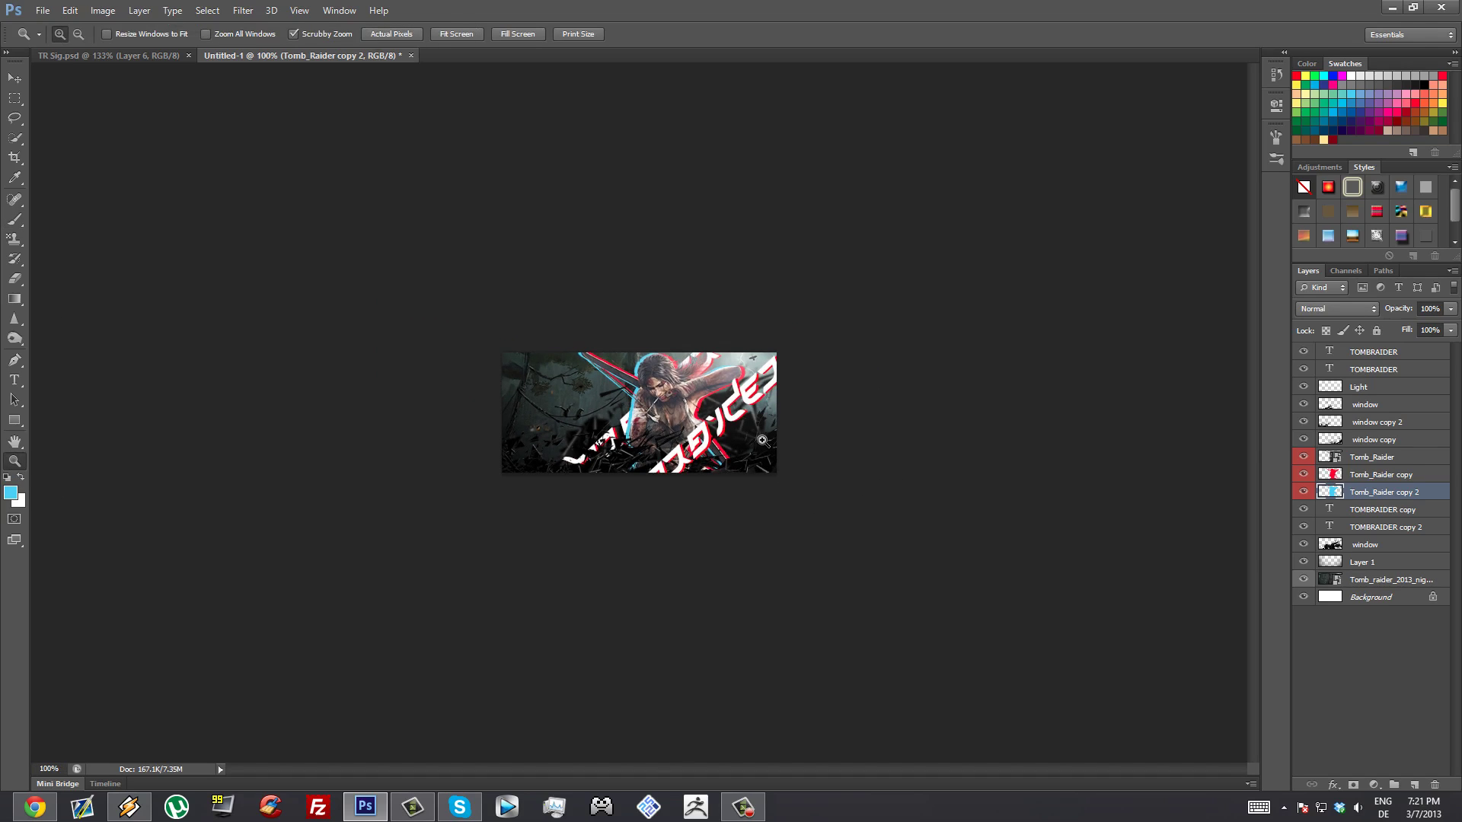
pyautogui.click(1397, 355)
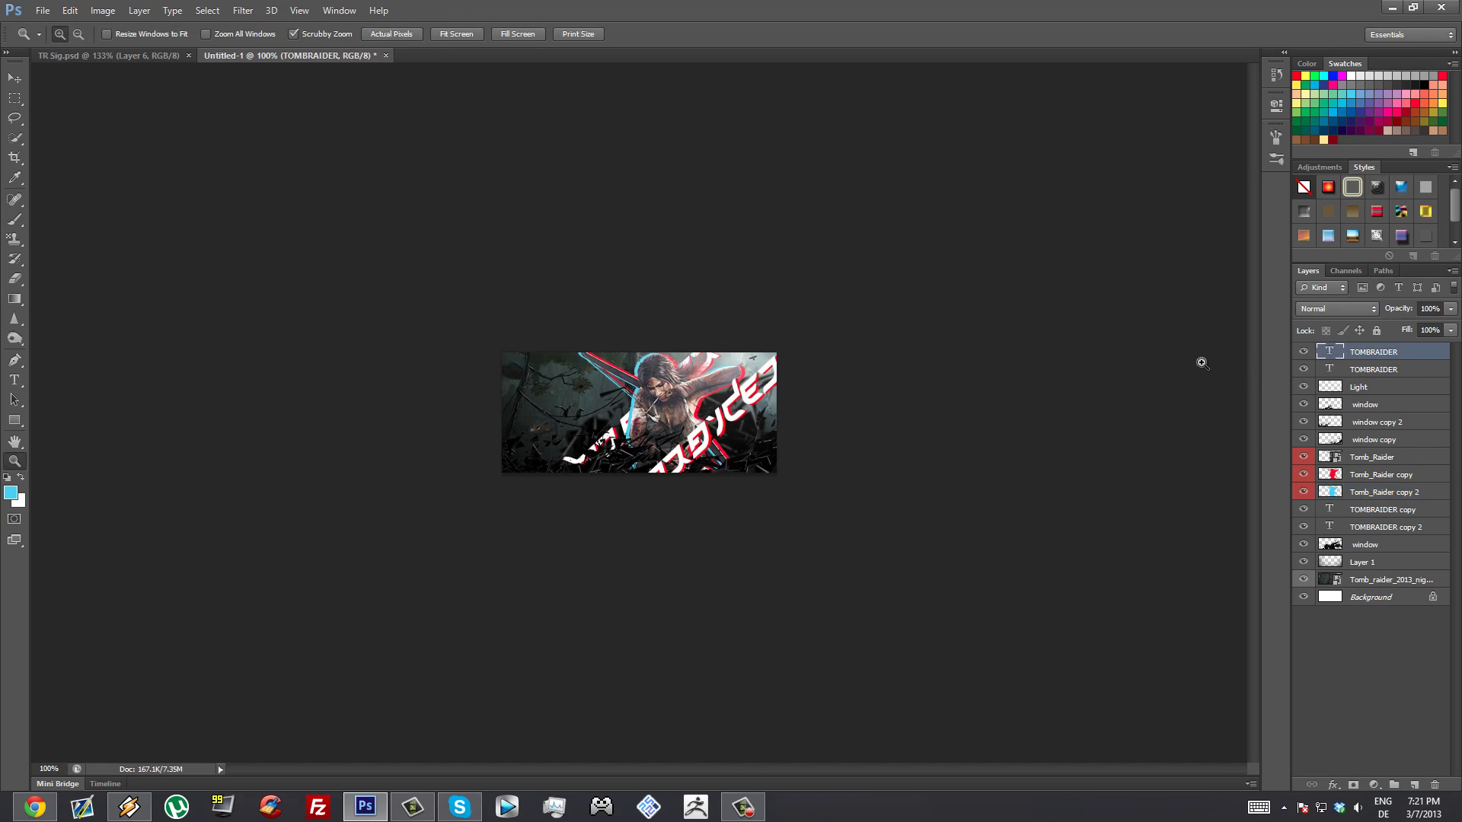
pyautogui.click(238, 15)
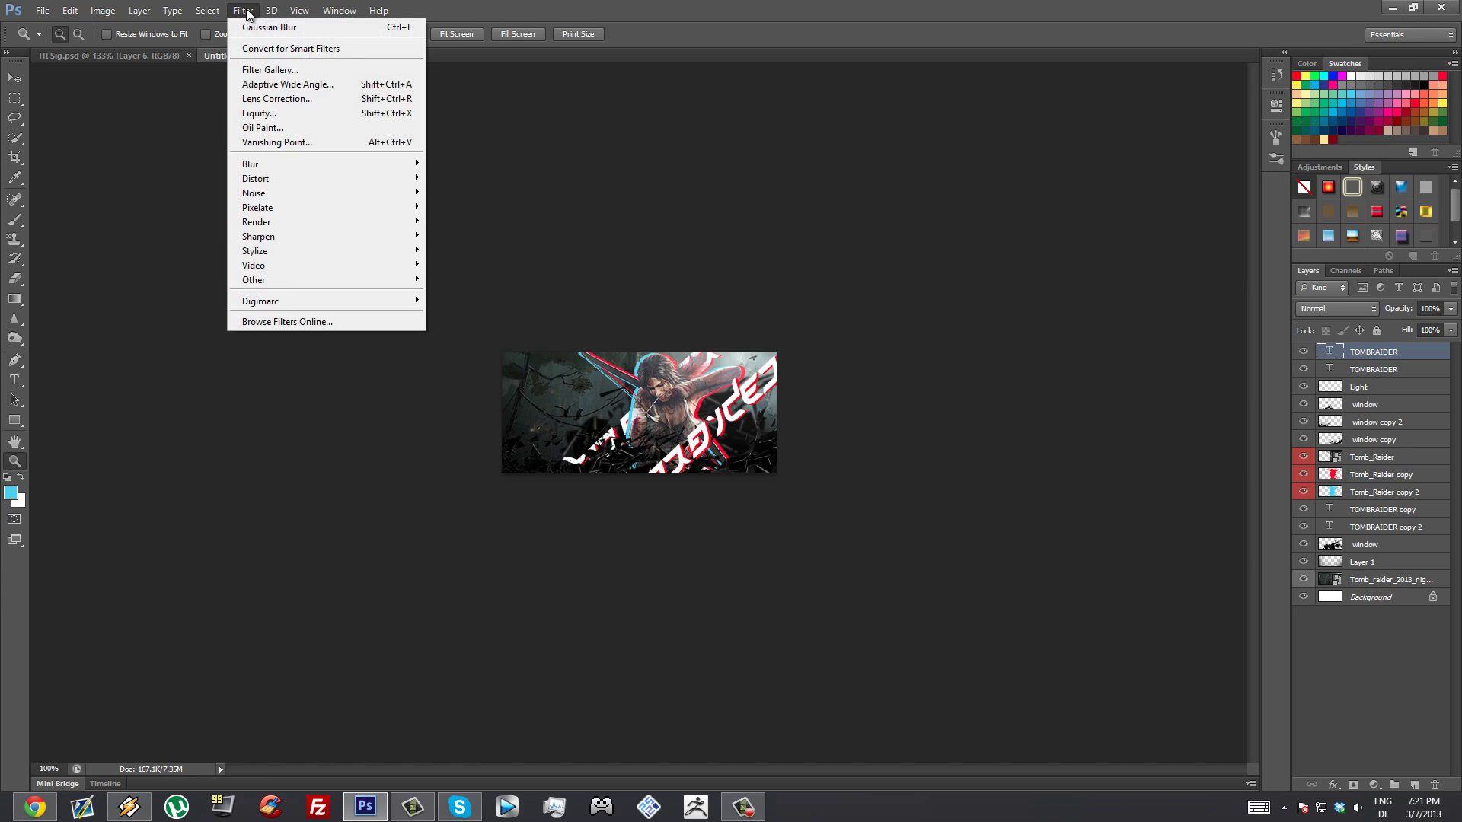
pyautogui.click(247, 13)
pyautogui.click(251, 14)
pyautogui.click(239, 14)
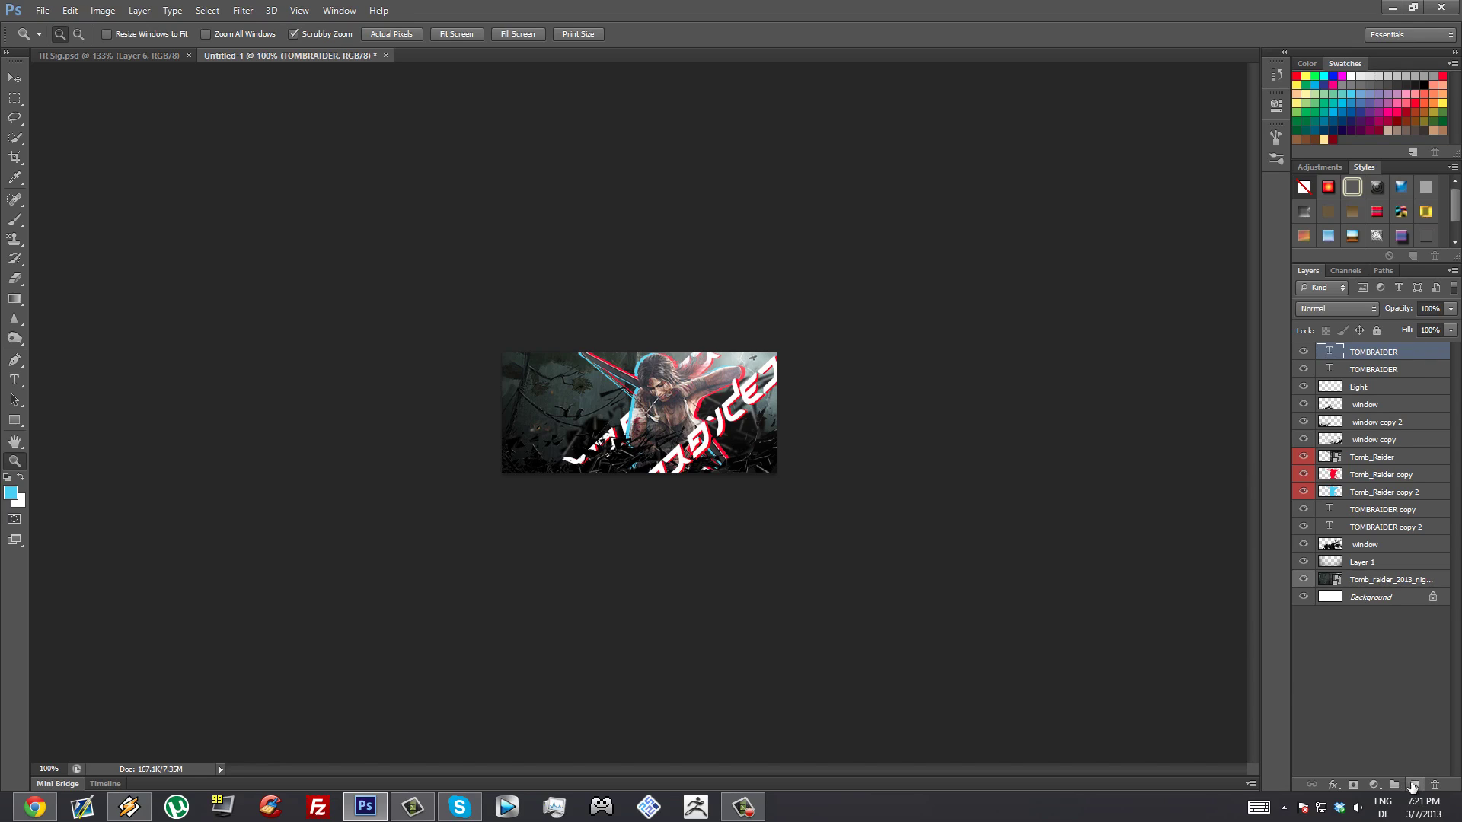
pyautogui.click(1373, 783)
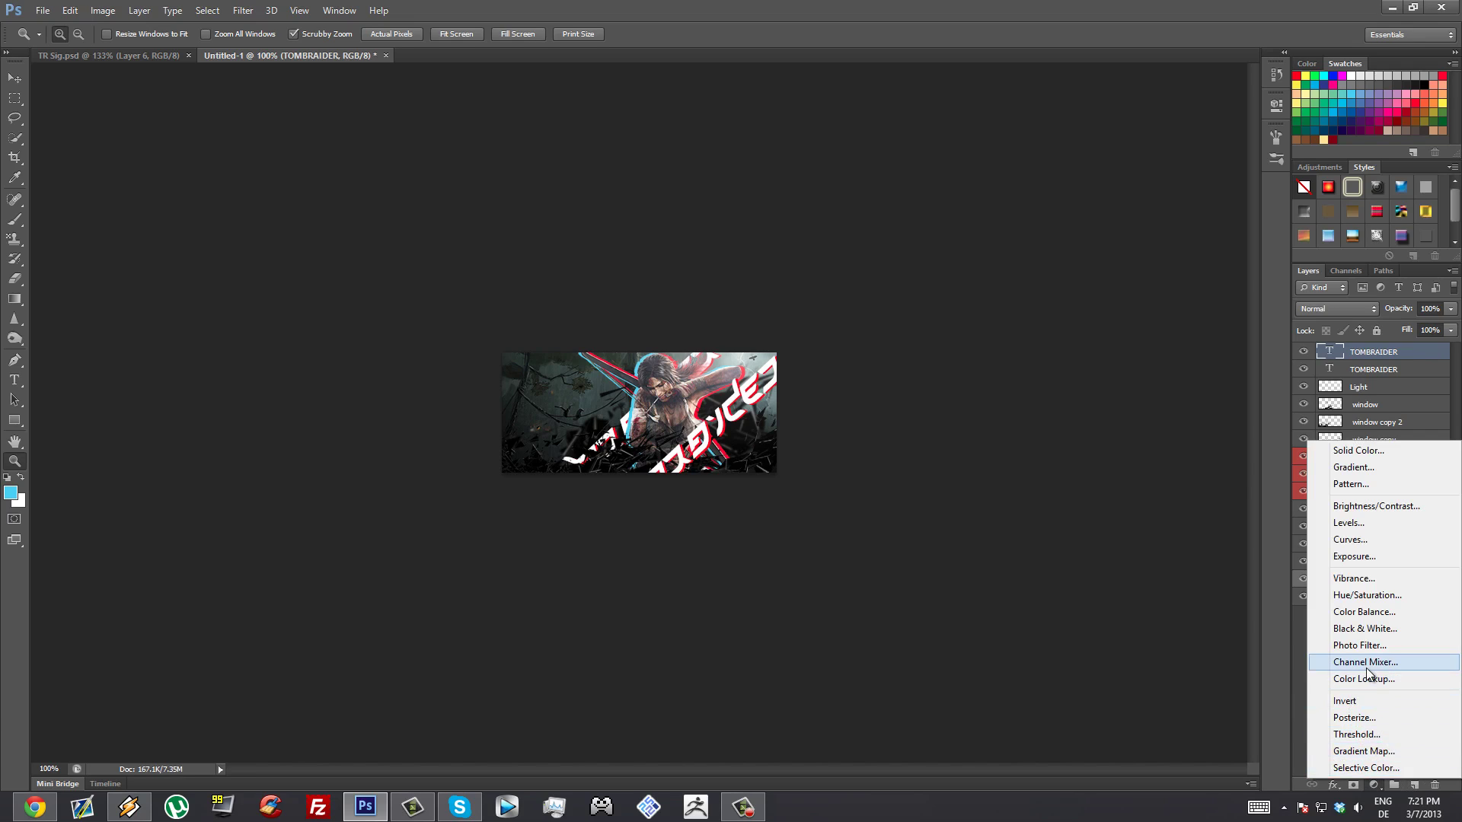
pyautogui.click(1375, 781)
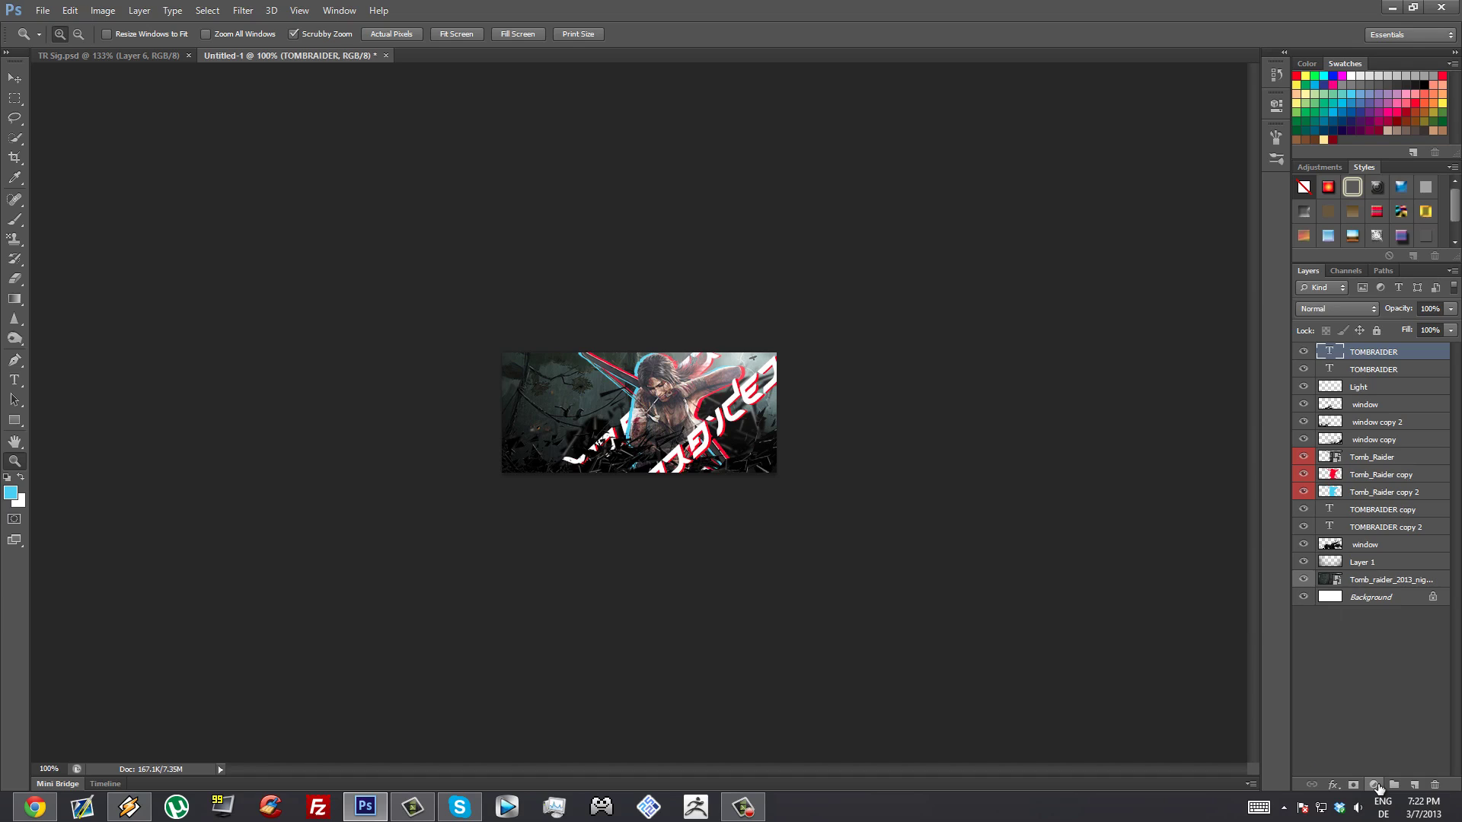
# Add a Curves adjustment layer on top, lowering the blue channel's highlight end and raising its shadow end.
pyautogui.click(1374, 785)
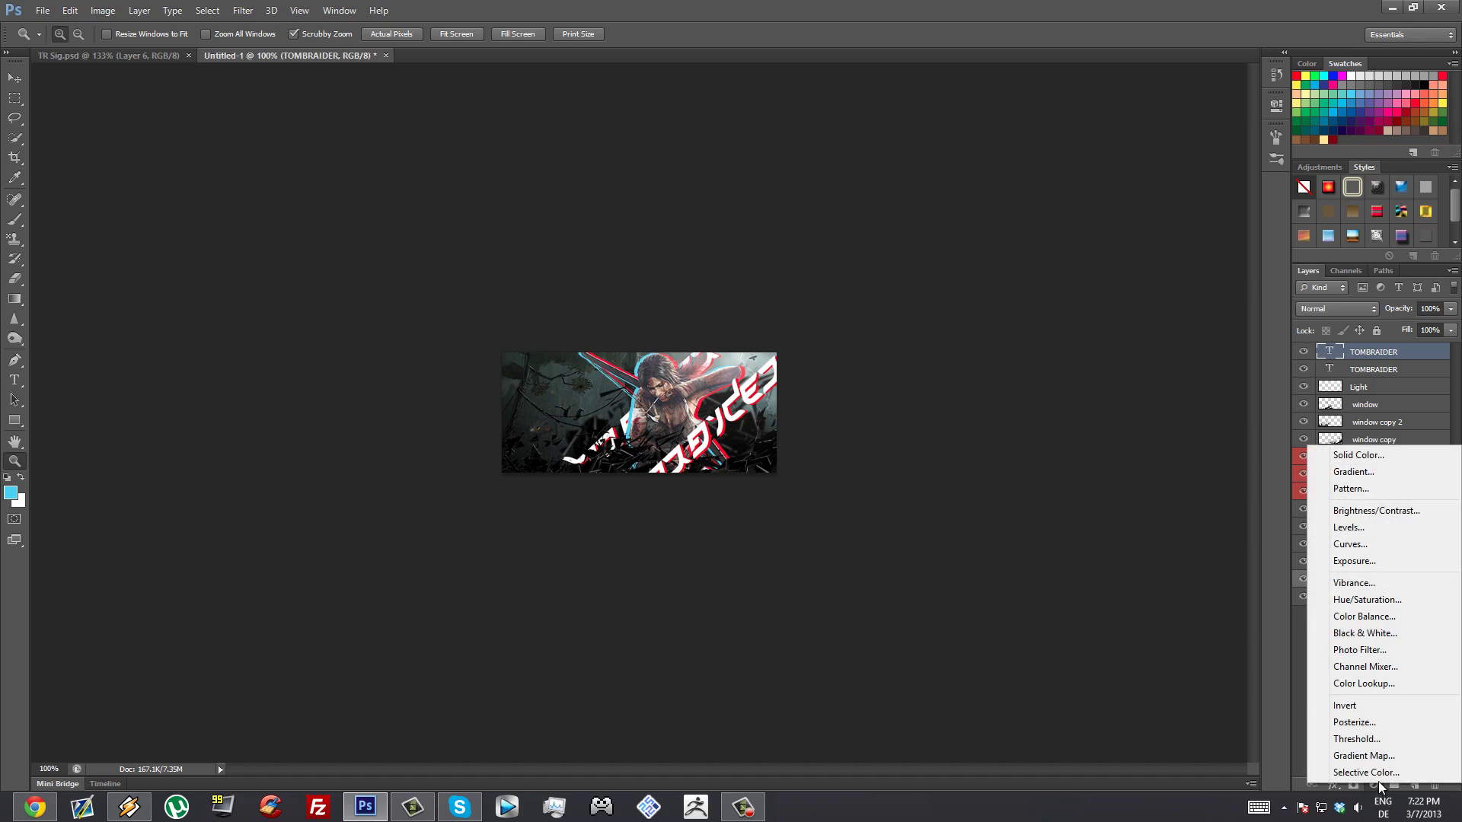
pyautogui.click(1371, 543)
pyautogui.click(1140, 161)
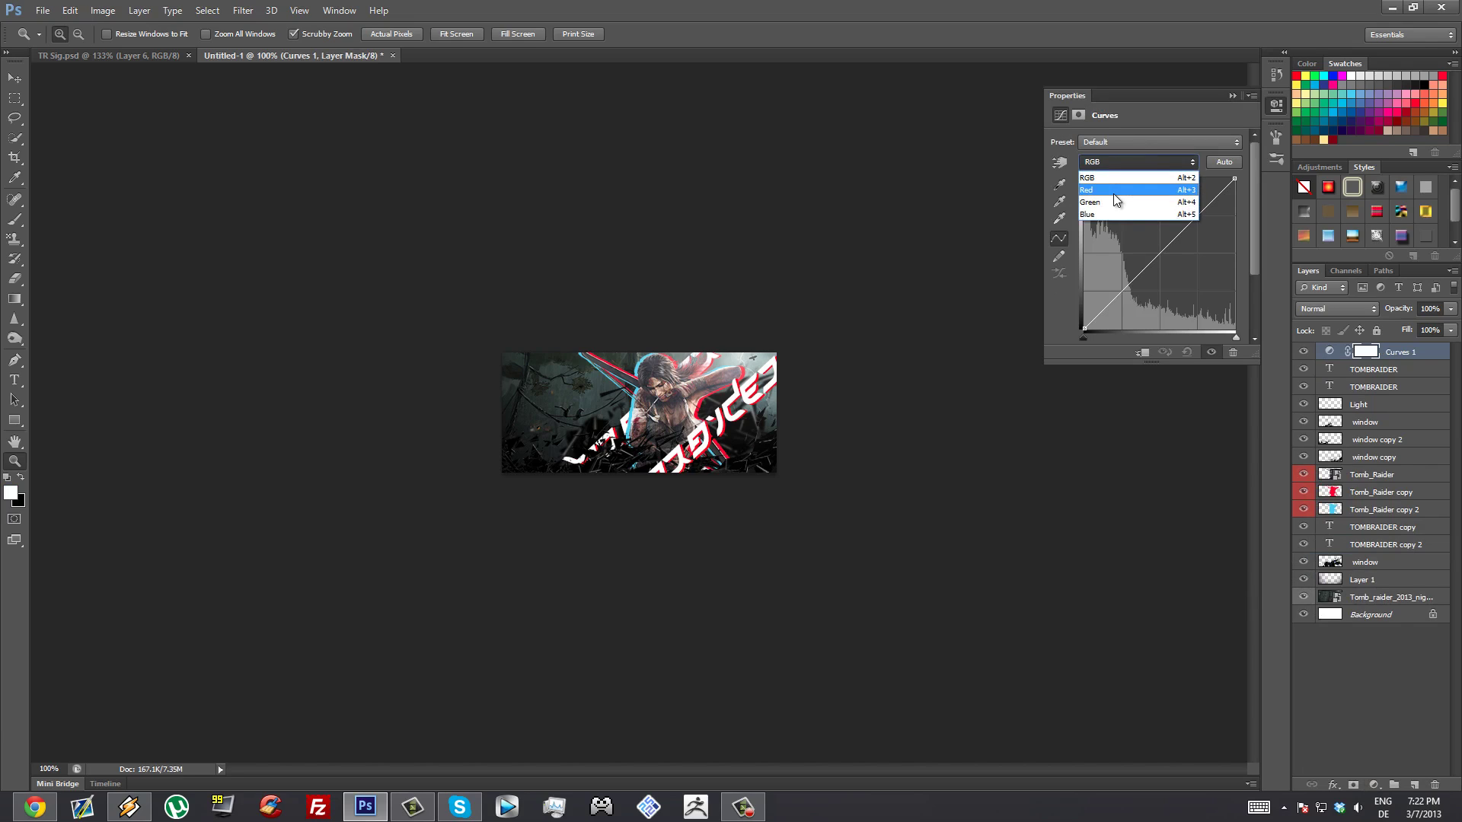
pyautogui.click(1122, 215)
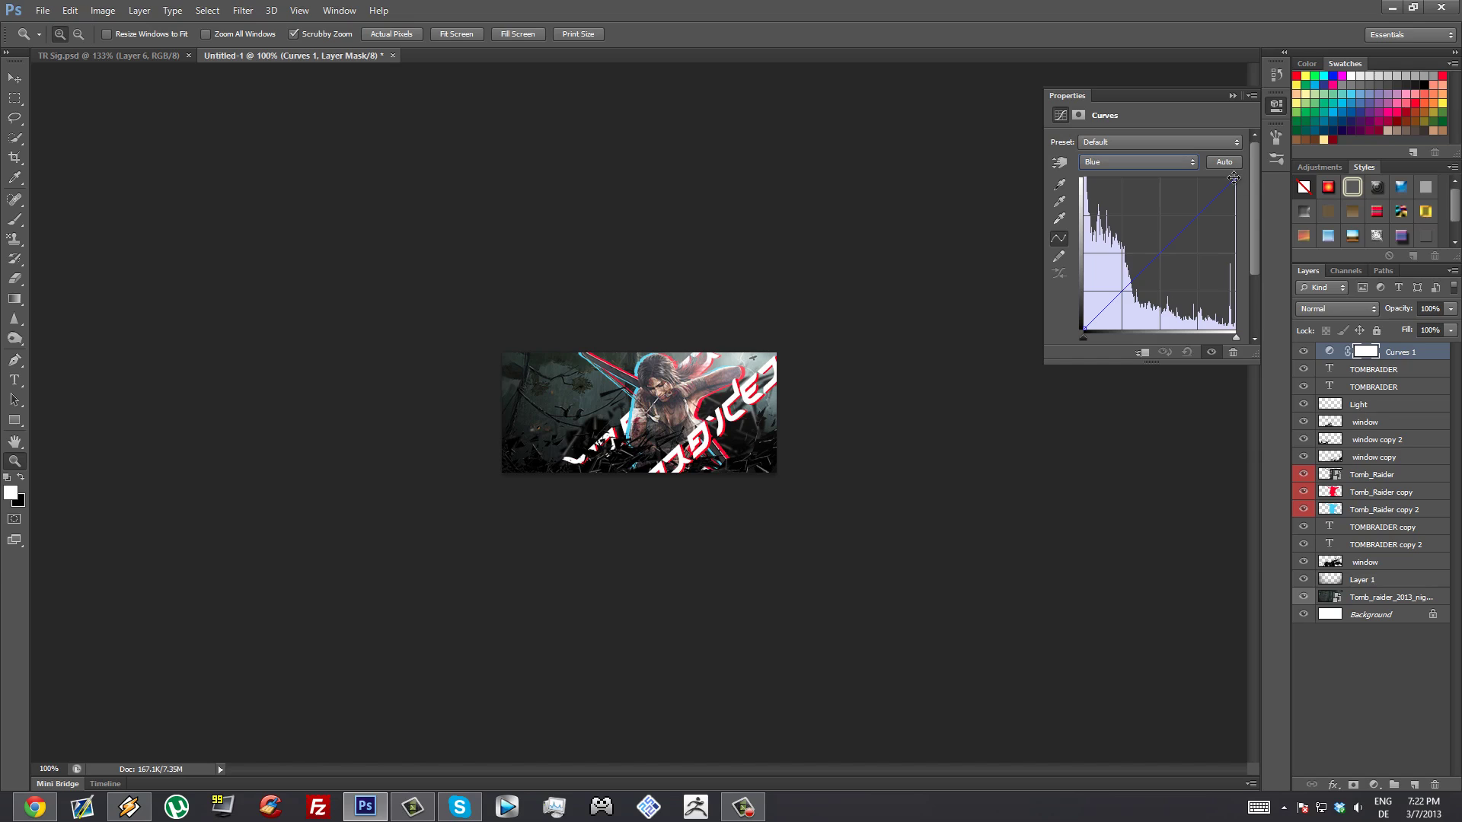
pyautogui.moveTo(1236, 179); pyautogui.dragTo(1262, 200)
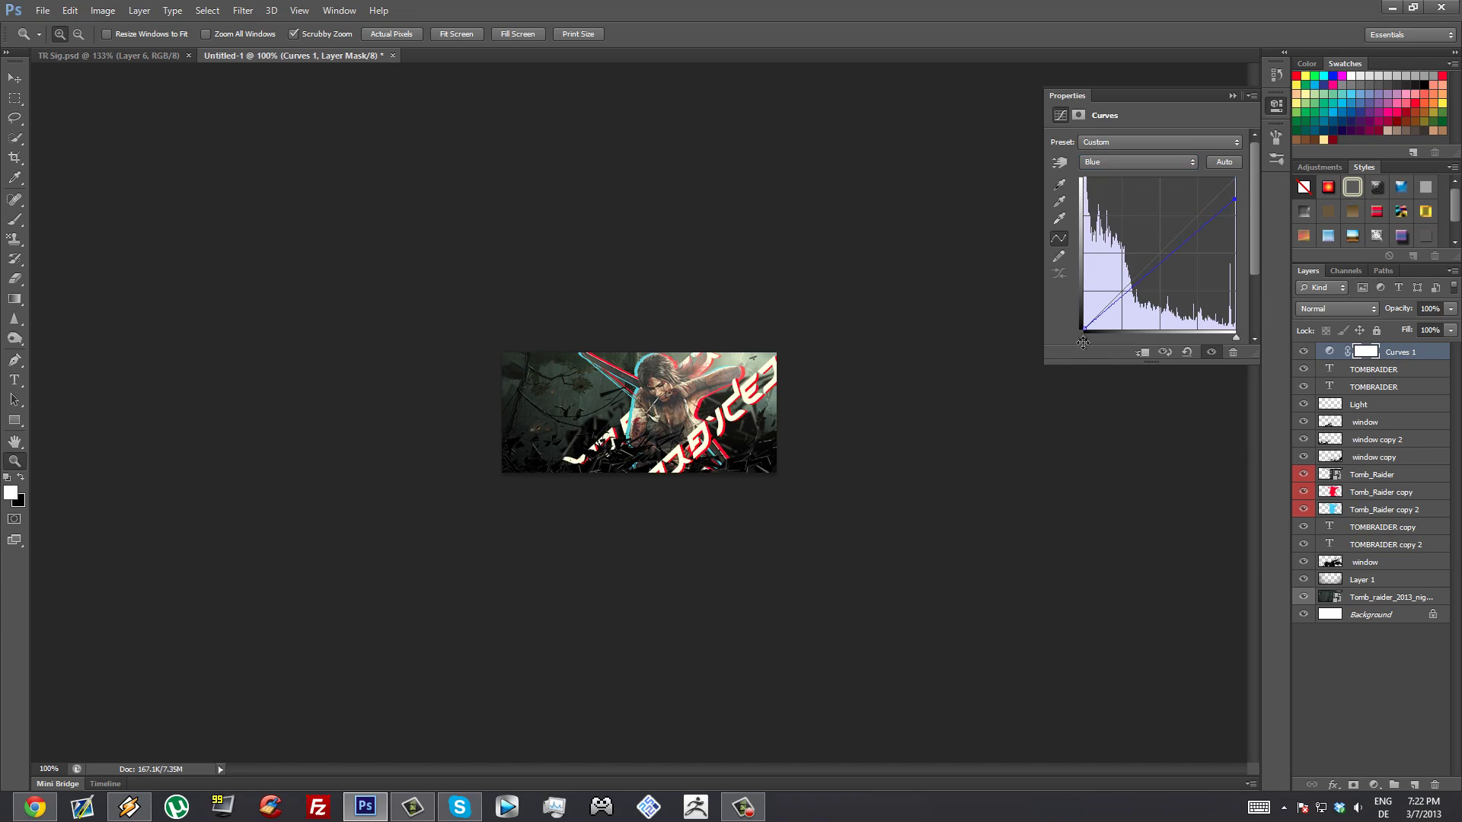
pyautogui.moveTo(1082, 327); pyautogui.dragTo(1058, 309)
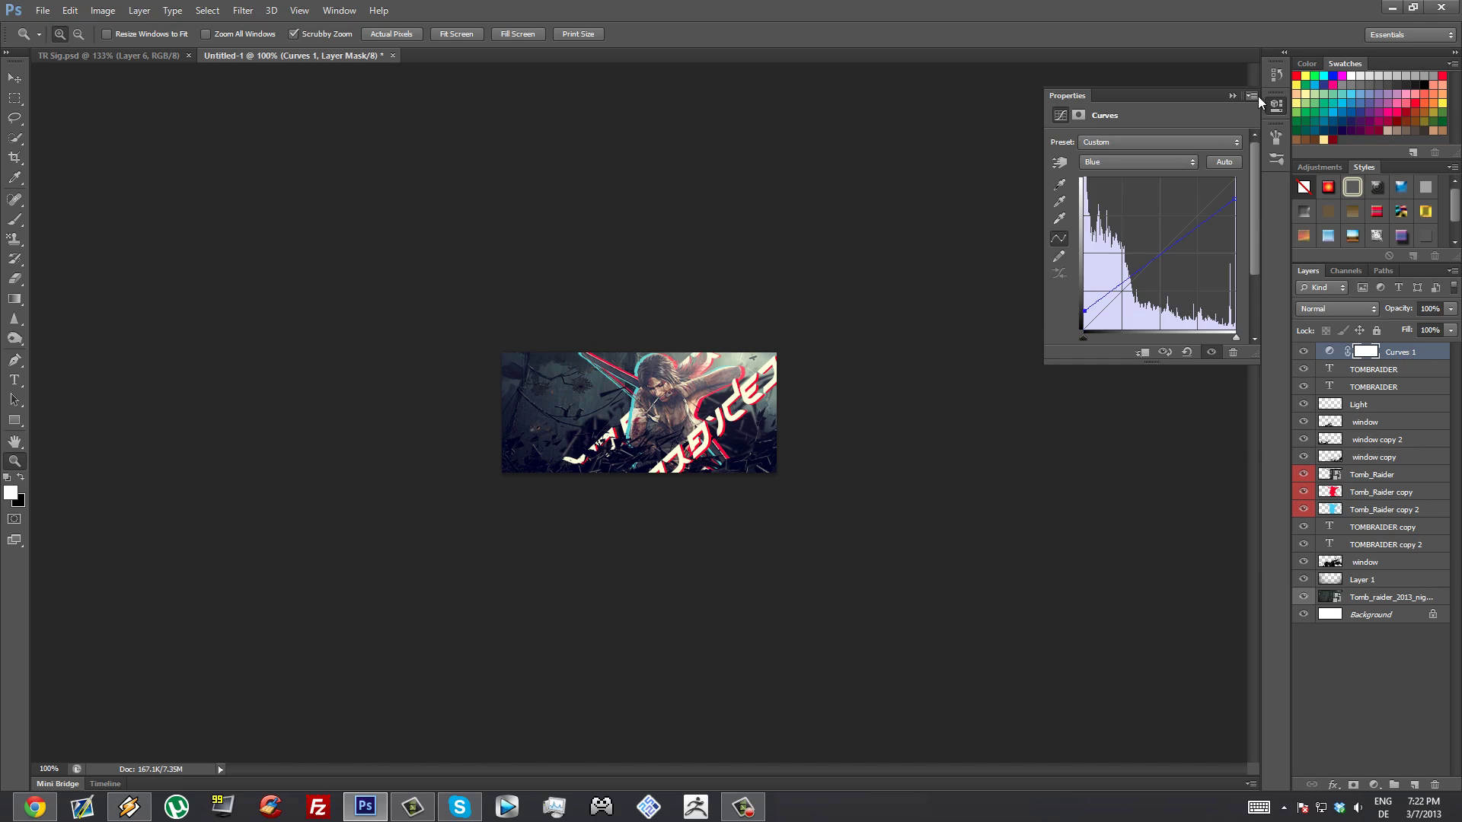
pyautogui.click(1231, 96)
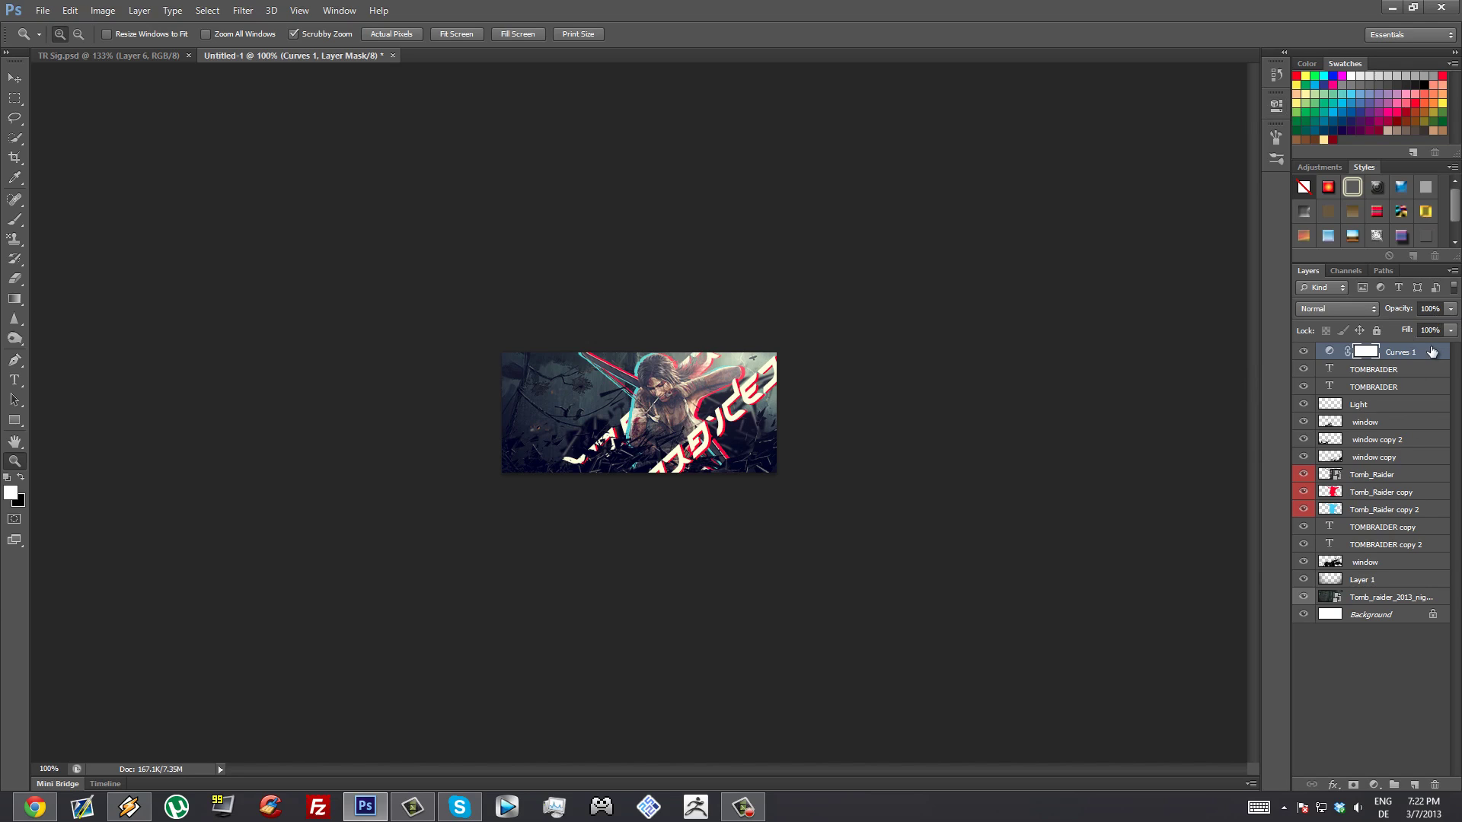
# Add a Gradient Map adjustment layer above Curves 1 using the Violet, Orange preset.
pyautogui.click(1330, 352)
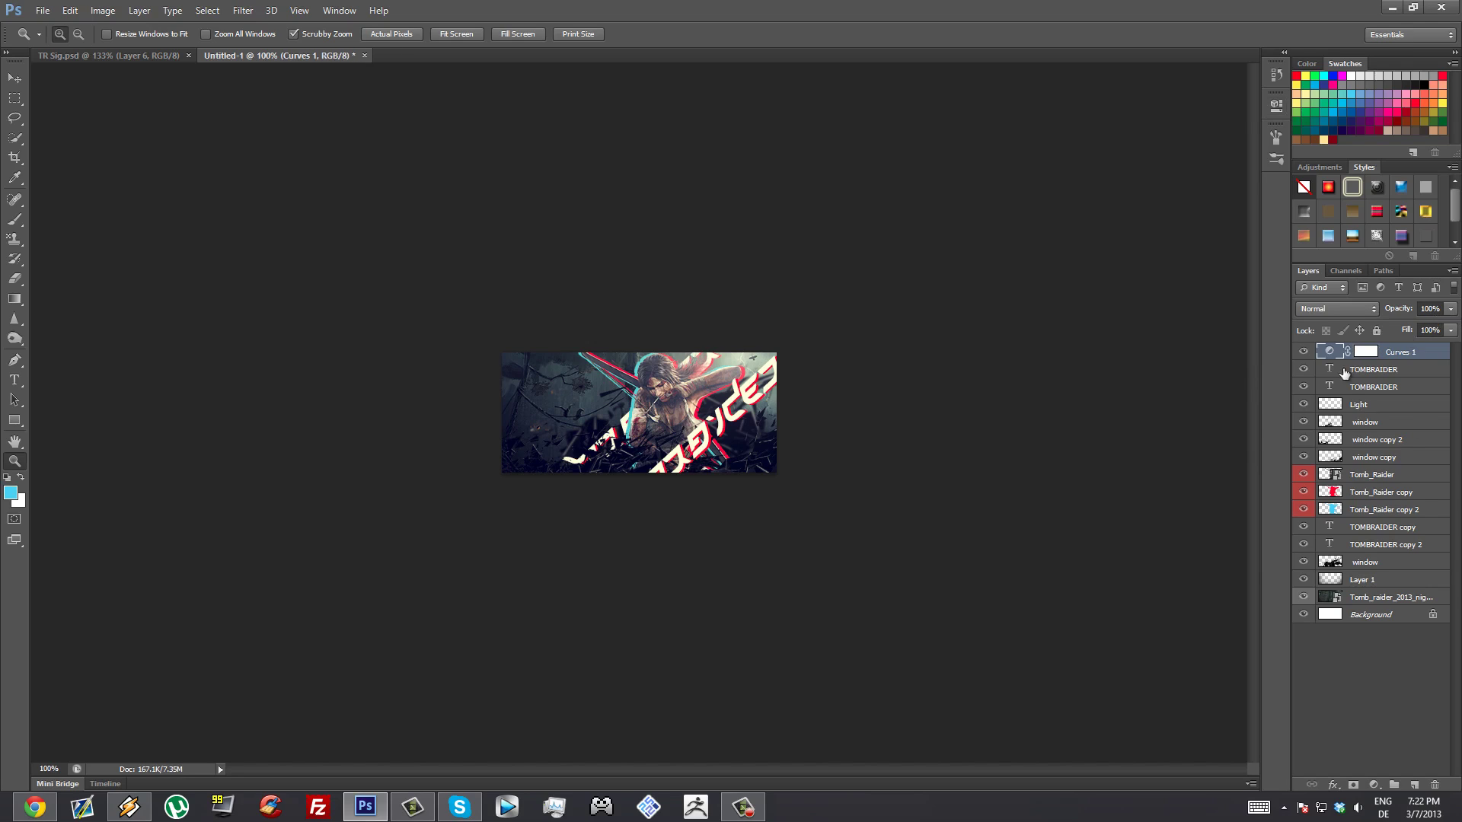
pyautogui.click(1374, 784)
pyautogui.click(1372, 752)
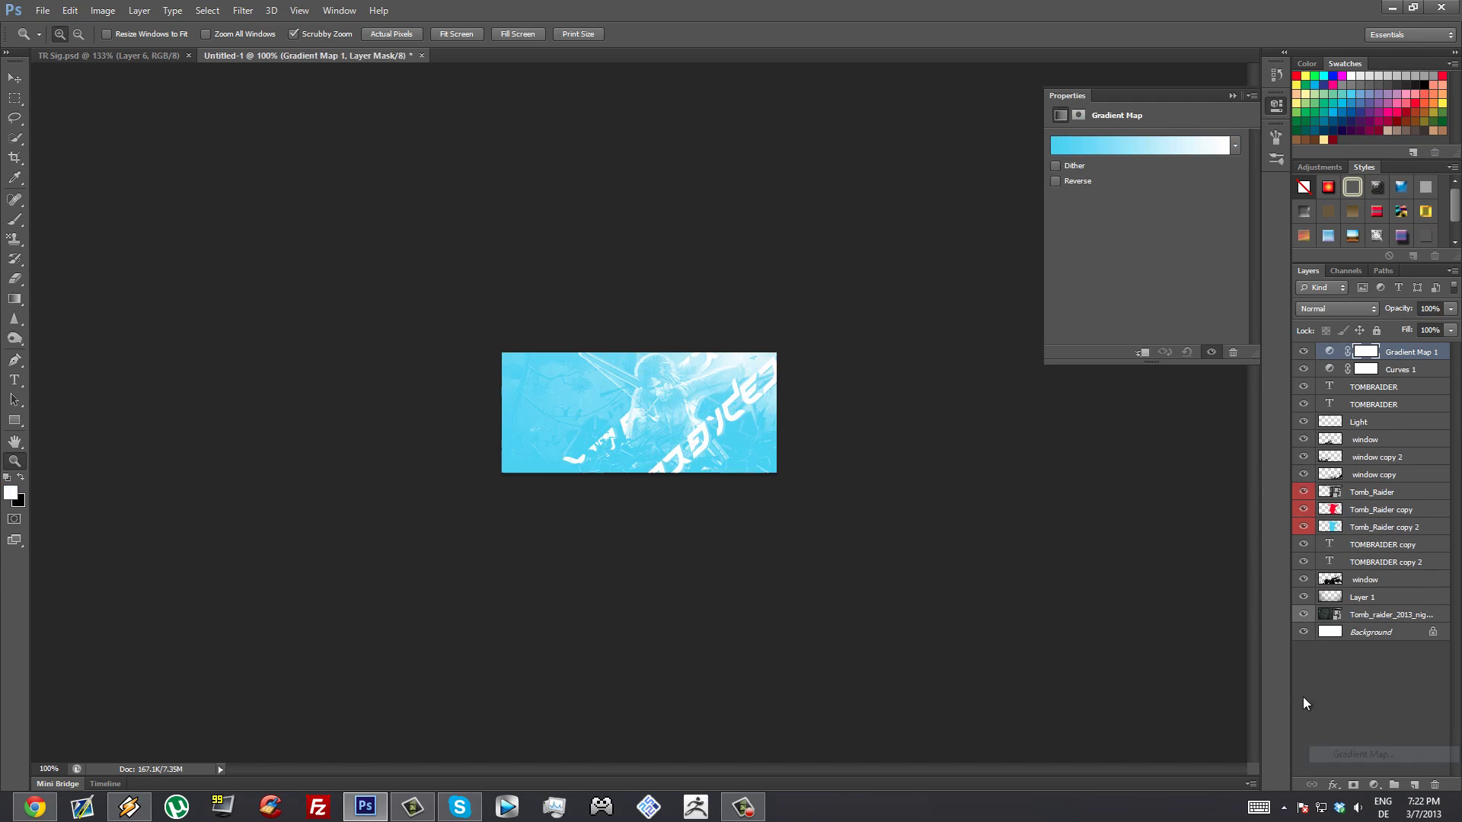
pyautogui.click(1158, 145)
pyautogui.click(1139, 356)
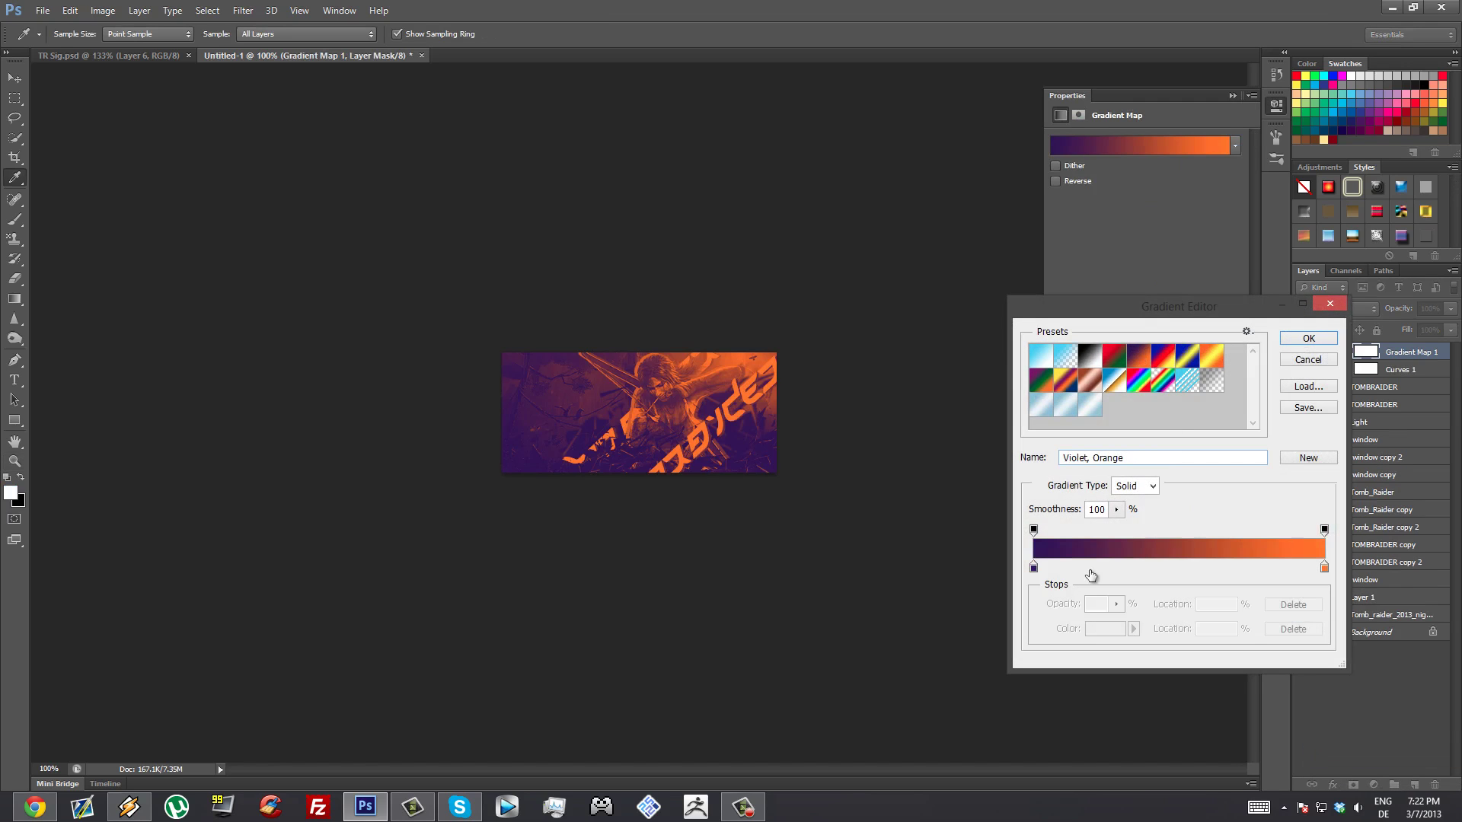
pyautogui.click(1314, 337)
# Set the gradient map layer's blend mode to Soft Light and reduce its opacity to about 25%.
pyautogui.click(1367, 308)
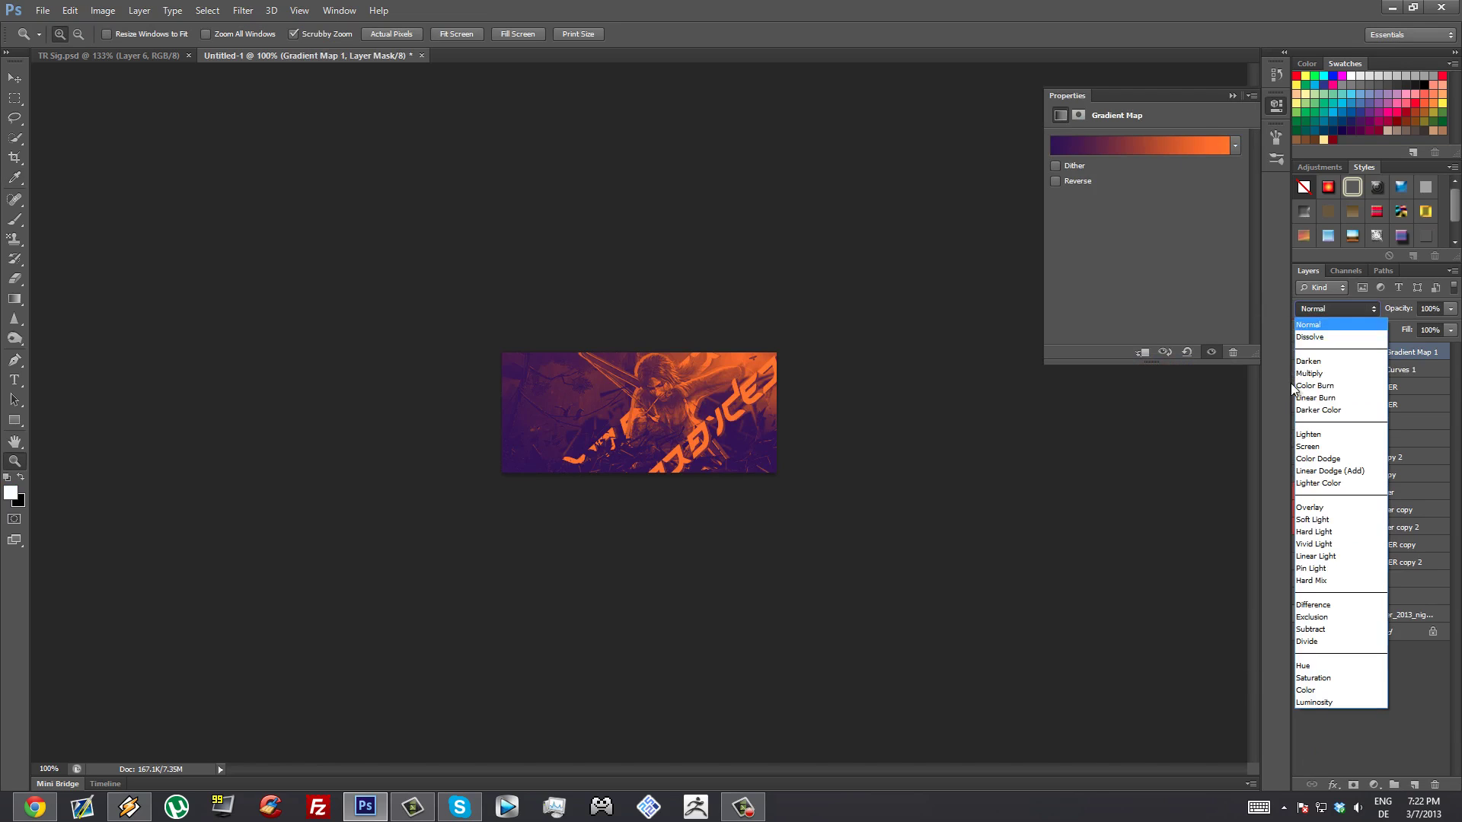
pyautogui.click(1336, 518)
pyautogui.moveTo(1401, 312); pyautogui.dragTo(1093, 323)
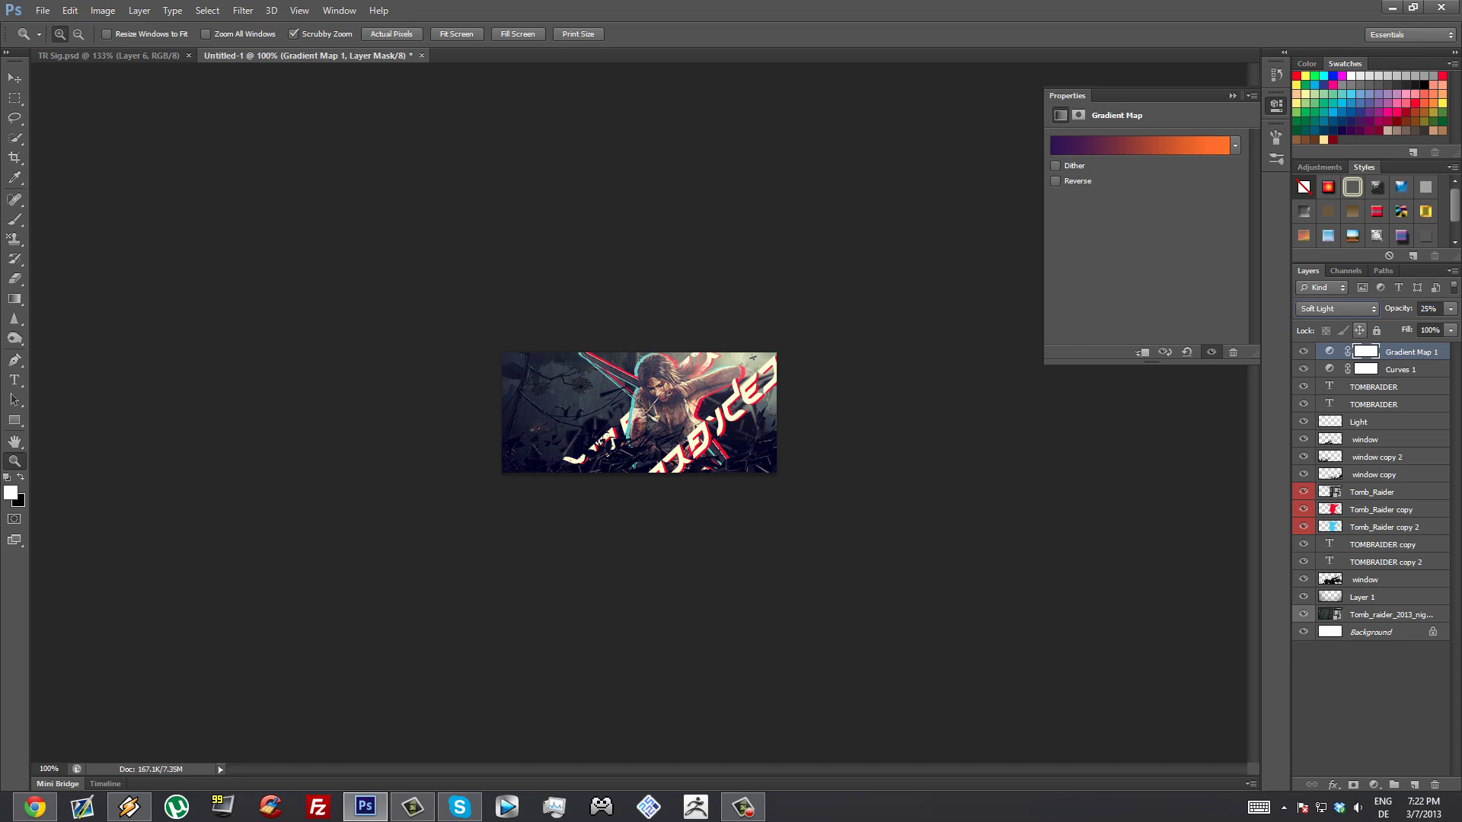
pyautogui.click(1430, 308)
pyautogui.scroll(-4, 1449, 309)
# Paint soft light blue and red light over the upper part of the signature on a new layer with a 319 px brush.
pyautogui.click(1416, 789)
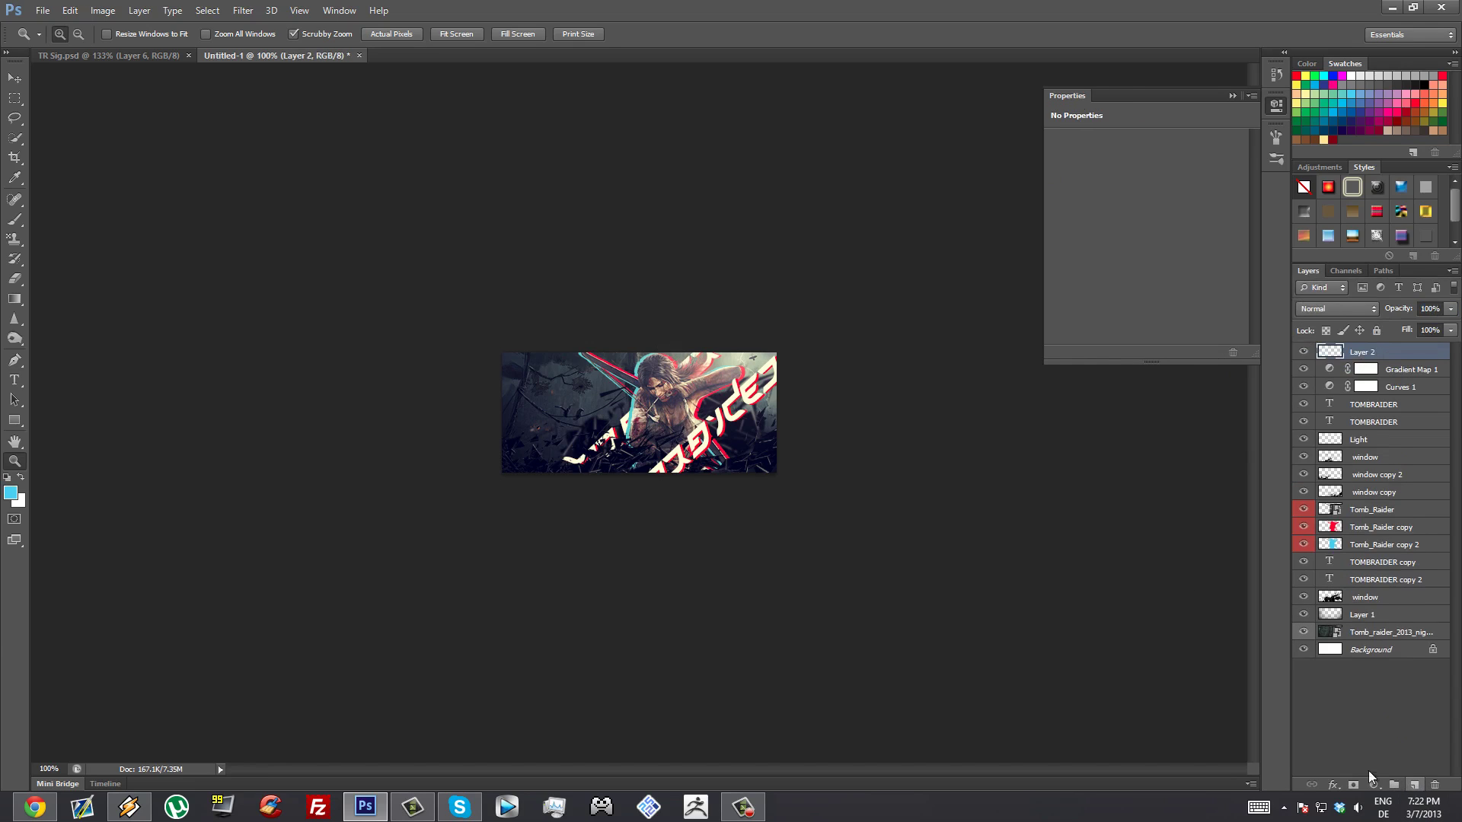
pyautogui.click(14, 219)
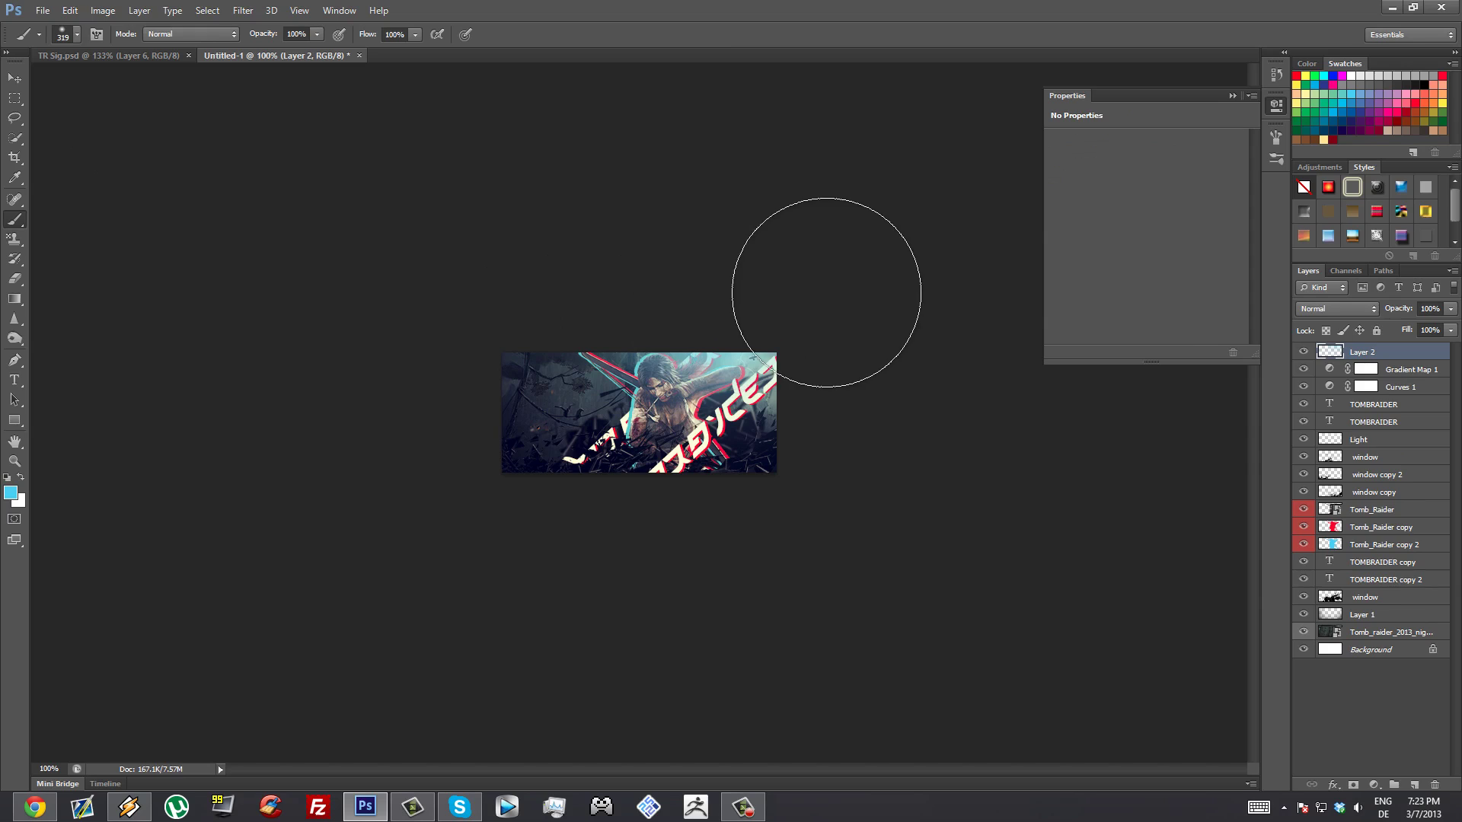
pyautogui.click(577, 287)
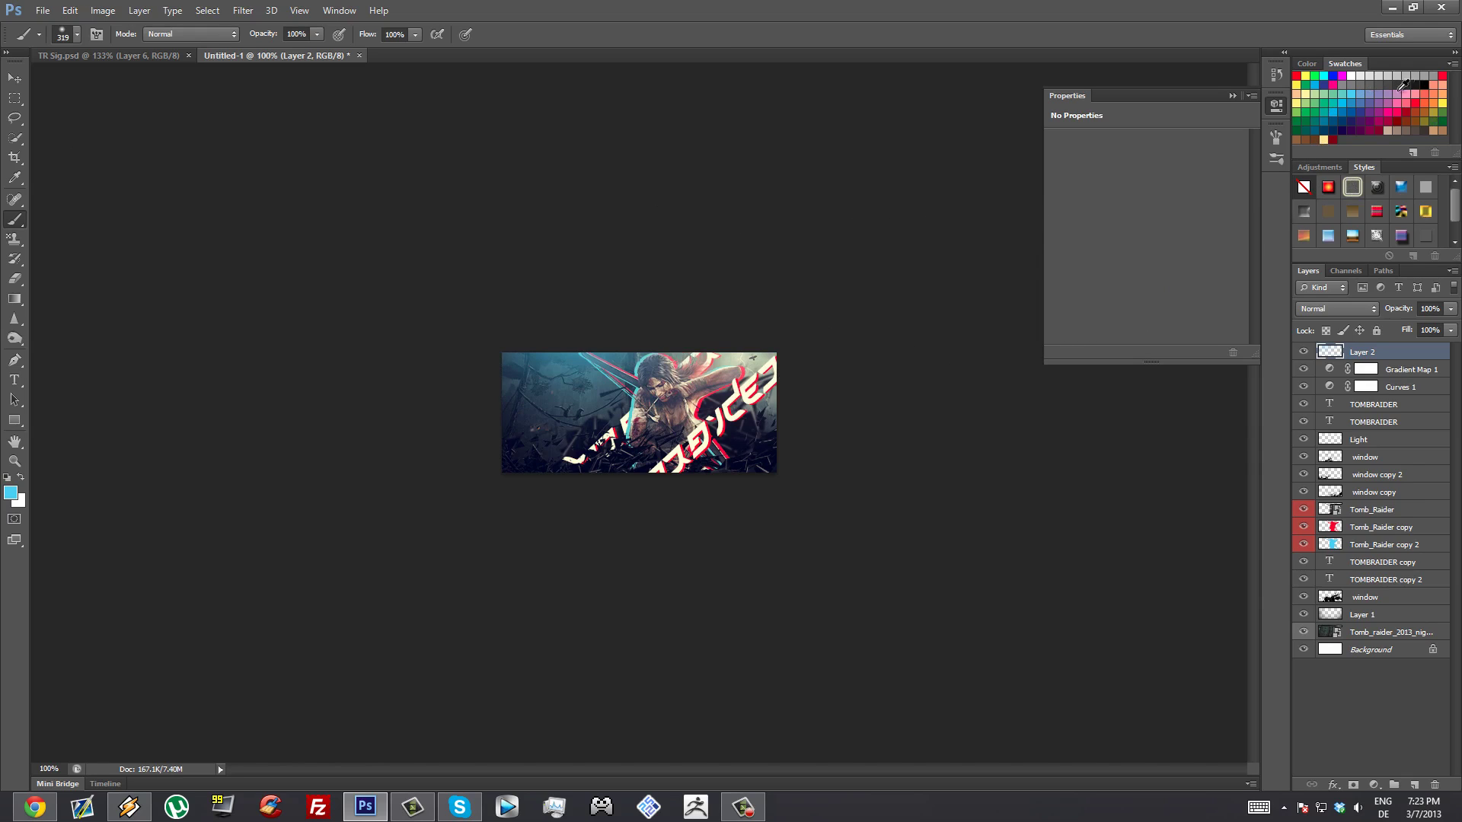
pyautogui.click(1443, 75)
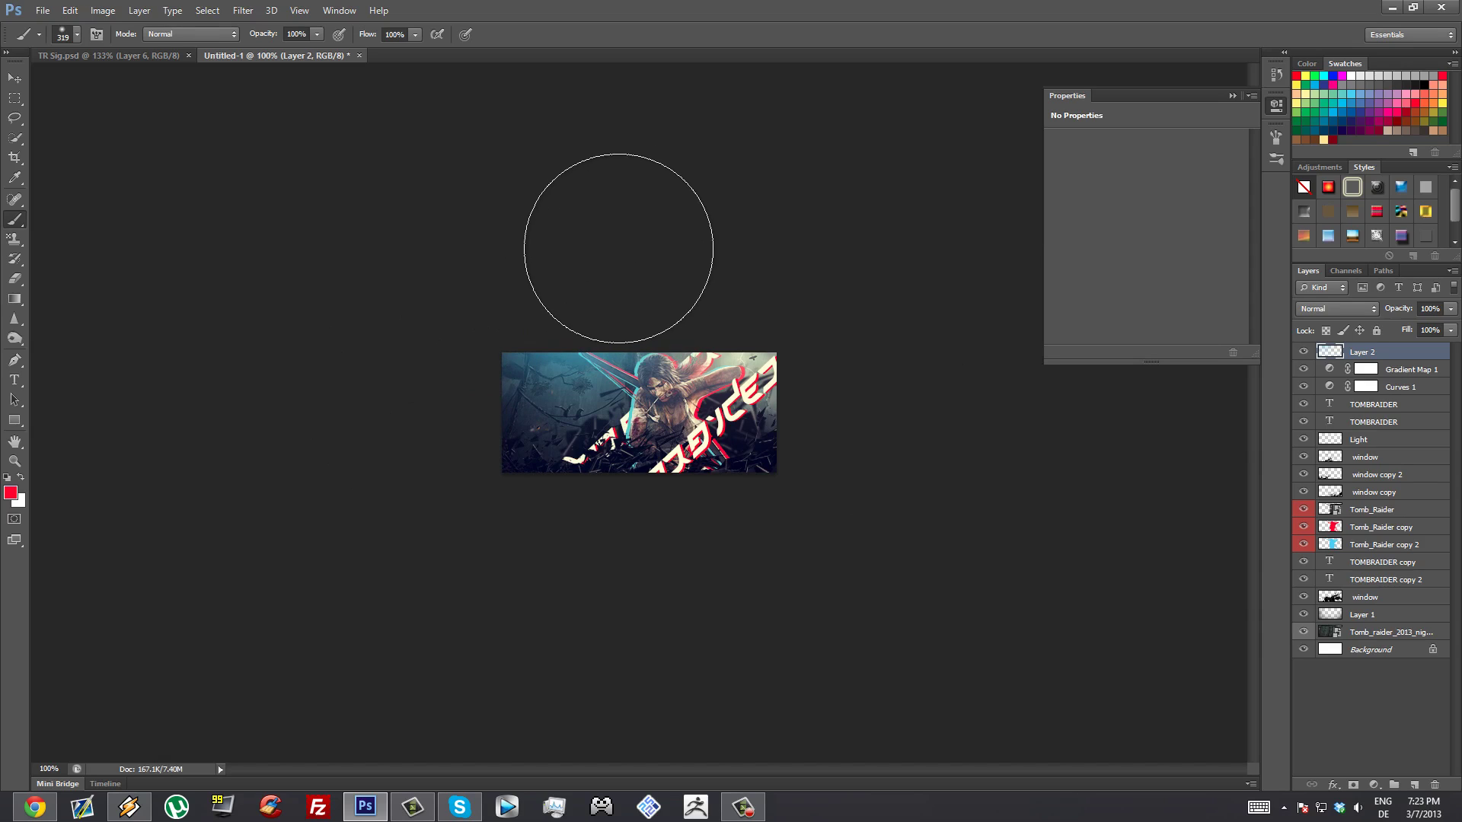
# Set the blend mode of the painted light layer to Screen.
pyautogui.click(1361, 307)
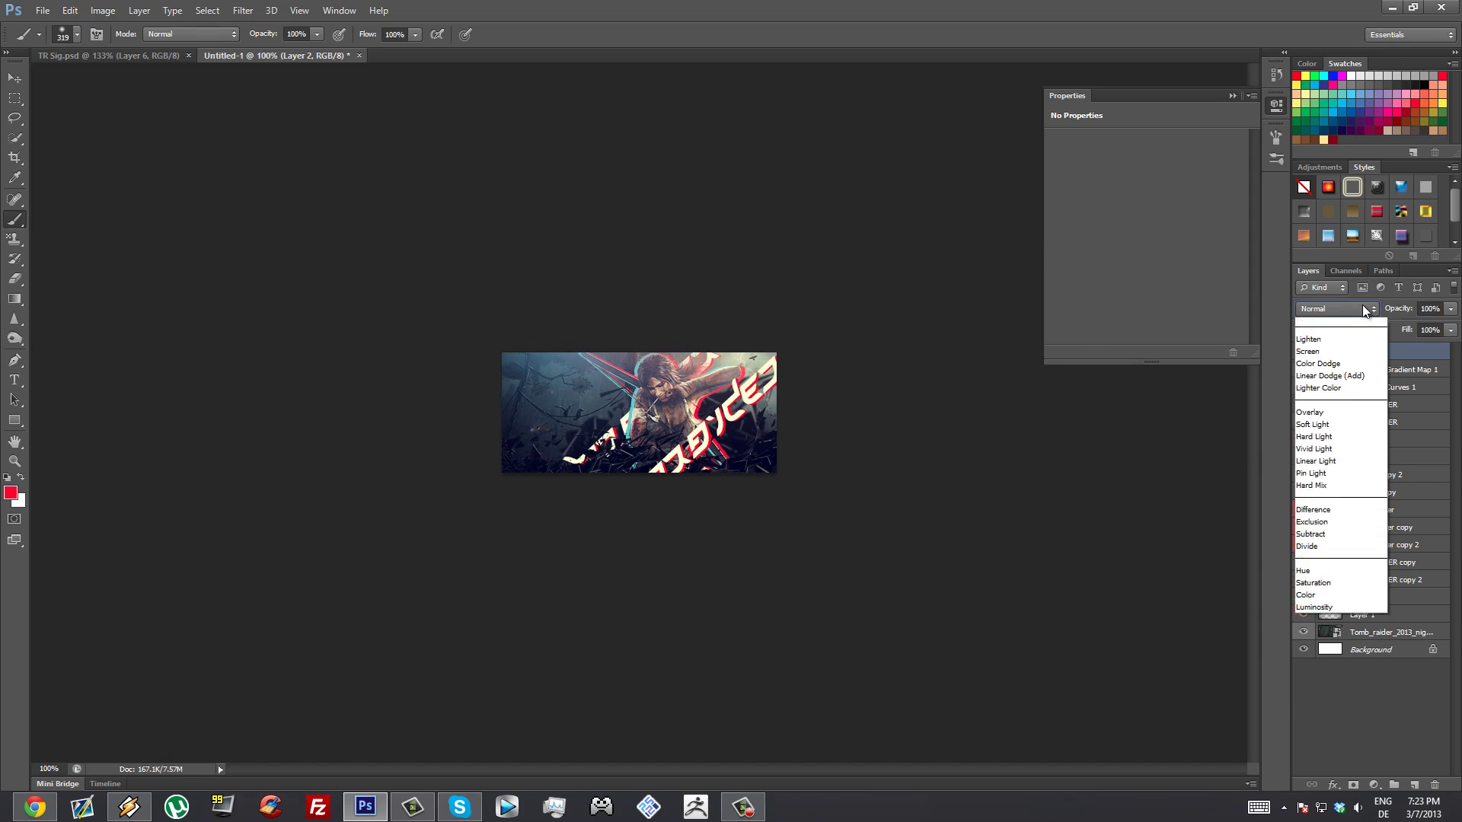
pyautogui.click(1329, 447)
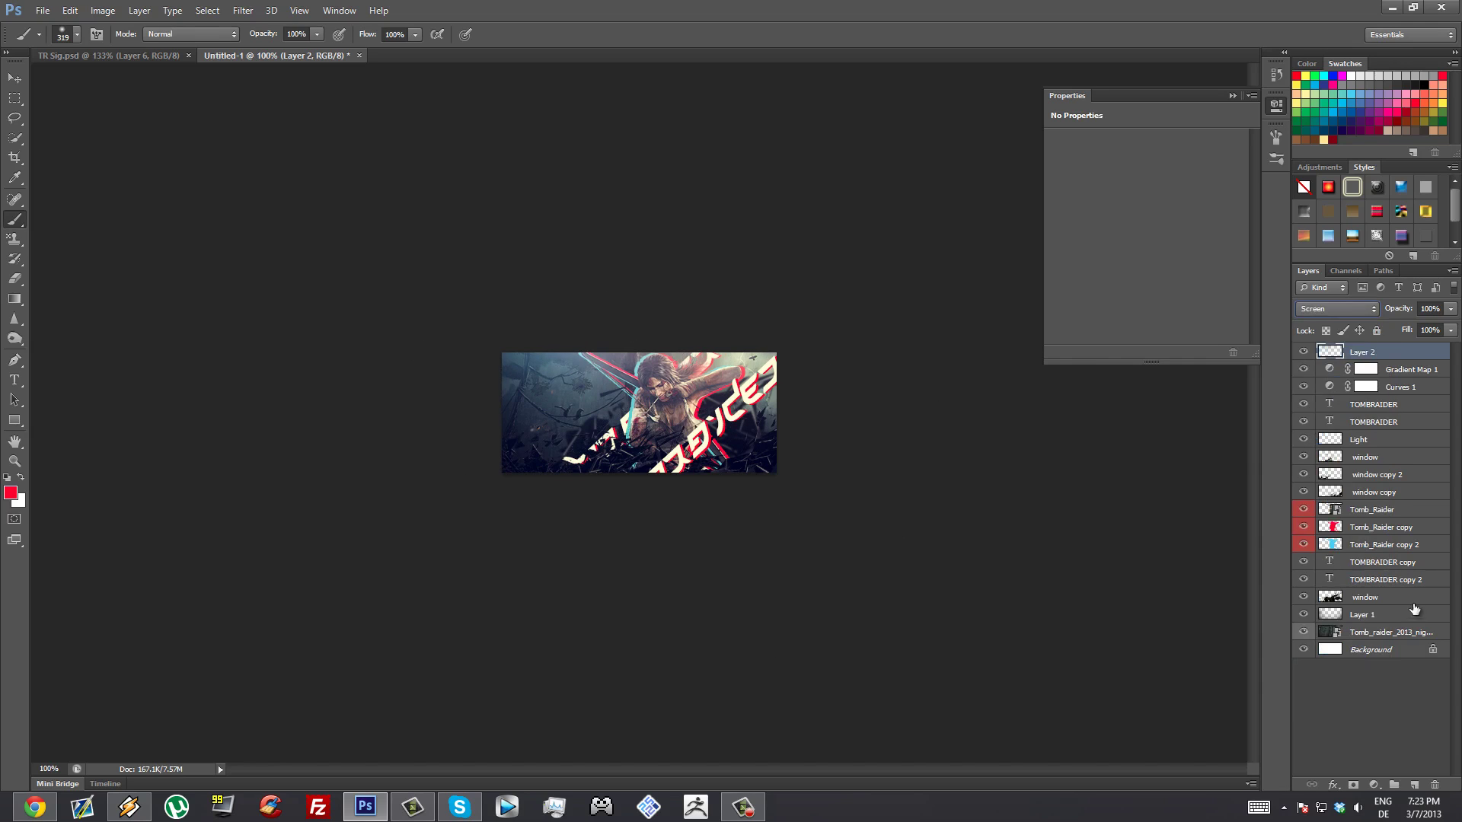
pyautogui.hotkey('ctrl', 's')
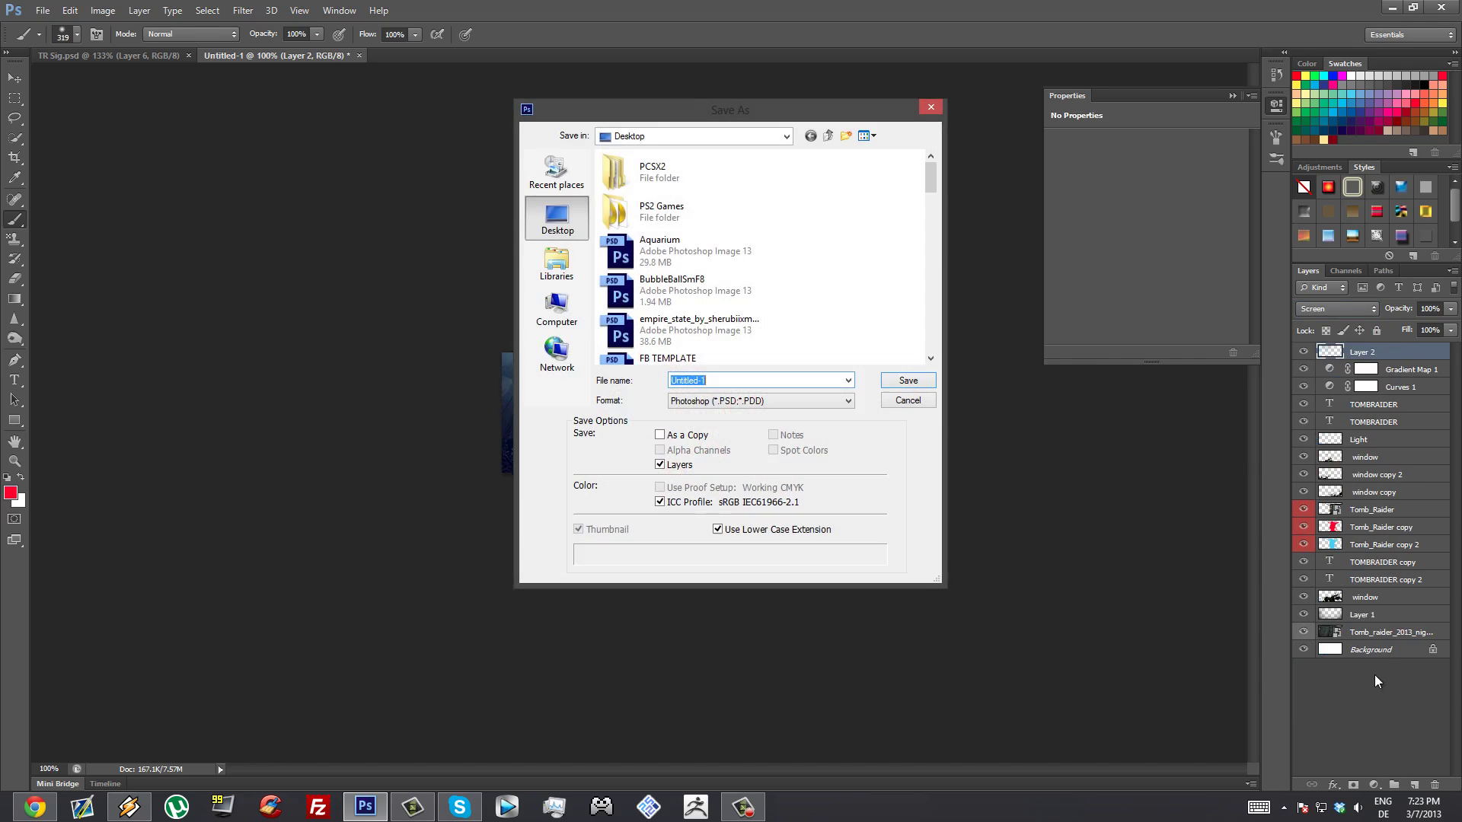
pyautogui.click(909, 400)
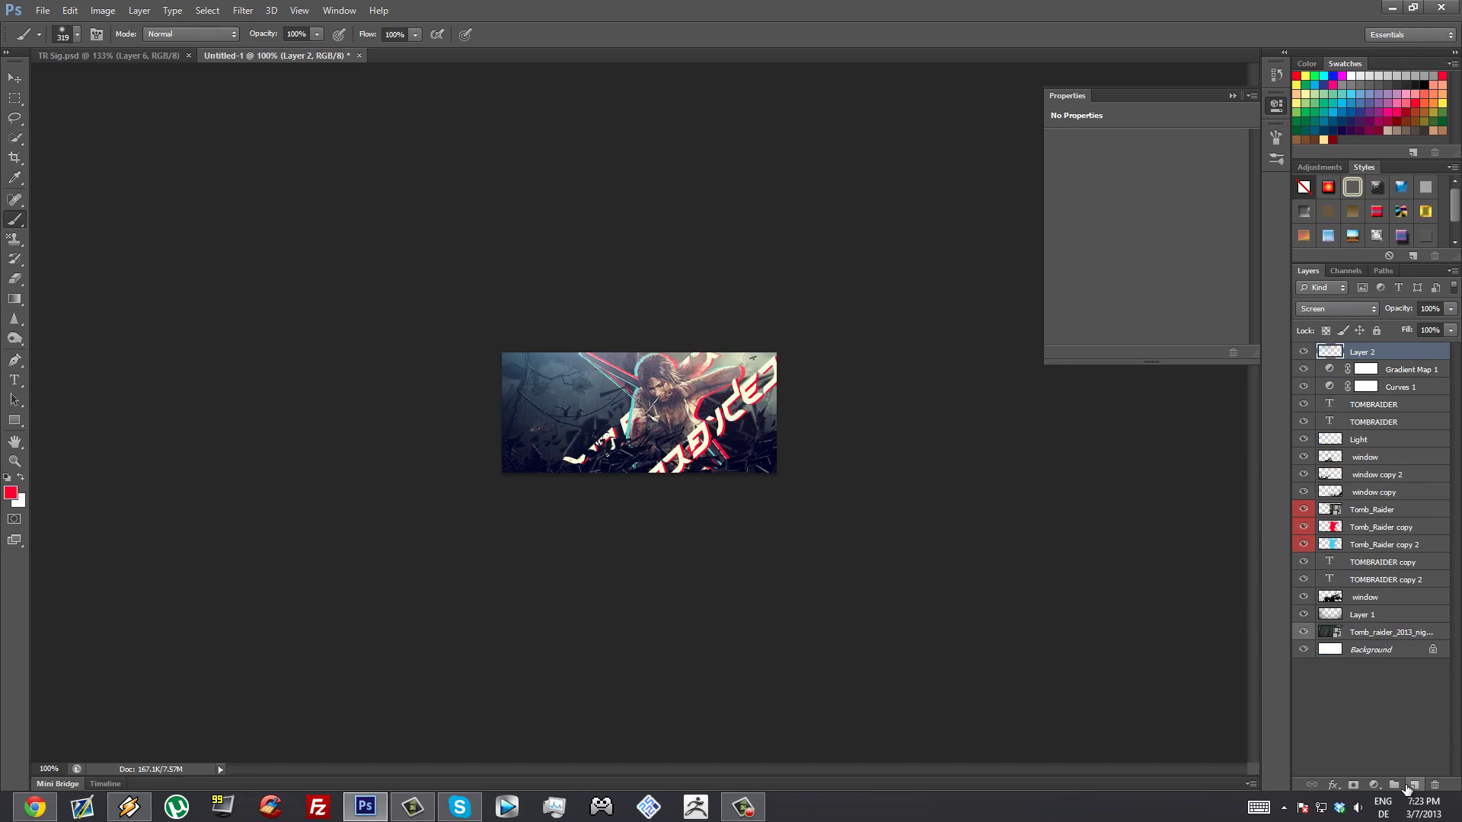
# Add a new layer and make a thin rectangular selection across the full width of the signature's bottom edge.
pyautogui.click(1407, 785)
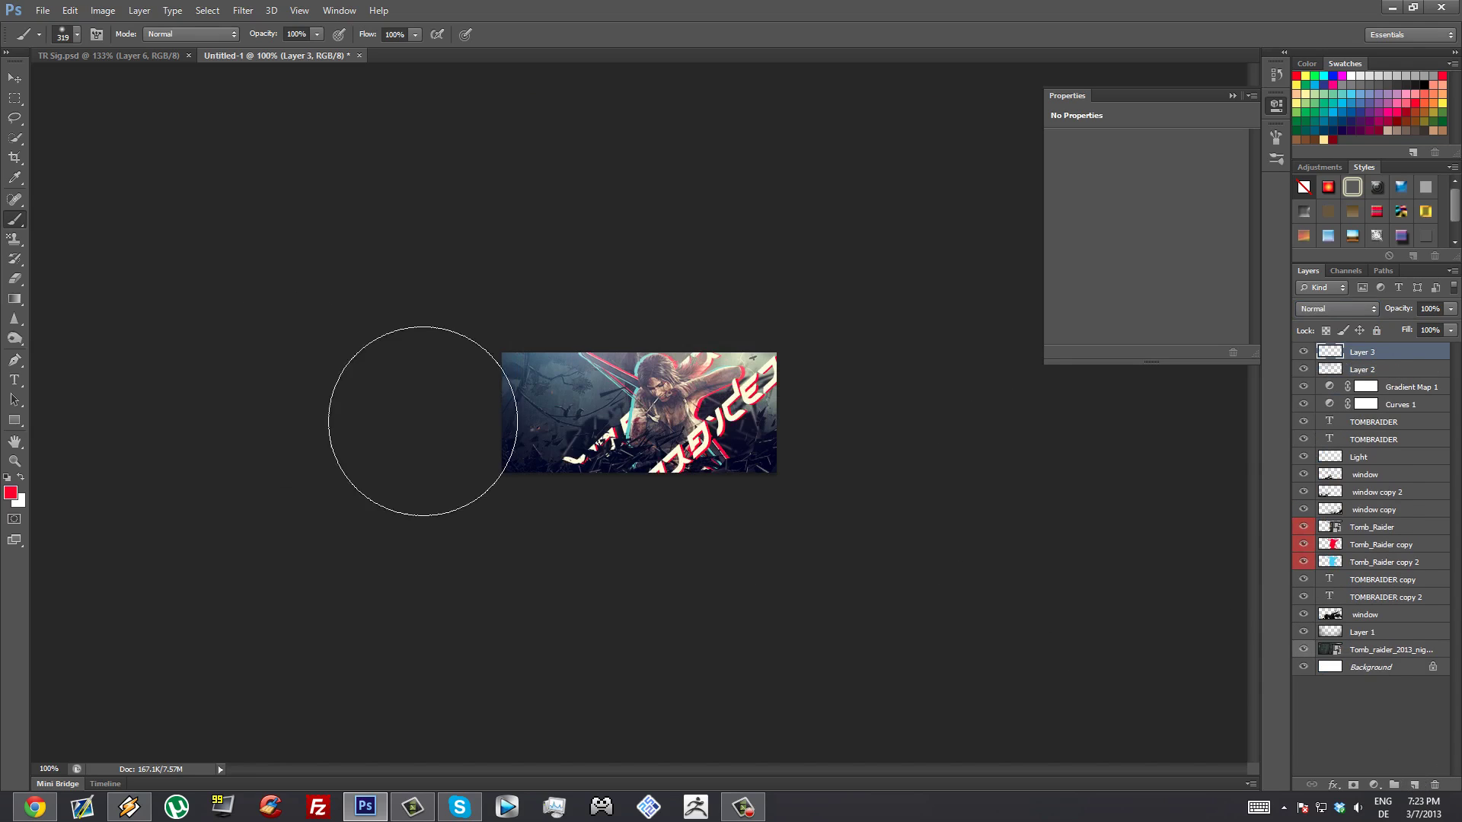
pyautogui.click(15, 98)
pyautogui.moveTo(494, 514); pyautogui.dragTo(855, 462)
pyautogui.rightClick(15, 99)
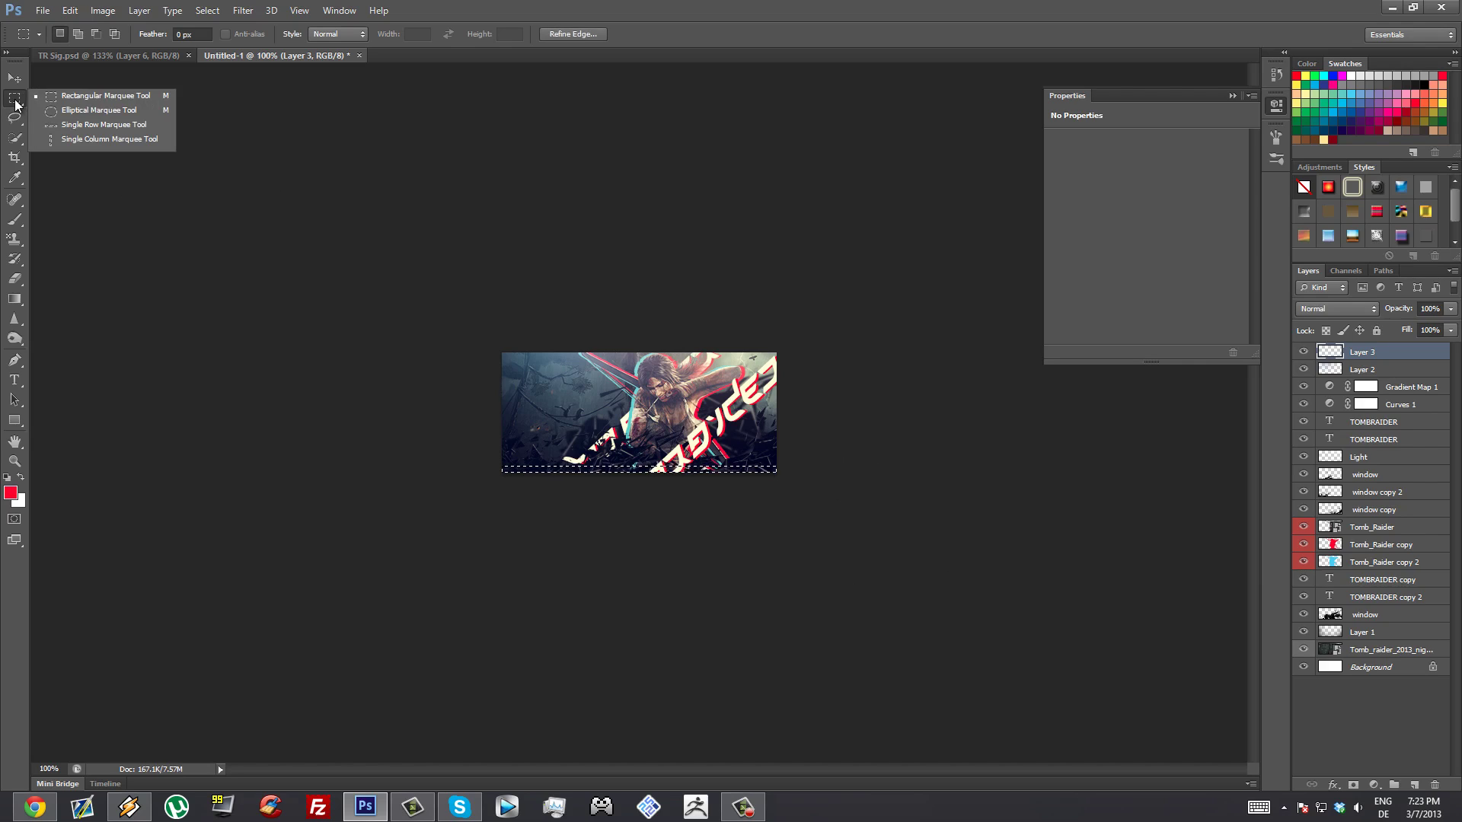
pyautogui.click(79, 101)
pyautogui.moveTo(437, 502); pyautogui.dragTo(788, 463)
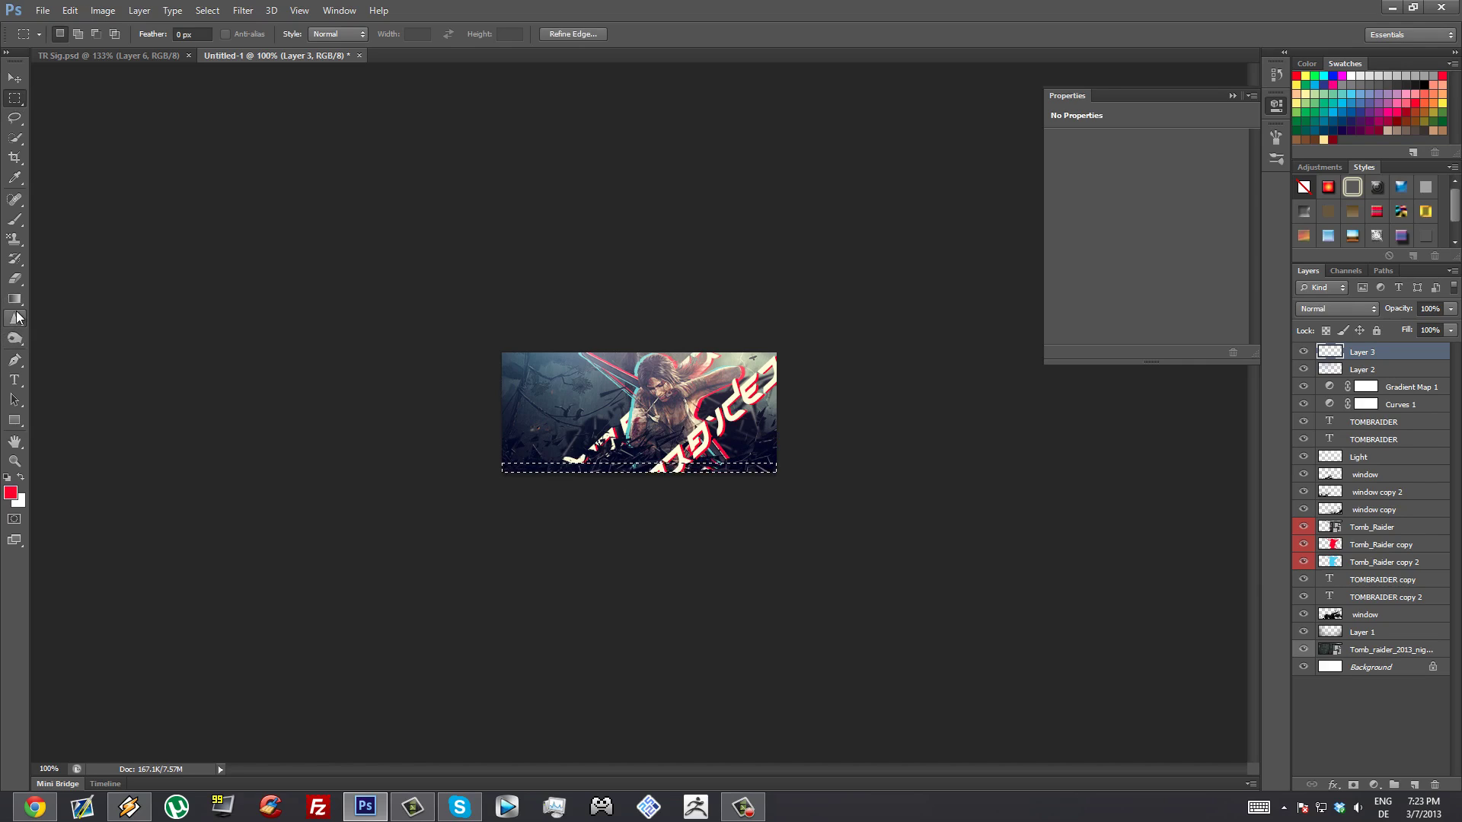
# Fill the bottom strip selection with black using the Paint Bucket tool, and deselect it.
pyautogui.click(17, 319)
pyautogui.click(14, 298)
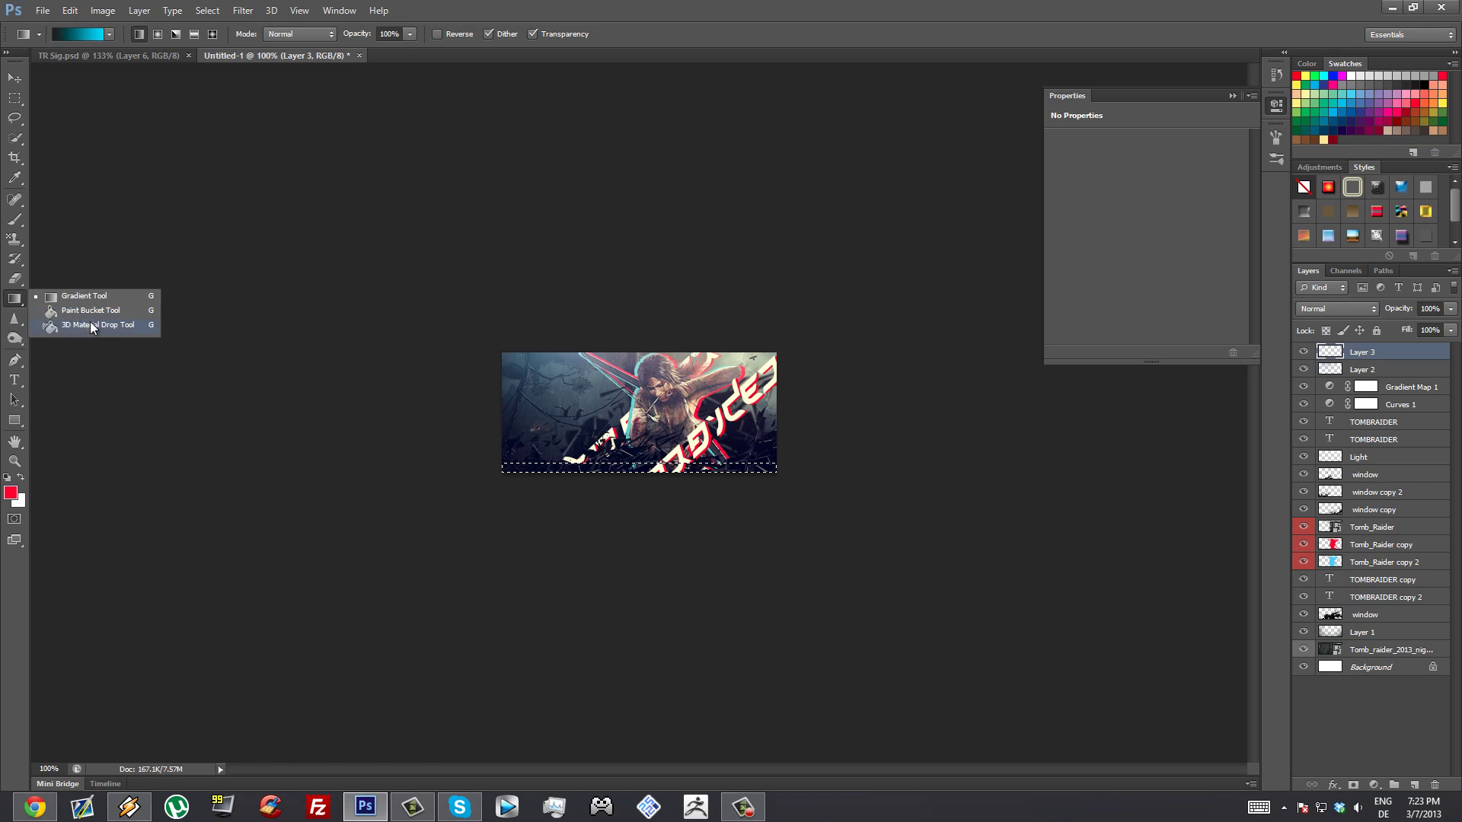
pyautogui.click(94, 311)
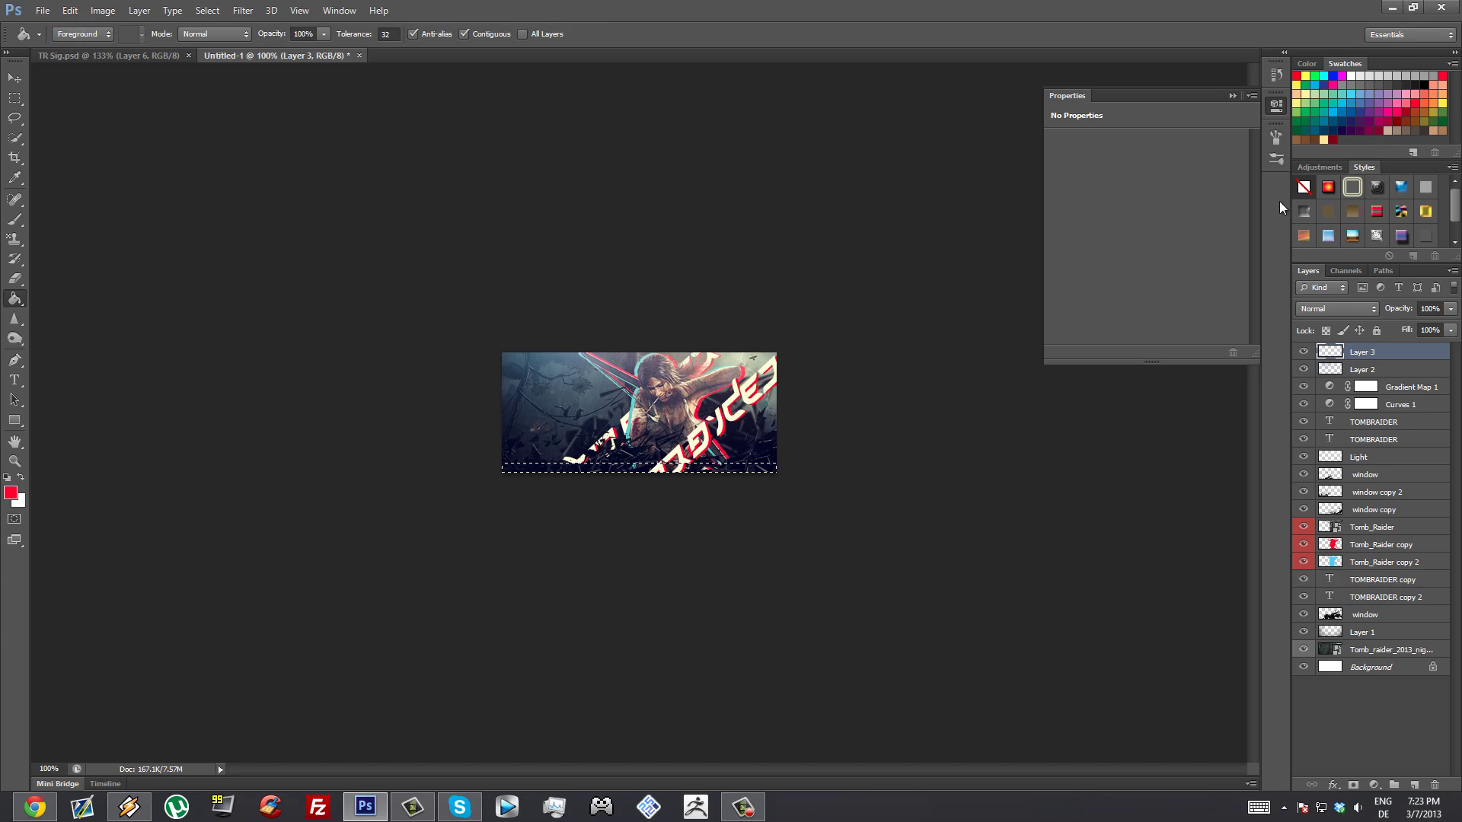
pyautogui.click(1423, 85)
pyautogui.click(606, 470)
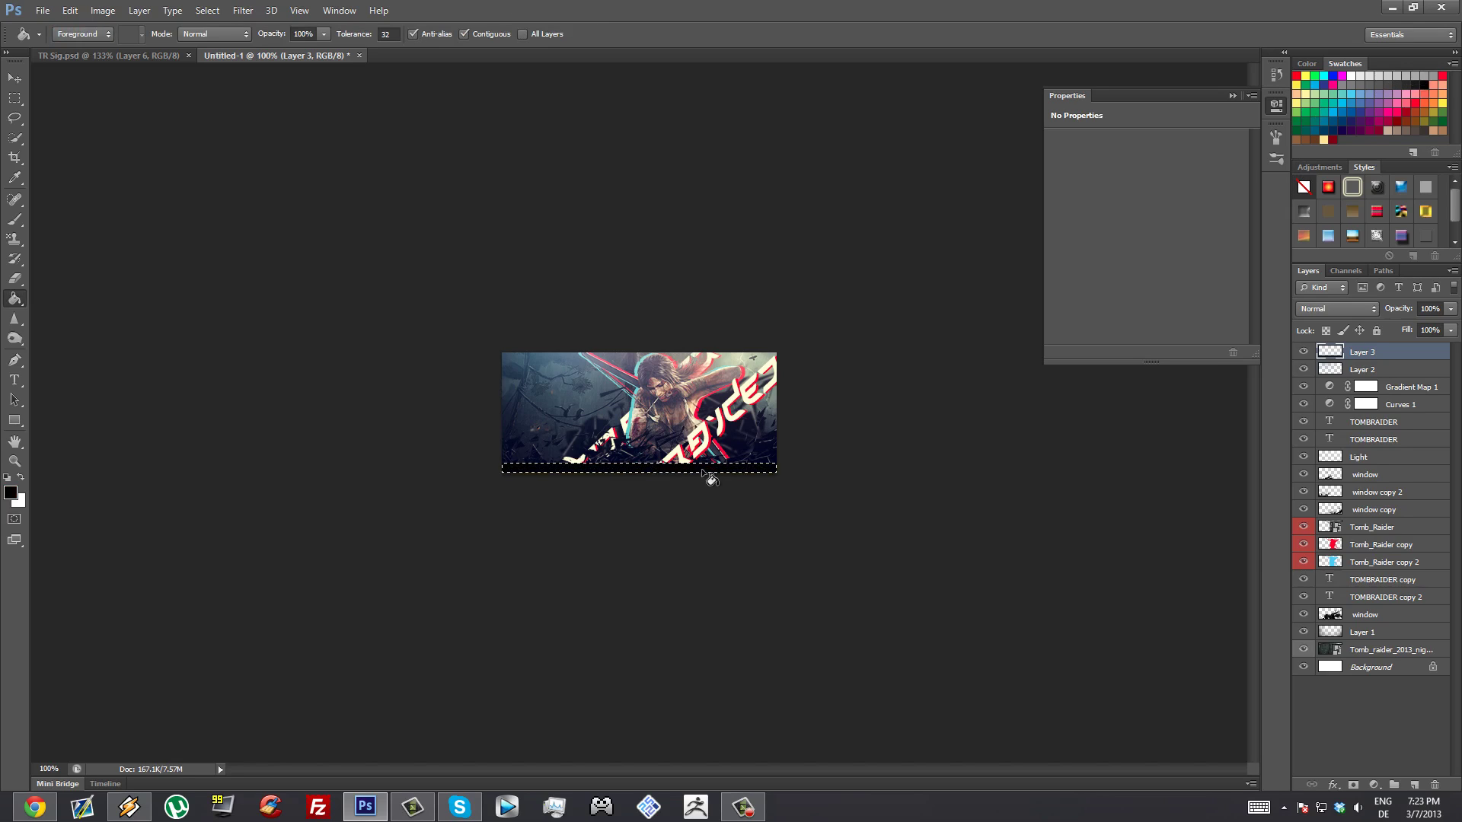
pyautogui.hotkey('ctrl', 'd')
# Rename the strip layer to Border, duplicate it and move the copy up to the signature's top edge.
pyautogui.doubleClick(1358, 352)
pyautogui.press('Return')
pyautogui.hotkey('ctrl', 'j')
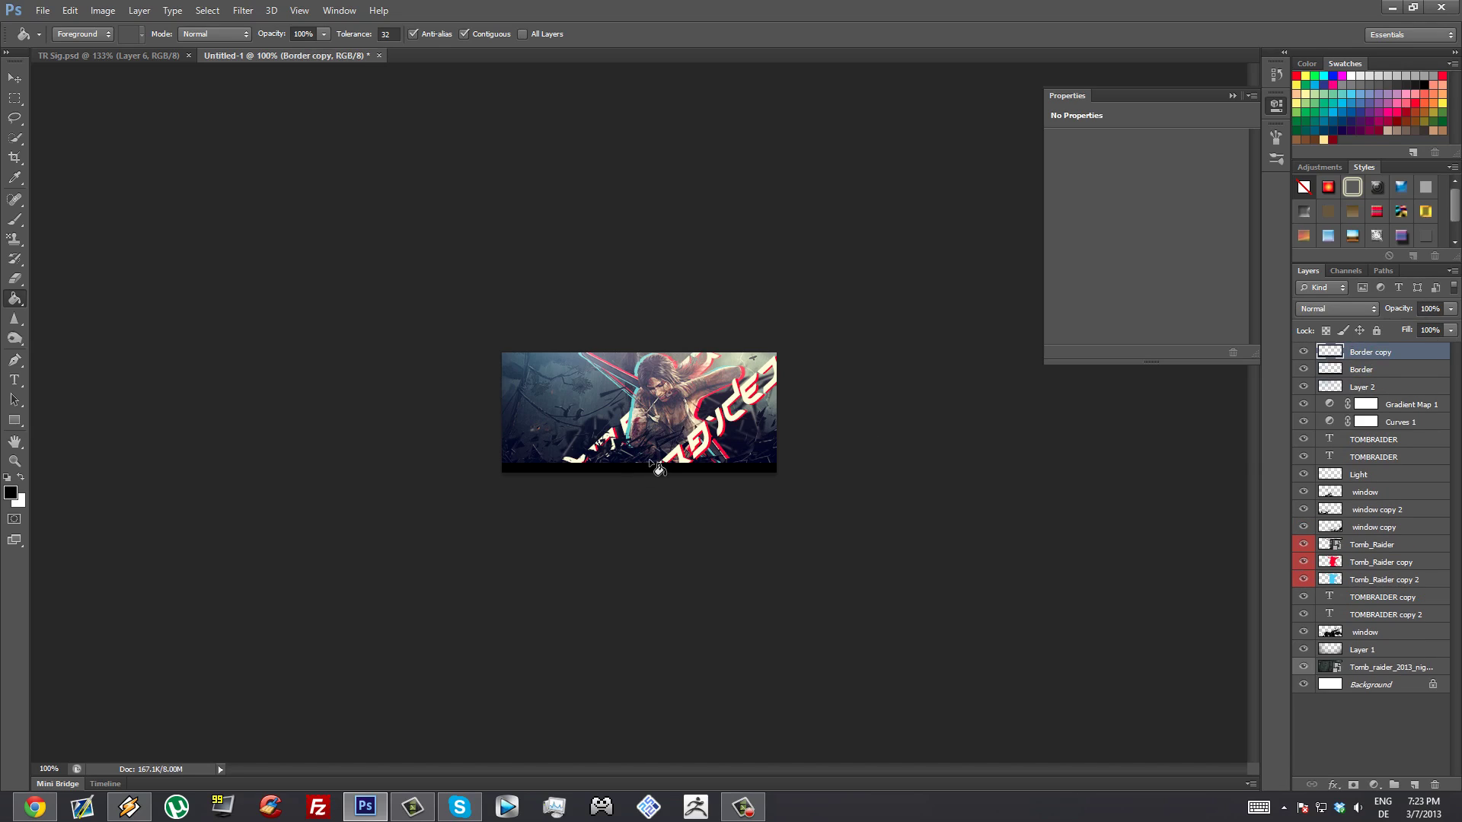
pyautogui.moveTo(643, 476); pyautogui.dragTo(655, 367)
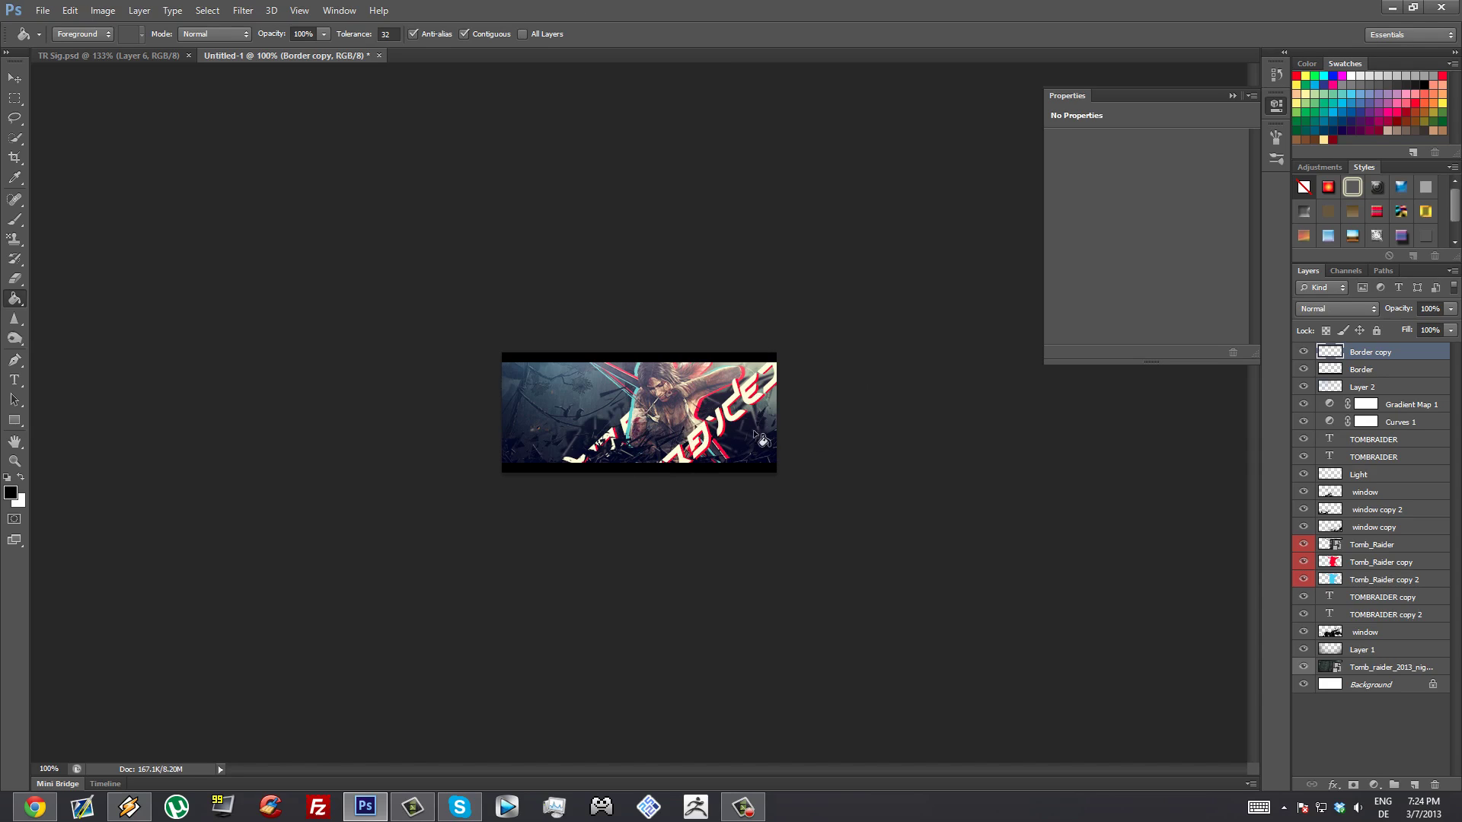
# Lock the transparent pixels of both border layers and recolour the top and bottom strips white.
pyautogui.click(1327, 330)
pyautogui.click(1352, 75)
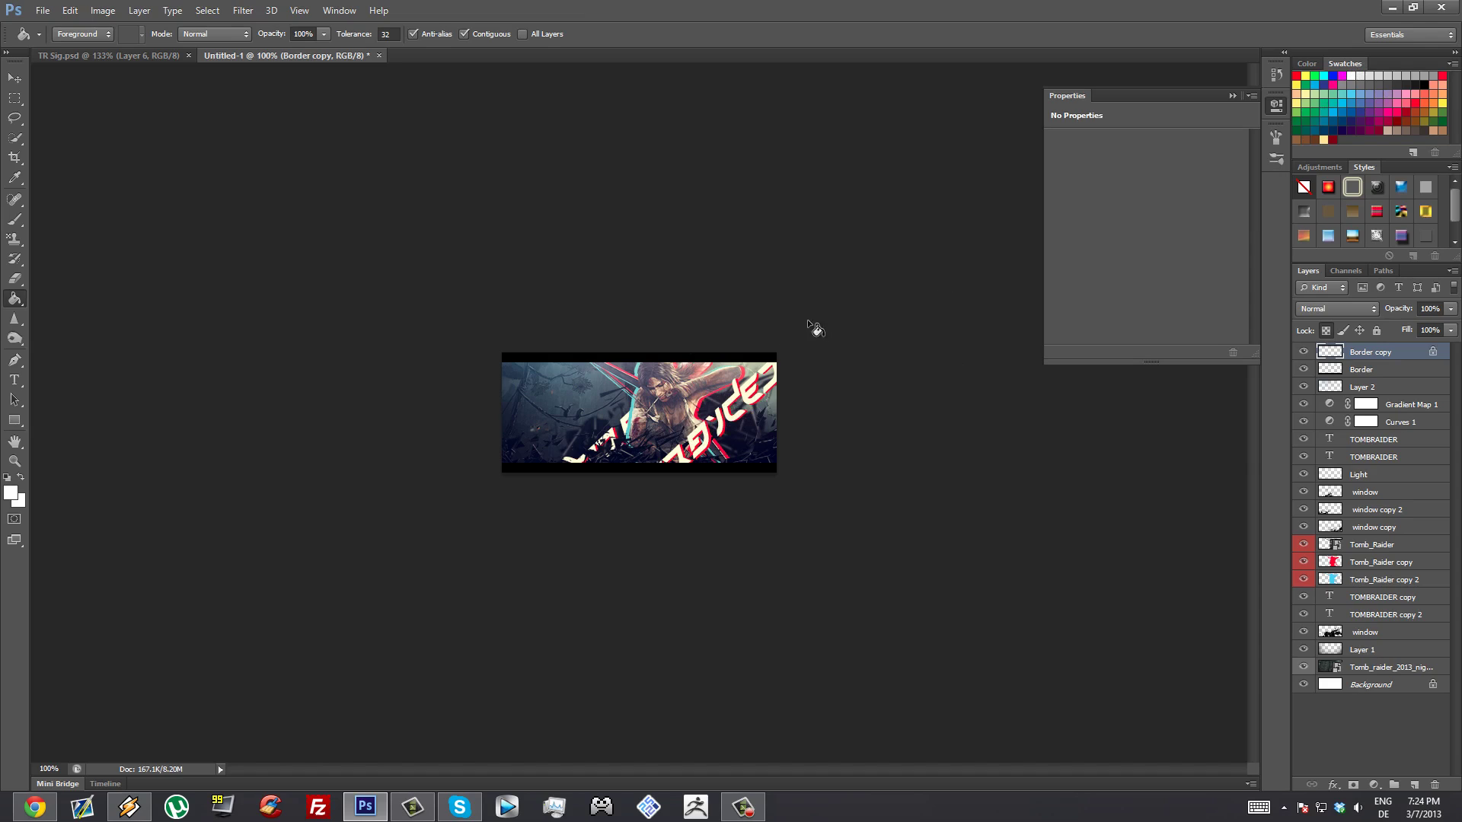
pyautogui.click(737, 358)
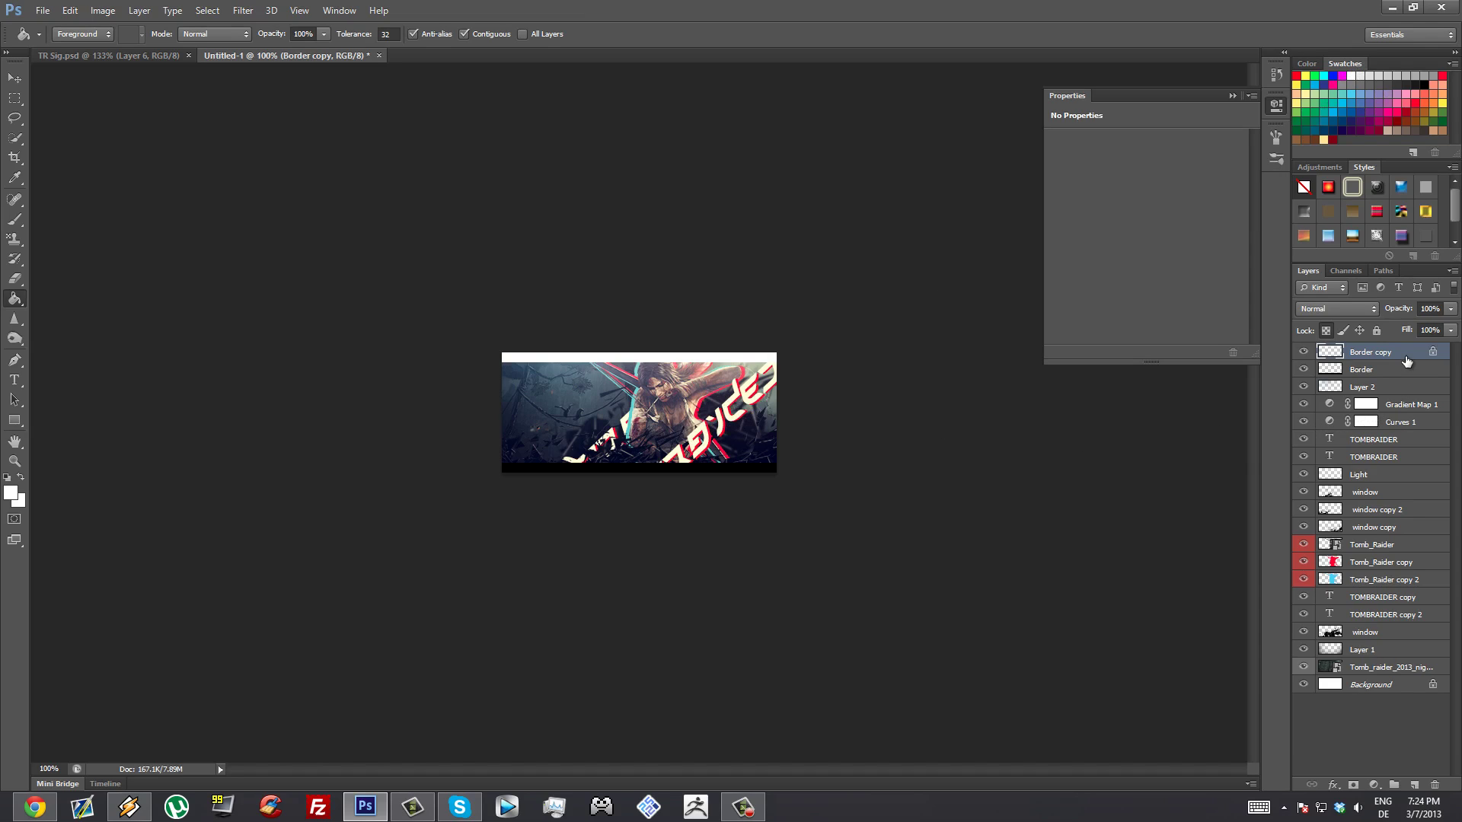
pyautogui.click(1370, 370)
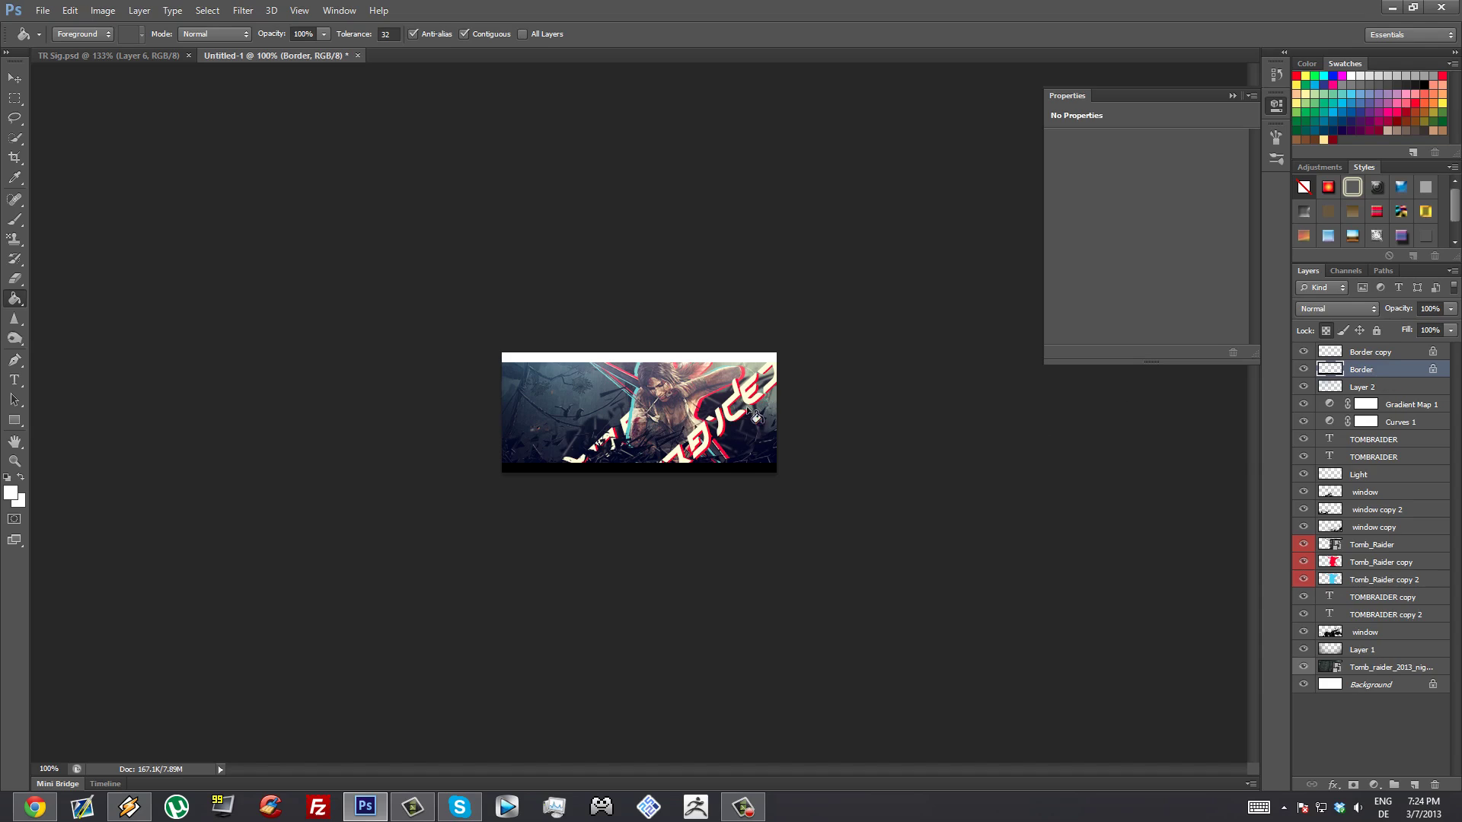
pyautogui.click(729, 468)
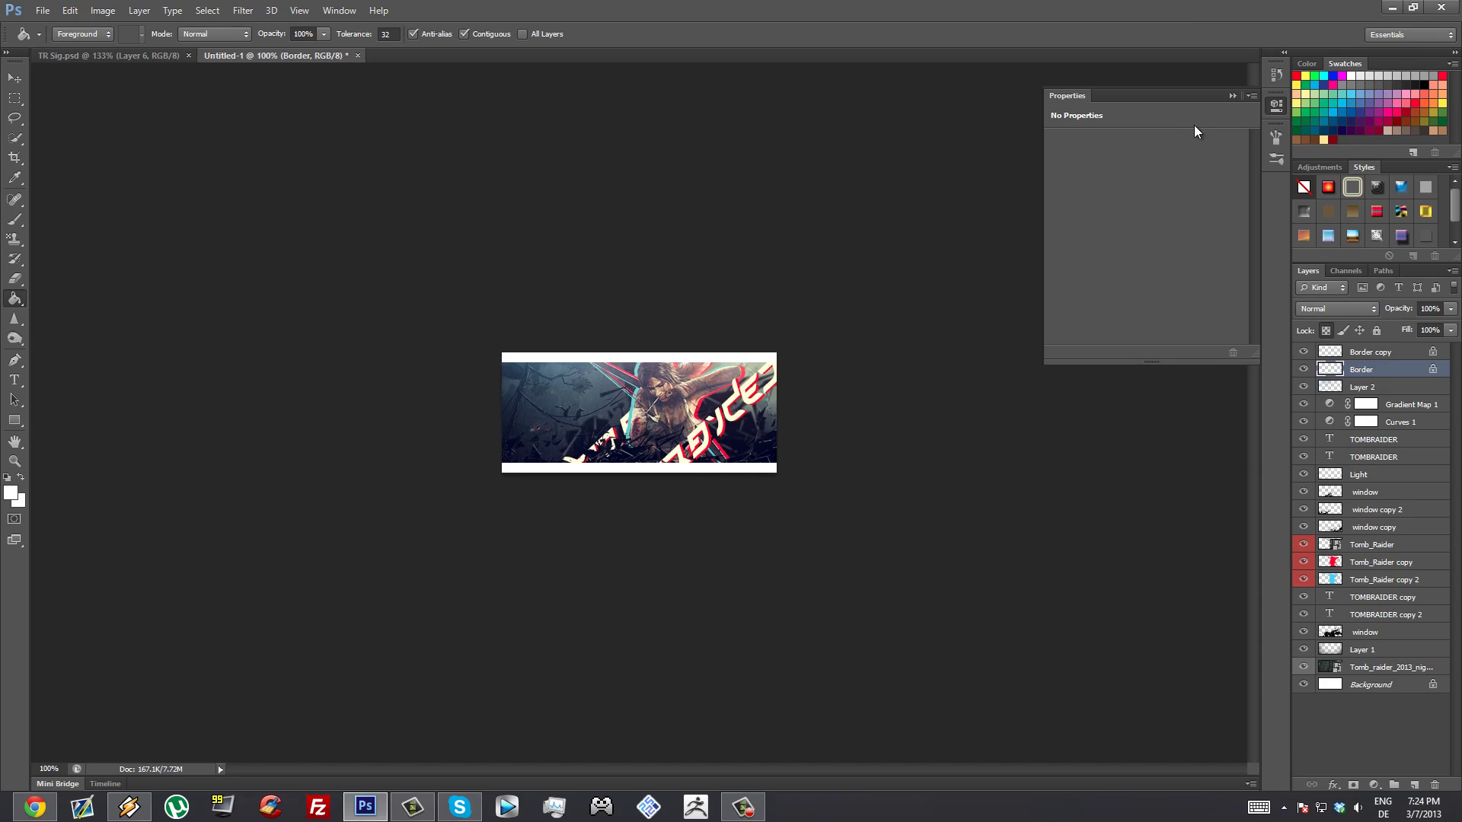
pyautogui.click(1232, 96)
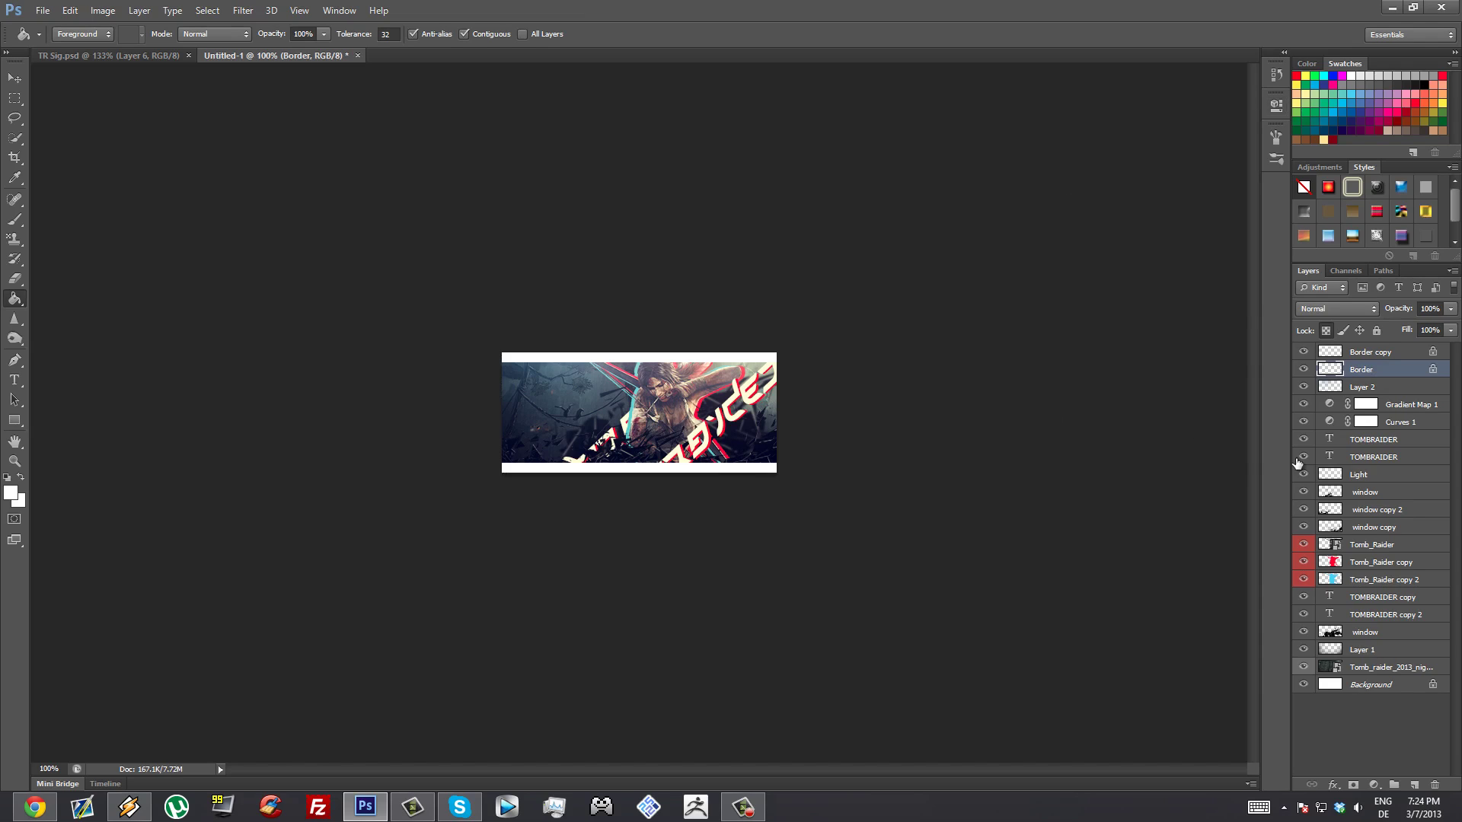
# Add a new layer above Border copy and use Apply Image to fill it with the merged RGB image, Multiply at 100%.
pyautogui.click(1390, 355)
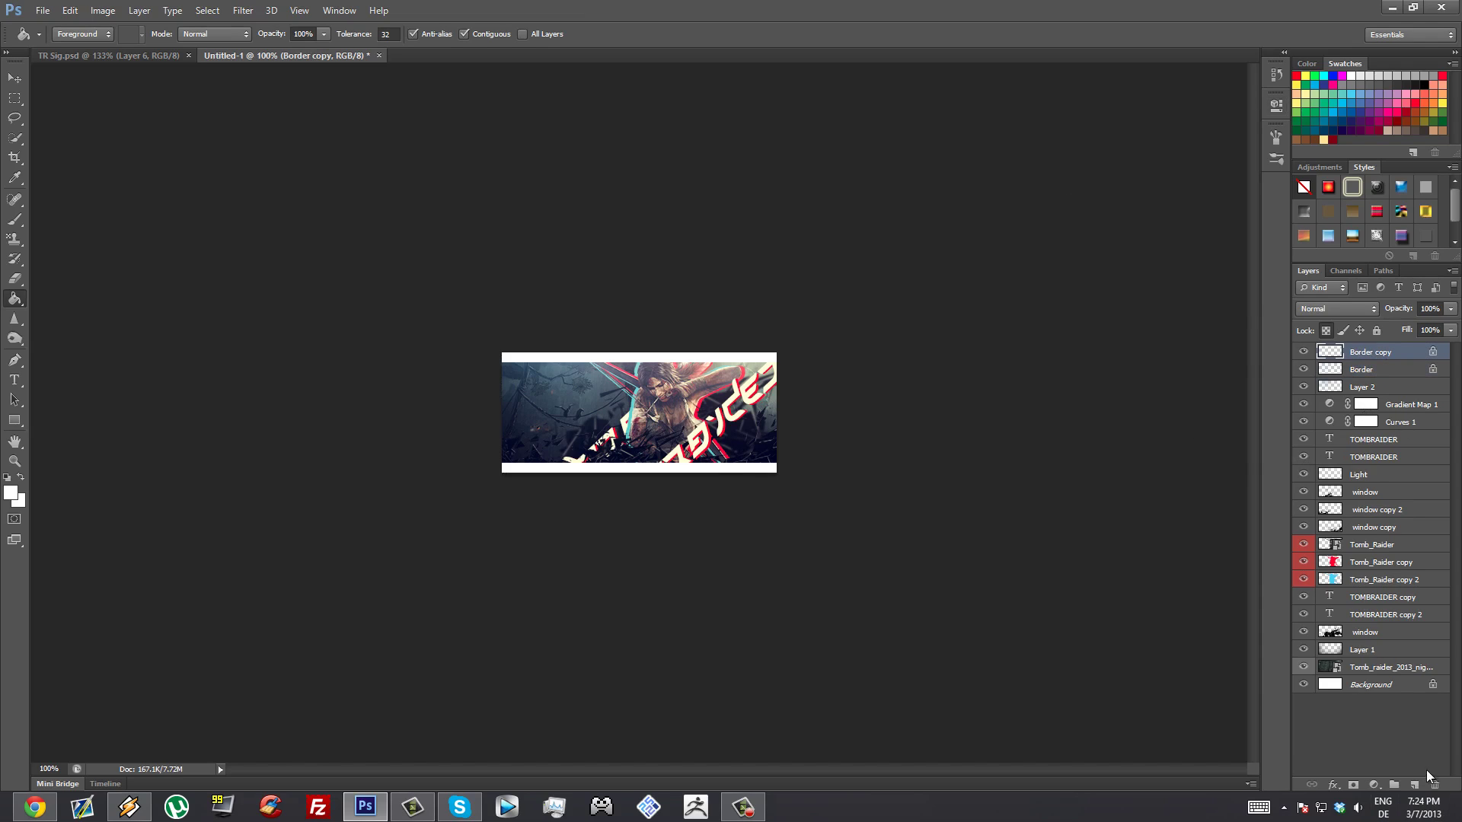
pyautogui.click(1410, 783)
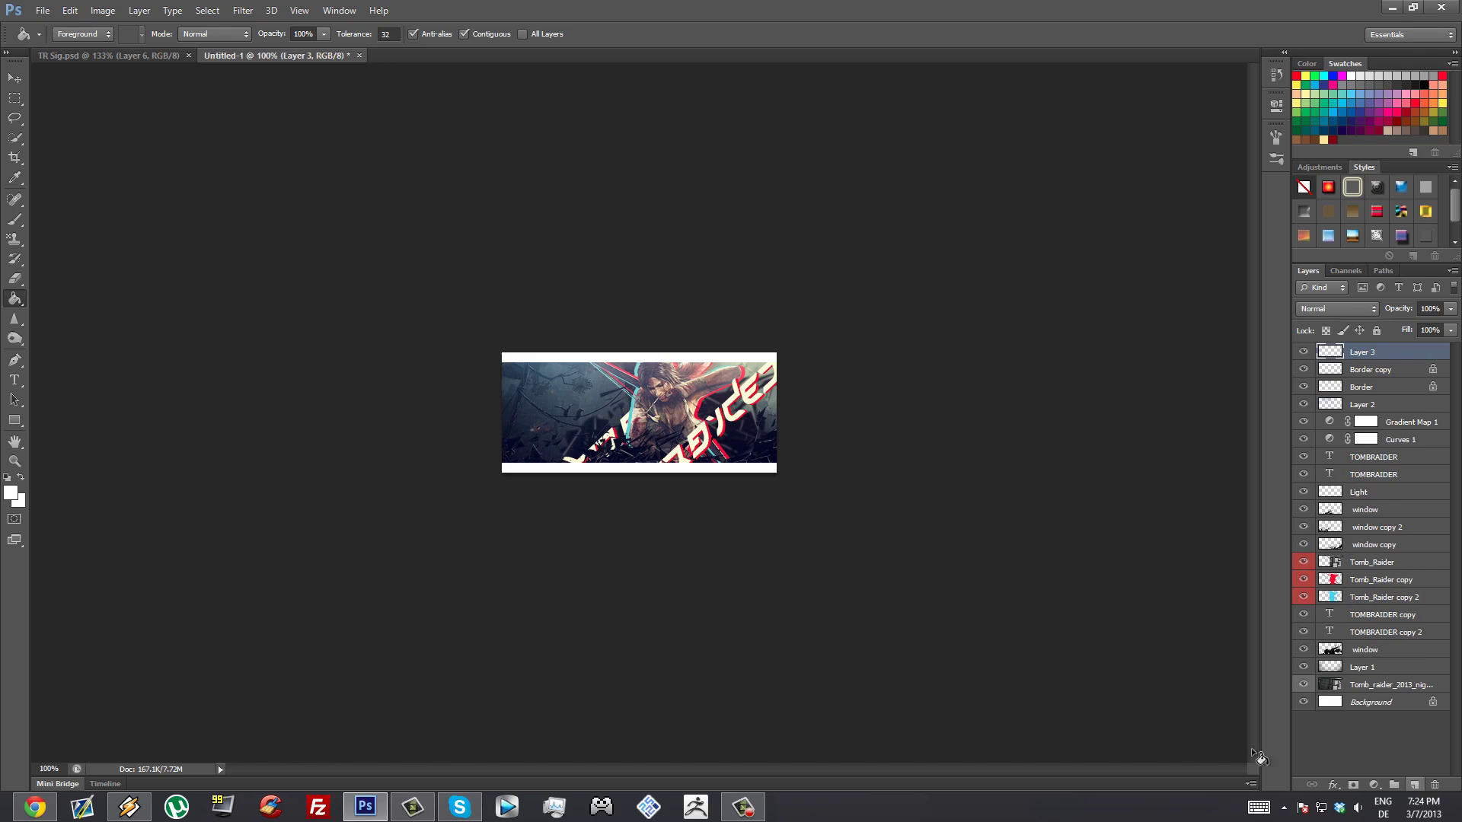
pyautogui.click(243, 10)
pyautogui.moveTo(98, 12)
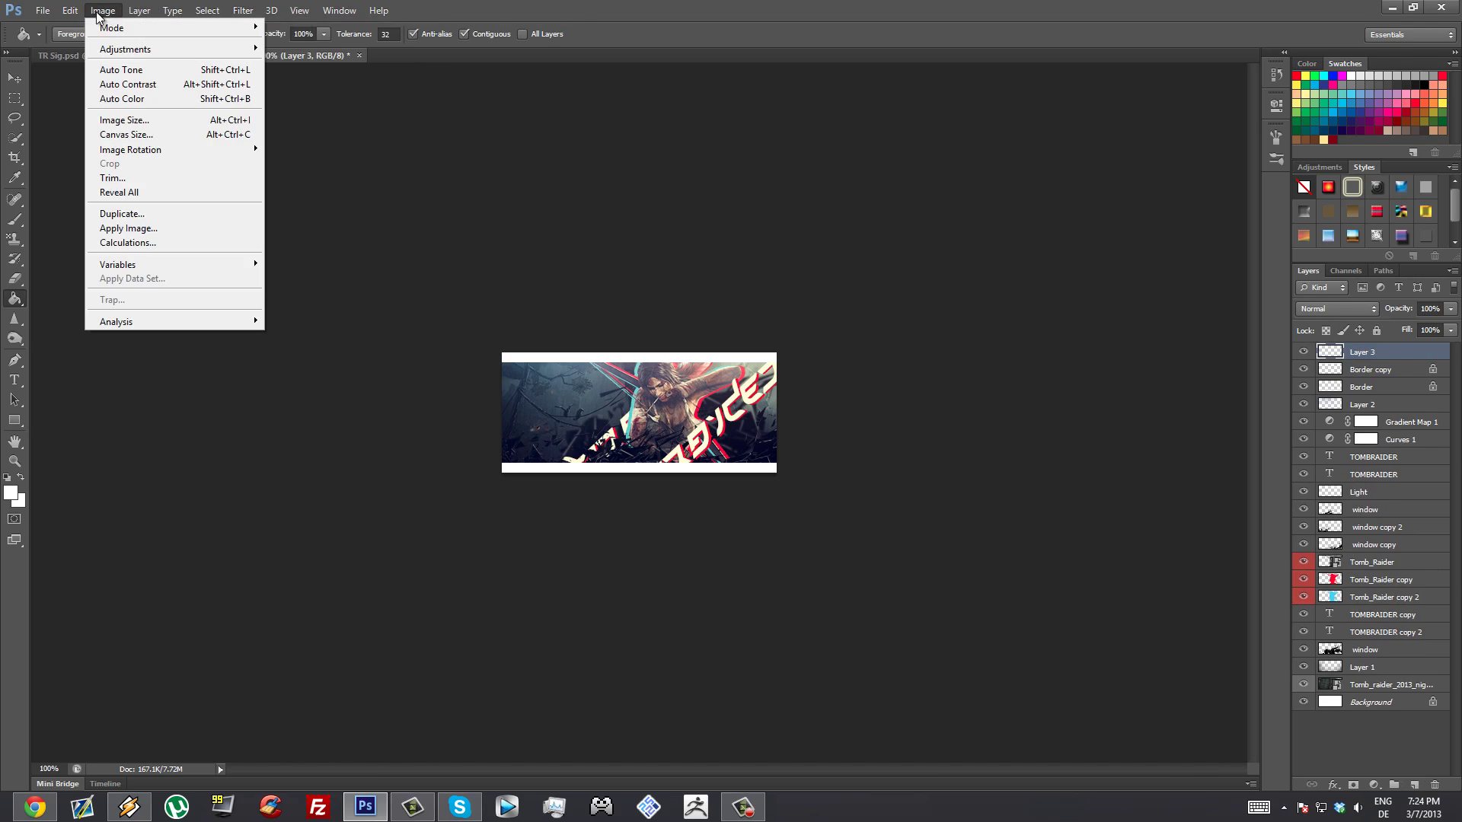
pyautogui.click(183, 228)
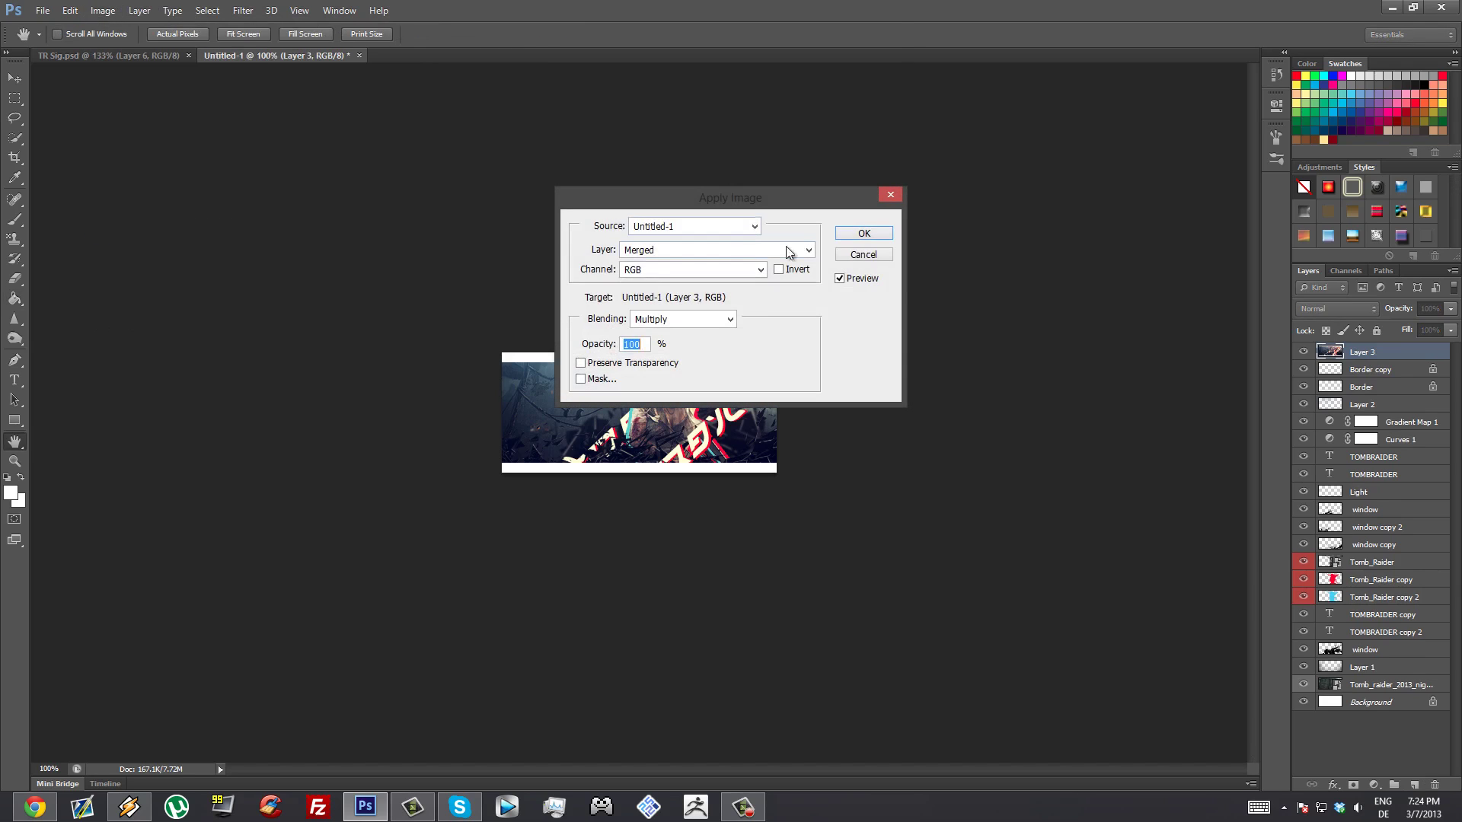
pyautogui.click(864, 236)
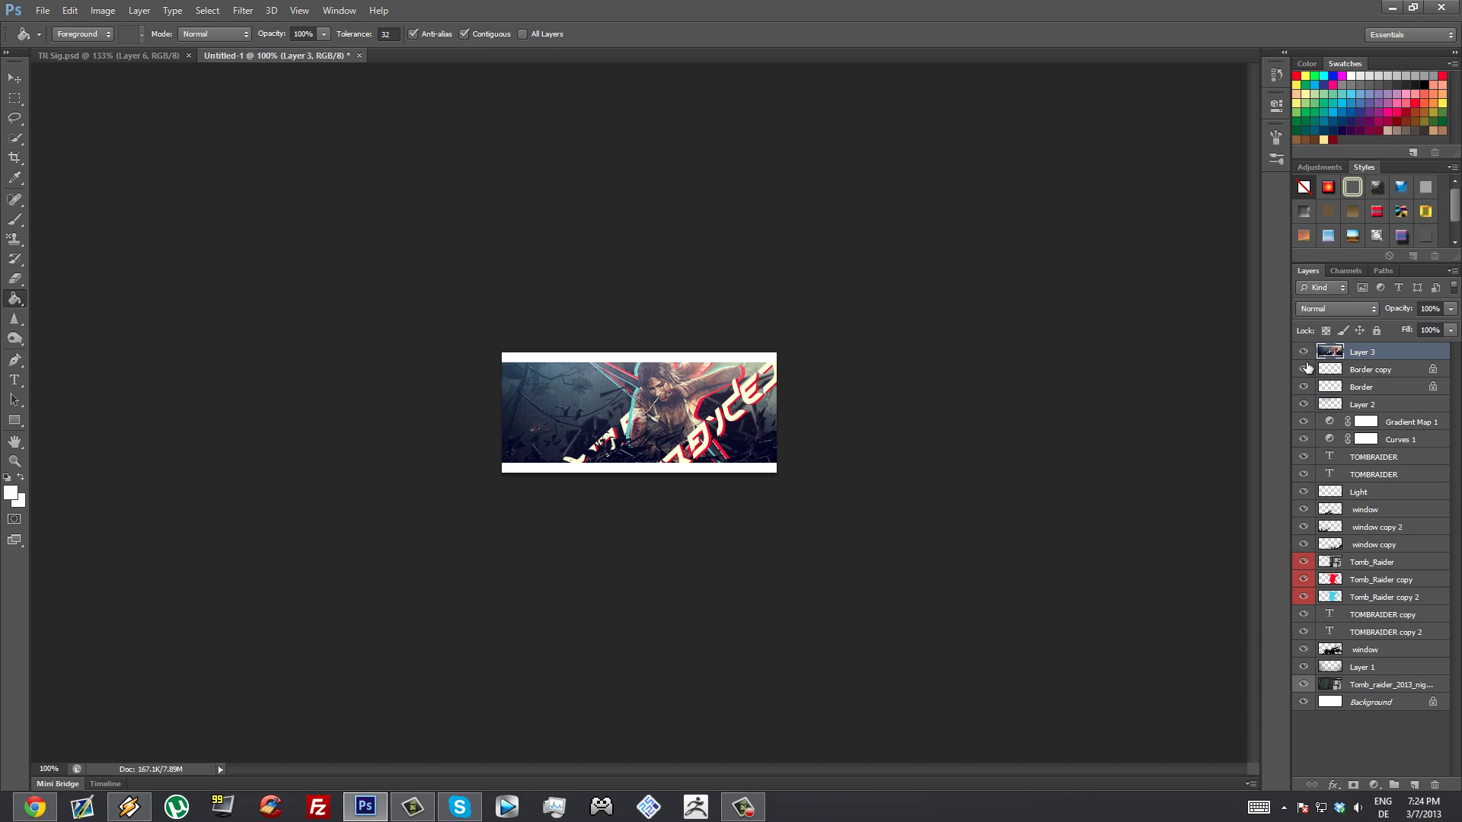
pyautogui.moveTo(1307, 369); pyautogui.dragTo(1287, 719)
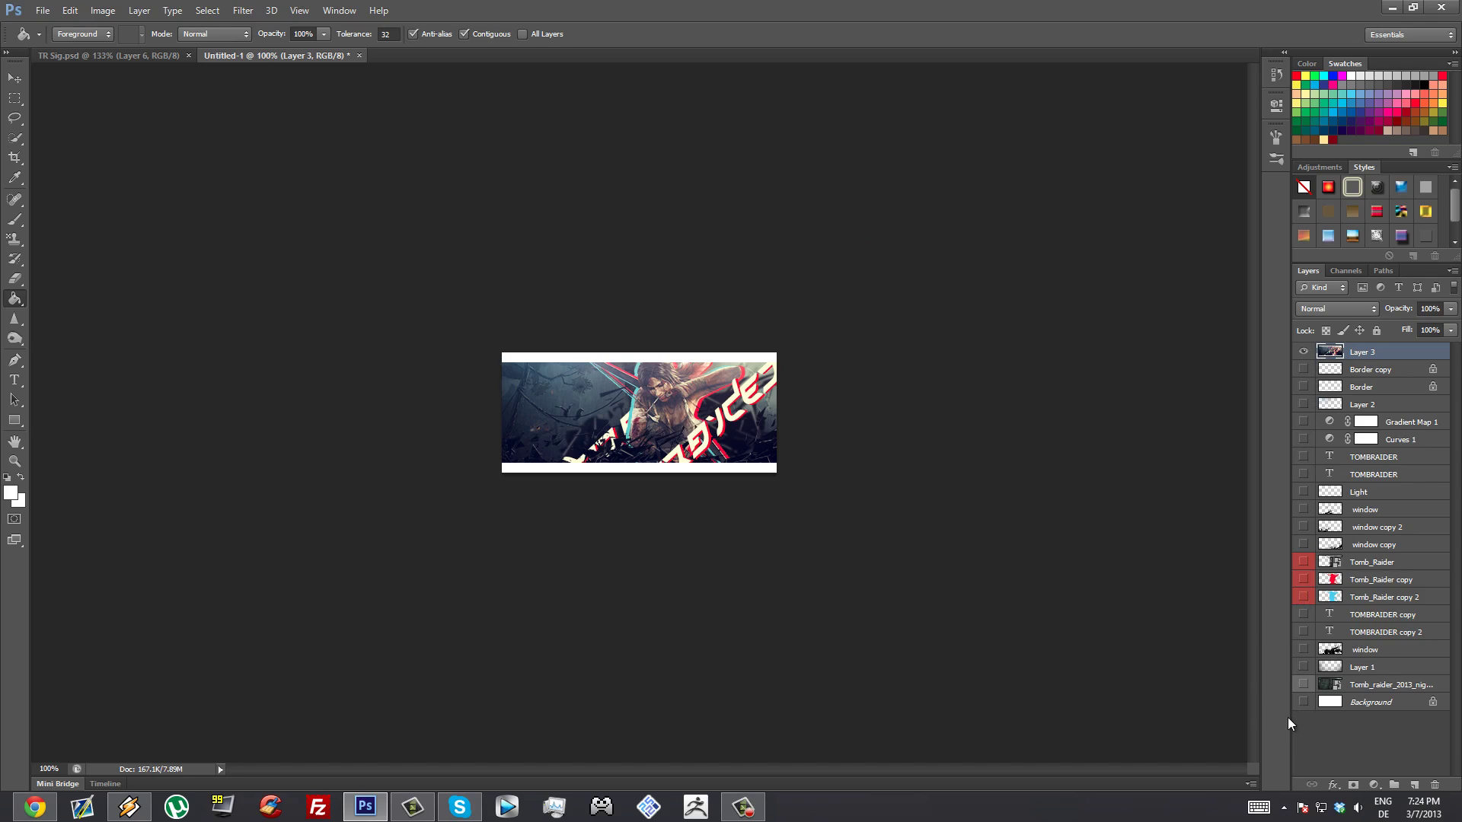
pyautogui.click(1304, 351)
pyautogui.click(1304, 352)
pyautogui.moveTo(1303, 702); pyautogui.dragTo(1304, 371)
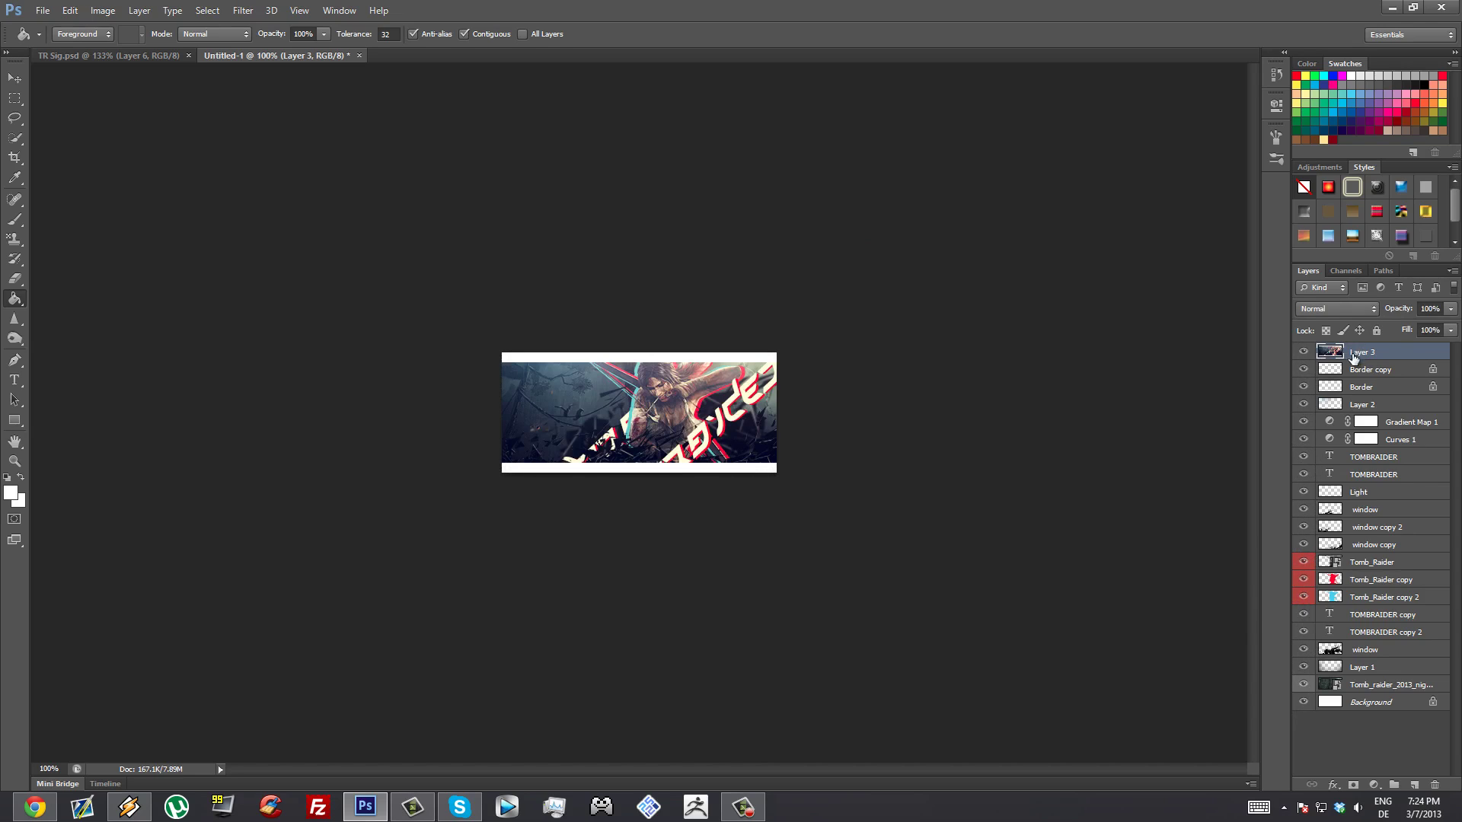
# Sharpen the character's face and upper body on the merged layer with a 73 px Sharpen tool at 50% strength.
pyautogui.scroll(5, 499, 380)
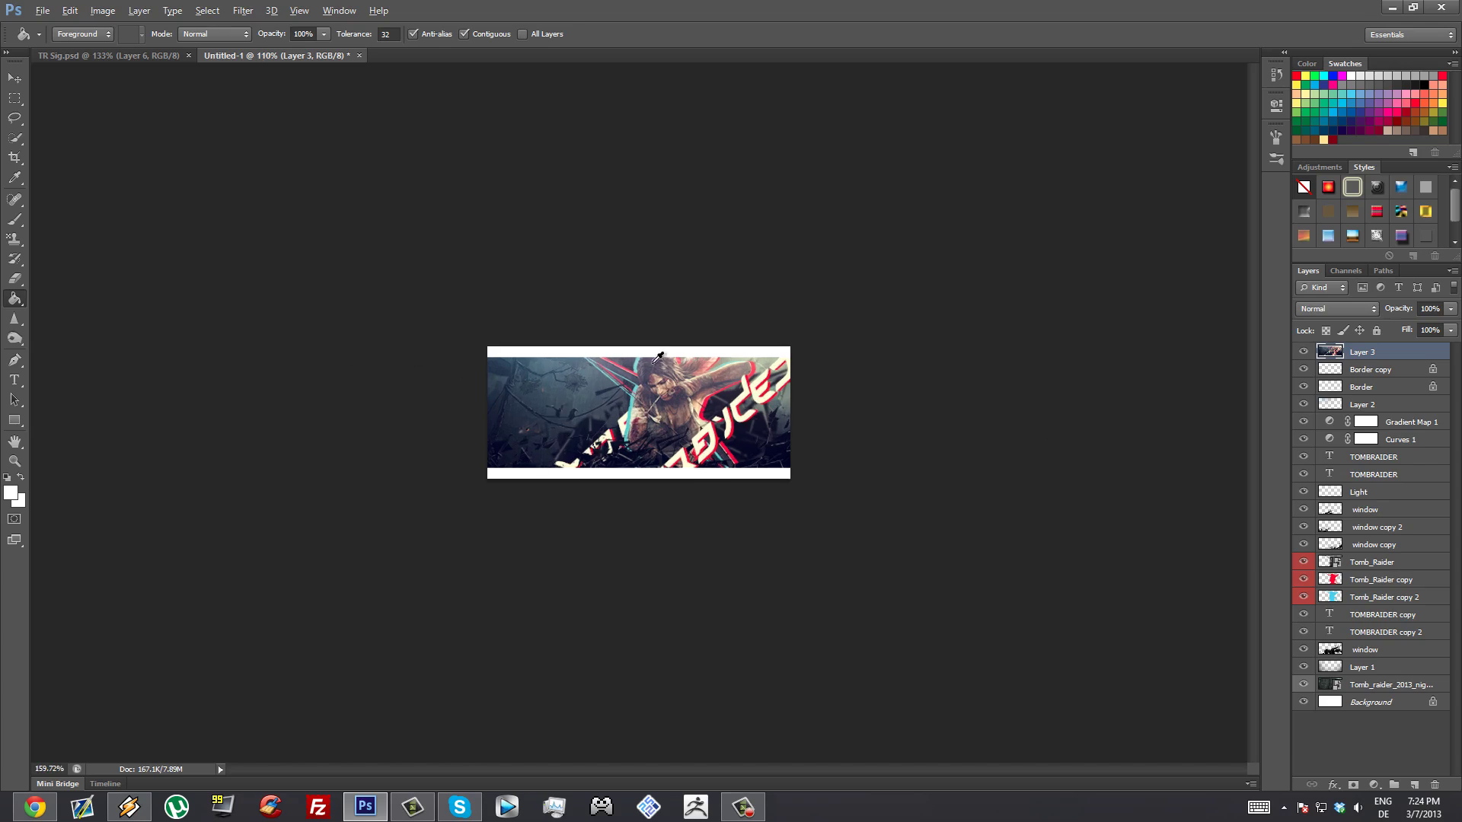
pyautogui.click(15, 319)
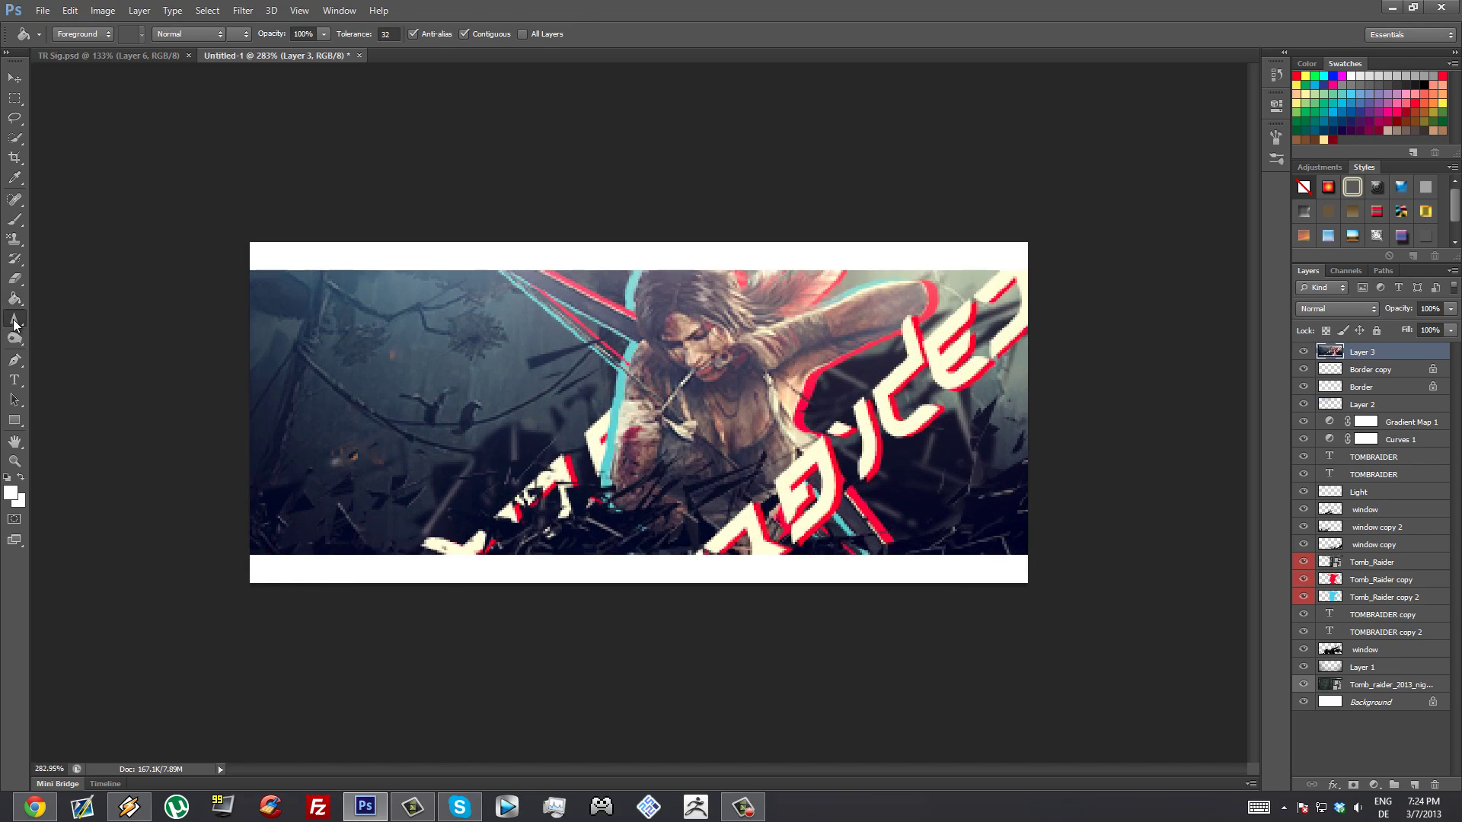
pyautogui.click(84, 330)
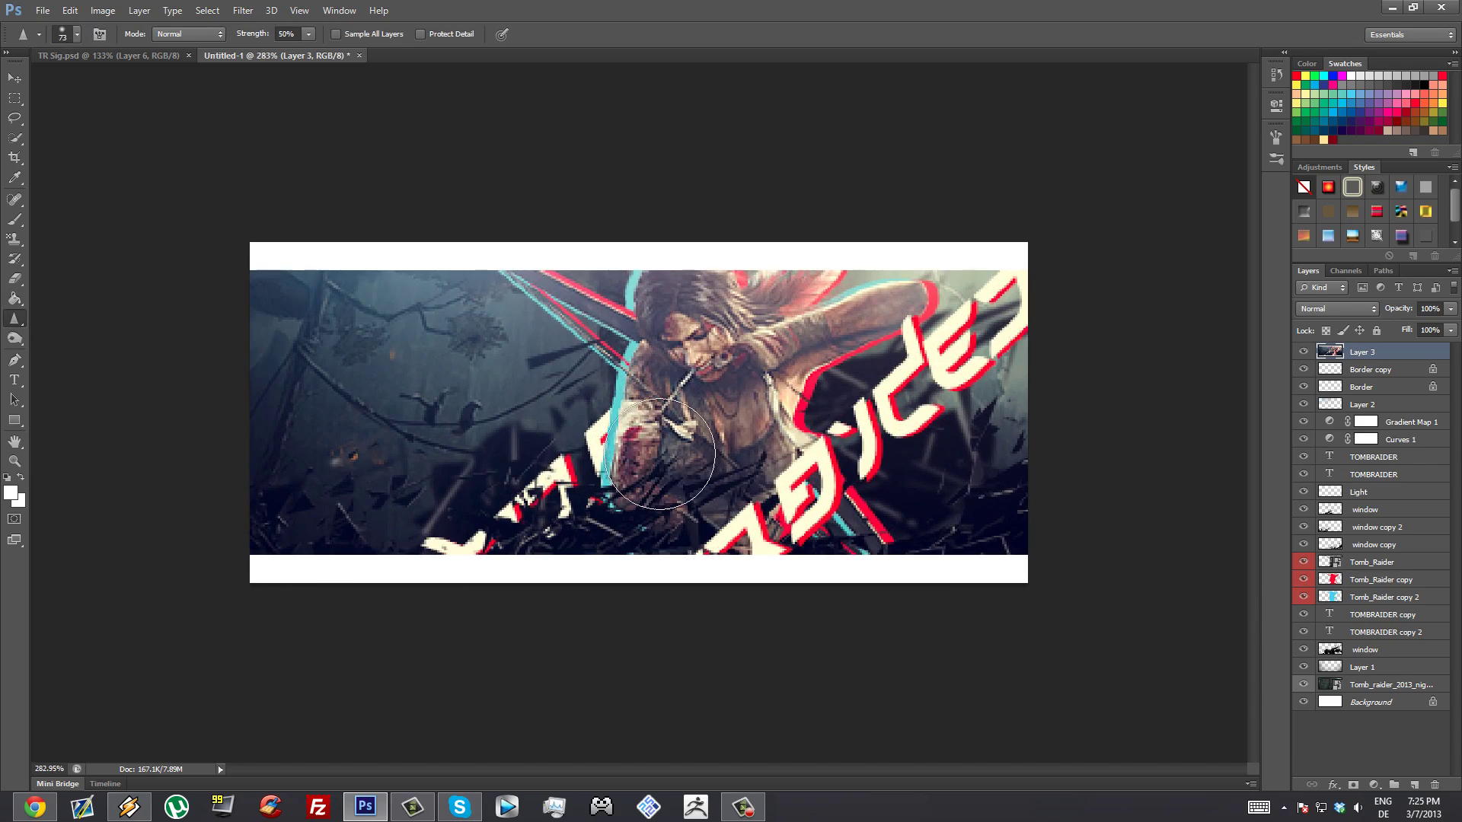
pyautogui.scroll(-2, 696, 493)
pyautogui.click(9, 457)
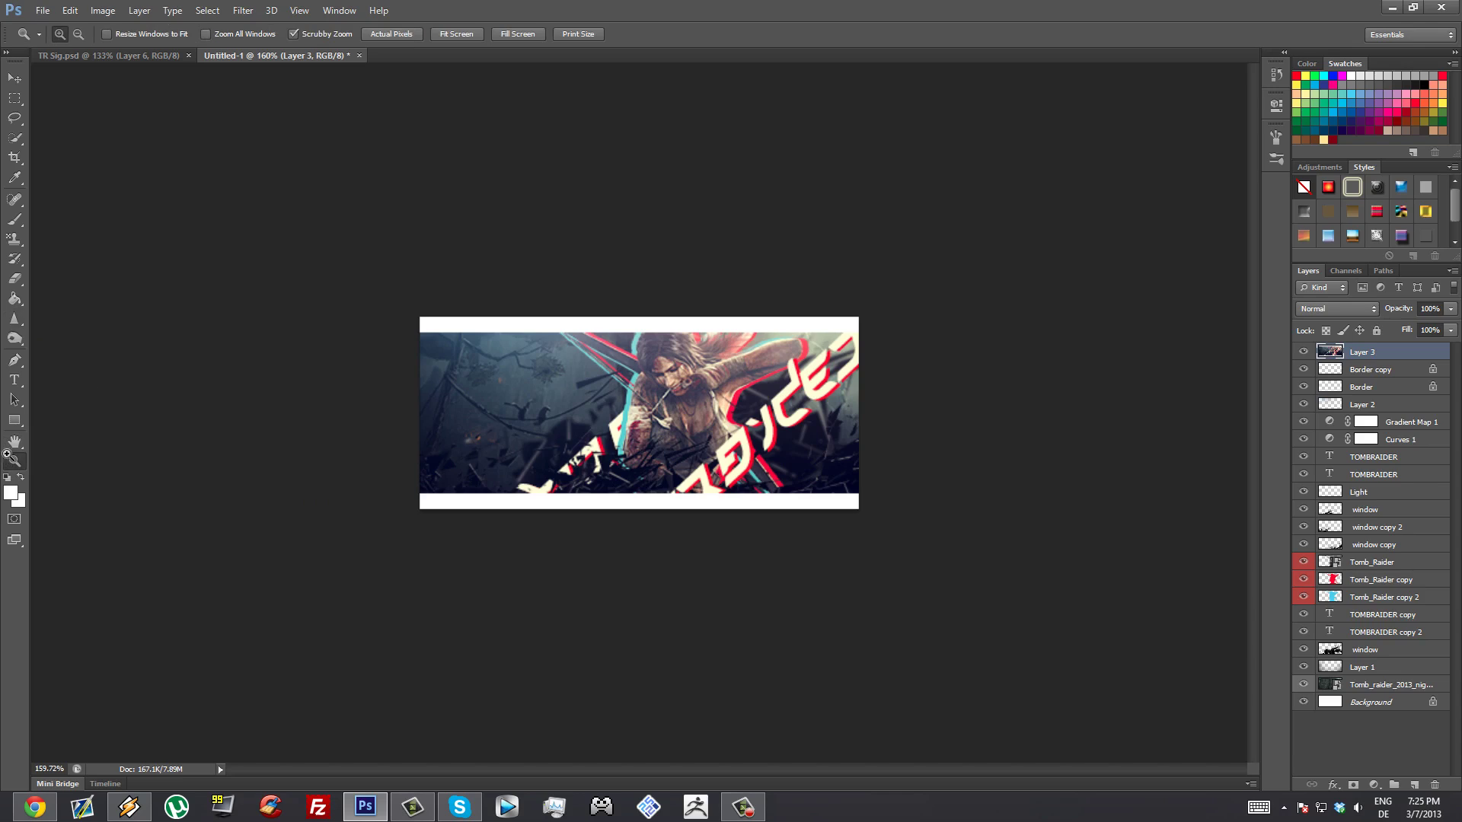
pyautogui.click(393, 35)
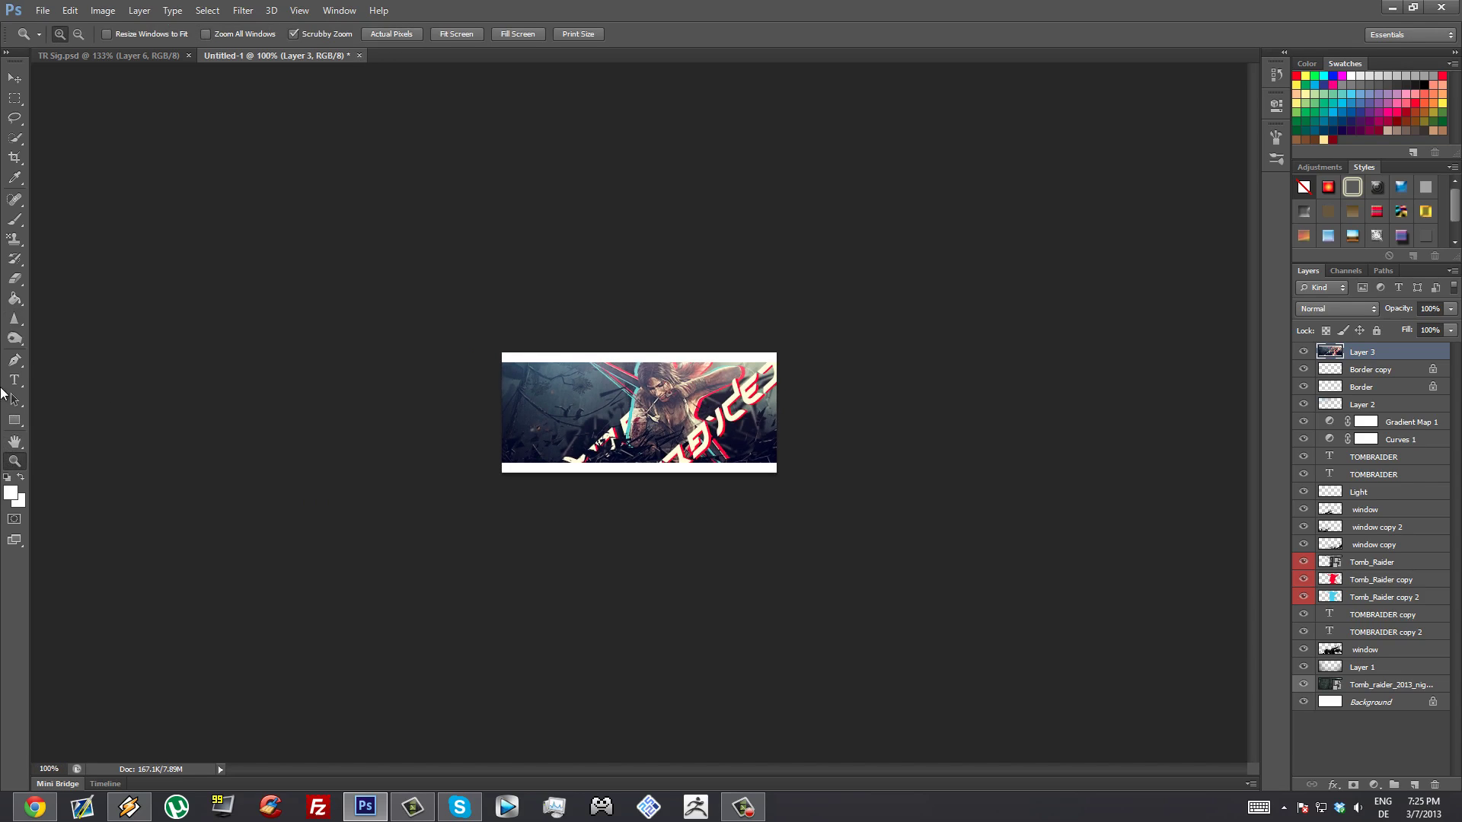
pyautogui.click(14, 319)
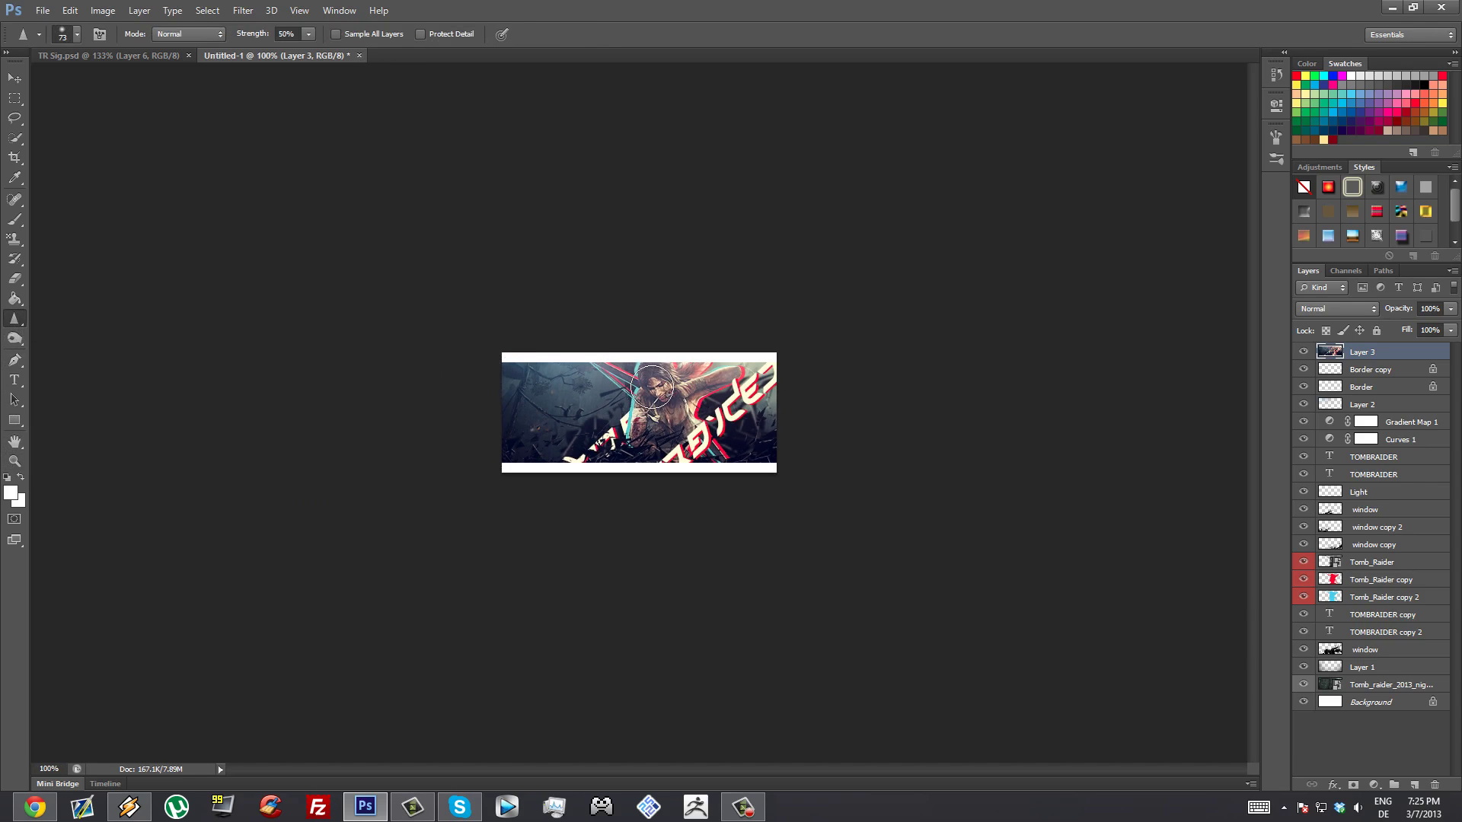
pyautogui.moveTo(651, 387)
pyautogui.mouseDown()
pyautogui.moveTo(701, 386)
pyautogui.moveTo(640, 400)
pyautogui.mouseUp()
# Try blurring the shards and lettering to the lower left of the character with the Blur tool at 100% strength.
pyautogui.rightClick(26, 317)
pyautogui.click(51, 320)
pyautogui.moveTo(560, 442); pyautogui.dragTo(600, 448)
pyautogui.hotkey('ctrl', 'z')
# Duplicate Layer 3 and apply a High Pass filter with a radius of 10 pixels to the copy.
pyautogui.moveTo(1386, 351); pyautogui.dragTo(1412, 784)
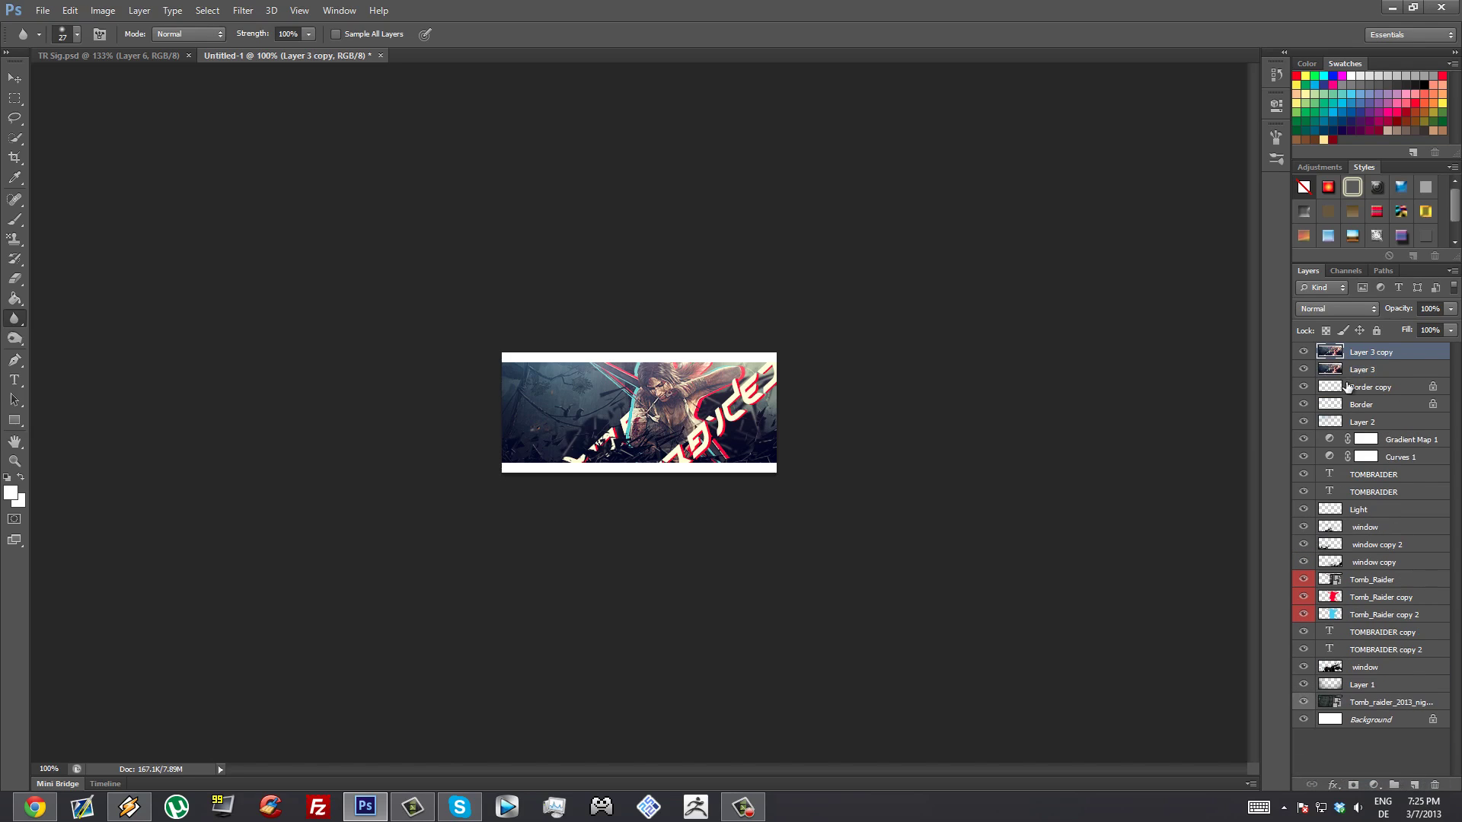
pyautogui.click(253, 16)
pyautogui.moveTo(345, 297)
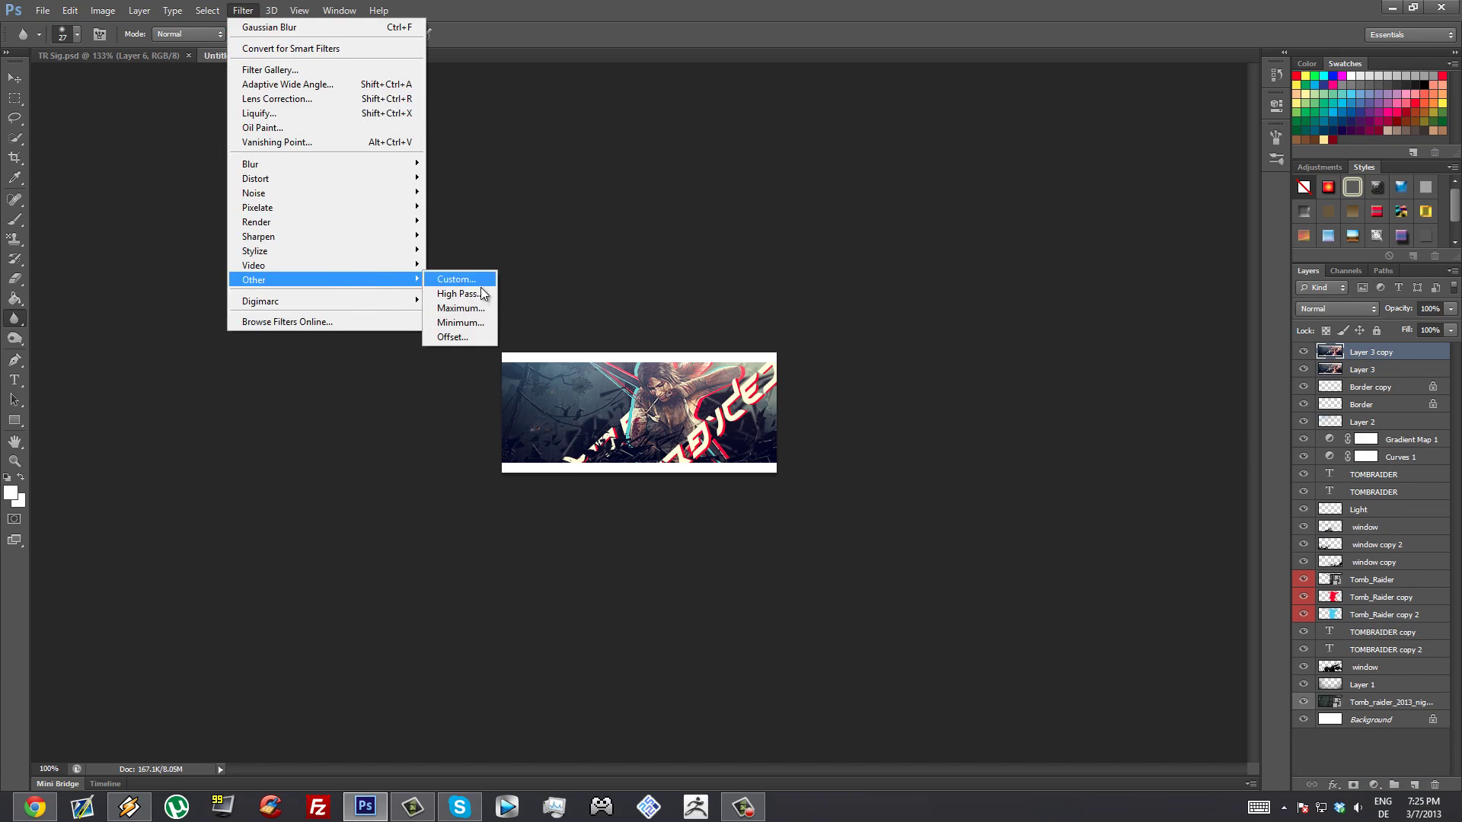
pyautogui.click(481, 293)
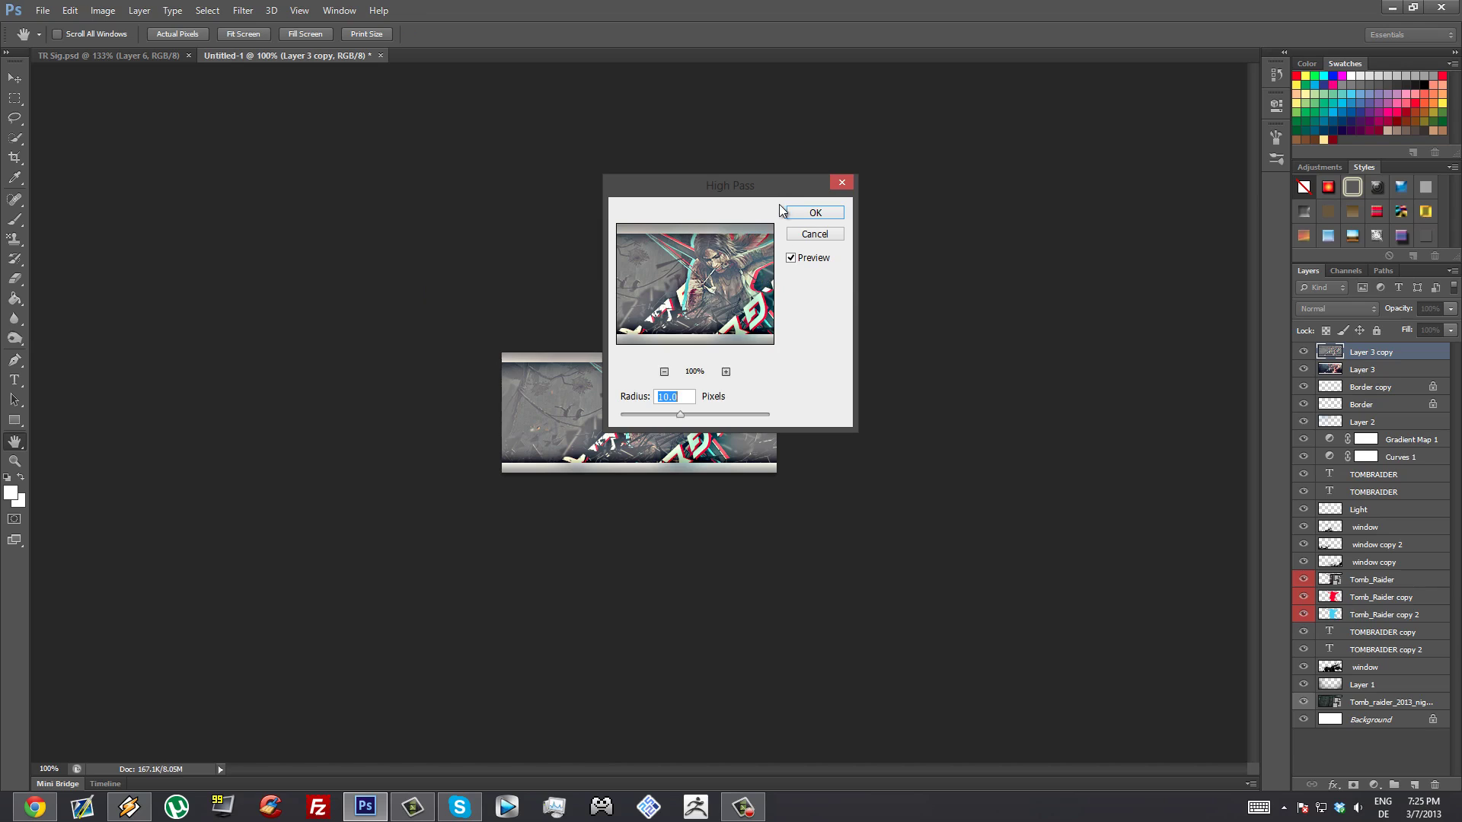
pyautogui.moveTo(765, 196); pyautogui.dragTo(990, 256)
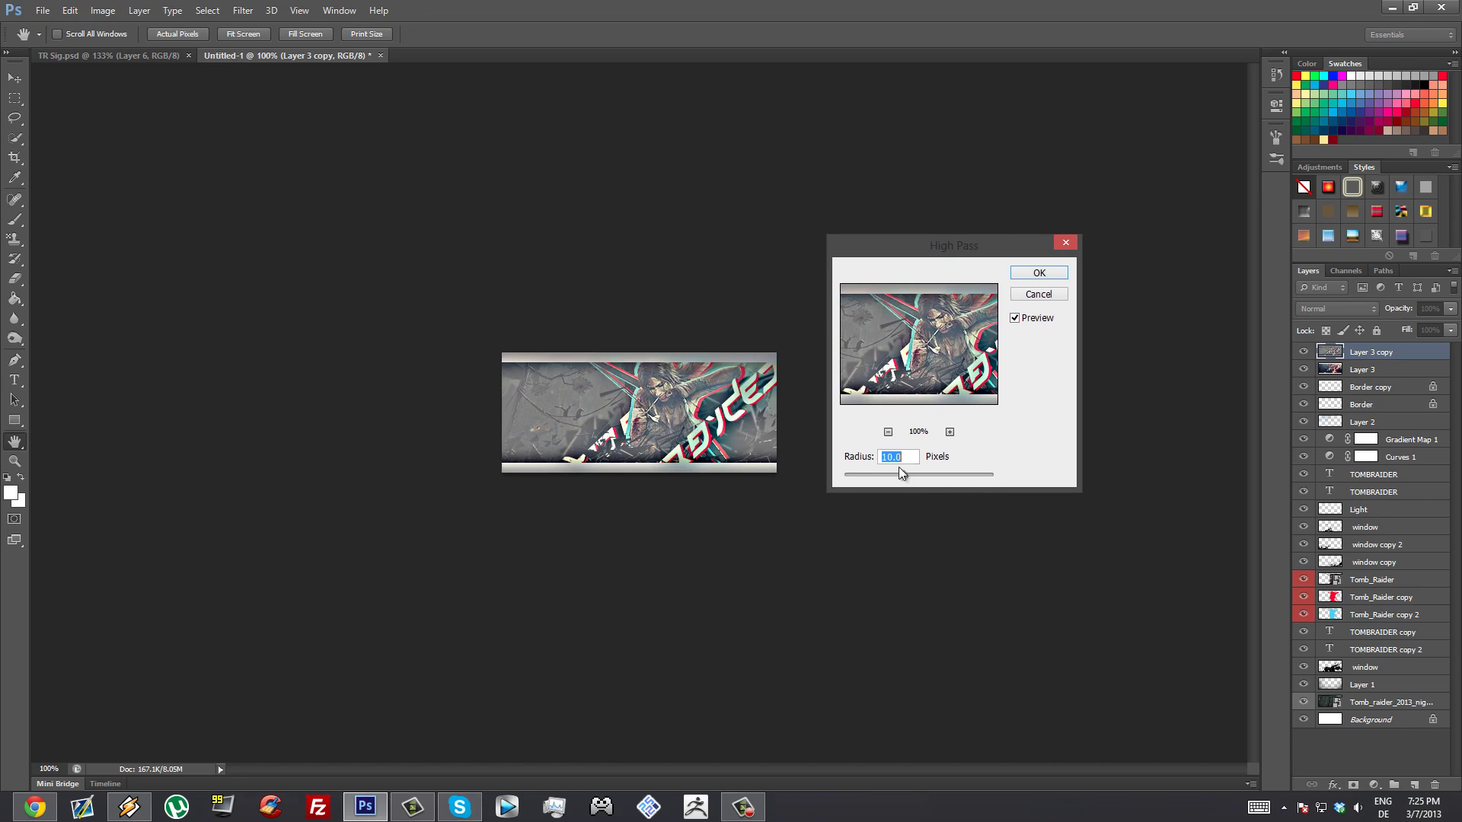
pyautogui.click(1039, 294)
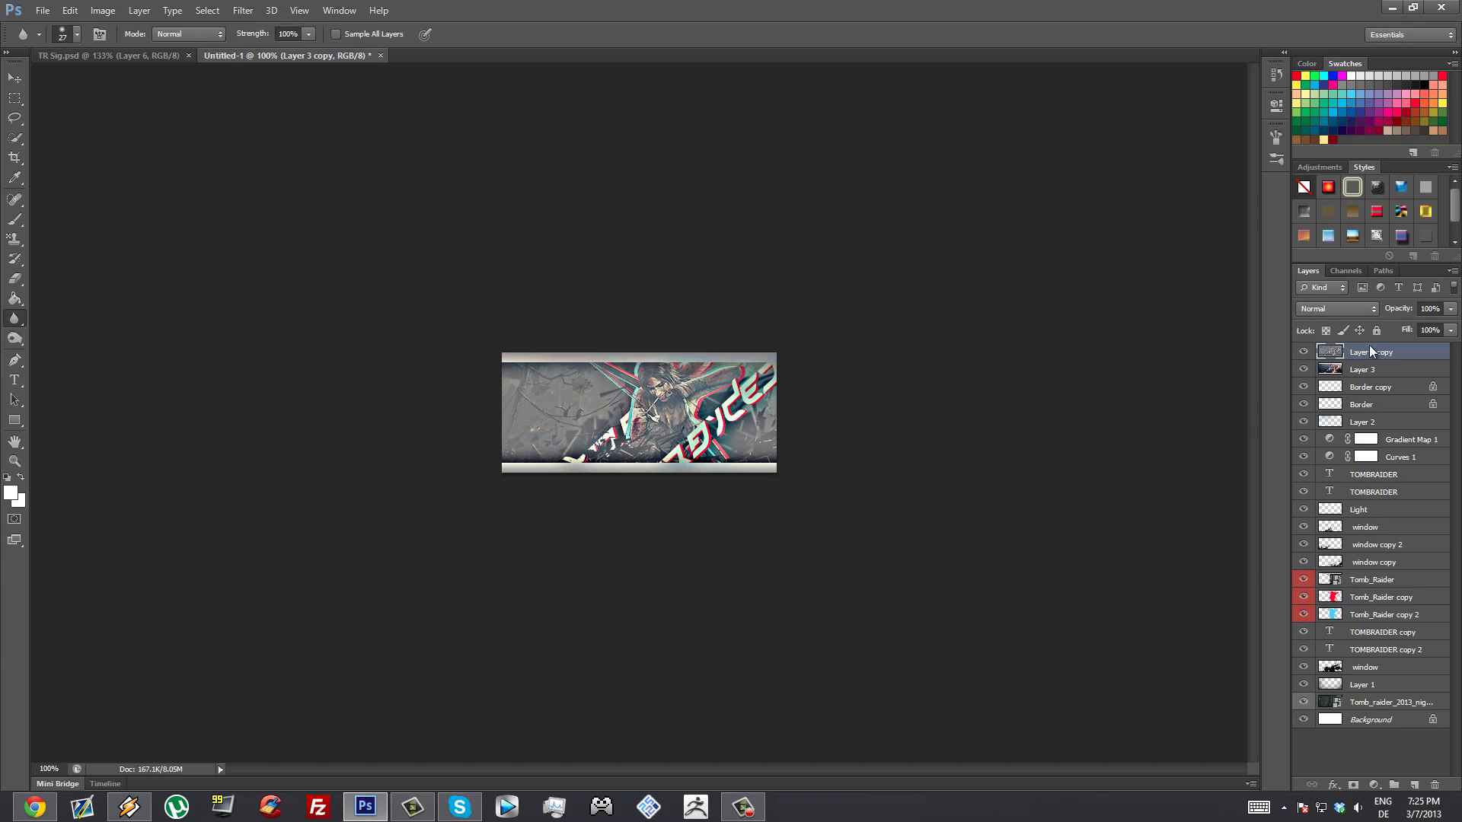
# Set Layer 3 copy's blend mode to Overlay and toggle its visibility to compare the image with and without it.
pyautogui.click(1372, 310)
pyautogui.click(1373, 309)
pyautogui.click(1373, 309)
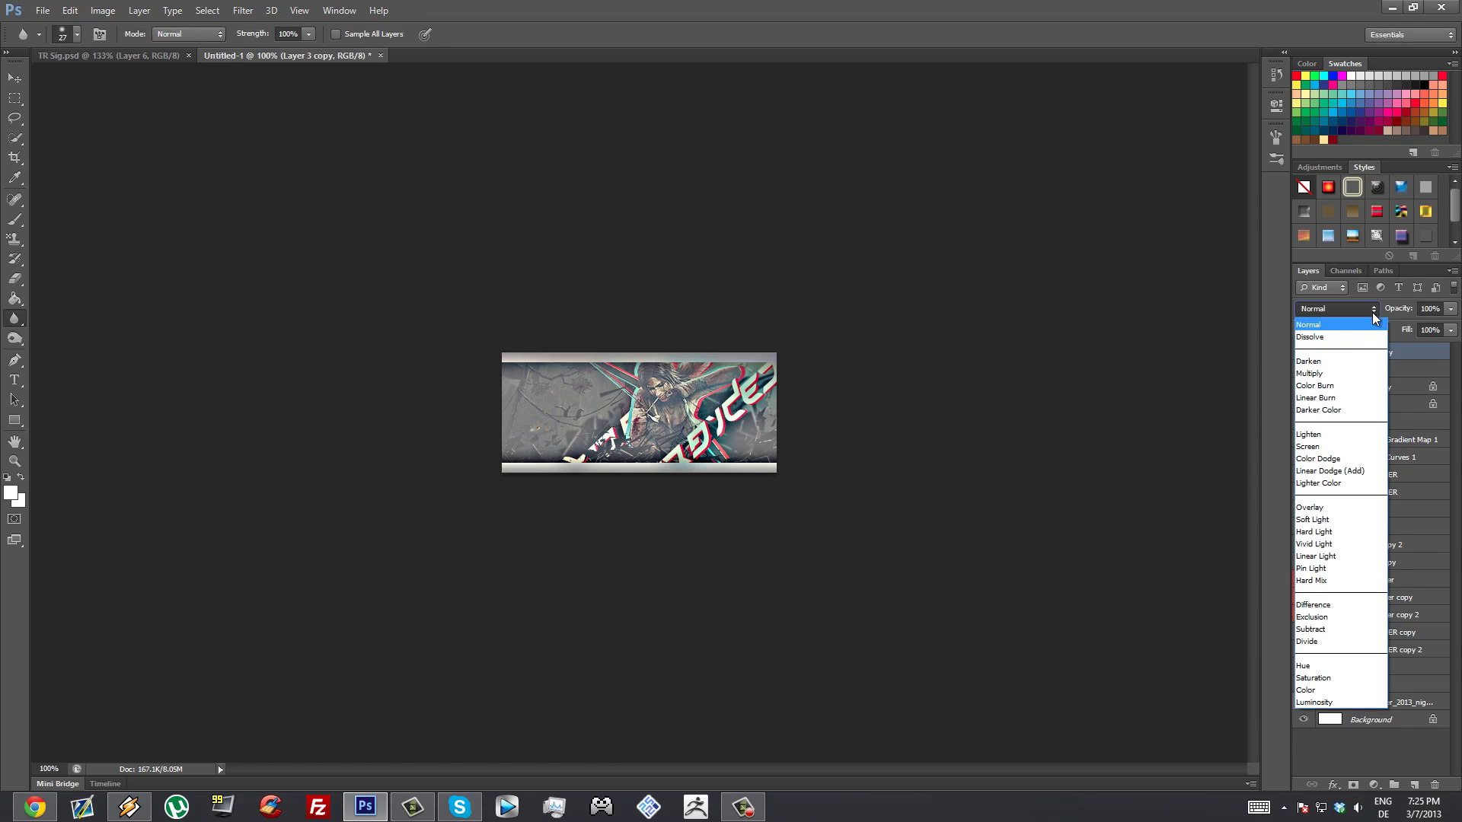
pyautogui.click(1345, 504)
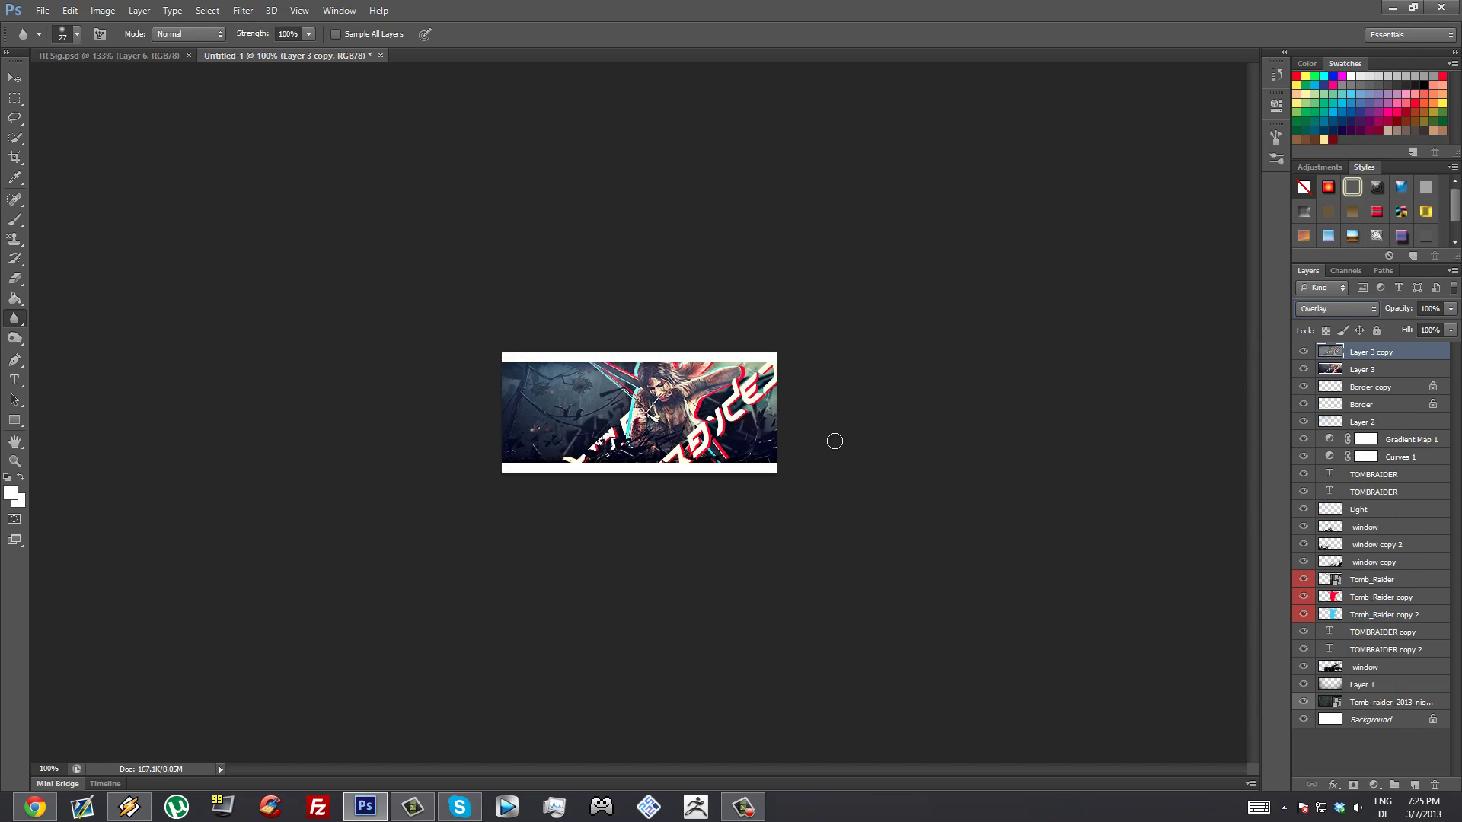
pyautogui.click(1302, 352)
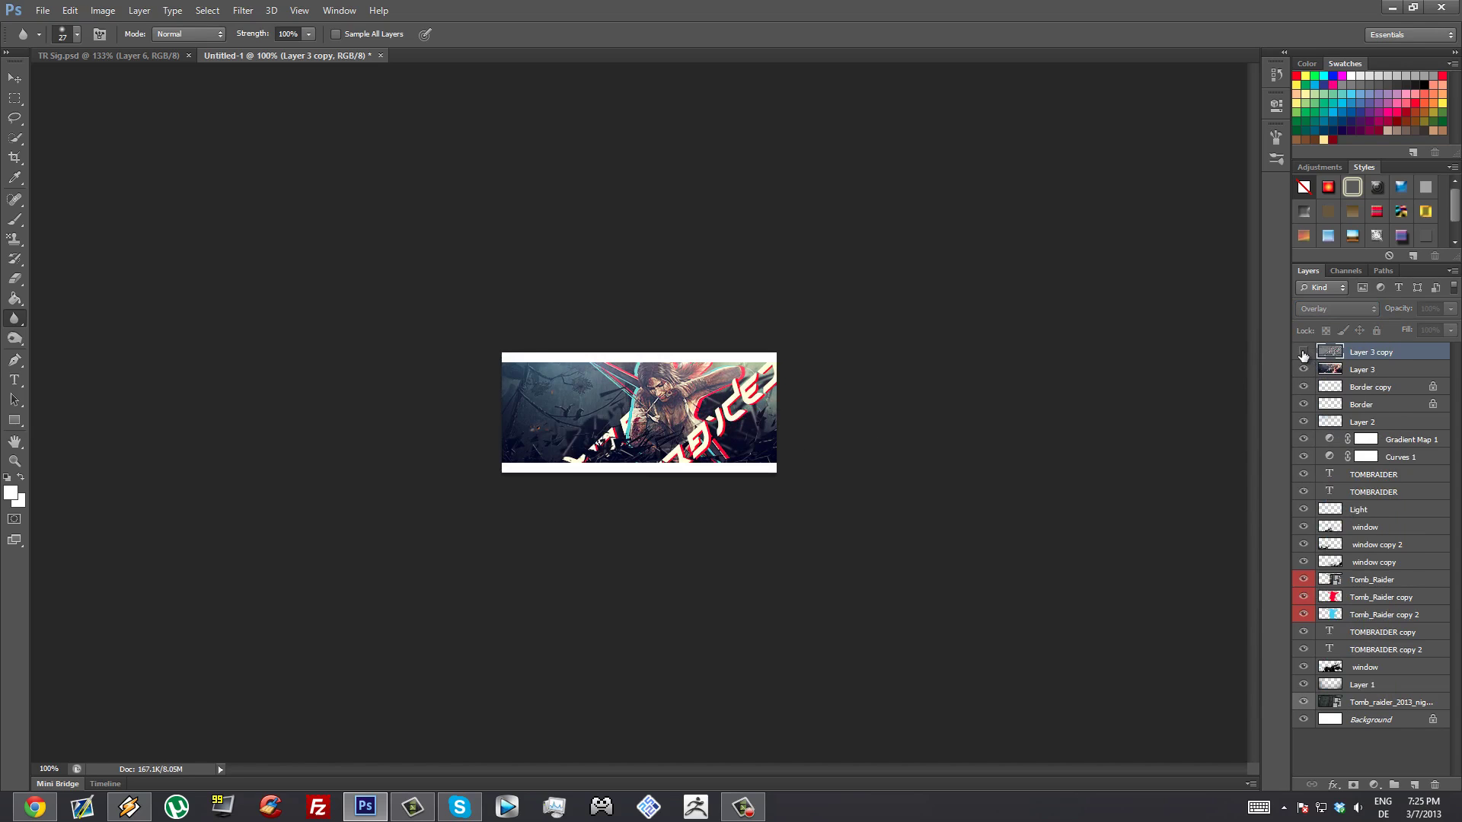
pyautogui.click(1302, 353)
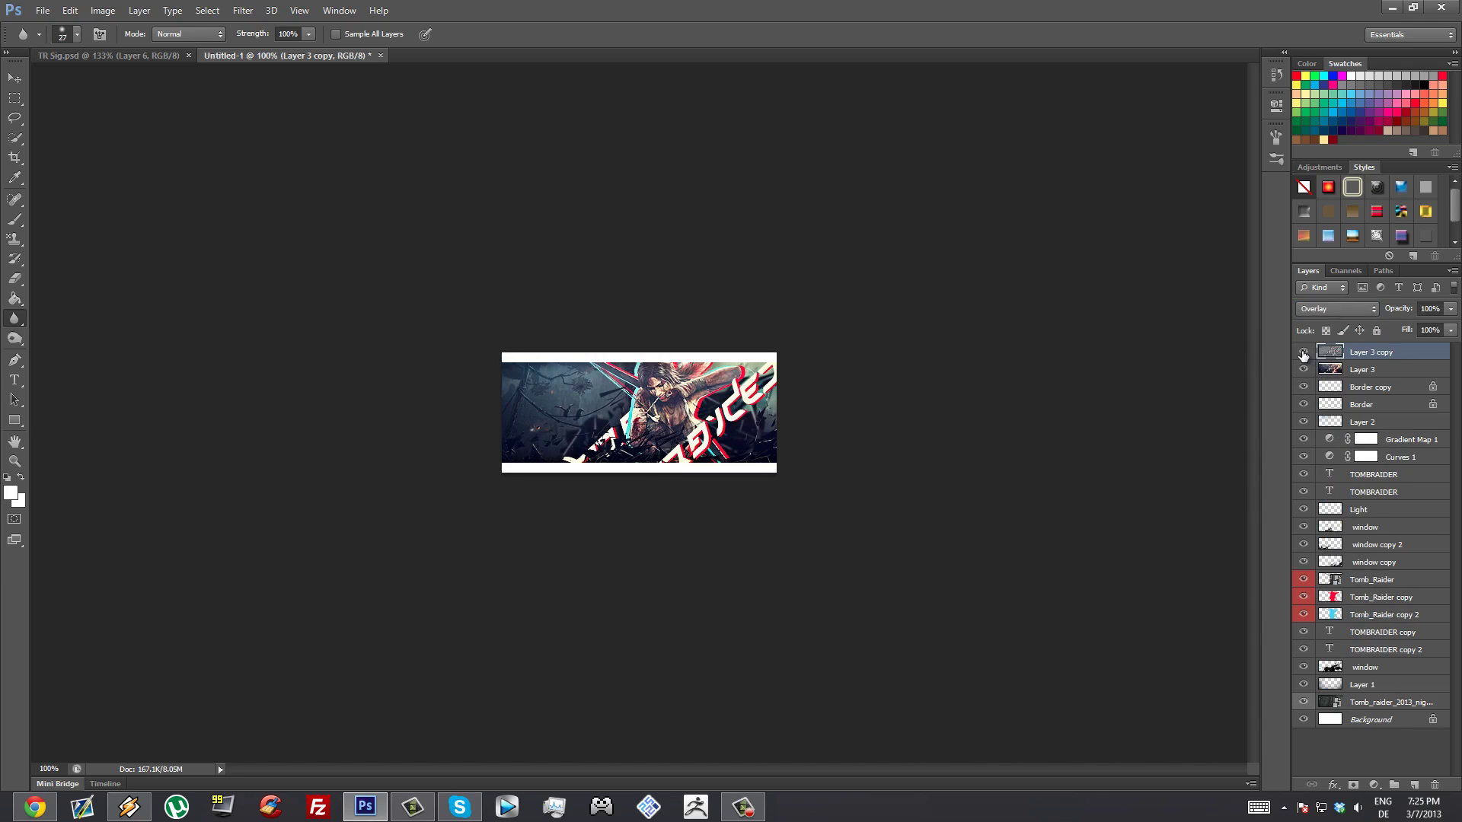
pyautogui.click(1302, 352)
pyautogui.click(1303, 353)
# Erase Layer 3 copy over the background left of the character with a 137 px Eraser at 0% hardness, and select Layer 3.
pyautogui.press('e')
pyautogui.hotkey('alt', 'e')
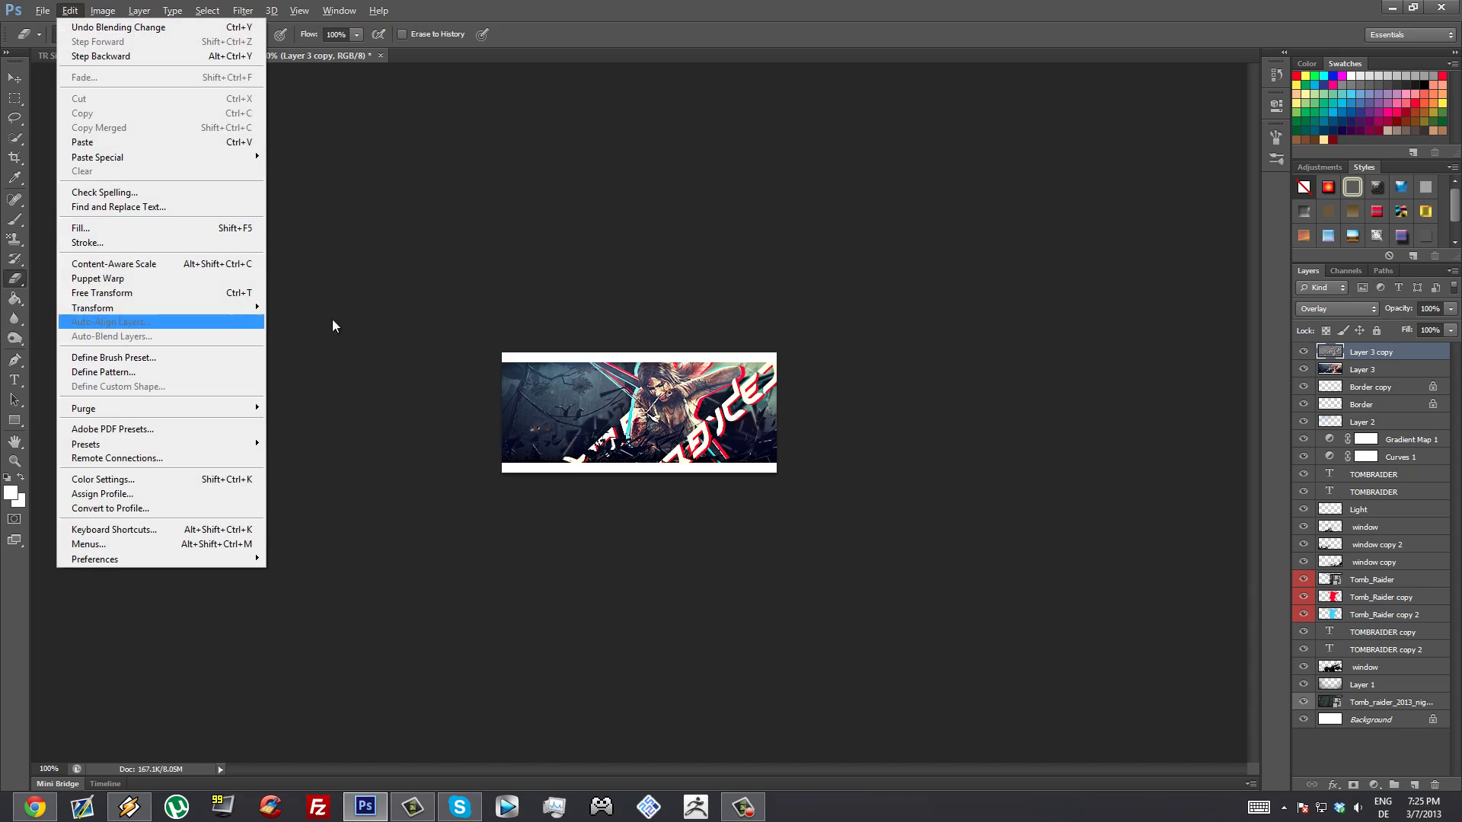
pyautogui.click(499, 61)
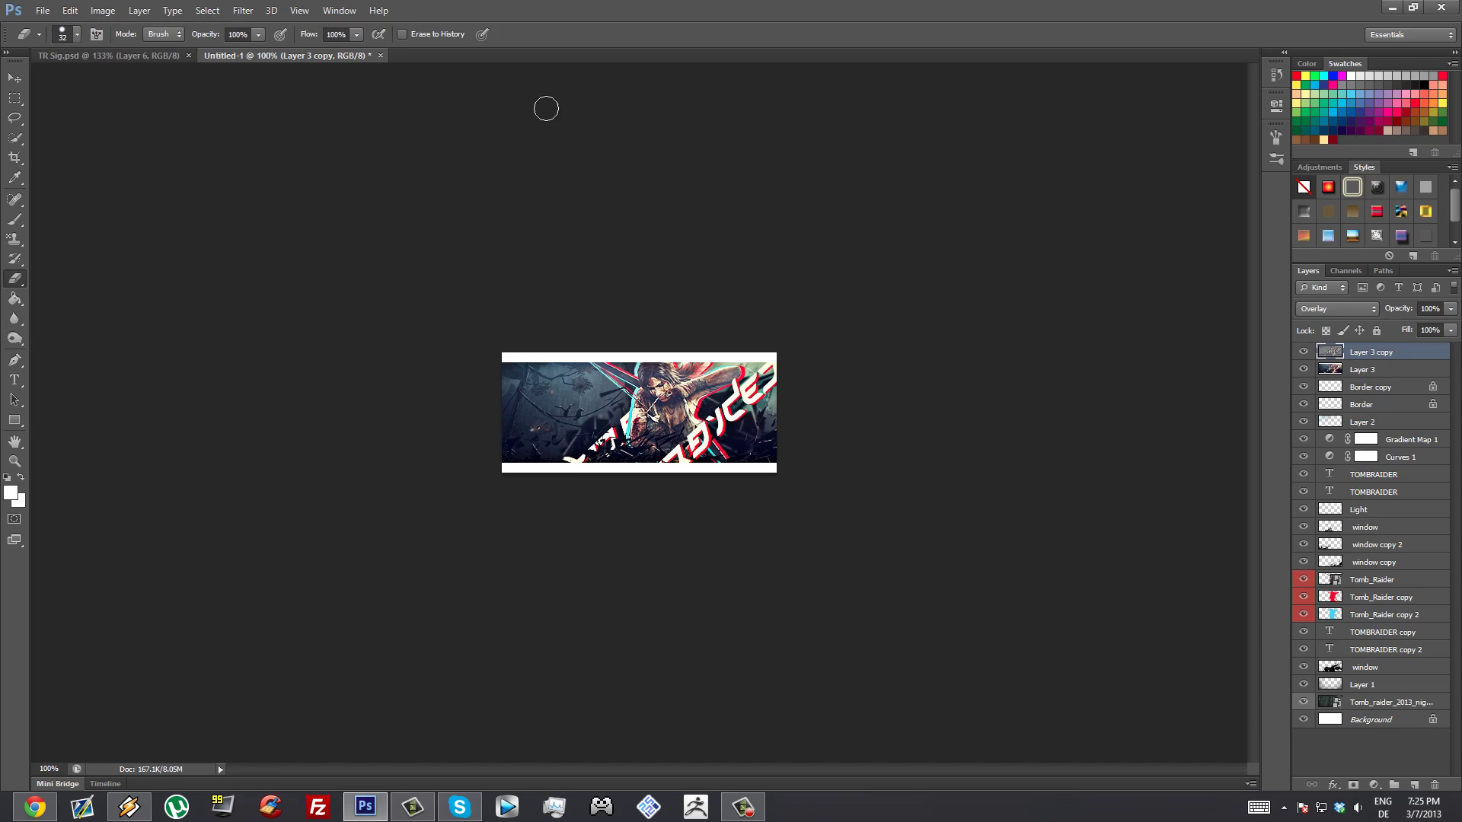
pyautogui.click(69, 52)
pyautogui.click(77, 35)
pyautogui.click(233, 57)
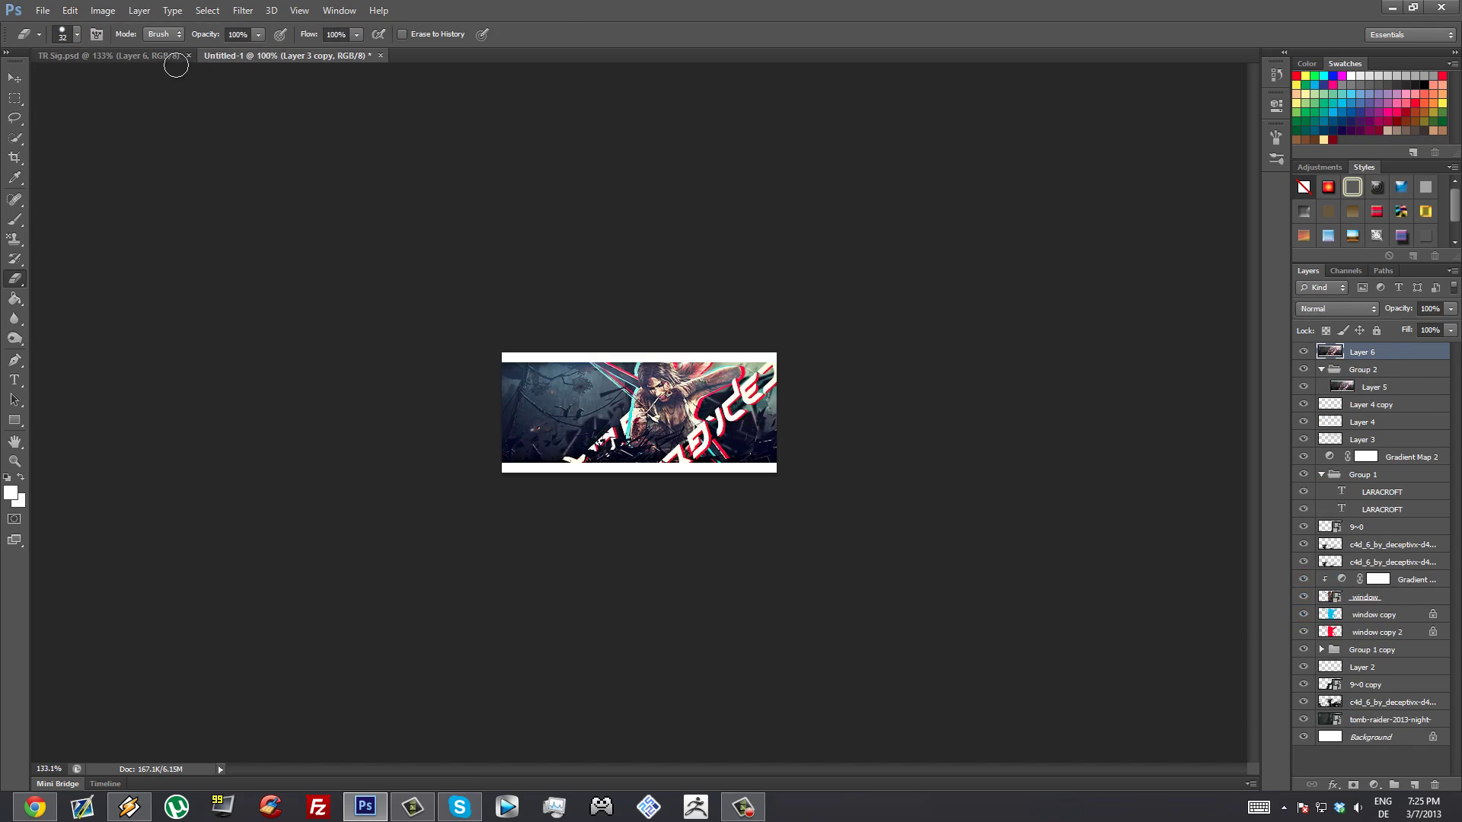
pyautogui.click(76, 36)
pyautogui.click(111, 81)
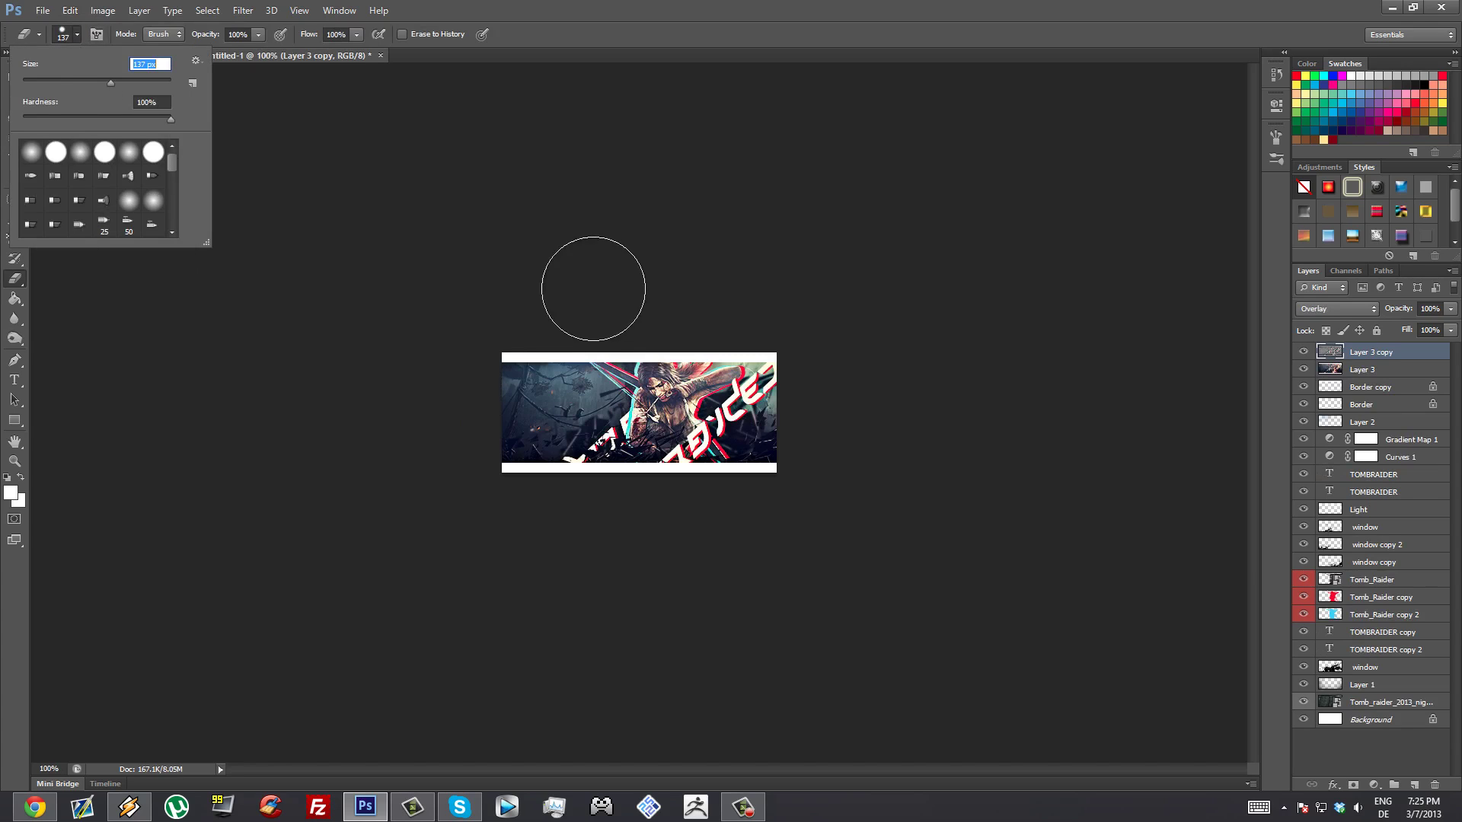
pyautogui.moveTo(61, 105); pyautogui.dragTo(3, 113)
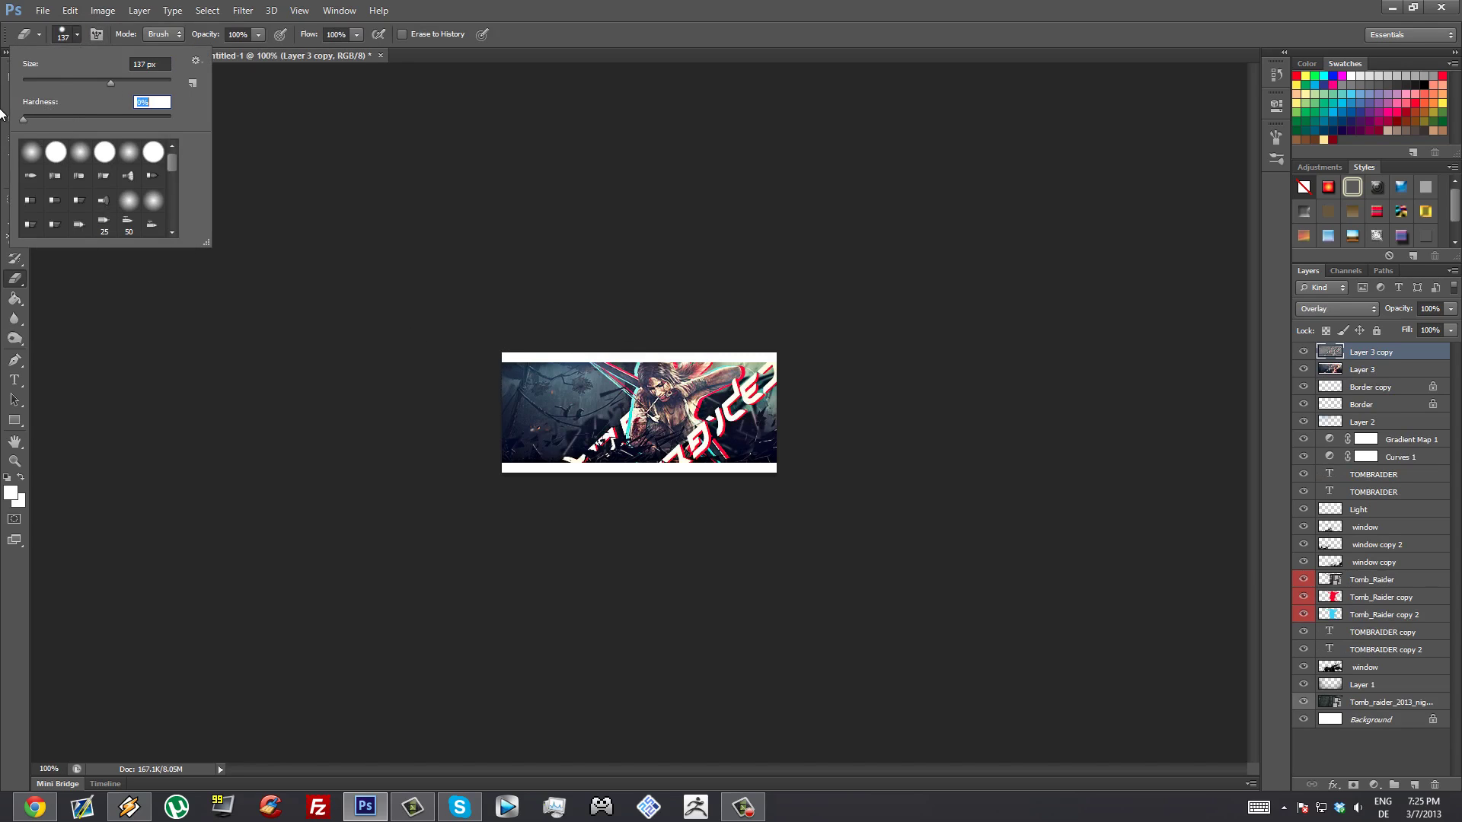
pyautogui.click(77, 35)
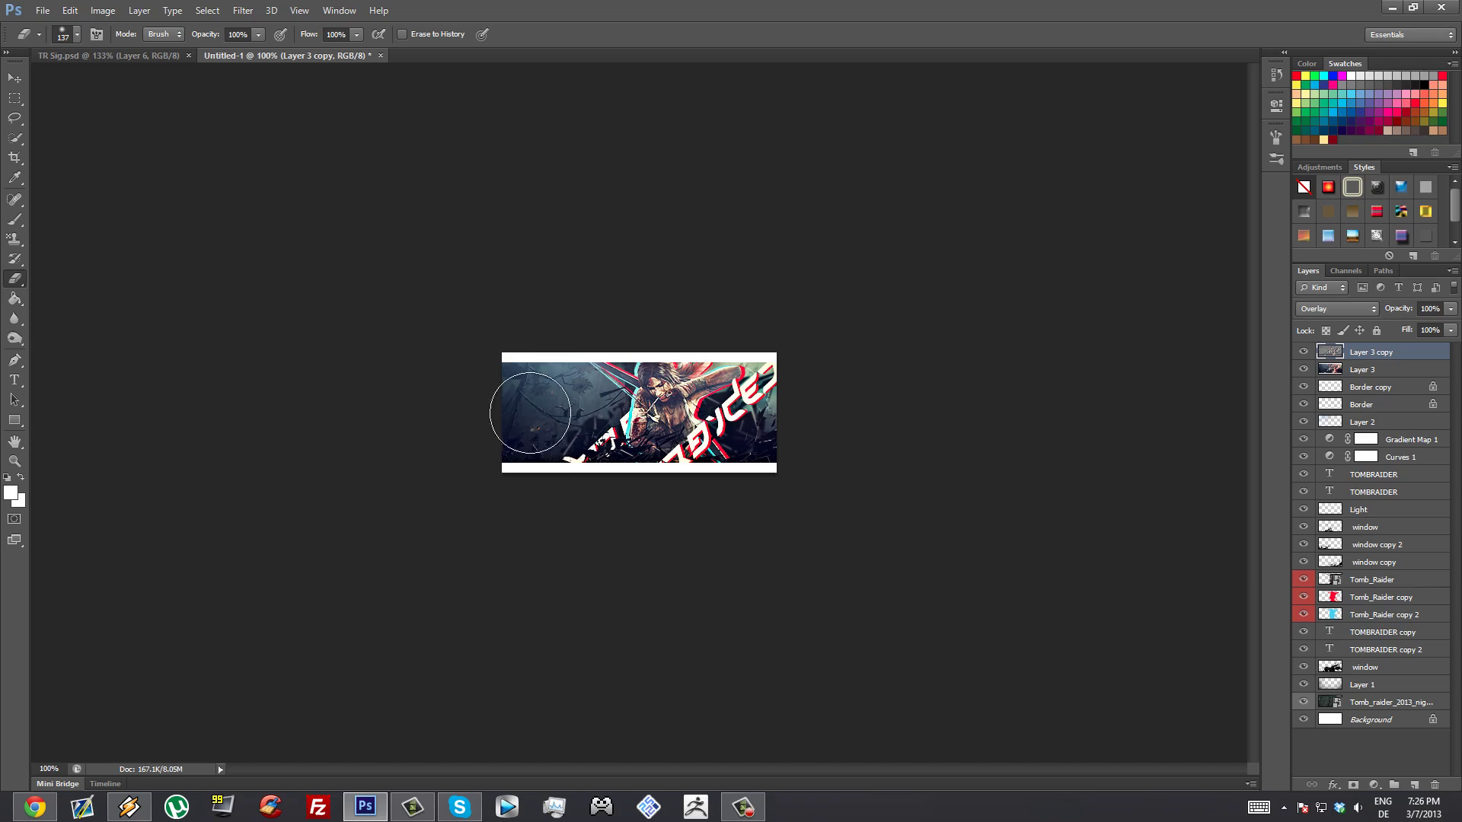
pyautogui.moveTo(530, 414)
pyautogui.mouseDown()
pyautogui.moveTo(616, 504)
pyautogui.moveTo(576, 424)
pyautogui.moveTo(585, 472)
pyautogui.moveTo(760, 491)
pyautogui.moveTo(718, 485)
pyautogui.moveTo(787, 410)
pyautogui.moveTo(772, 404)
pyautogui.moveTo(779, 361)
pyautogui.moveTo(736, 331)
pyautogui.moveTo(642, 321)
pyautogui.moveTo(480, 433)
pyautogui.moveTo(591, 434)
pyautogui.moveTo(605, 403)
pyautogui.moveTo(584, 399)
pyautogui.moveTo(591, 354)
pyautogui.moveTo(621, 342)
pyautogui.mouseUp()
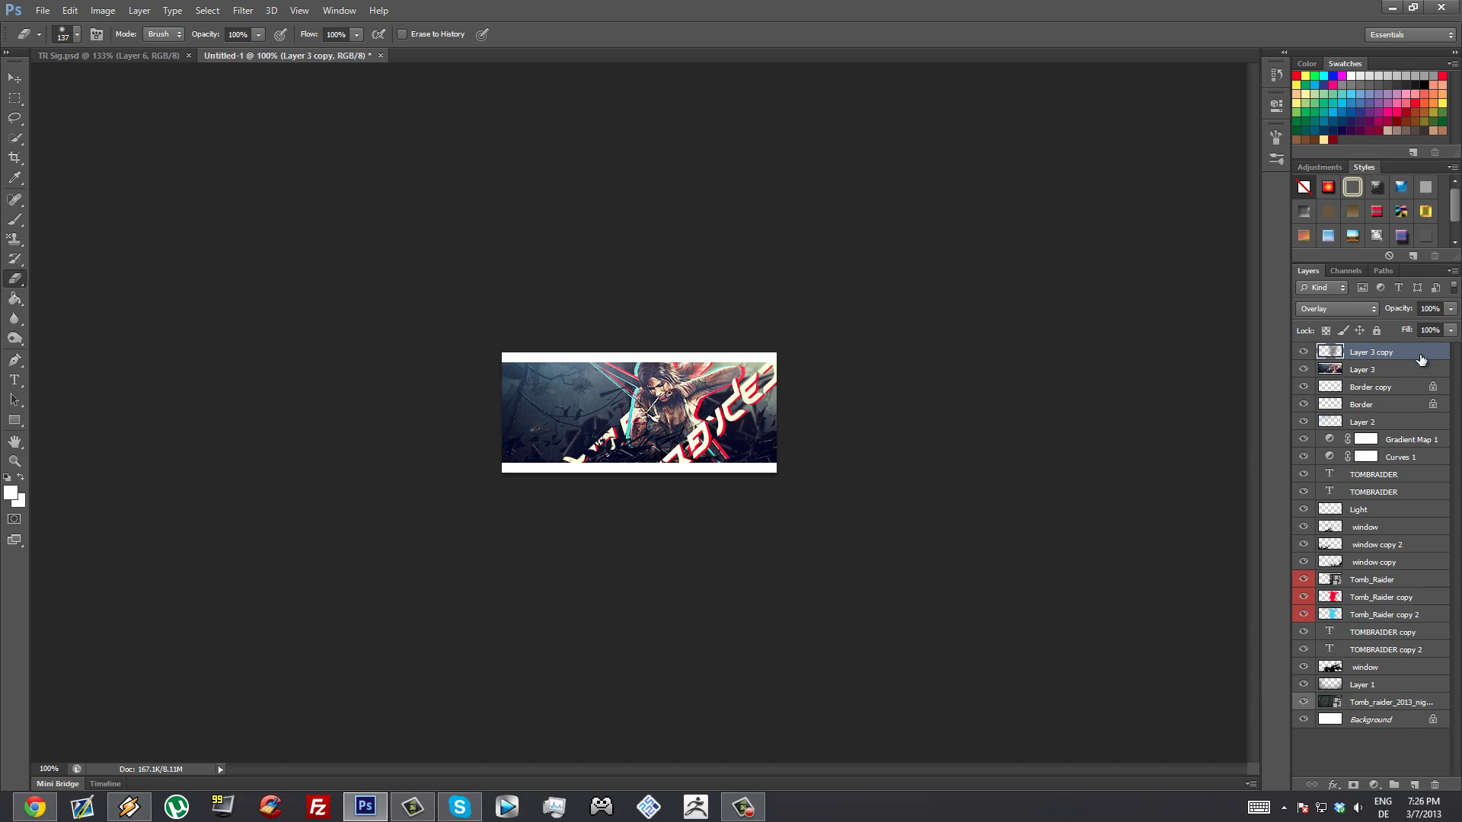
pyautogui.moveTo(562, 420)
pyautogui.mouseDown()
pyautogui.moveTo(566, 403)
pyautogui.moveTo(594, 407)
pyautogui.moveTo(584, 399)
pyautogui.moveTo(567, 403)
pyautogui.moveTo(642, 404)
pyautogui.moveTo(626, 405)
pyautogui.mouseUp()
pyautogui.click(1363, 371)
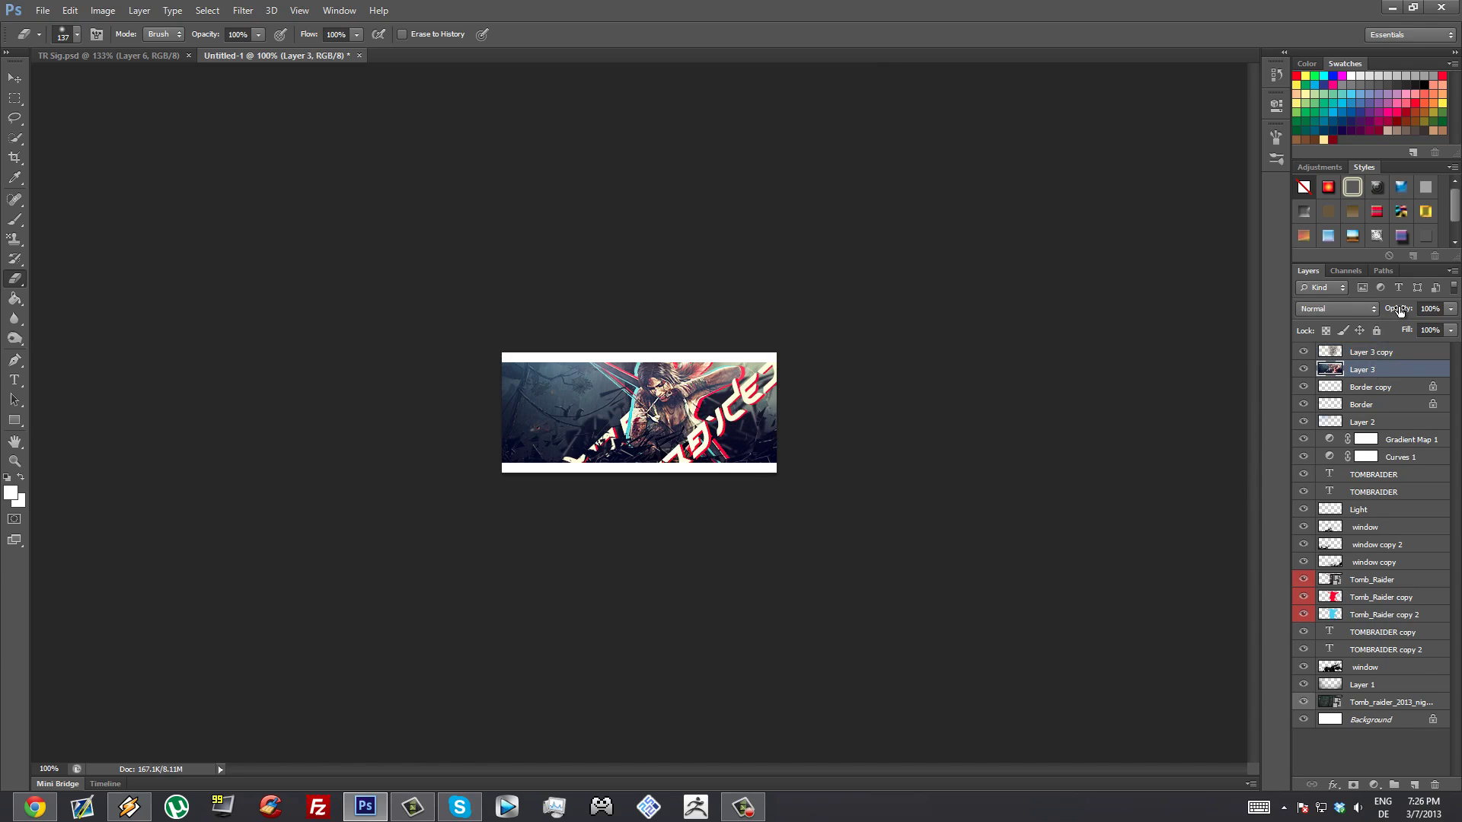